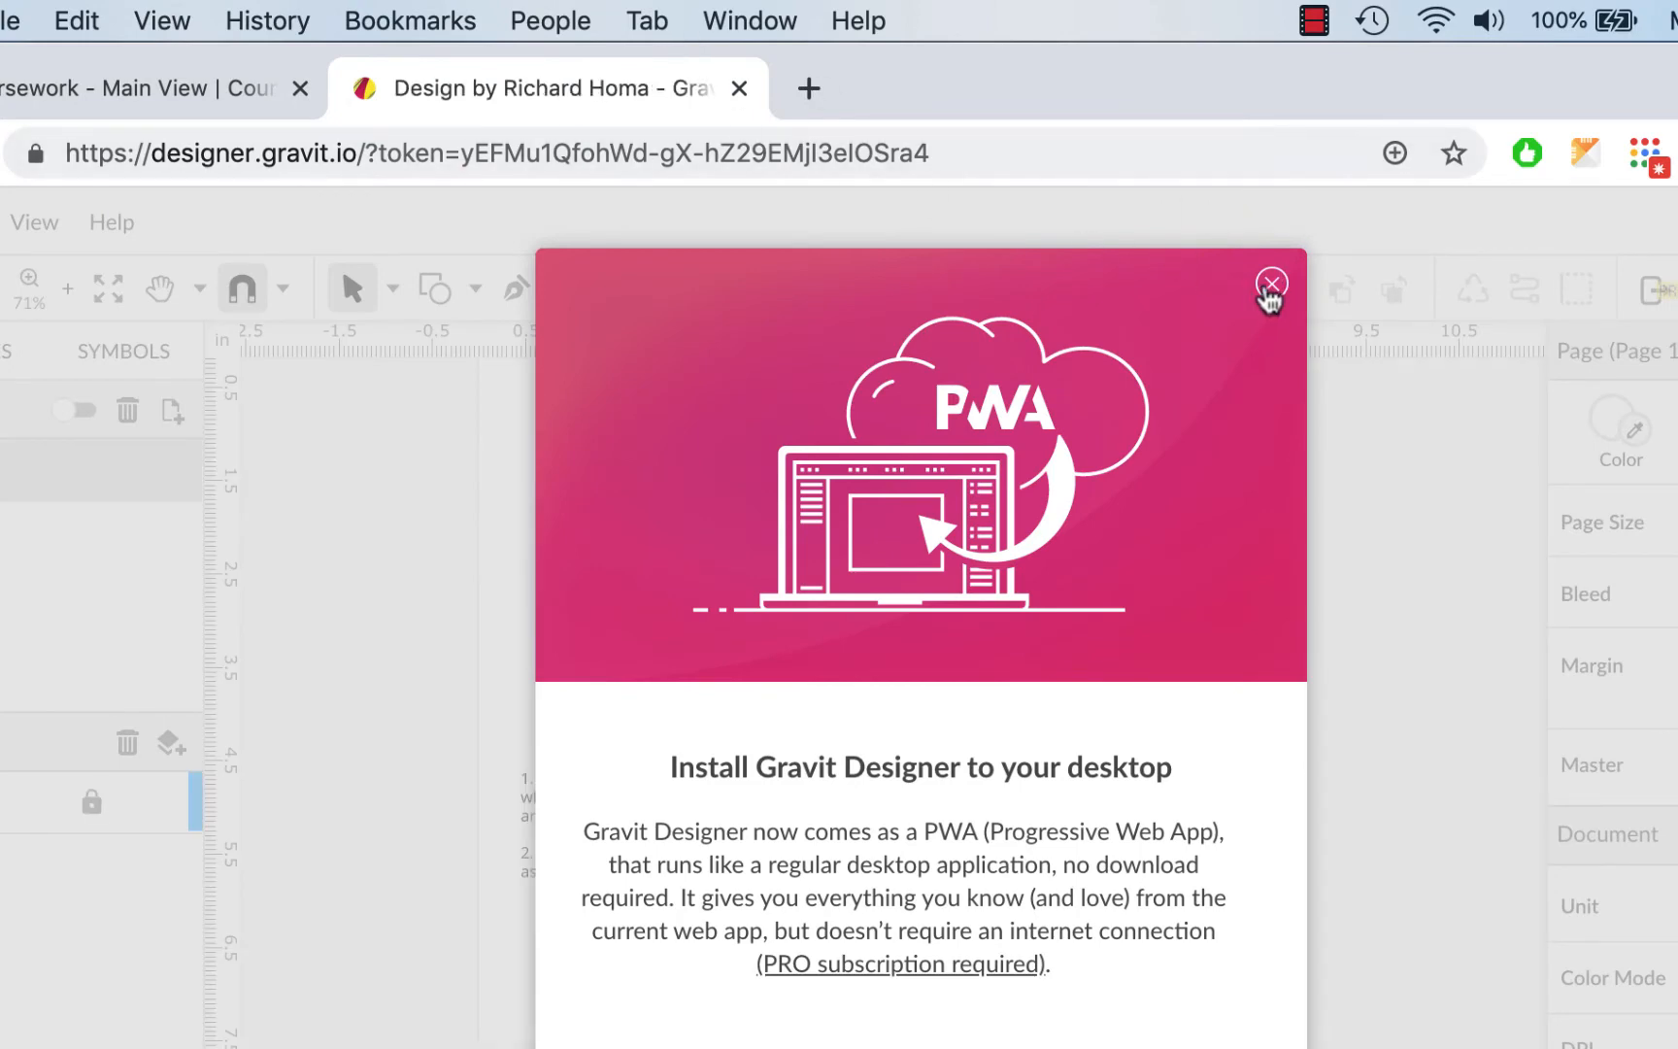
Close the 'Install Gravit Designer to your desktop' prompt to reveal the goblet and winged B template
left_click(1269, 285)
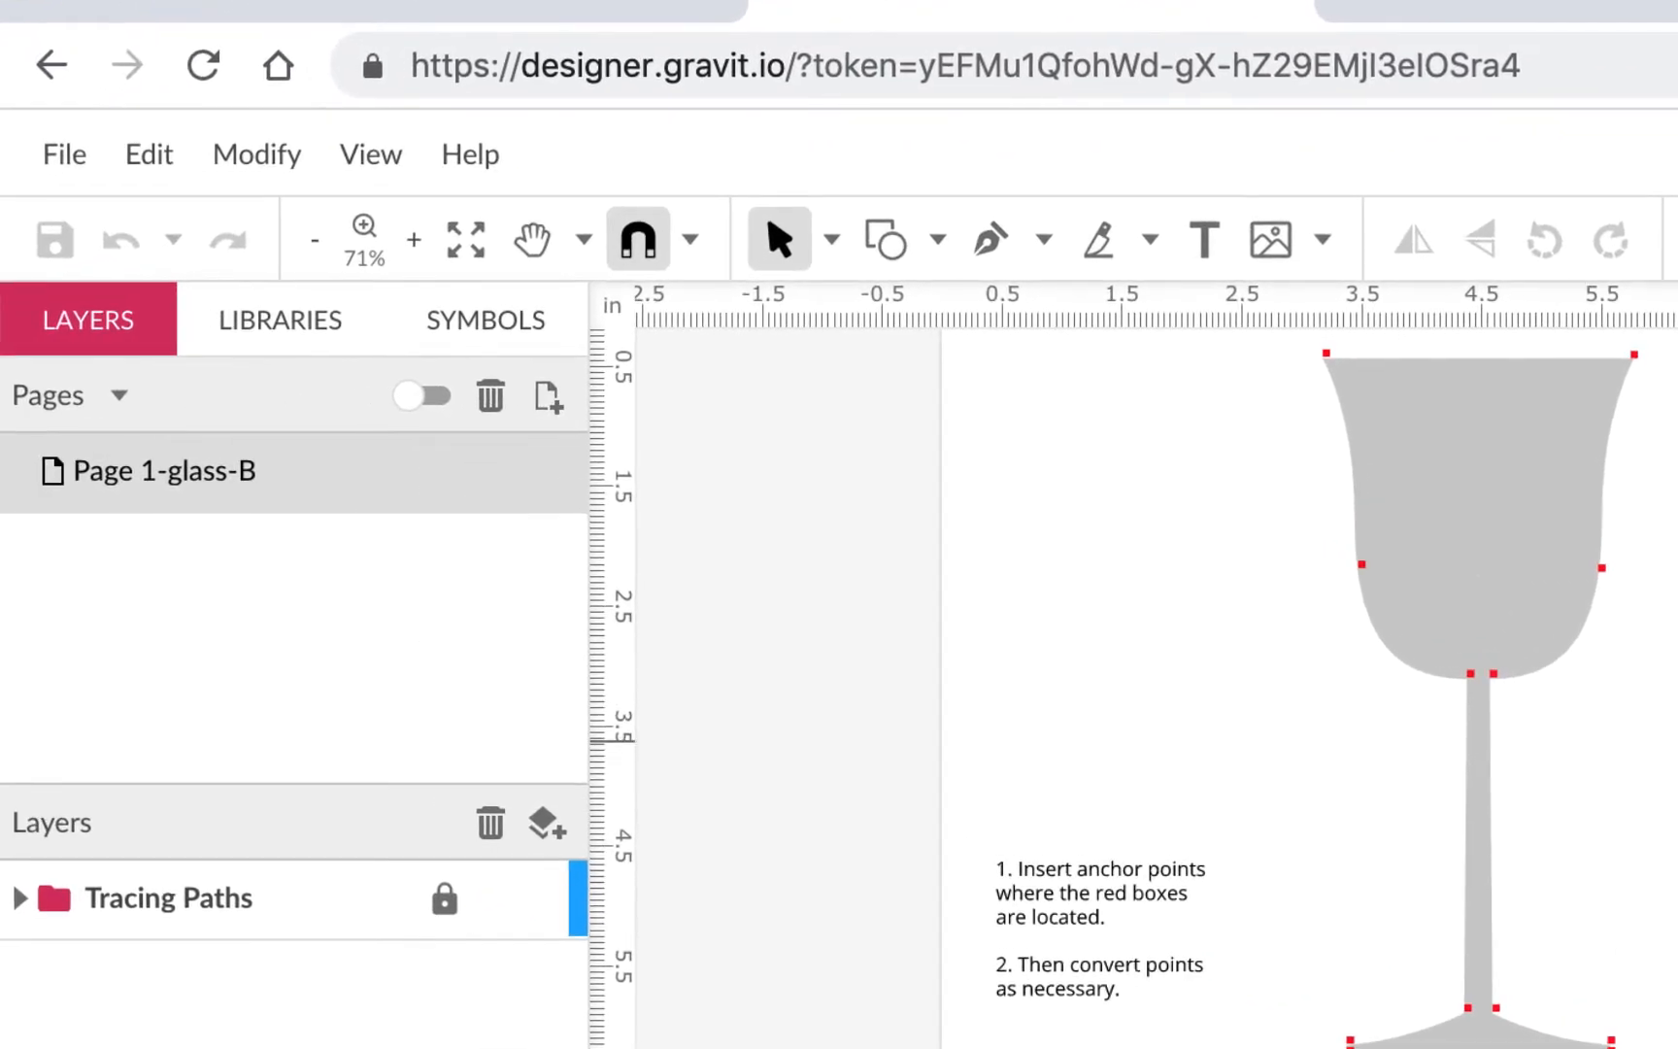
Save the tracing design to the cloud as a new file named 8b_glassB
left_click(56, 163)
mouse_move(194, 563)
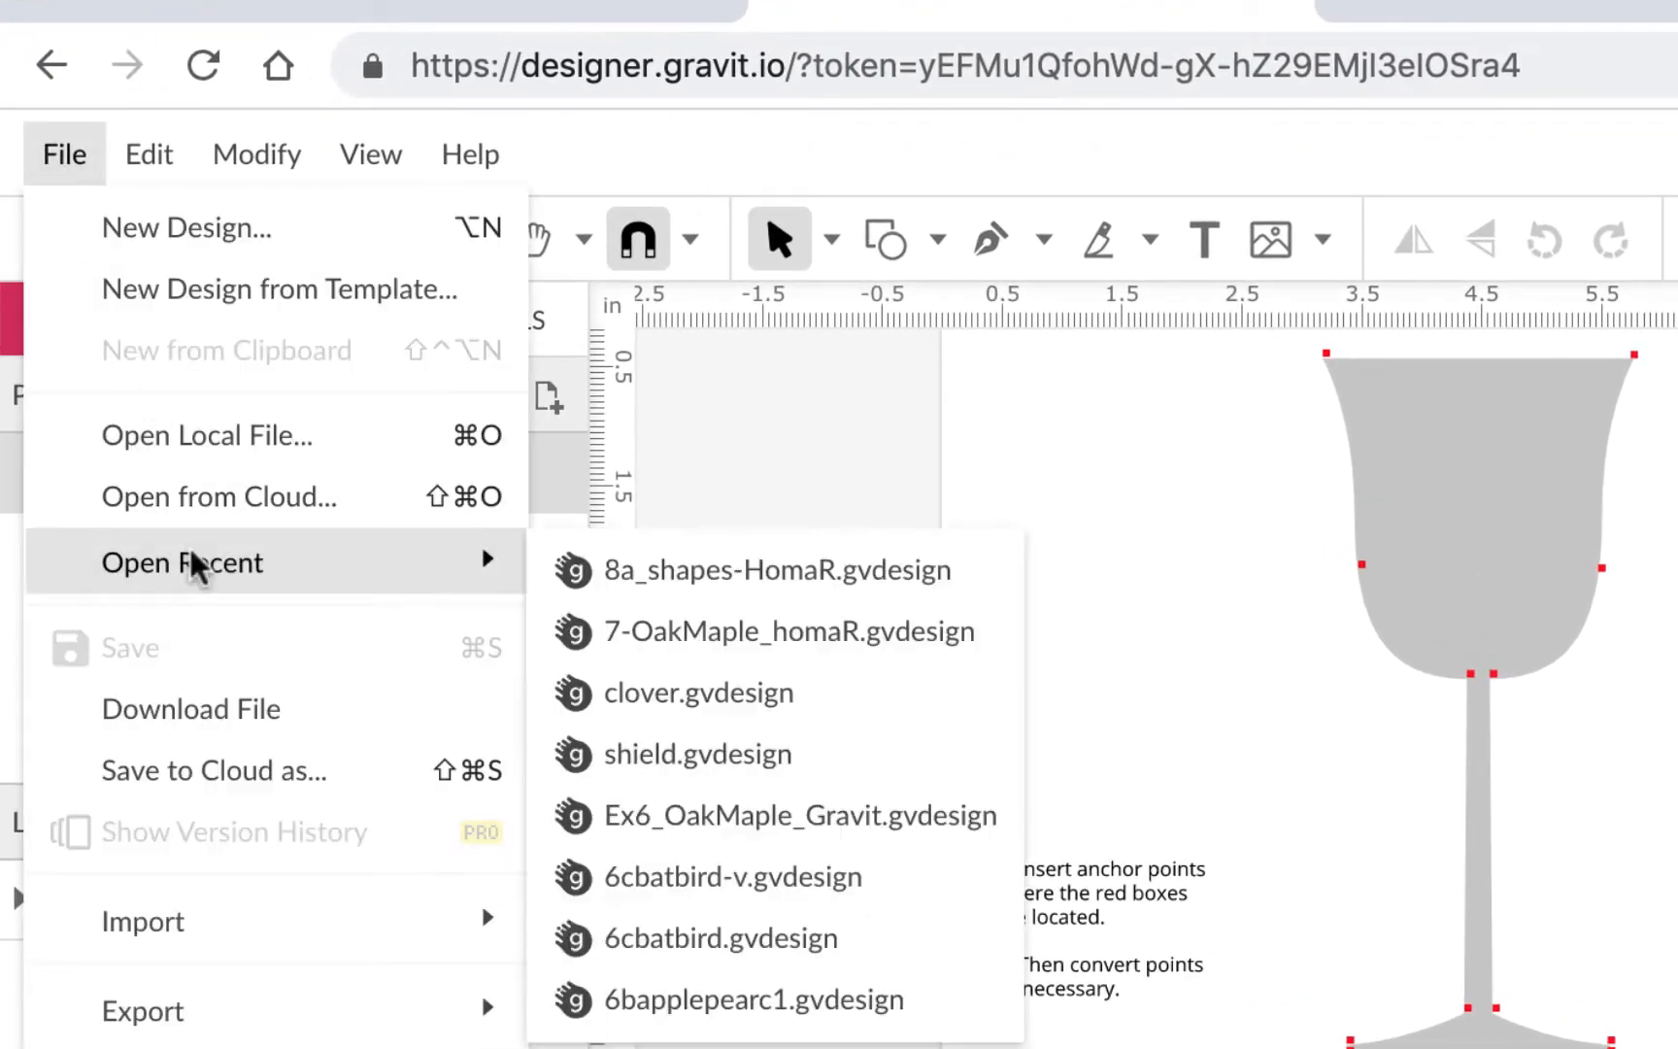
left_click(260, 772)
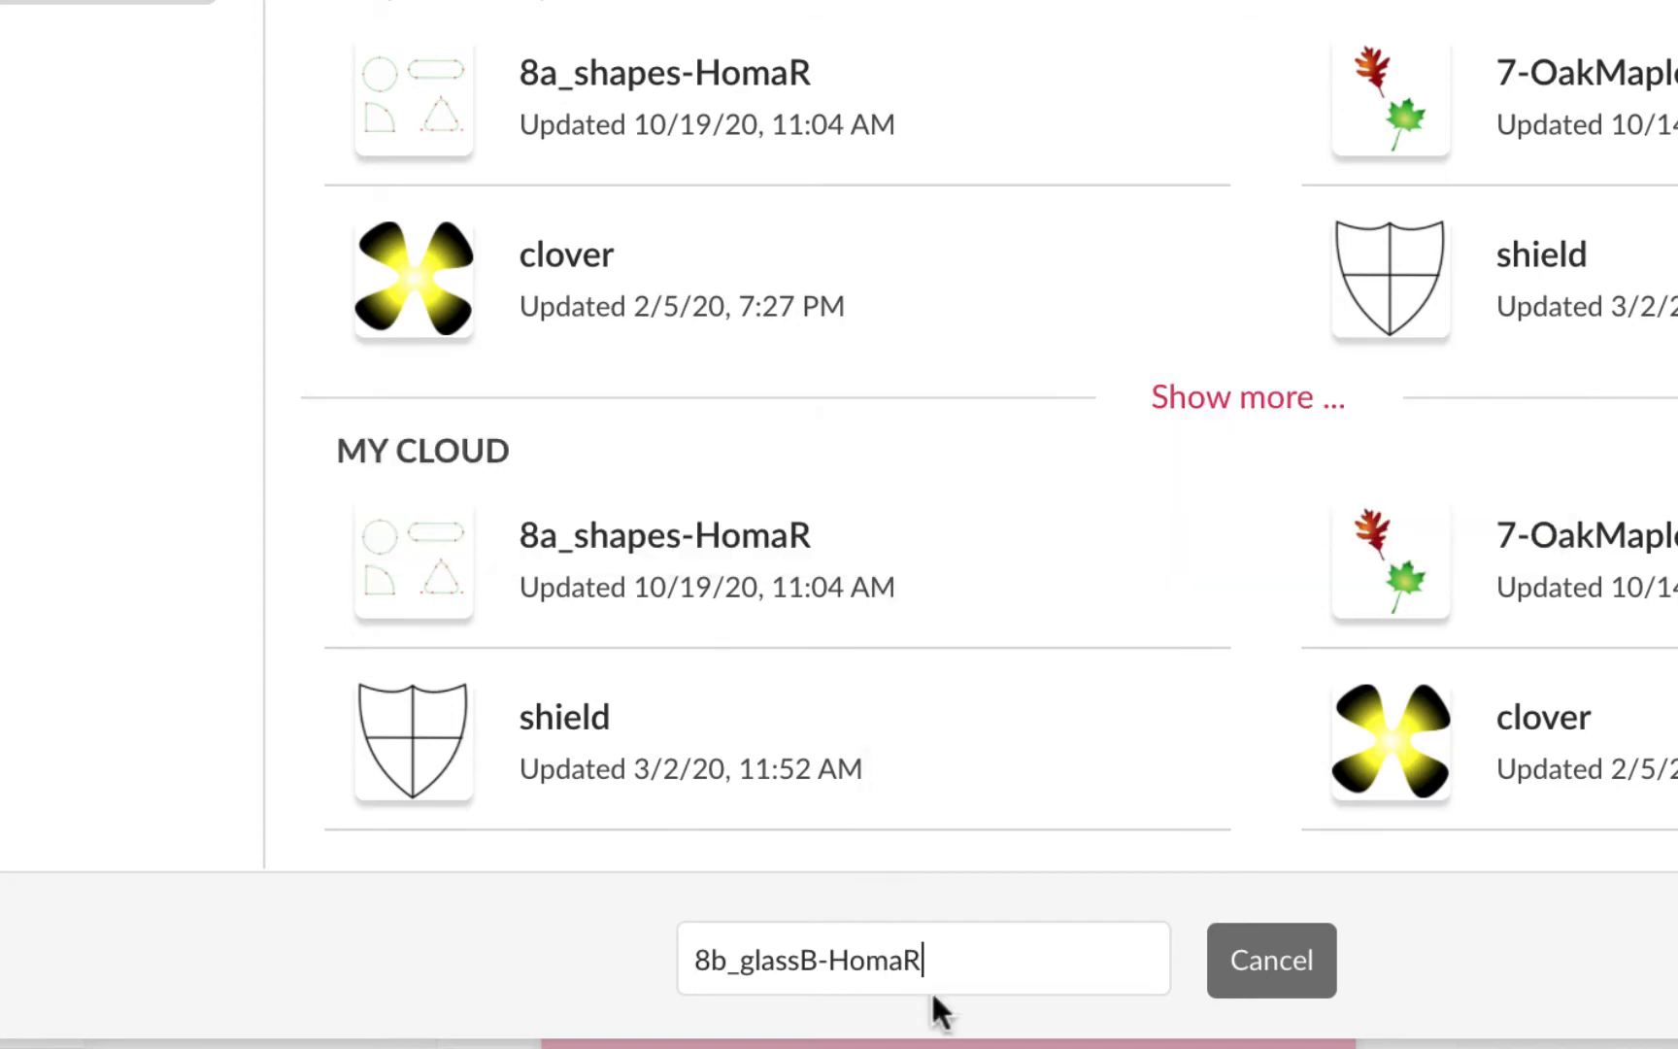
left_click(1046, 1041)
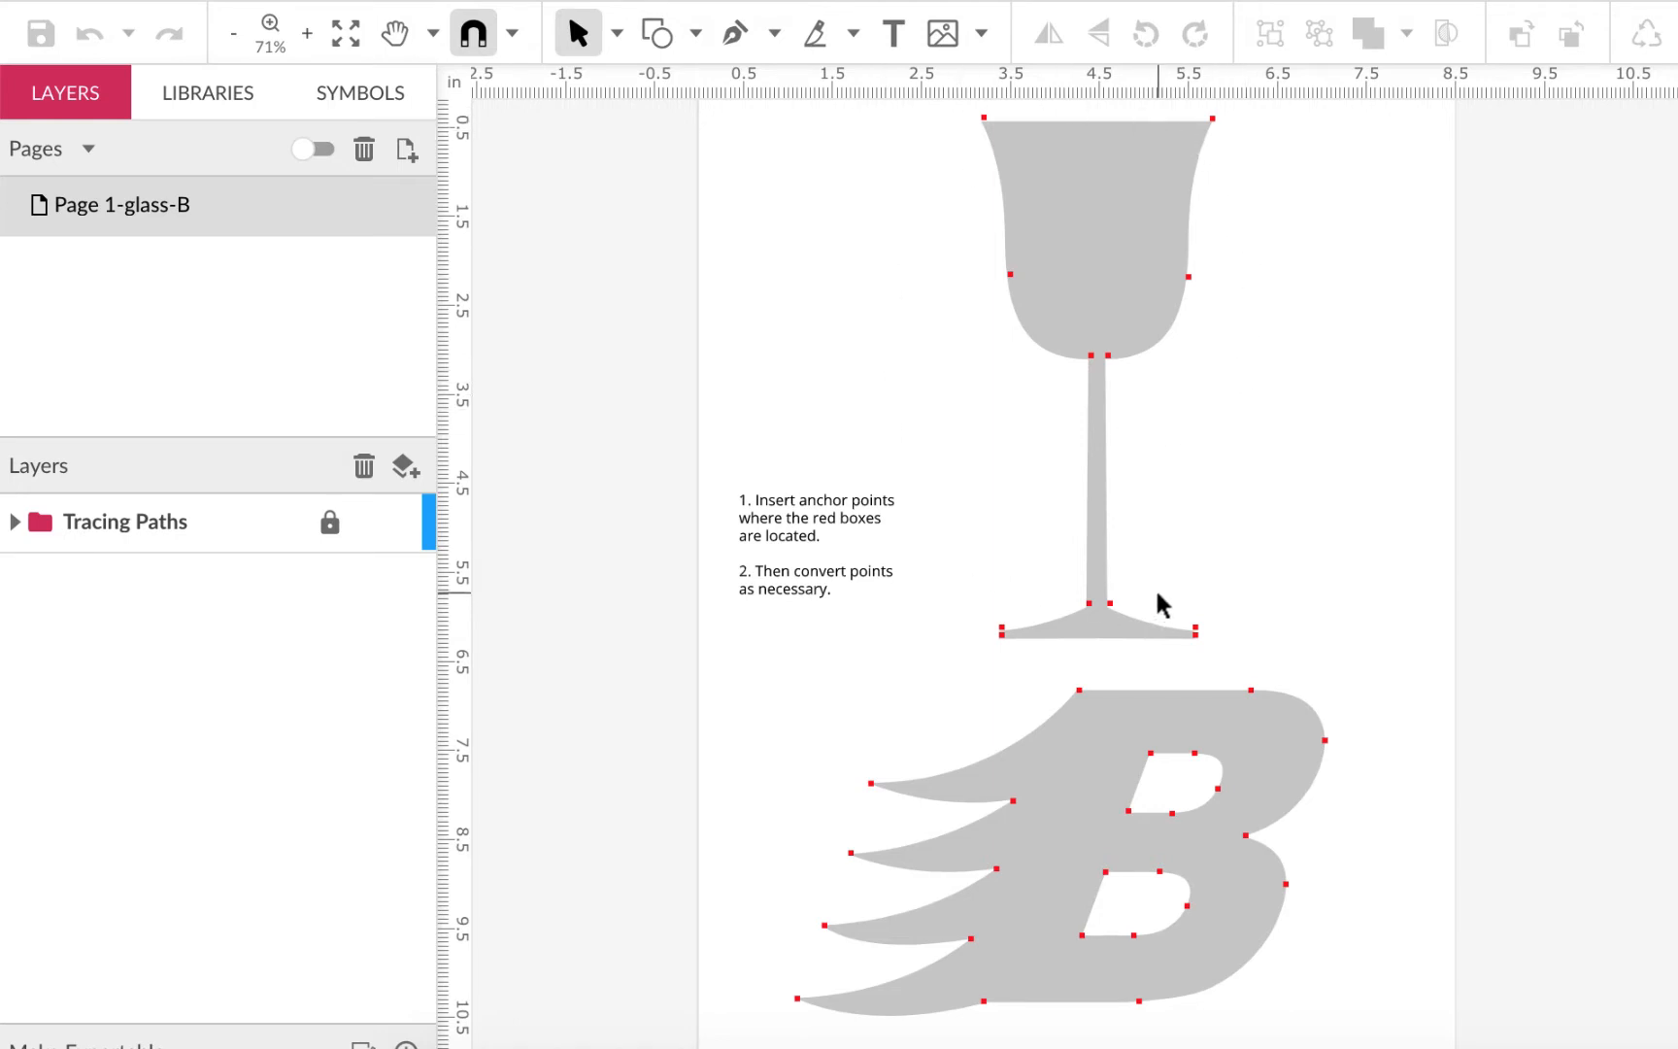
Zoom the canvas from 71% to 200% and pan so the goblet's bowl fills the view
scroll(1157, 594, "up", 2)
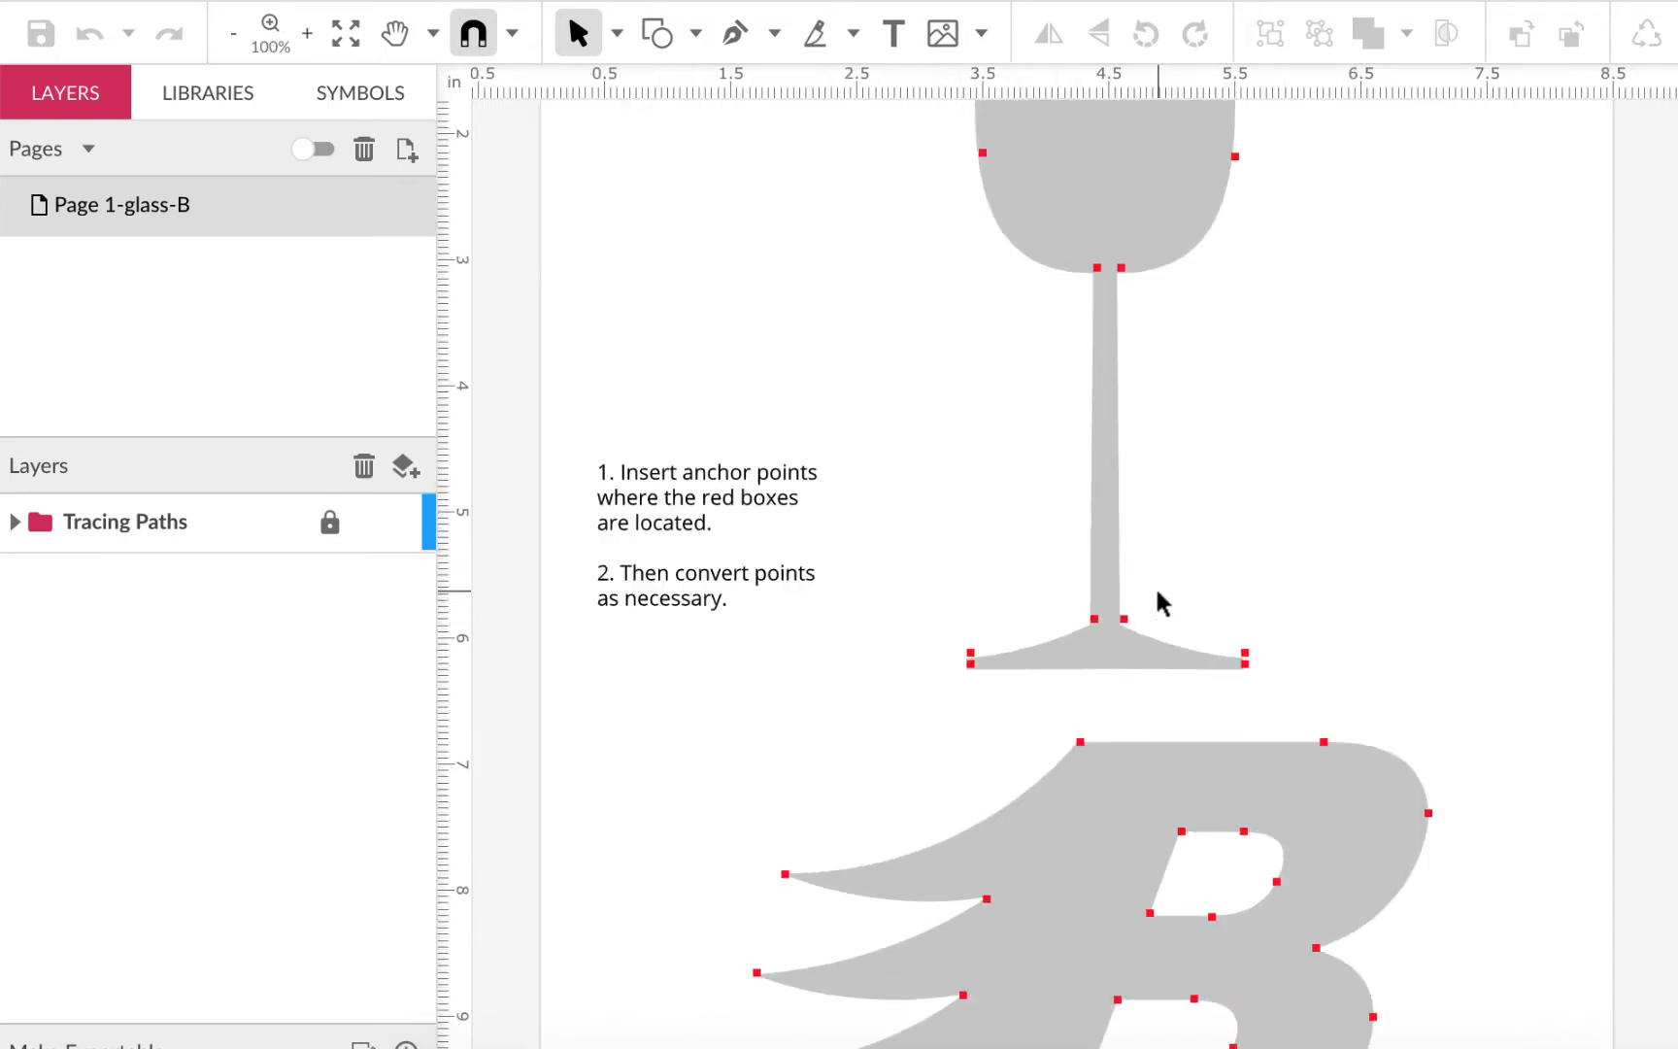
scroll(1157, 594, "up", 2)
scroll(1475, 412, "up", 5)
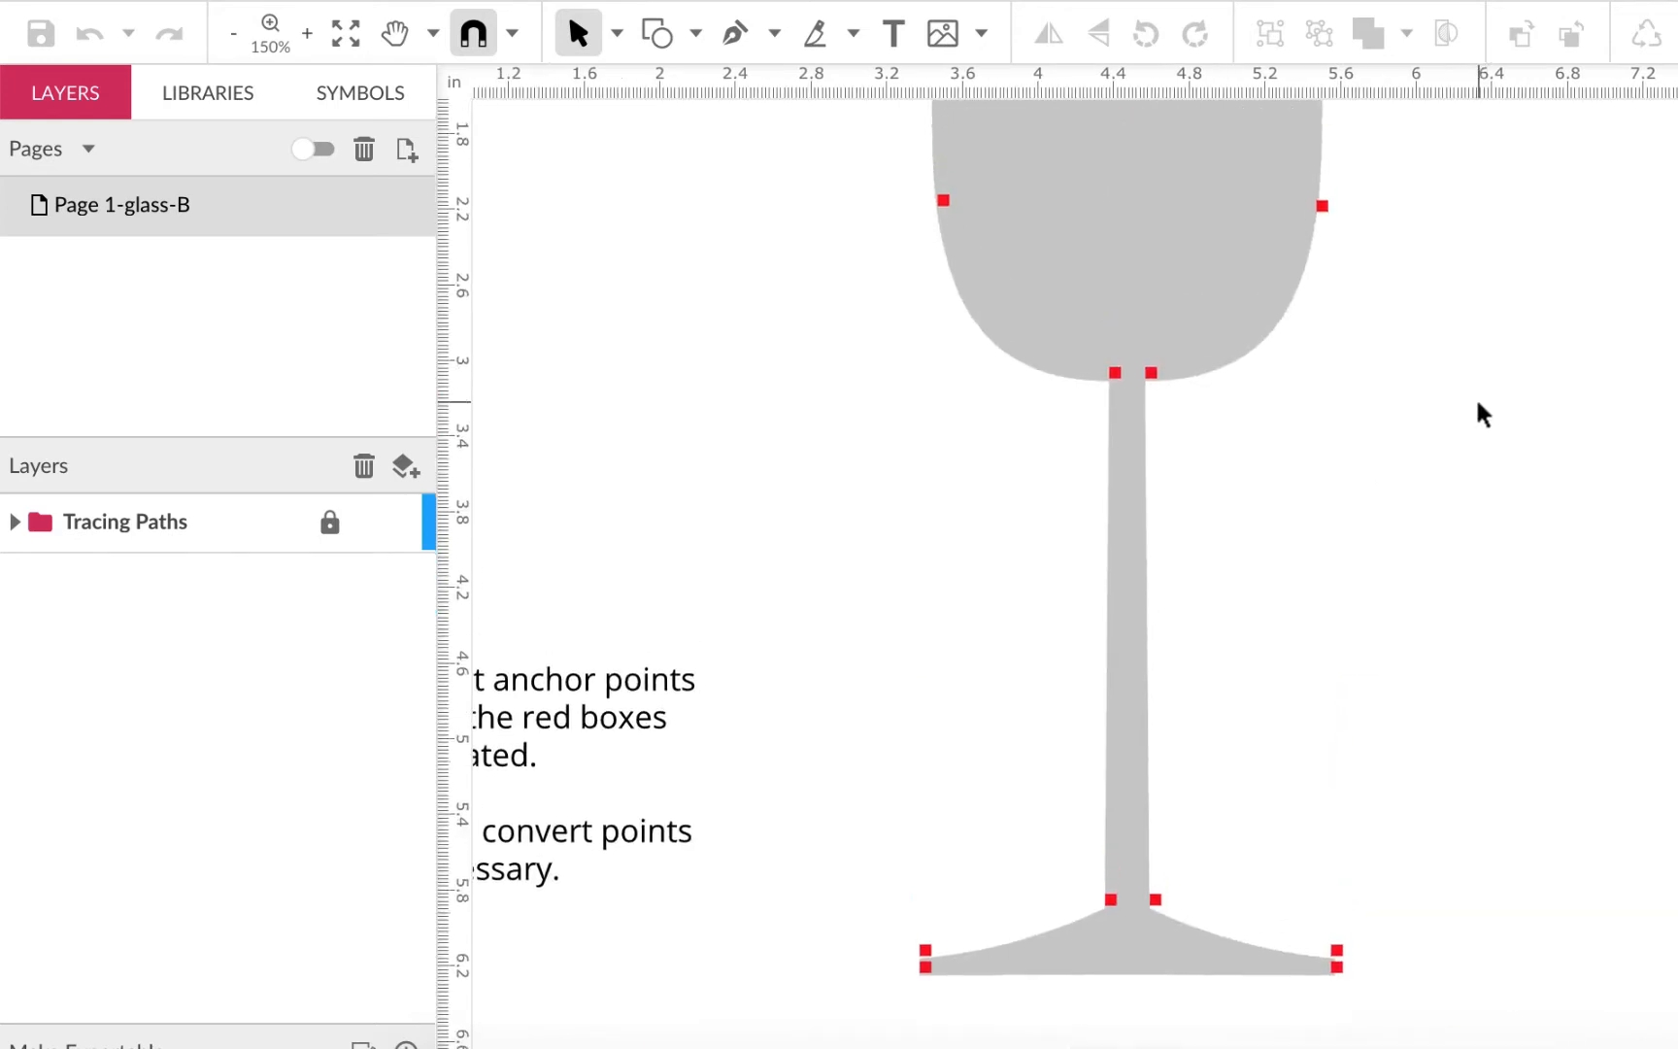
scroll(1477, 403, "up", 1)
scroll(1476, 403, "down", 2)
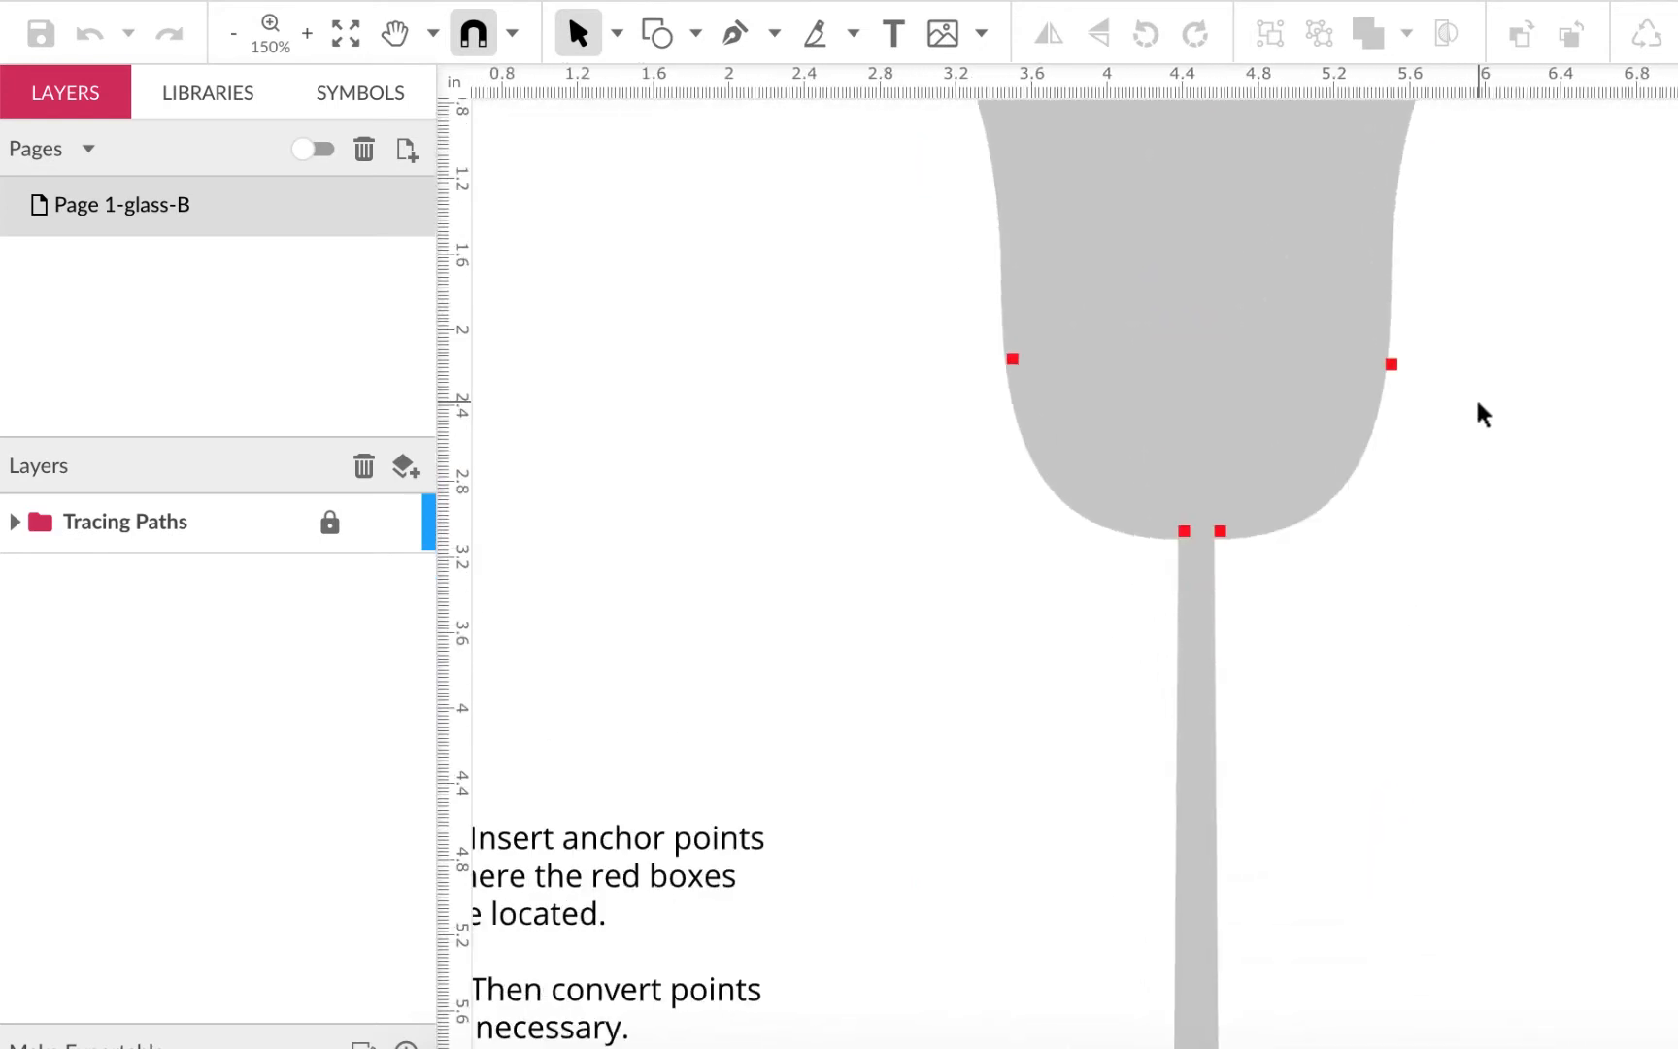
scroll(1477, 403, "up", 2)
scroll(1477, 403, "up", 1)
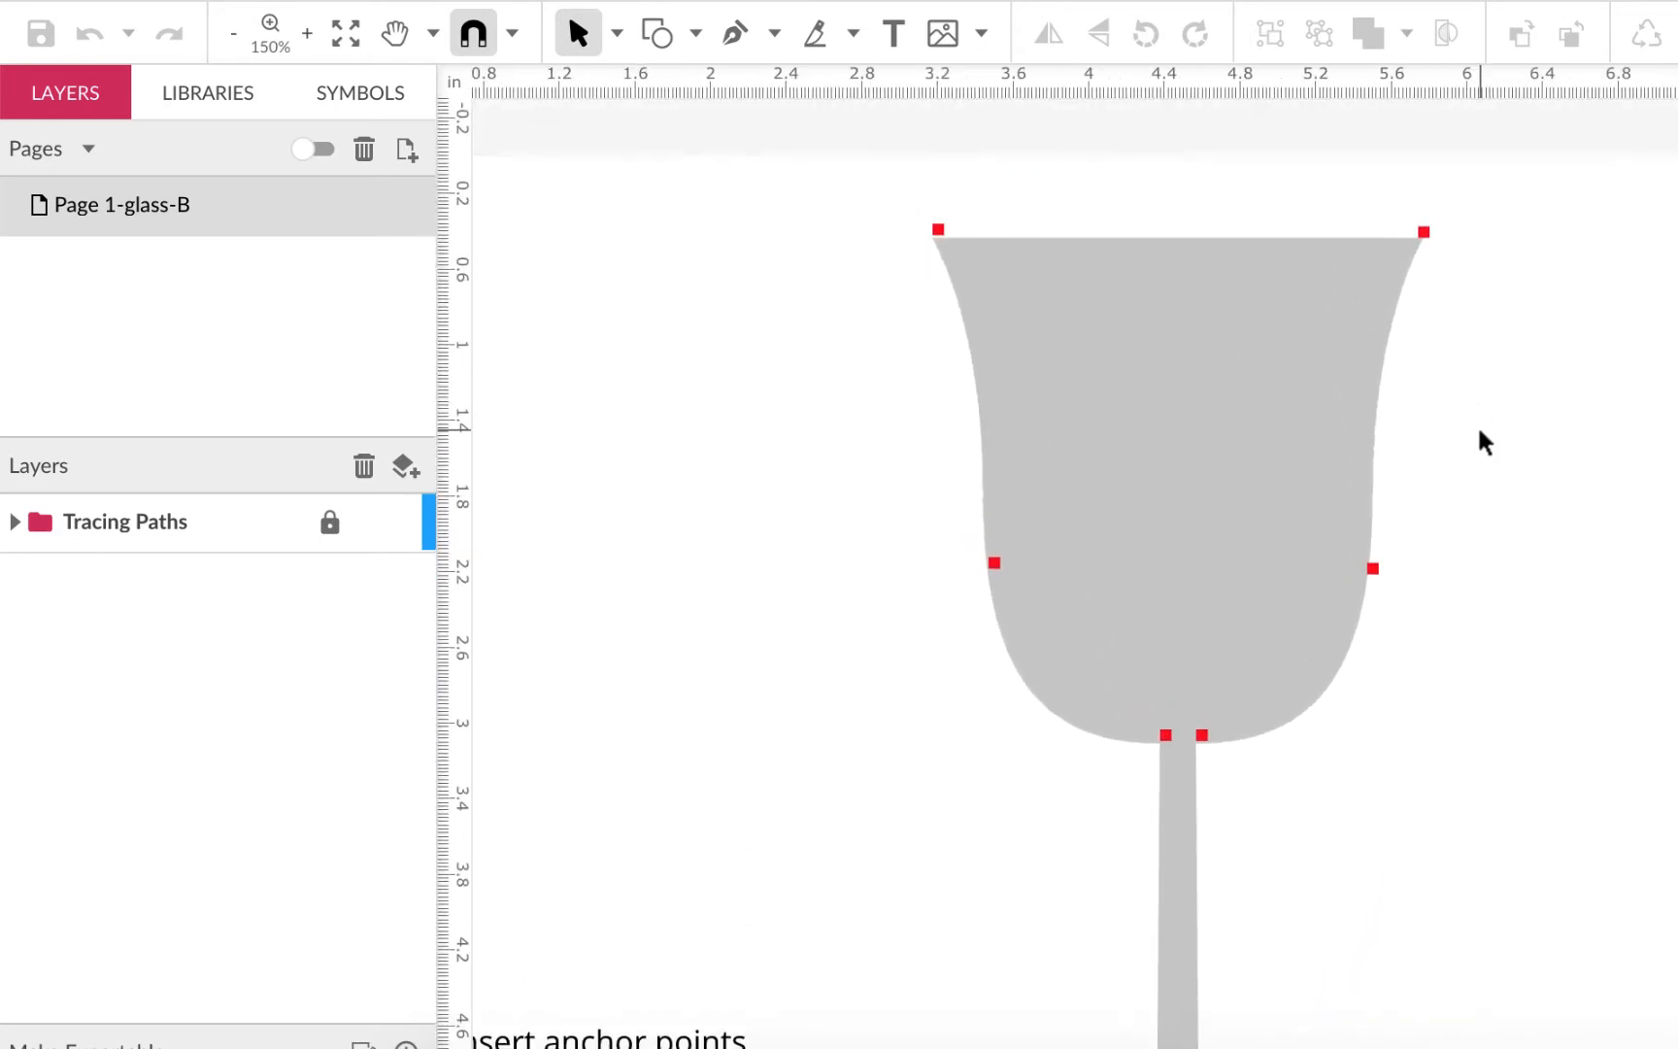
scroll(1477, 424, "up", 3)
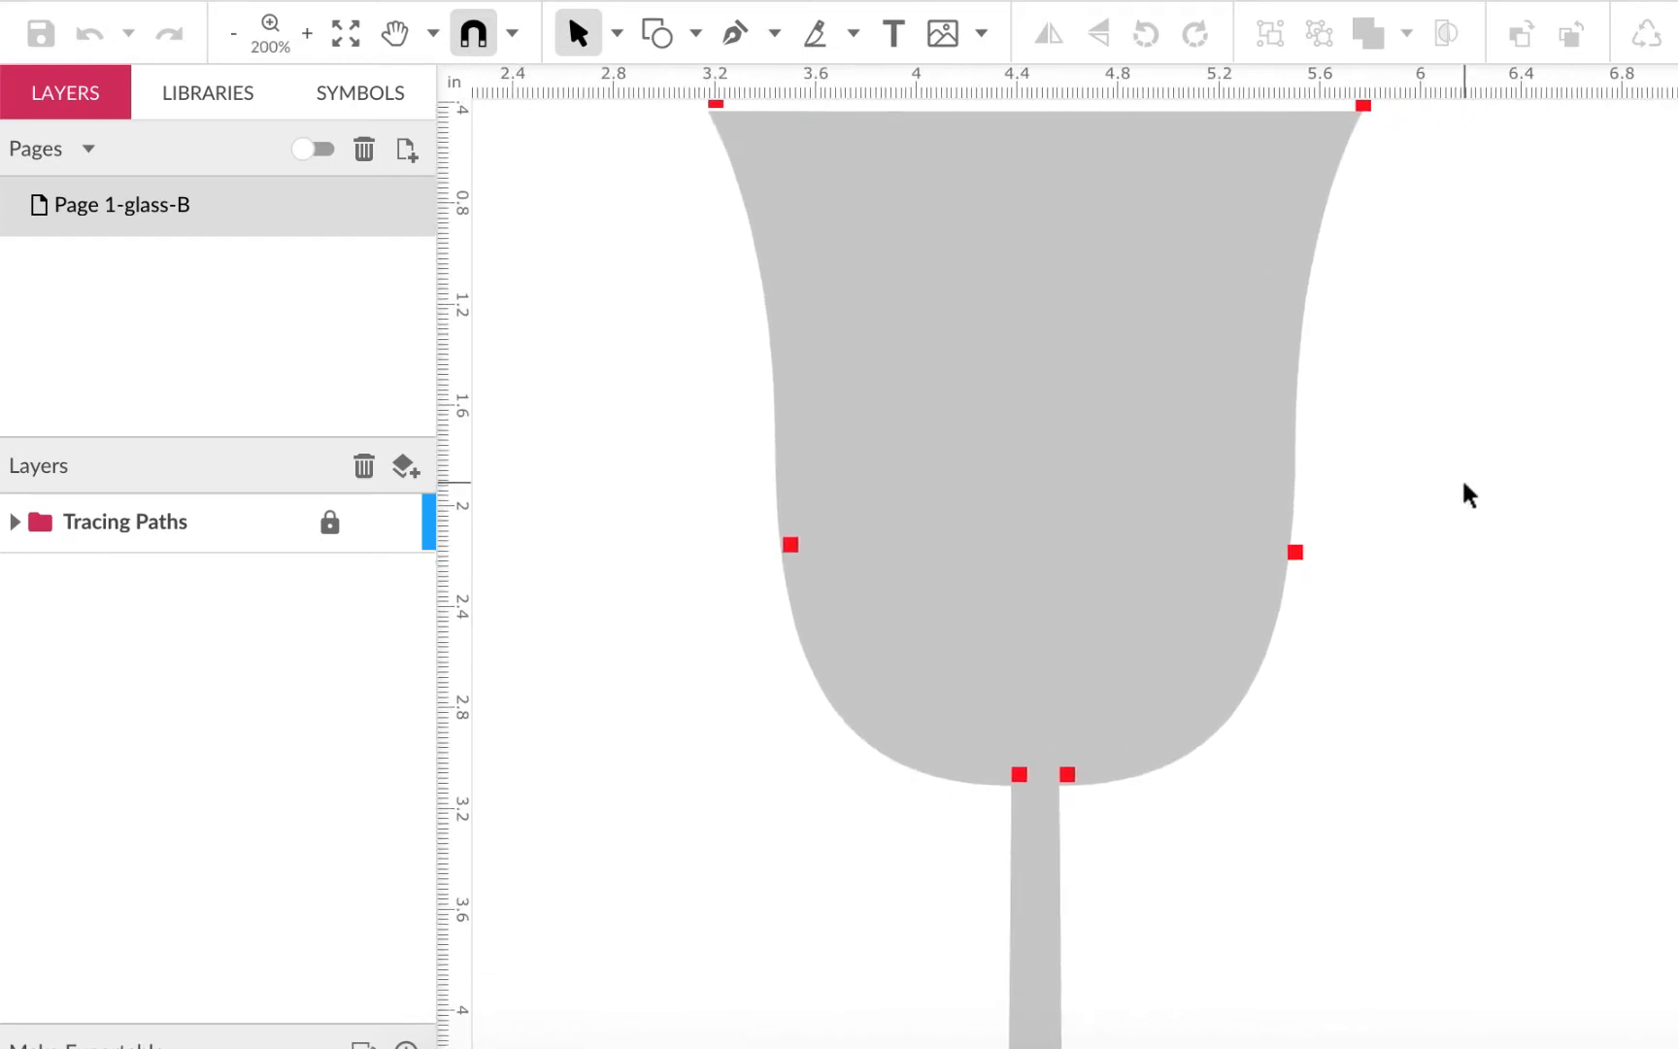
scroll(1463, 484, "up", 1)
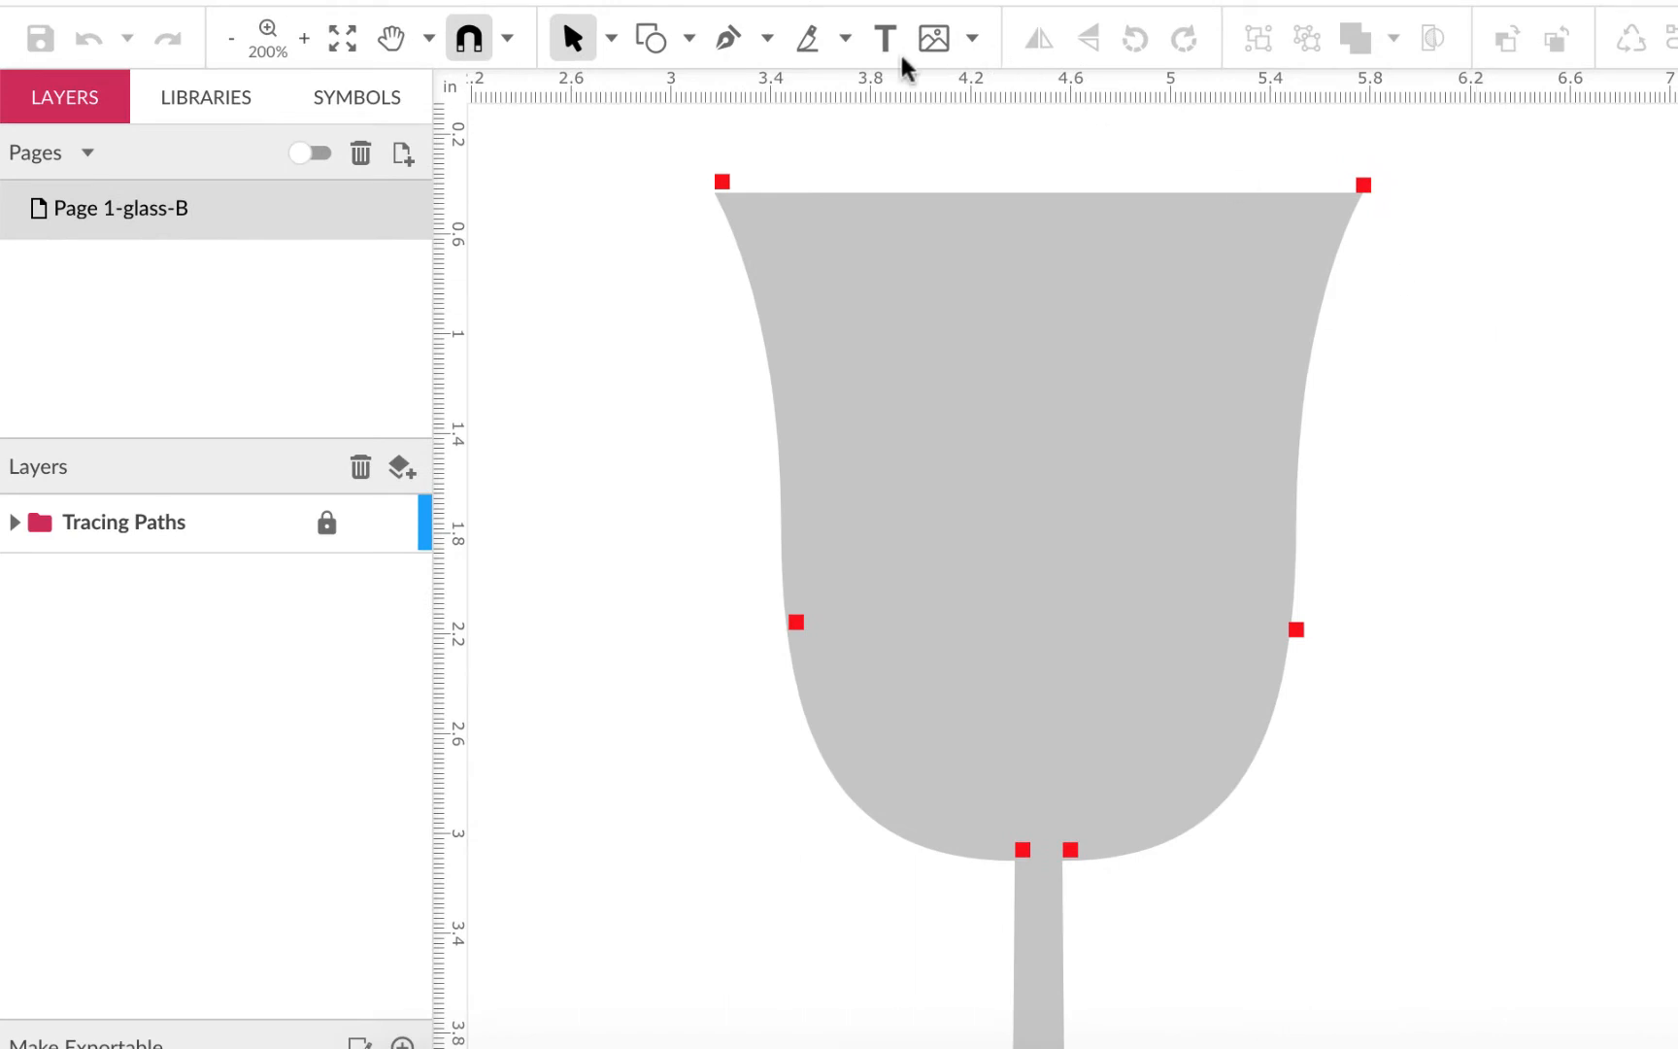
Choose the Pen tool and set its border colour to bright green #00FF00 with no fill
left_click(728, 39)
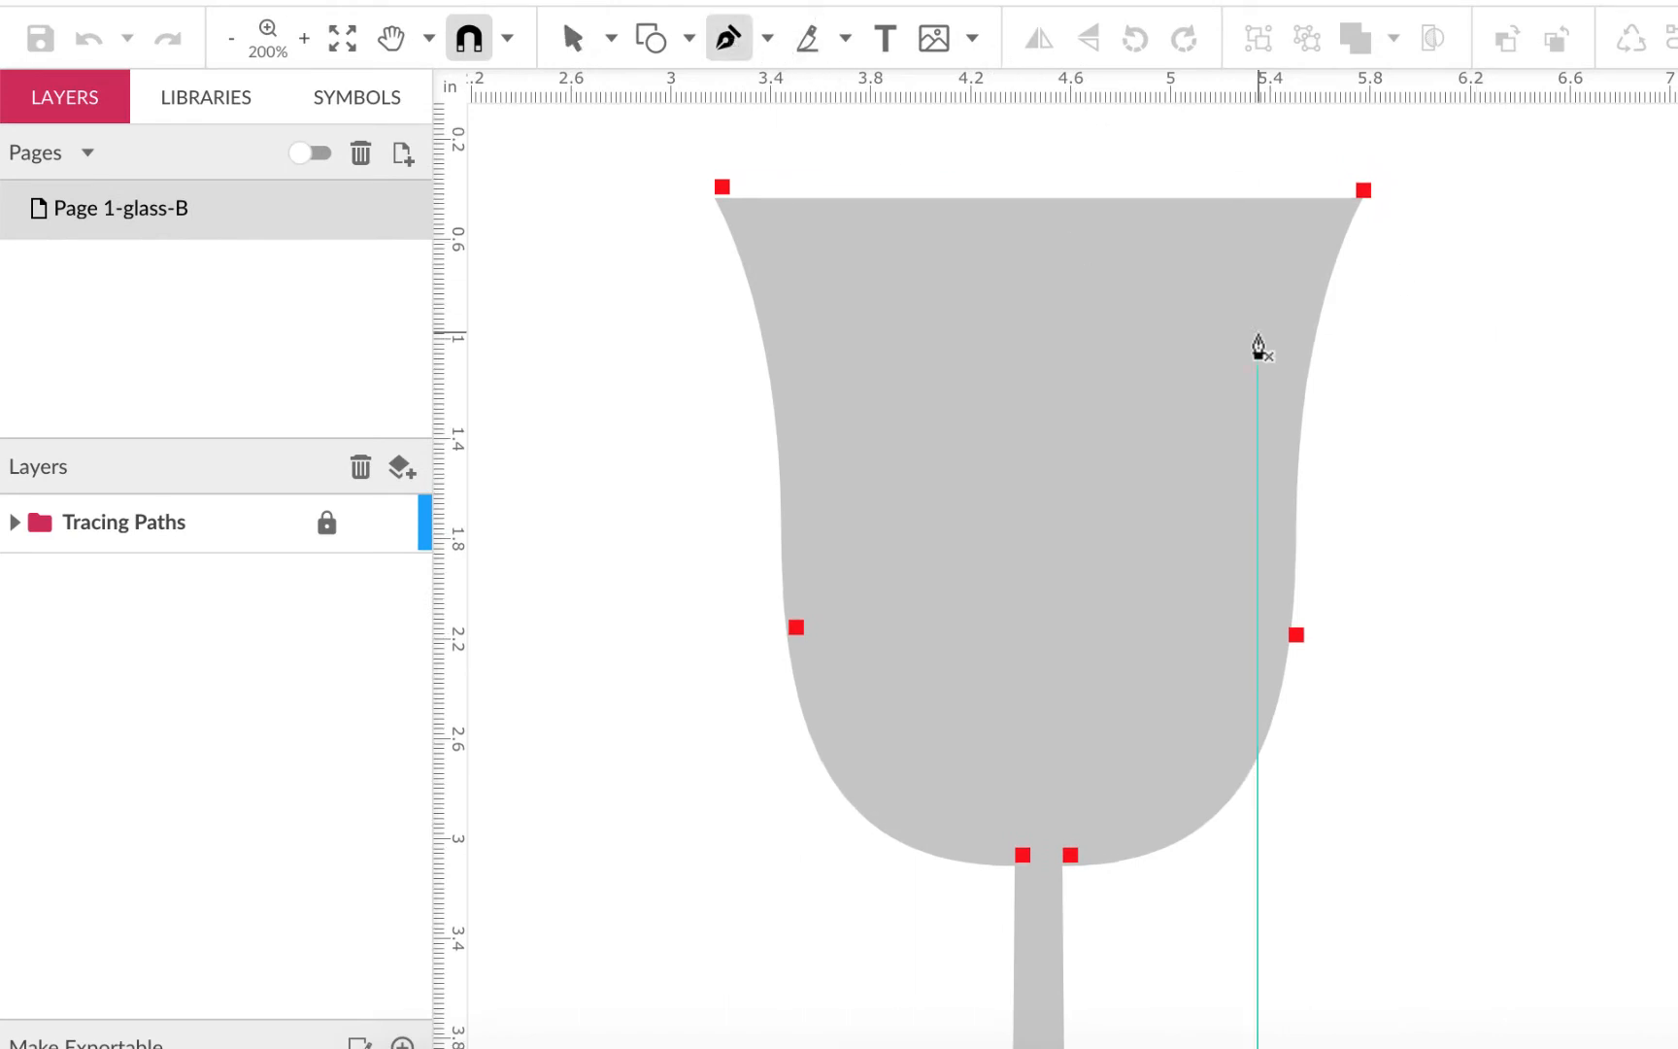
scroll(1258, 348, "right", 2)
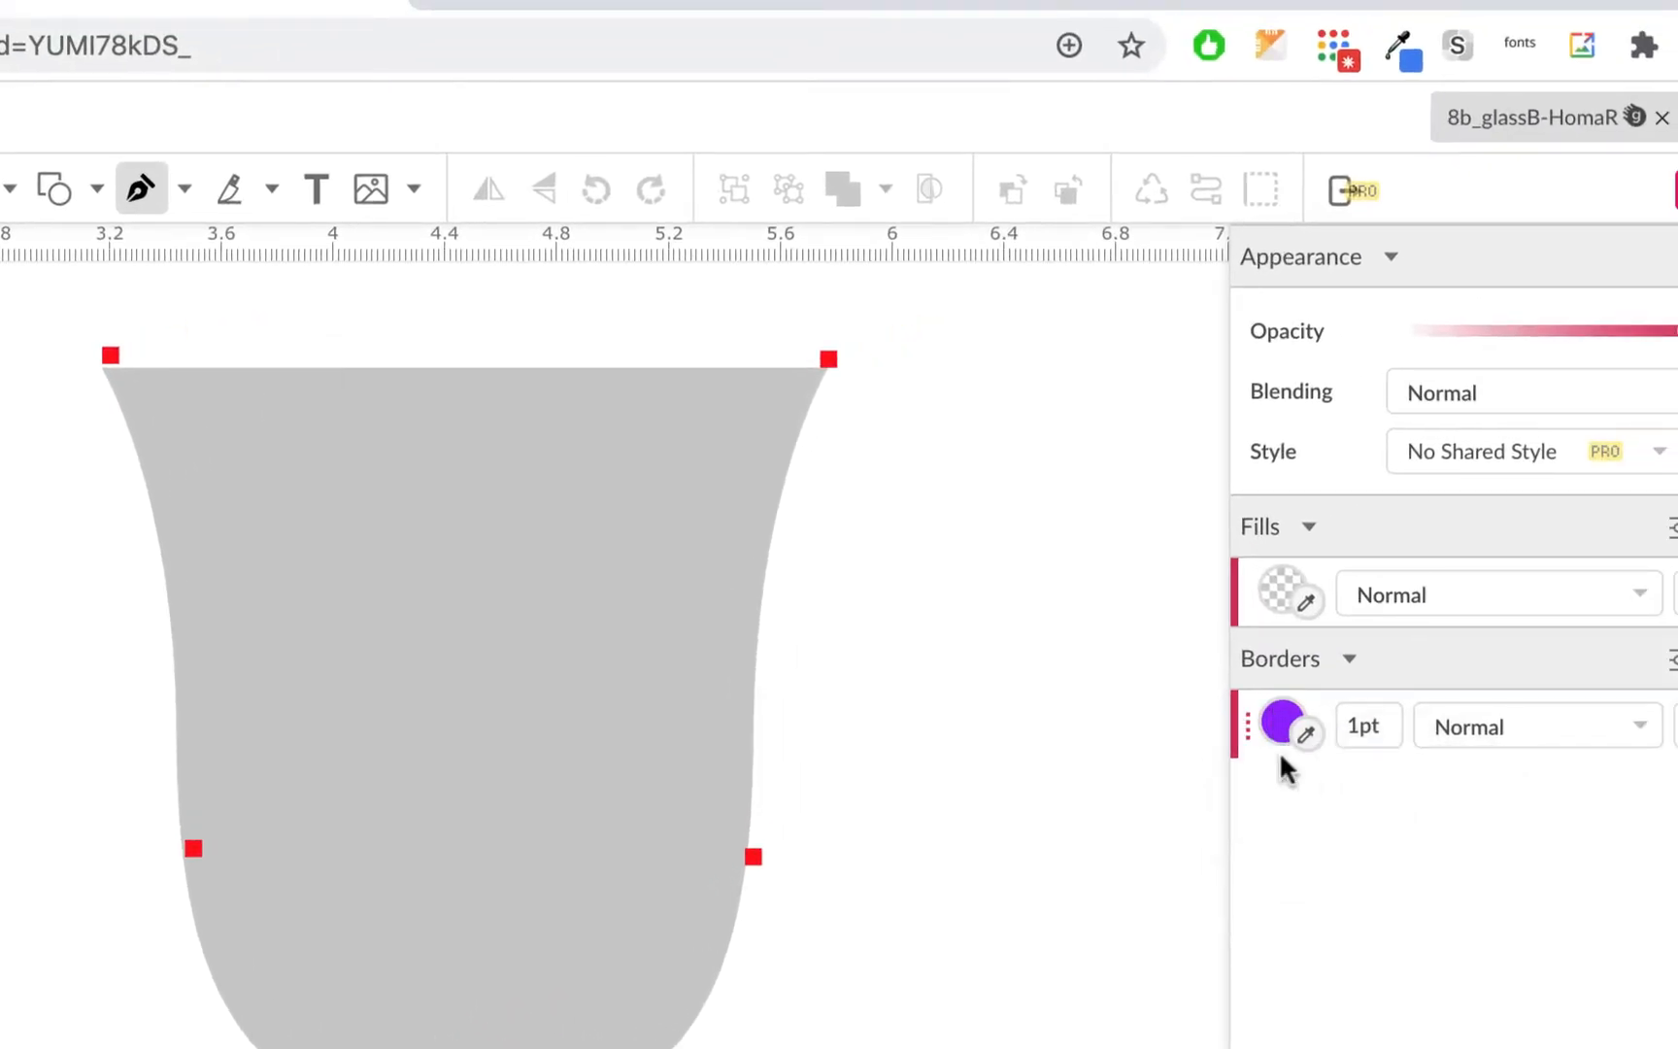
left_click(1281, 720)
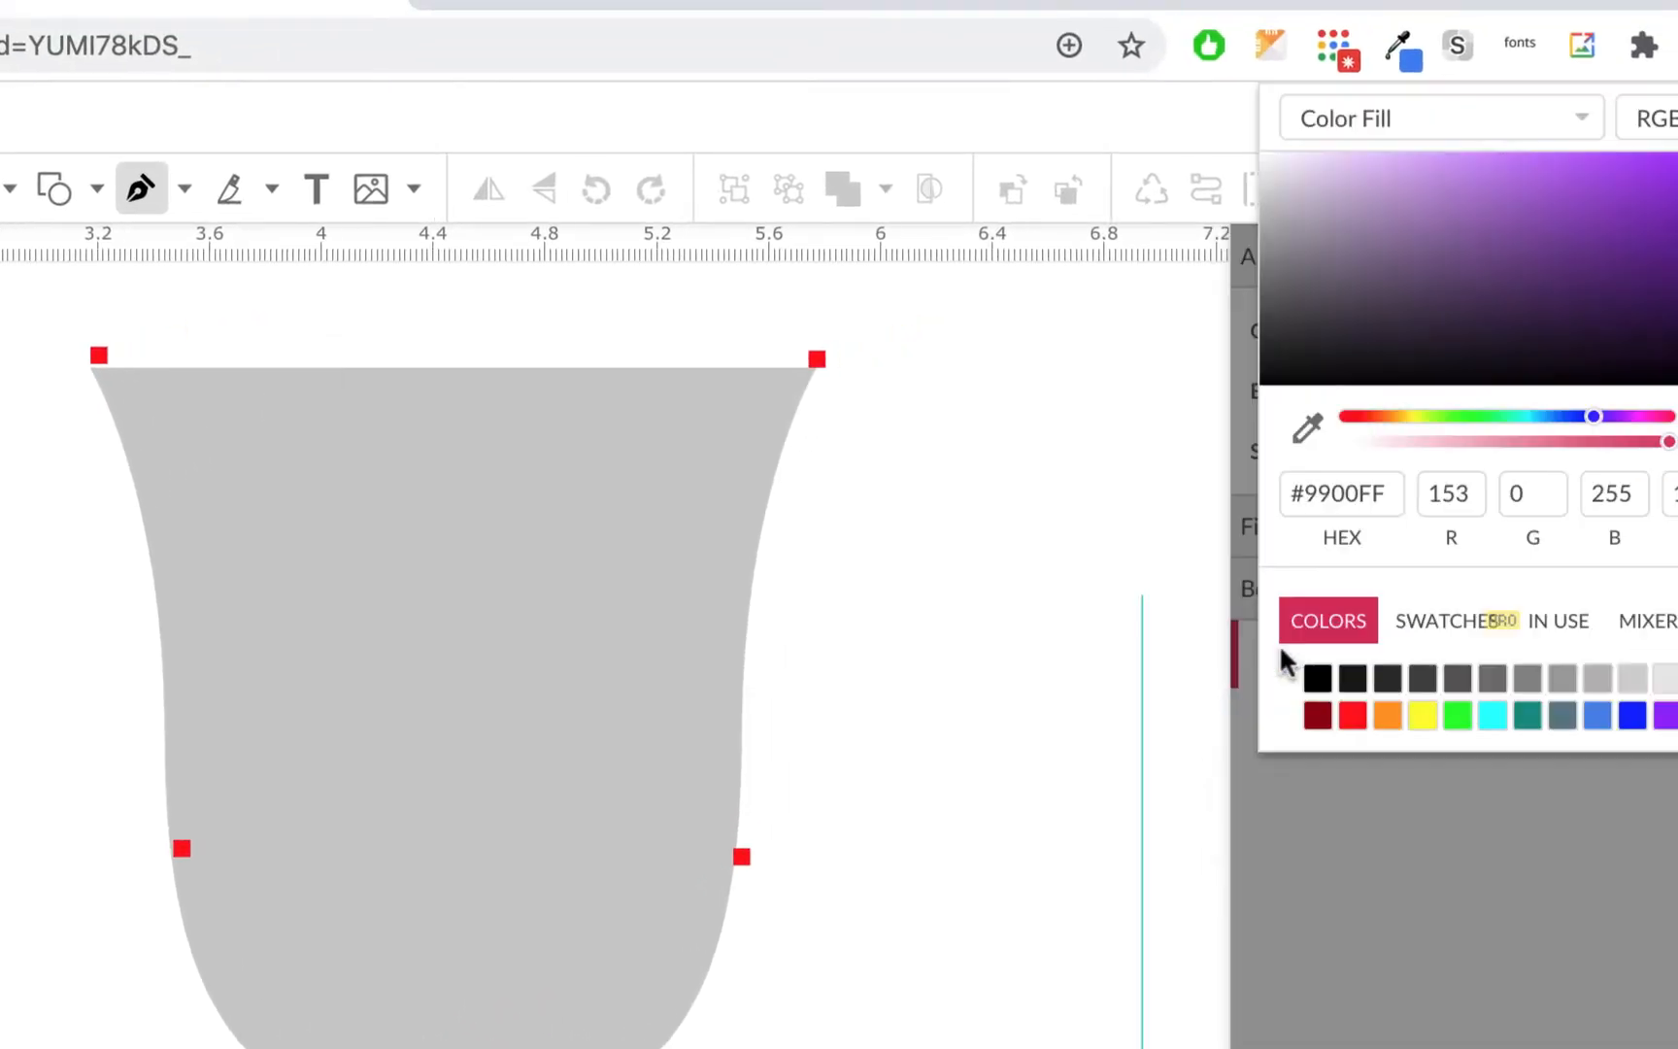
left_click(1459, 716)
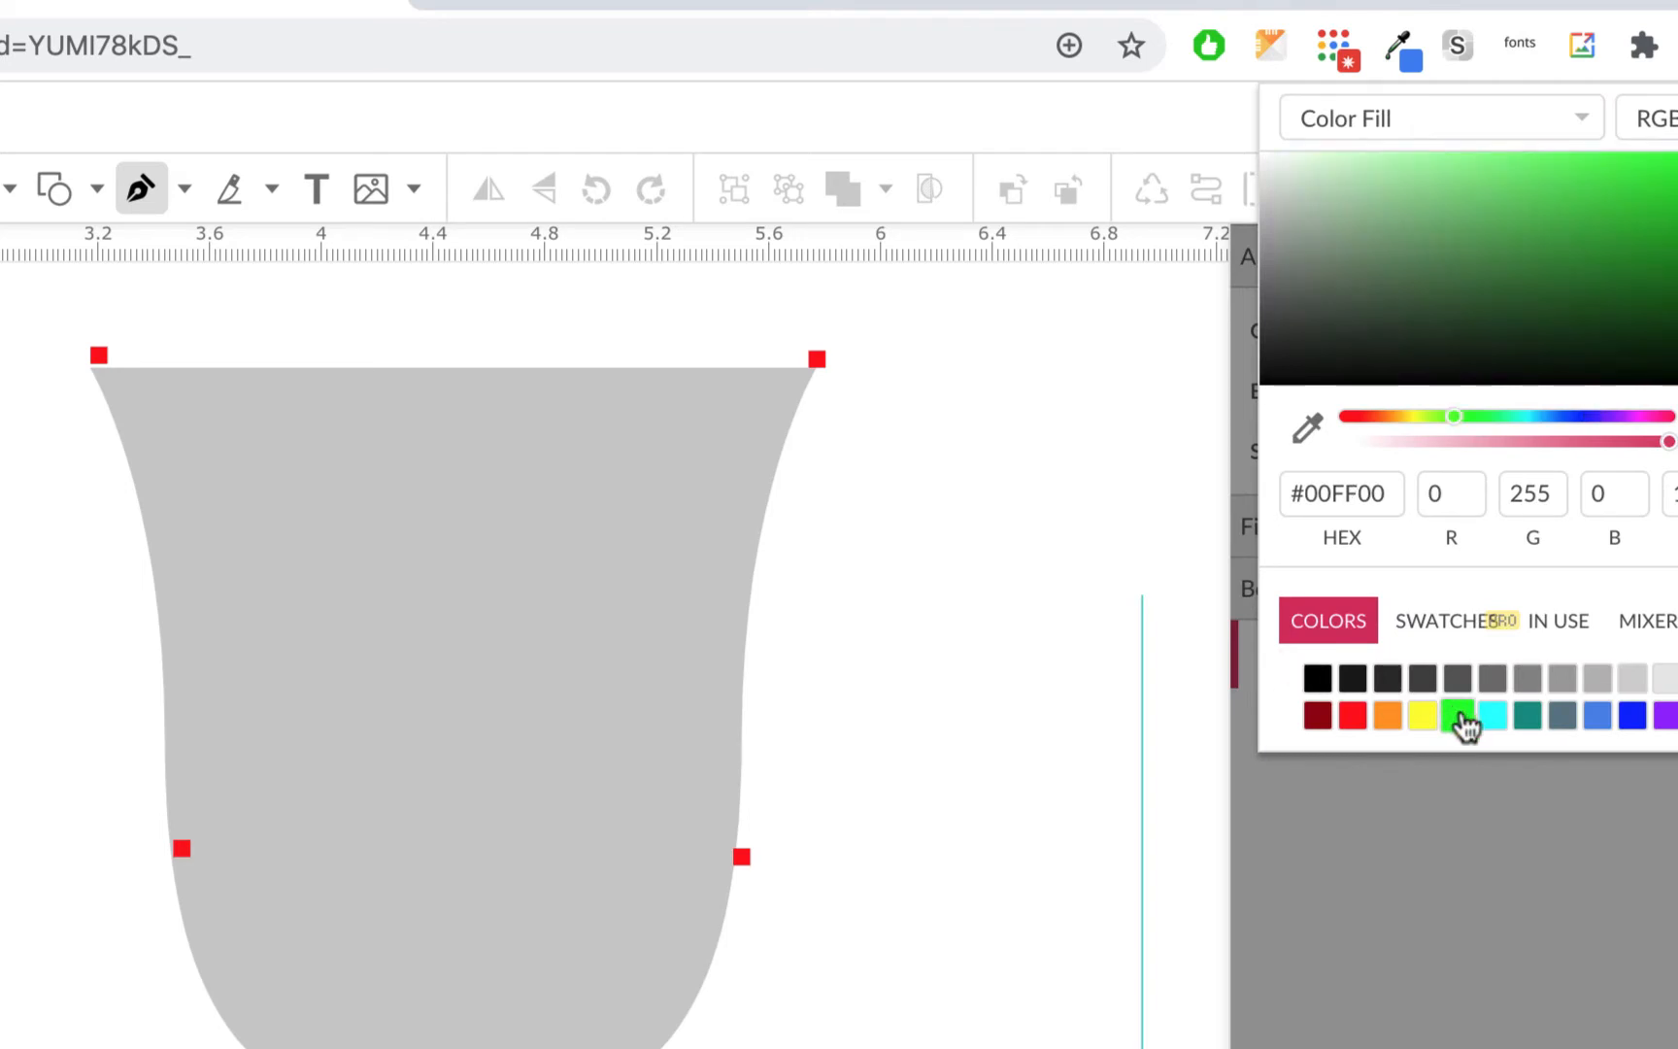
left_click(1491, 936)
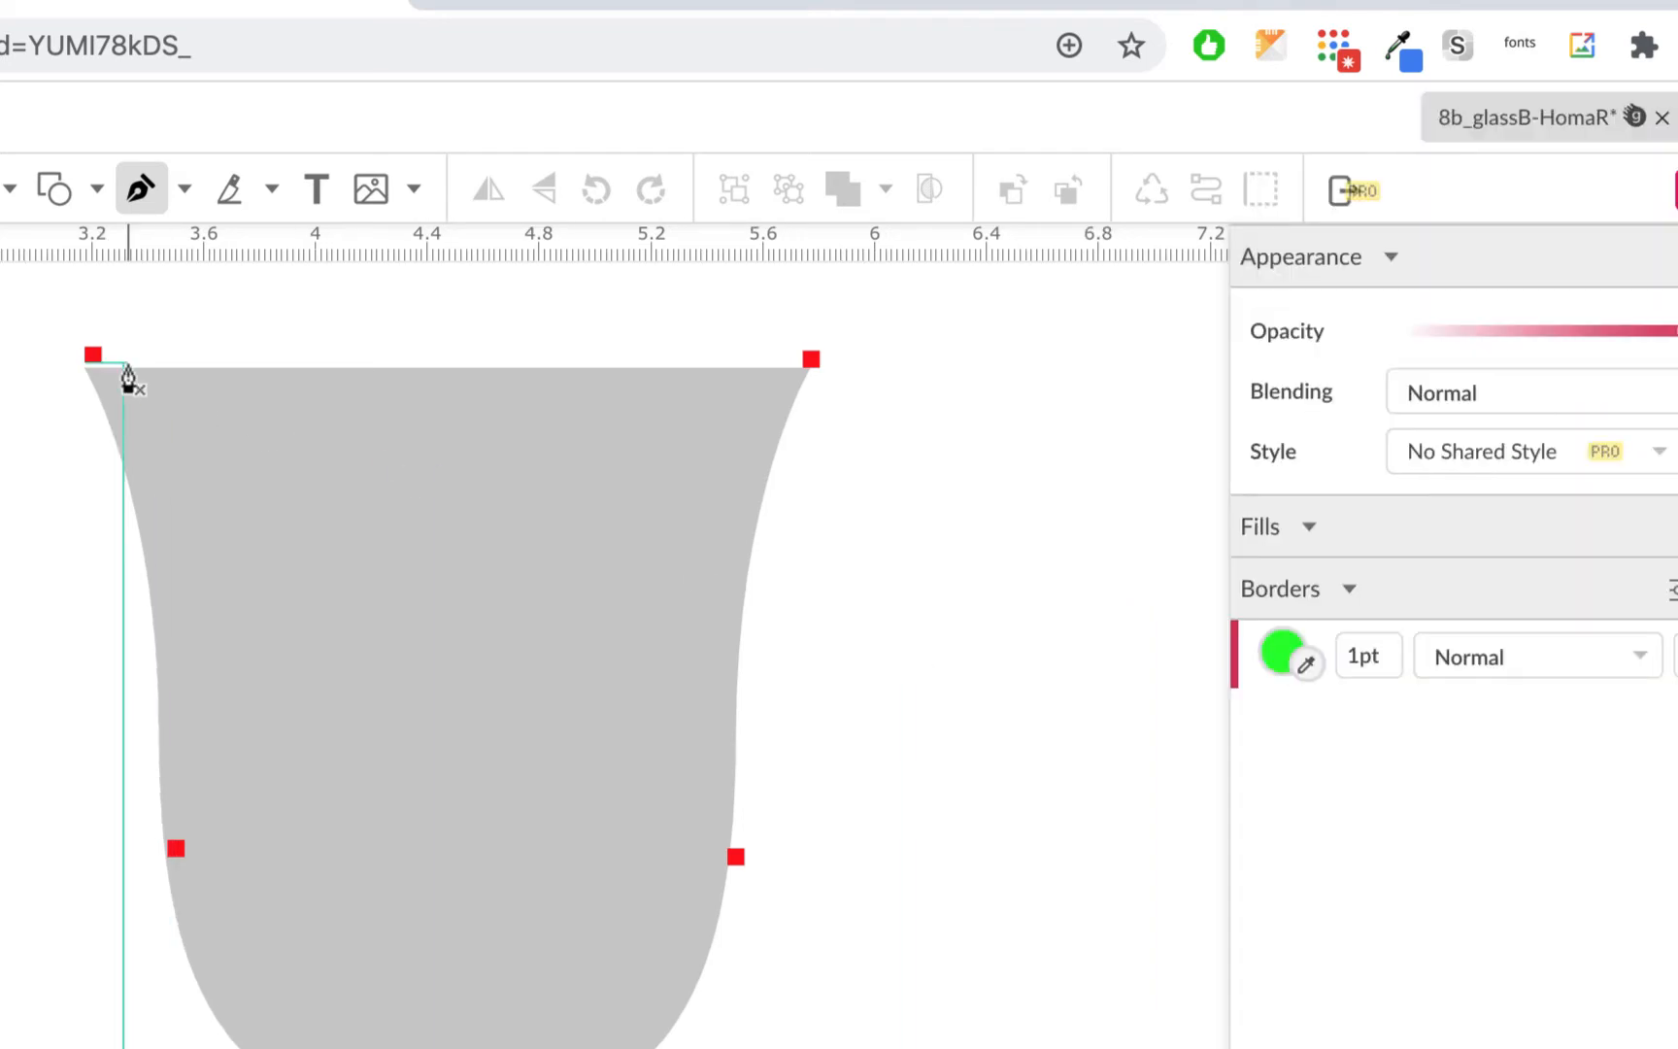
Set a 2pt border, then trace straight across the rim and curve down the bowl's right side
left_click_drag(1378, 675, 1376, 666)
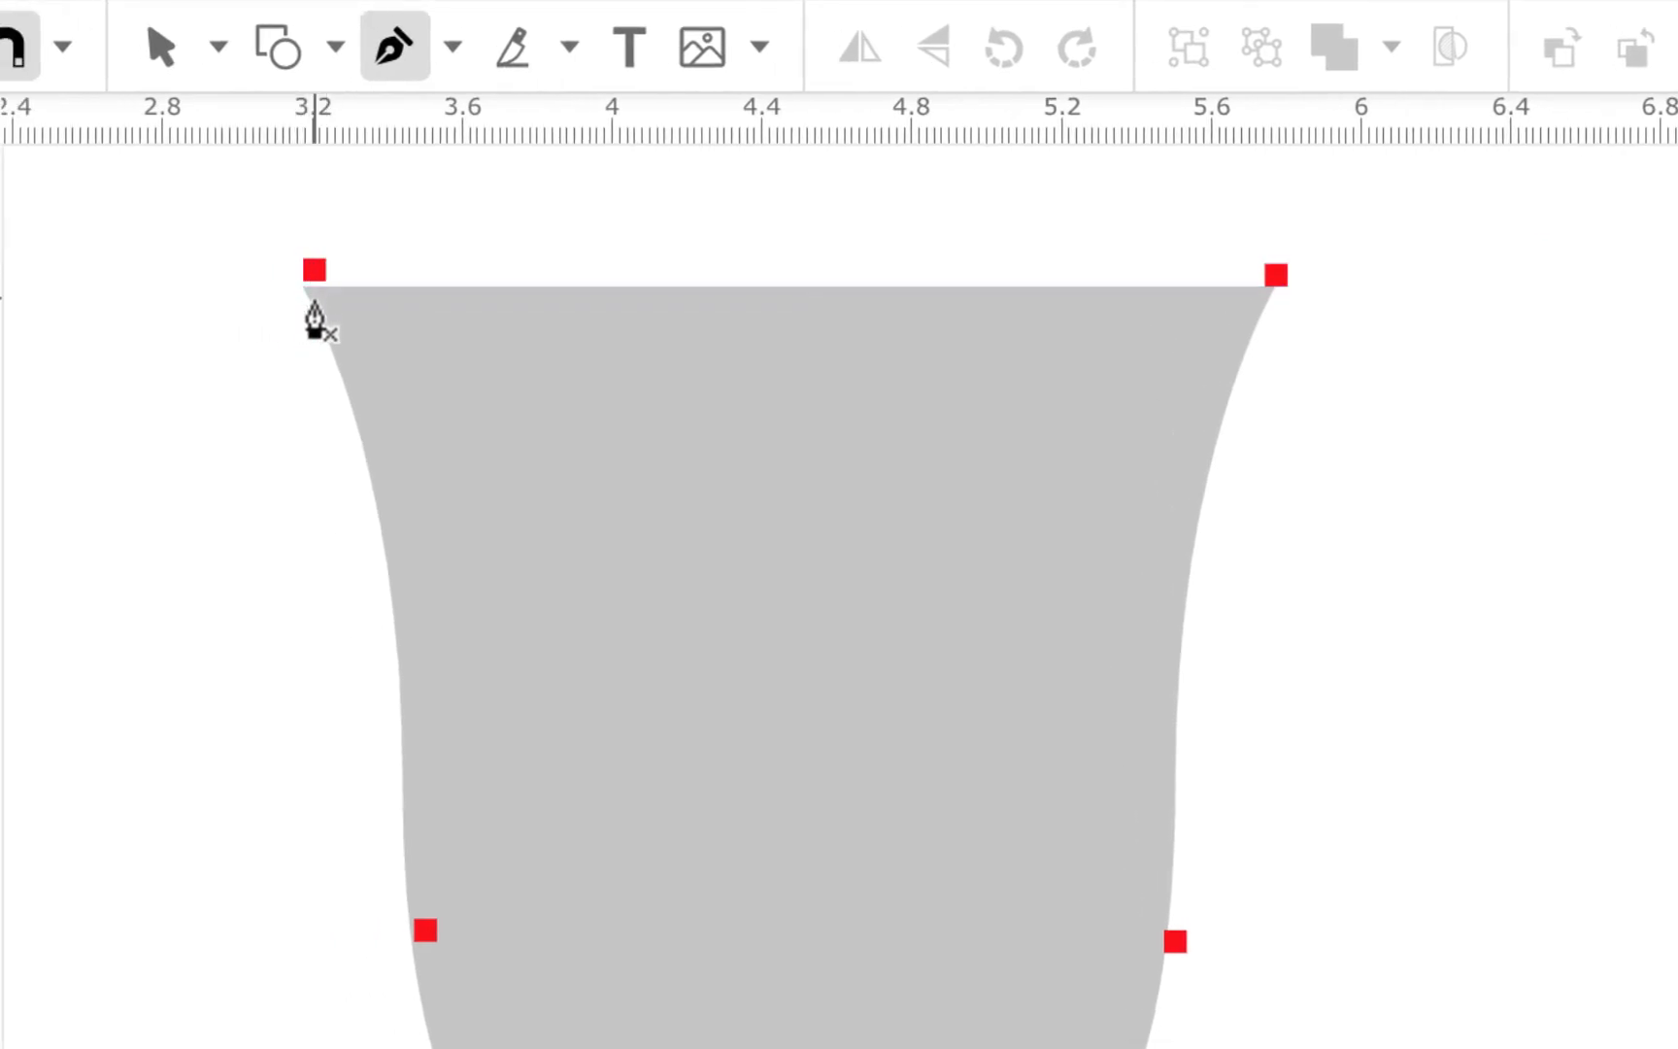
scroll(257, 341, "left", 2)
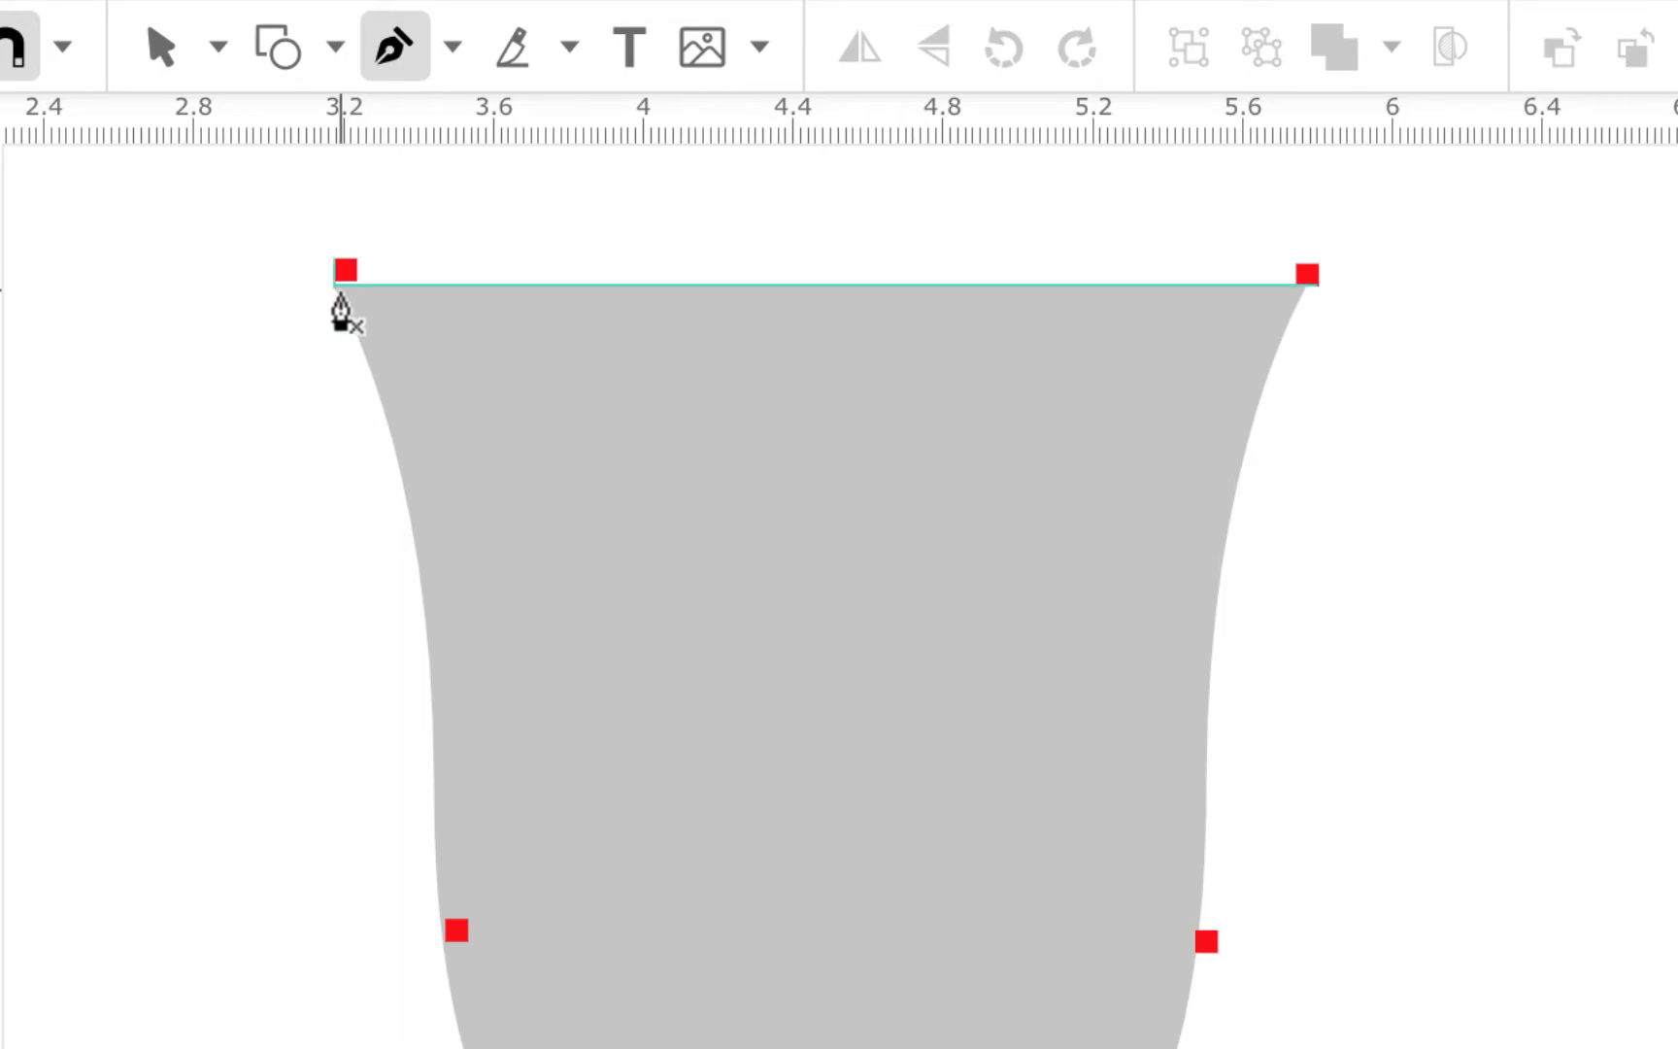
left_click(339, 291)
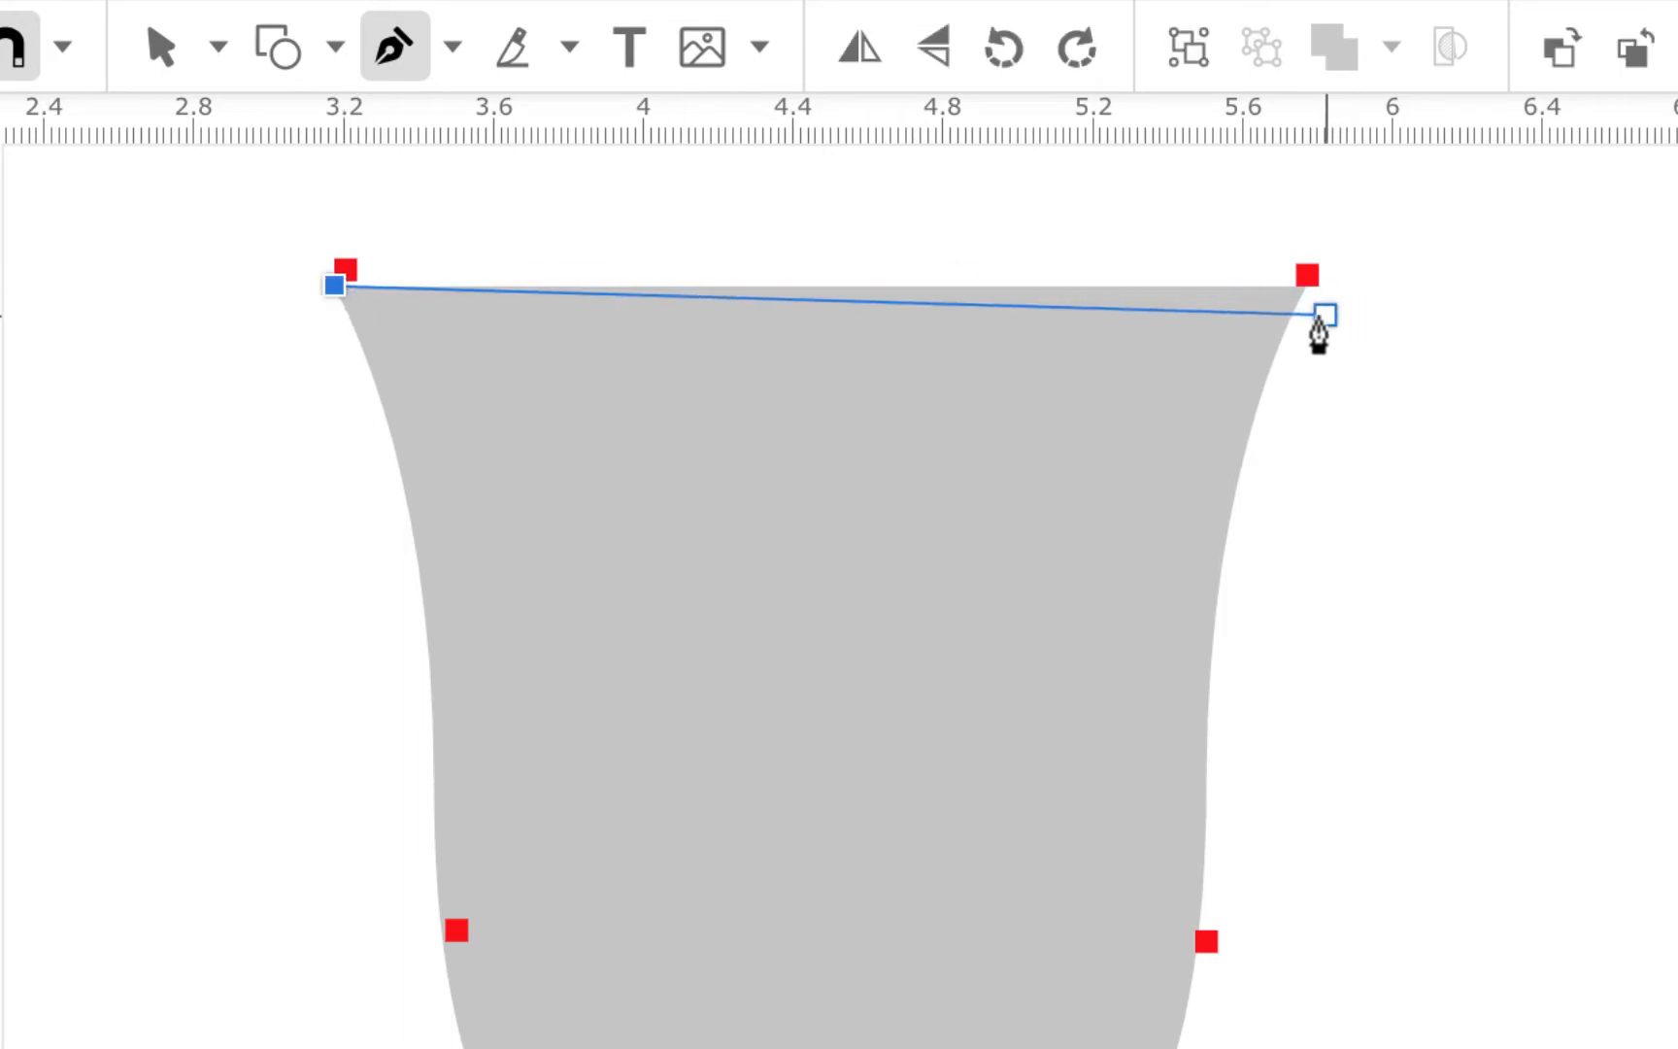
left_click(1309, 289)
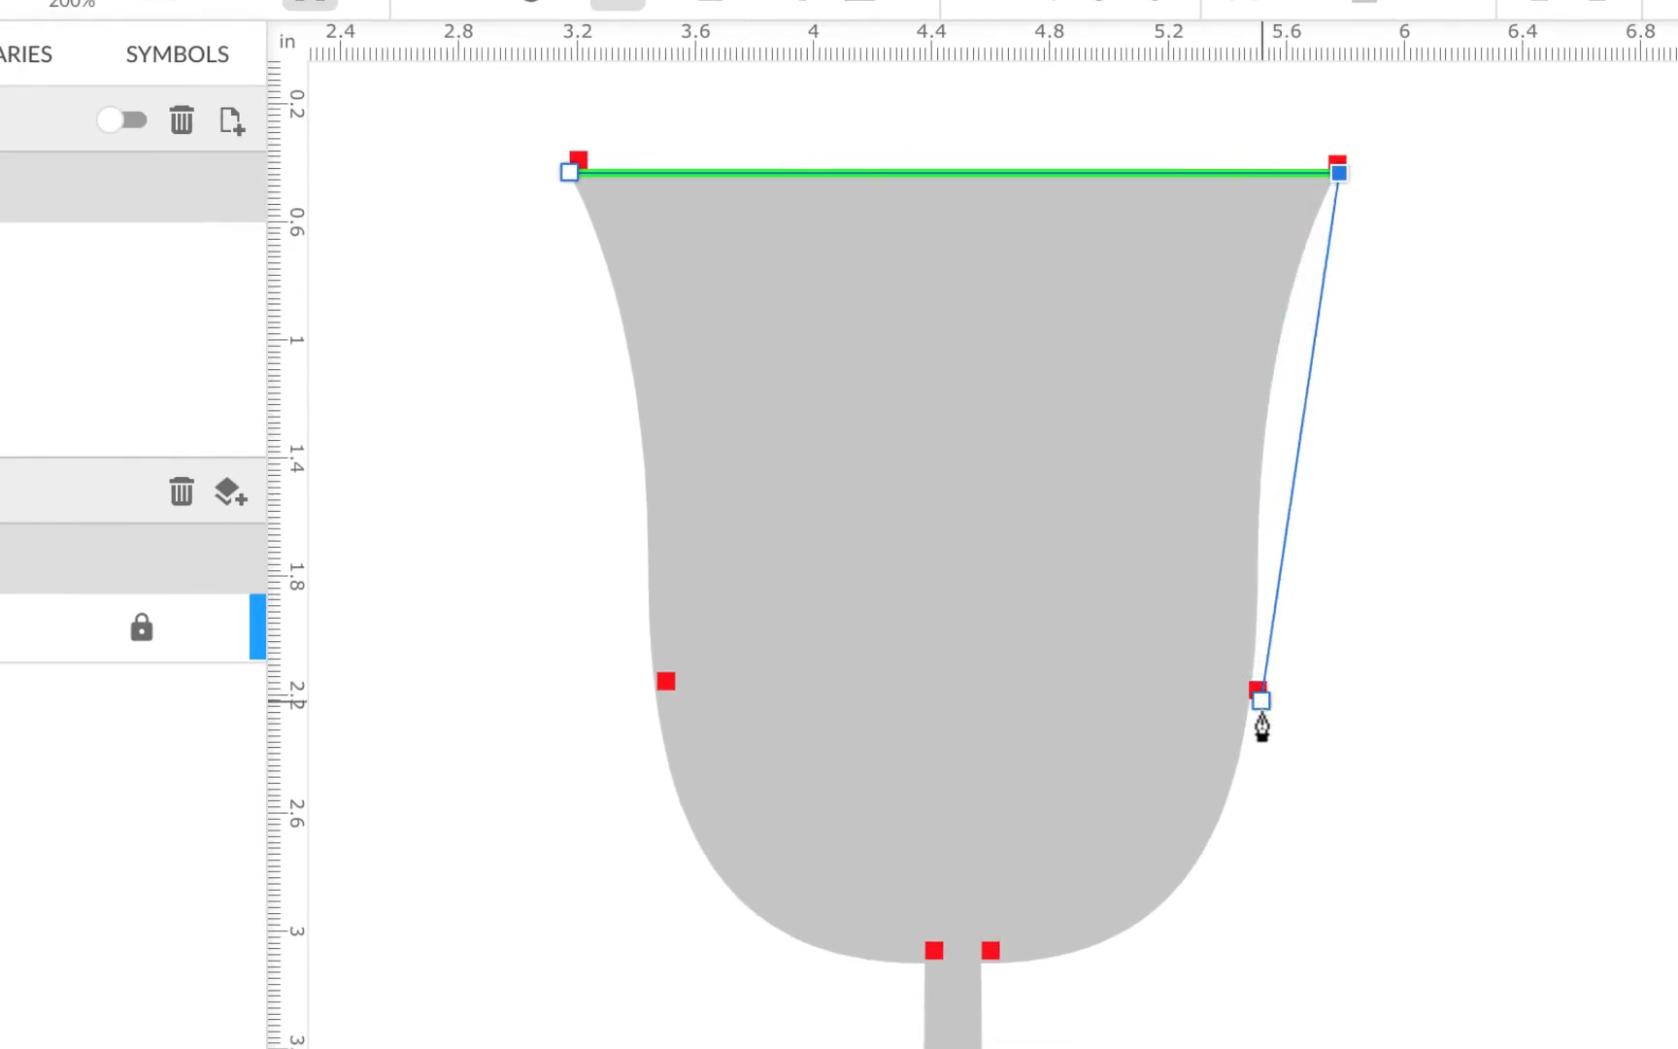
left_click_drag(1255, 691, 1257, 1048)
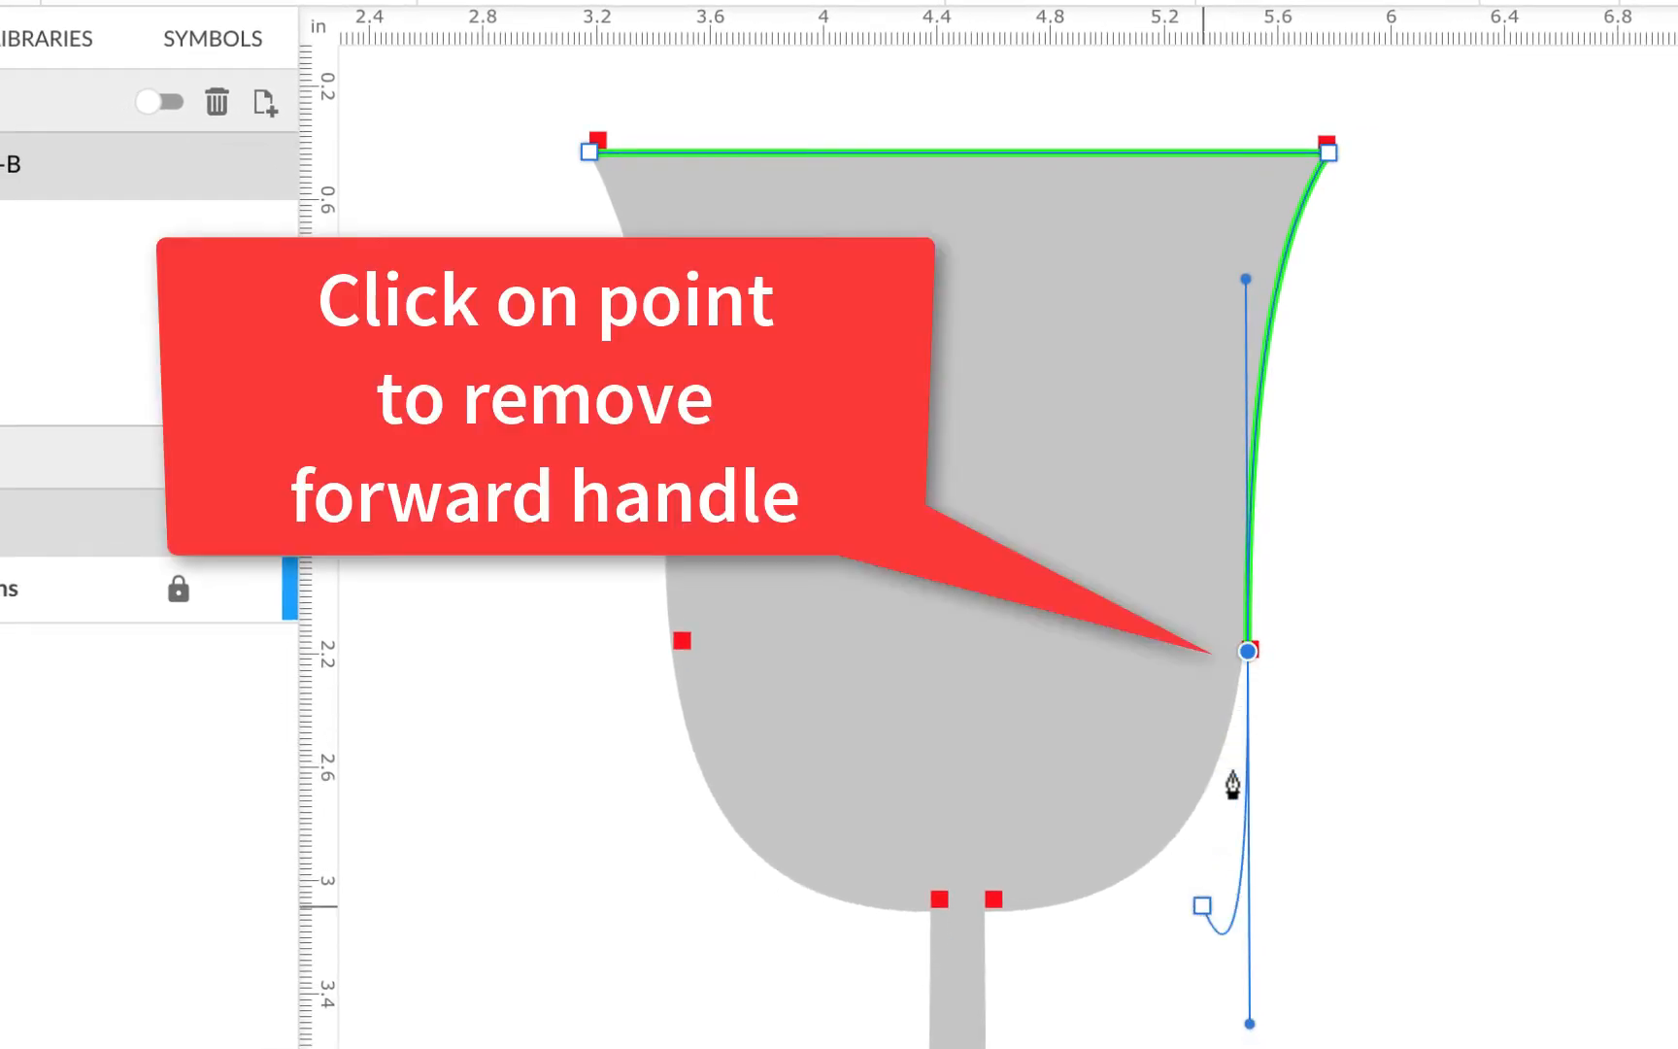
Curve the green path around the bowl's lower right to where the stem meets the bowl
left_click(1246, 668)
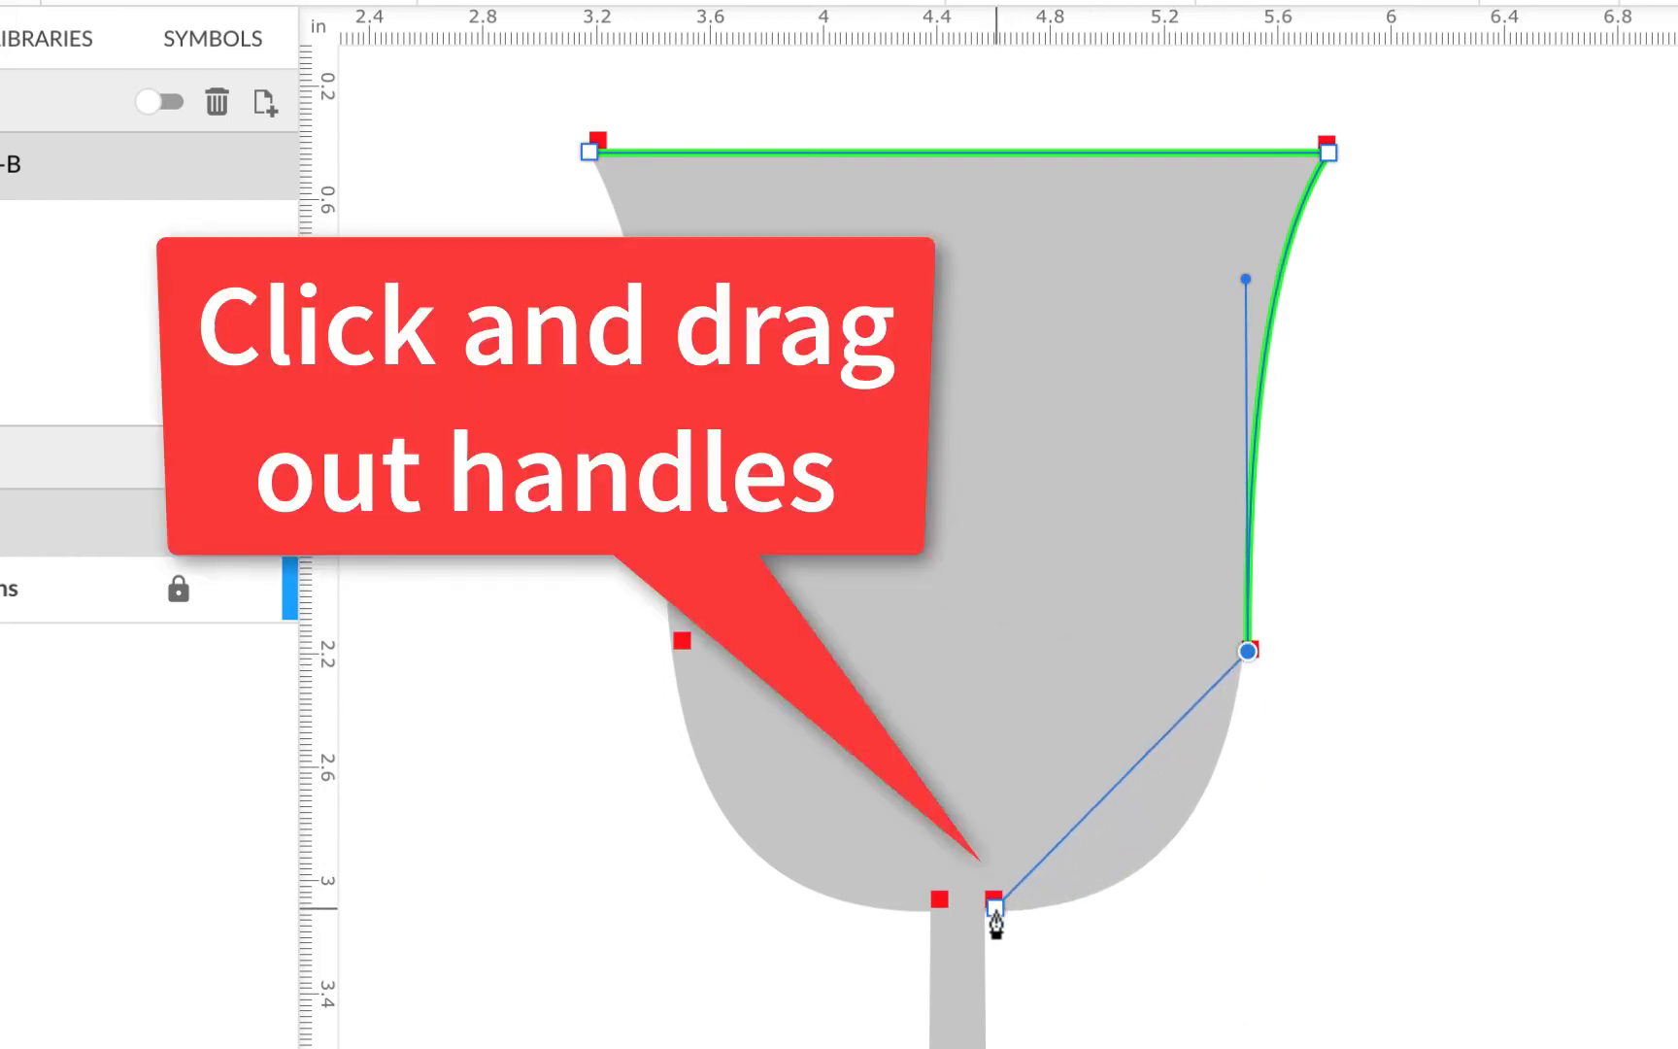
left_click_drag(995, 909, 760, 919)
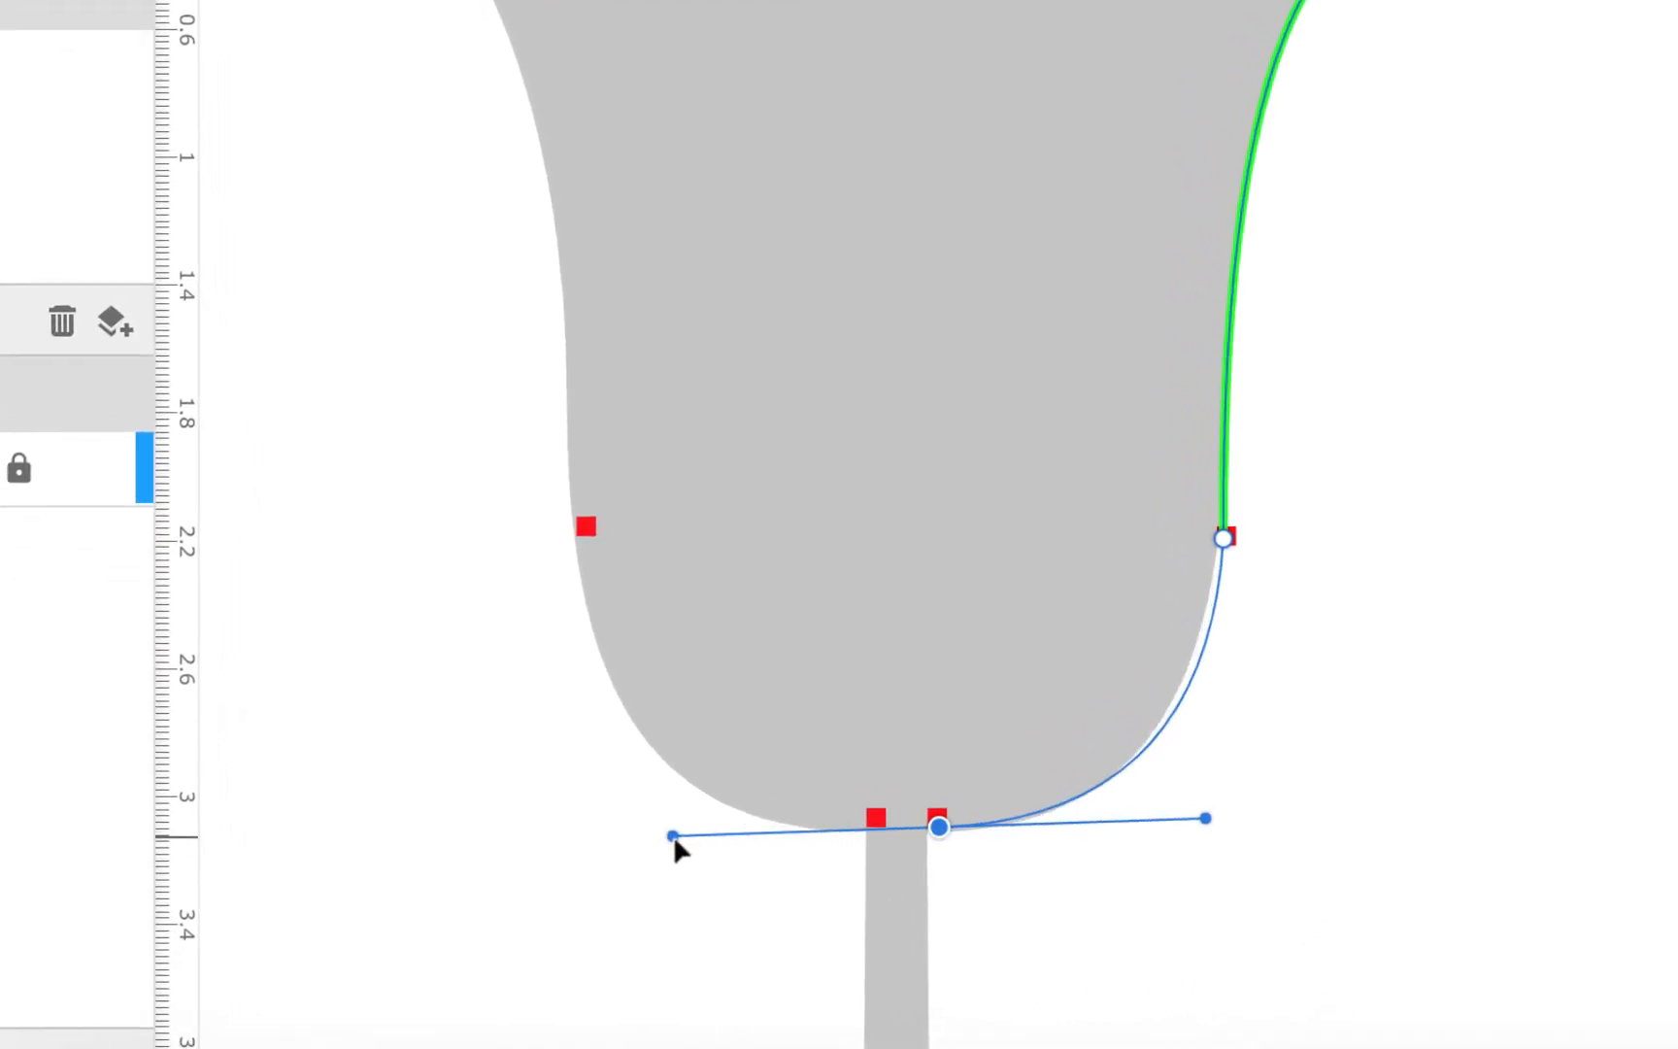
left_click_drag(673, 835, 695, 827)
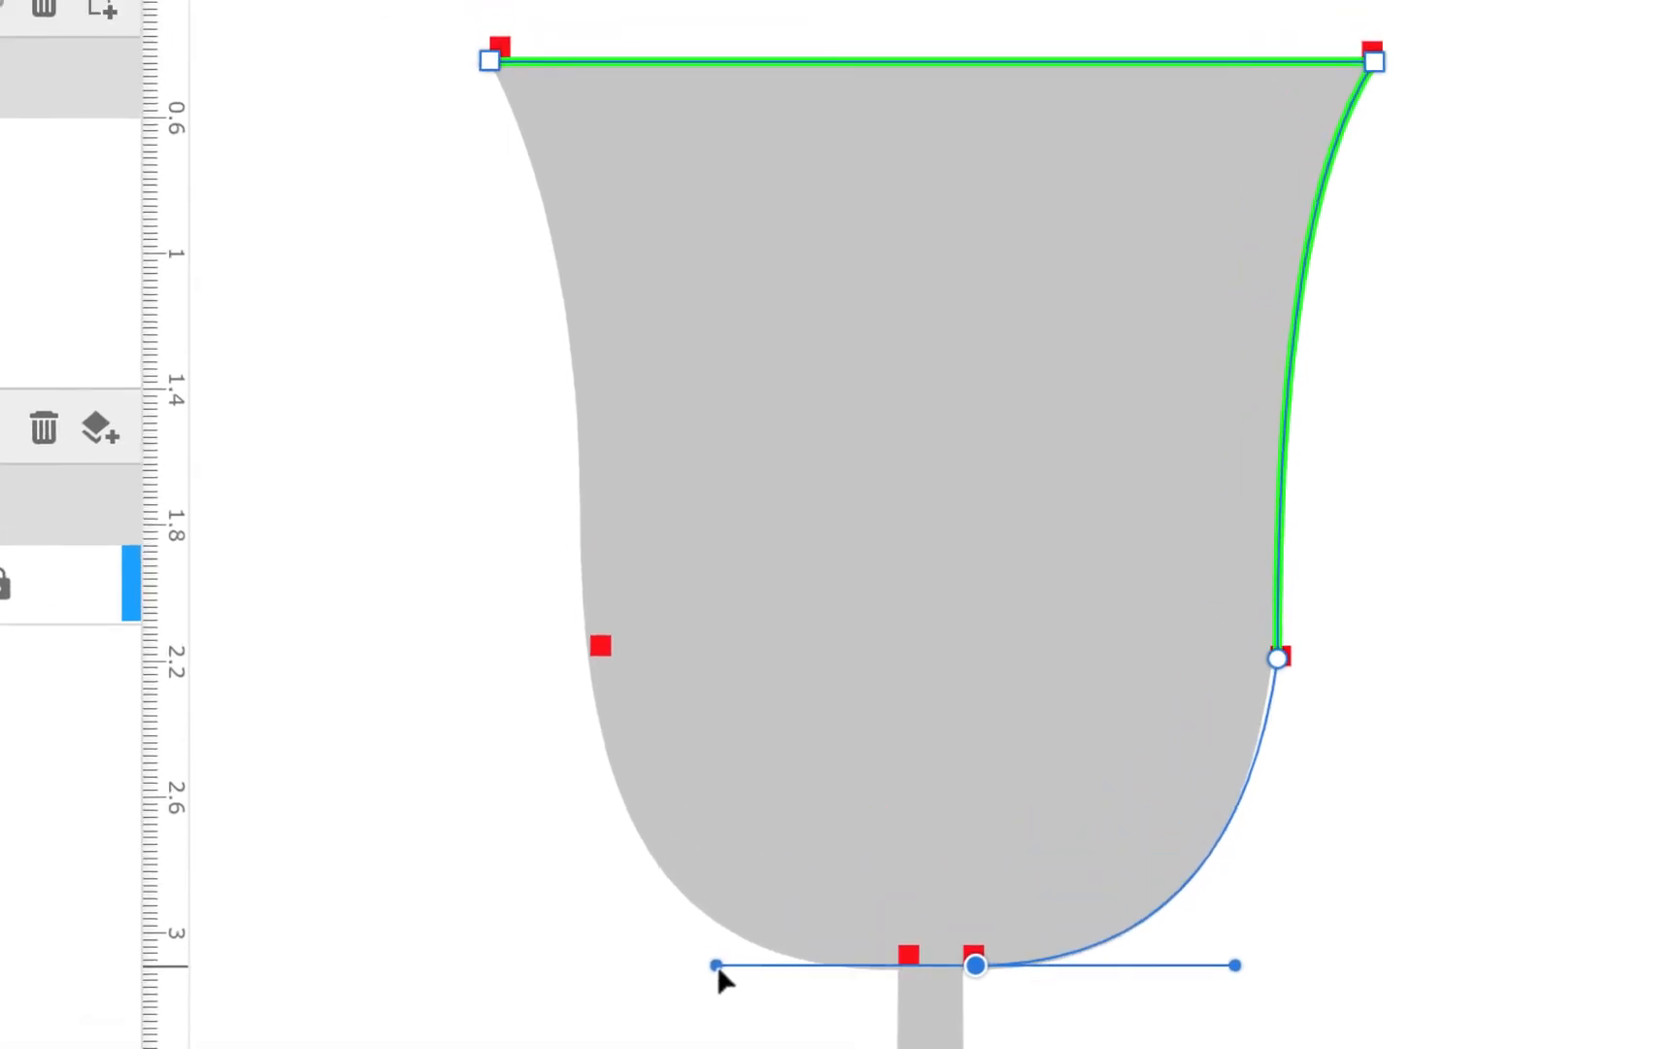
left_click_drag(719, 978, 718, 980)
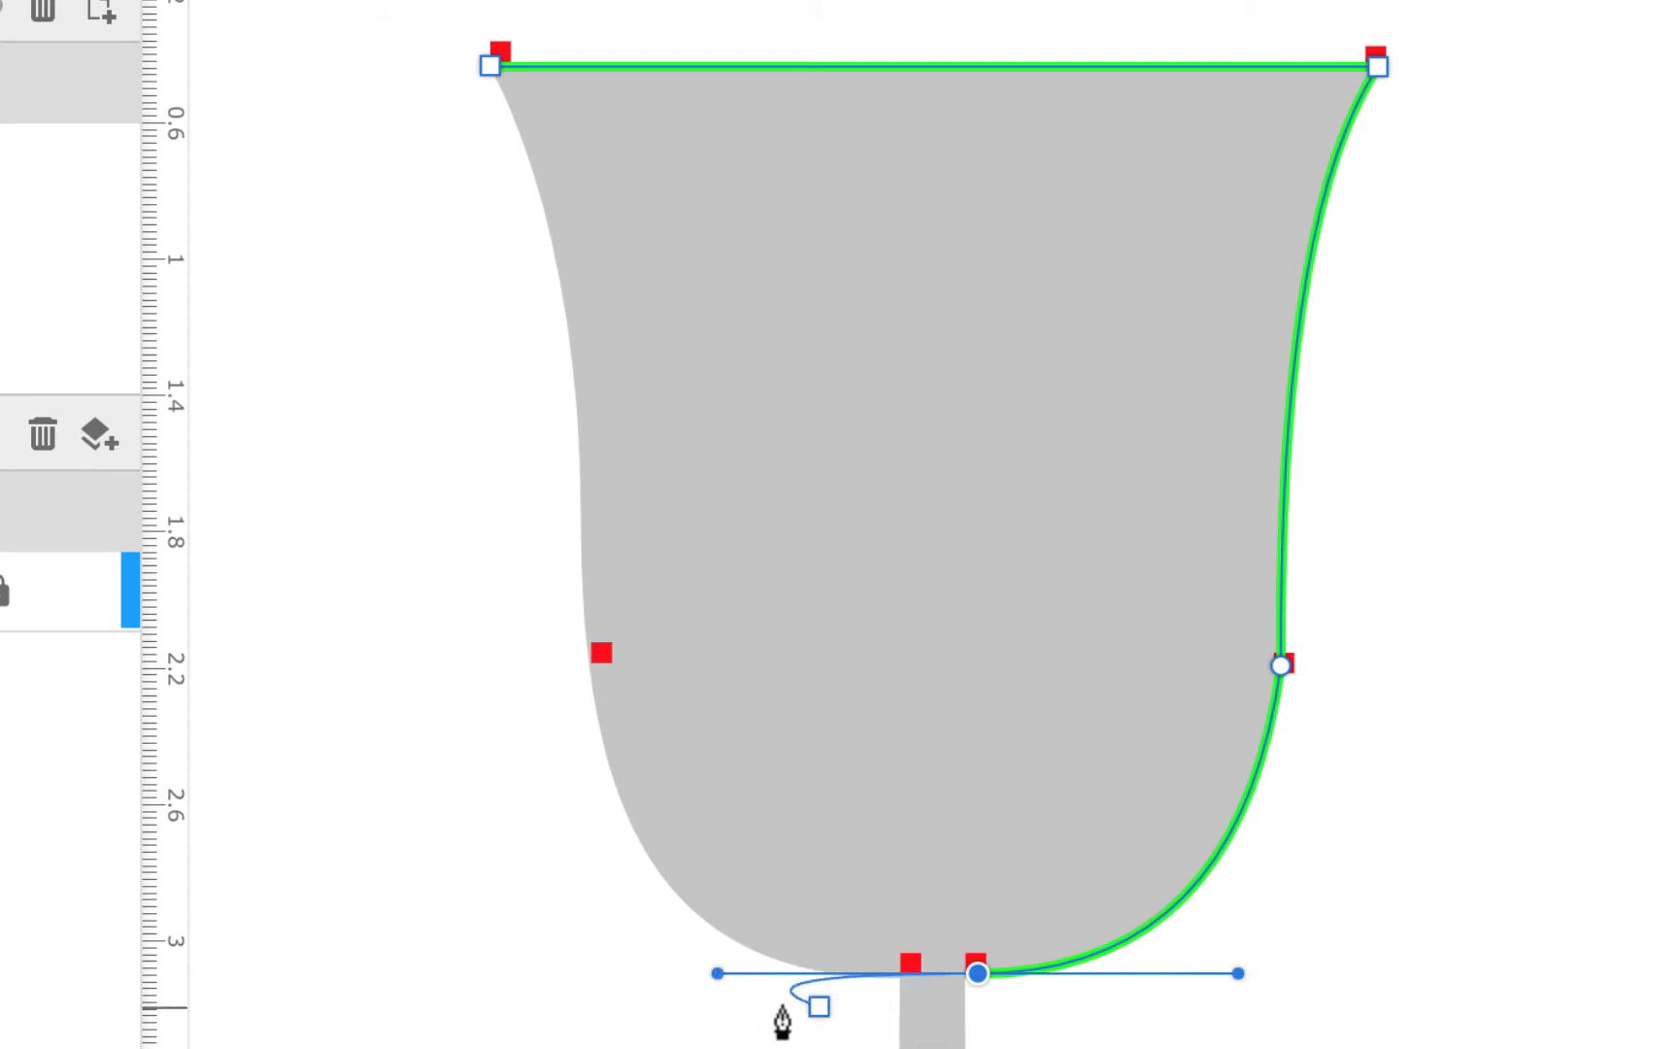
left_click(978, 978)
left_click(1139, 927)
scroll(1141, 942, "down", 5)
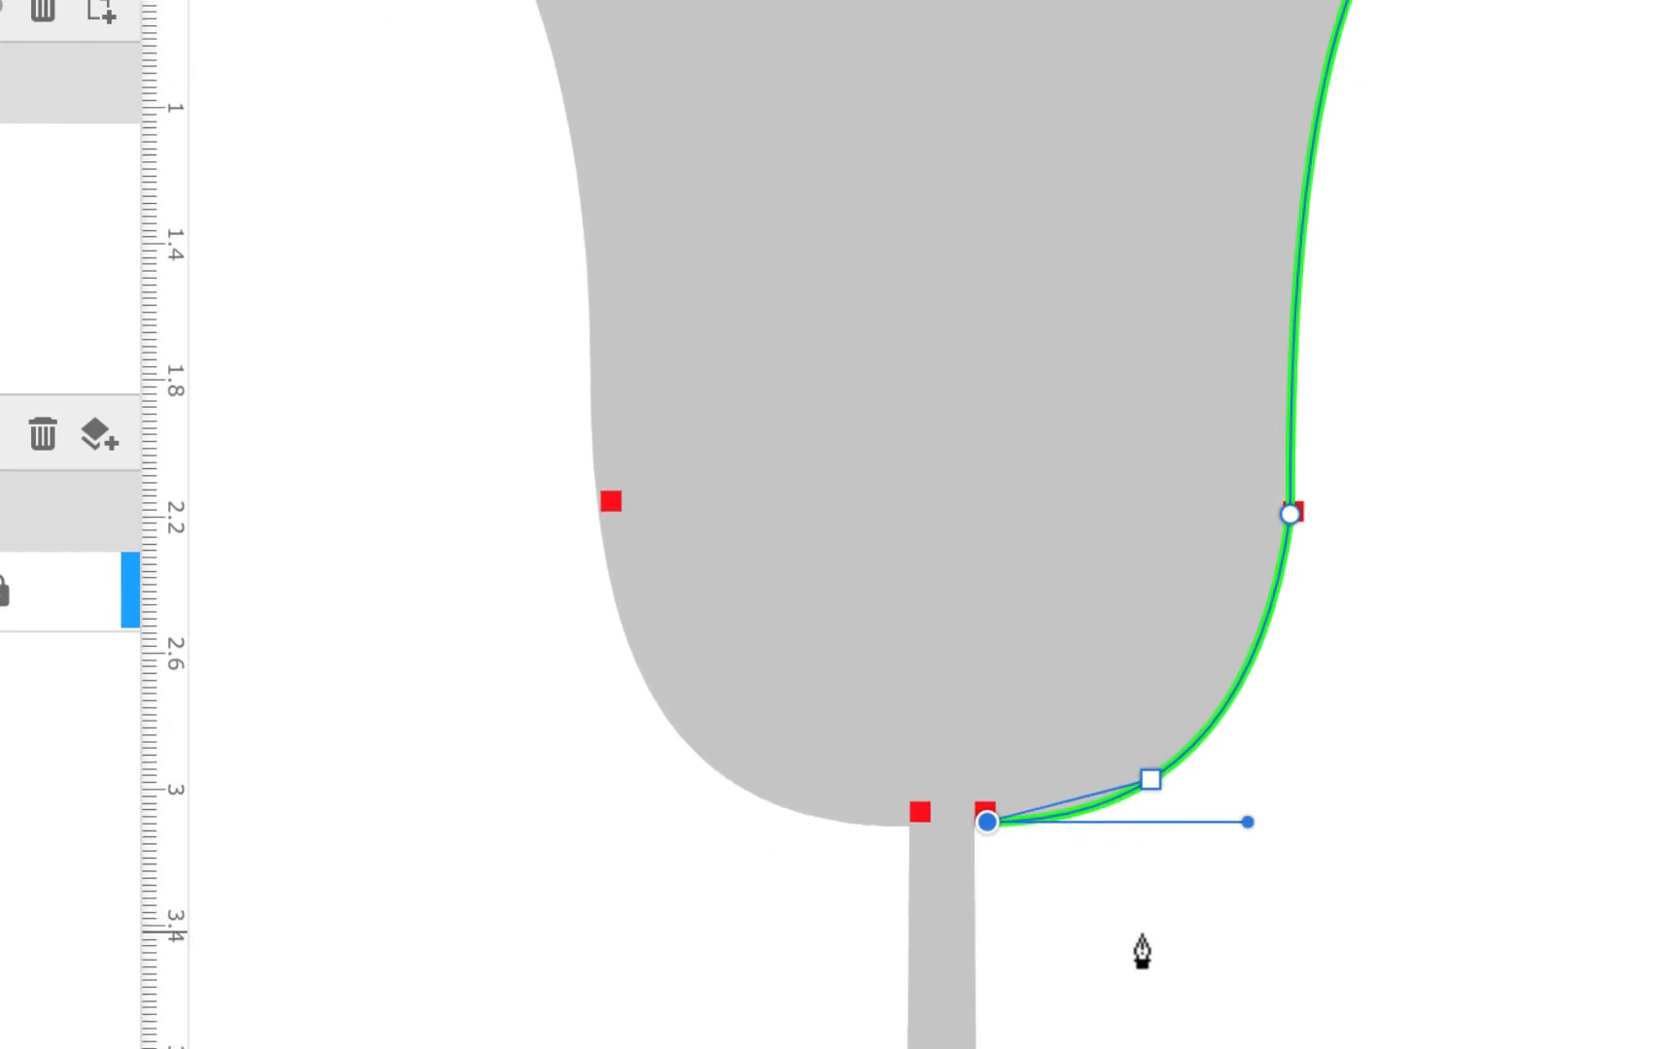
scroll(1141, 951, "down", 15)
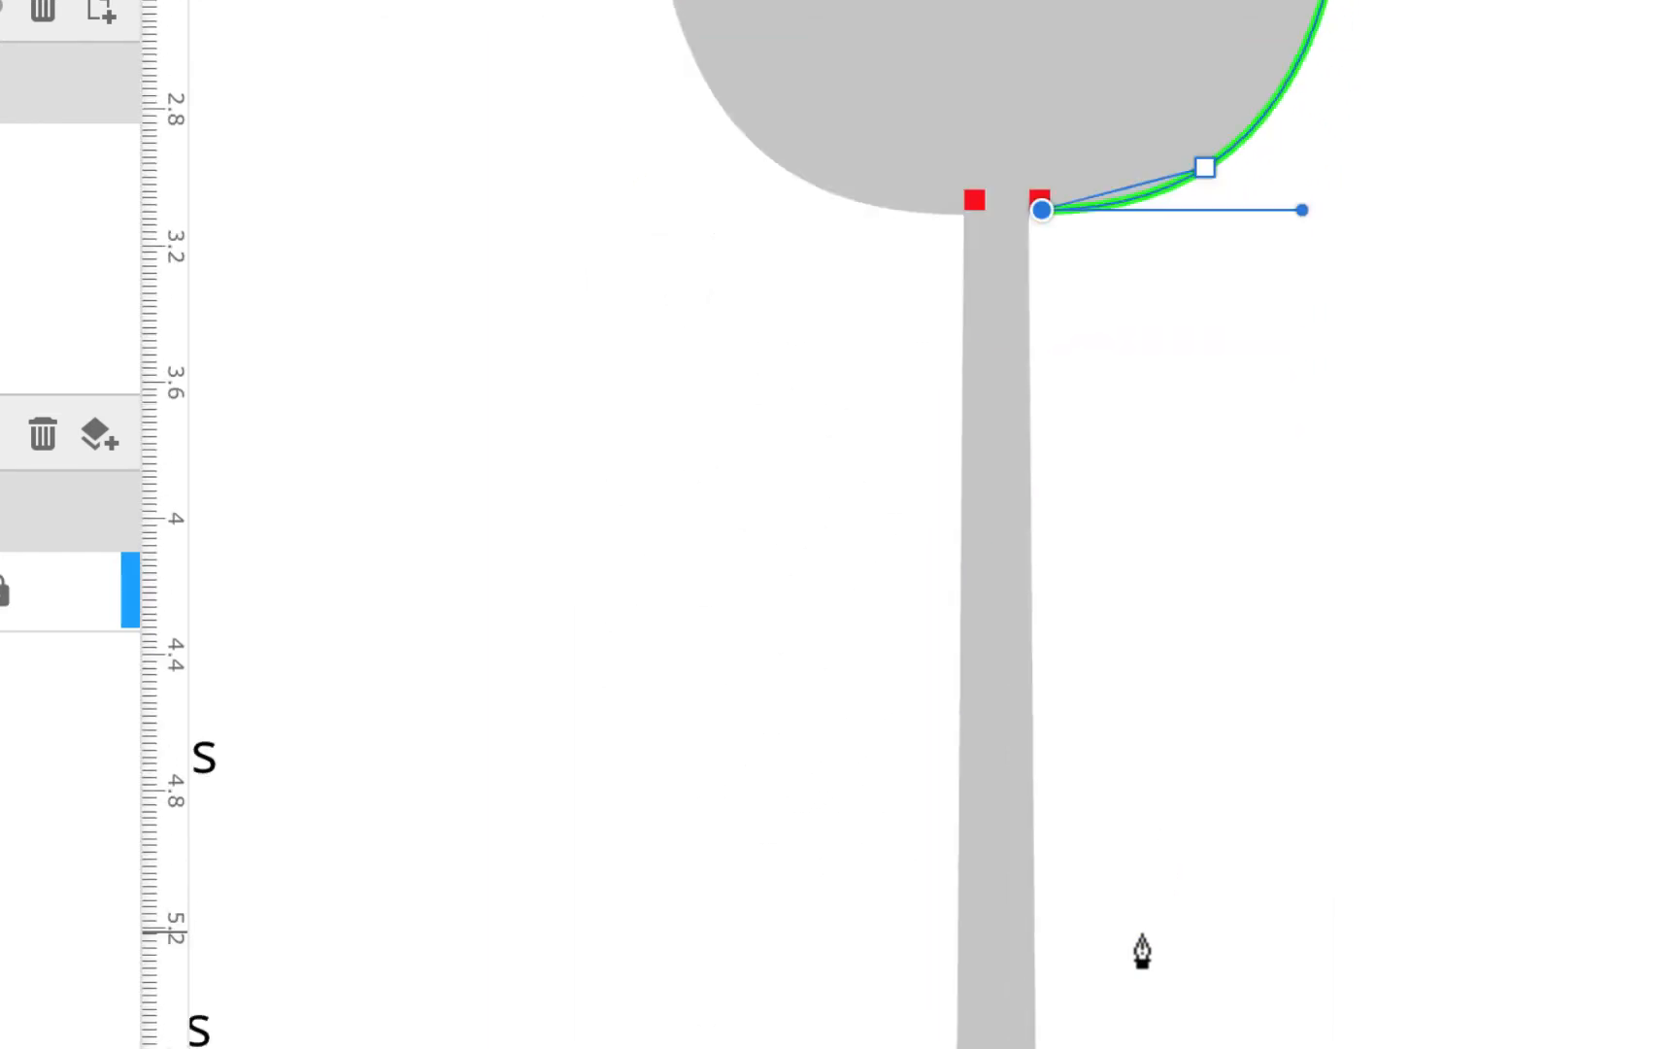
scroll(1142, 952, "down", 6)
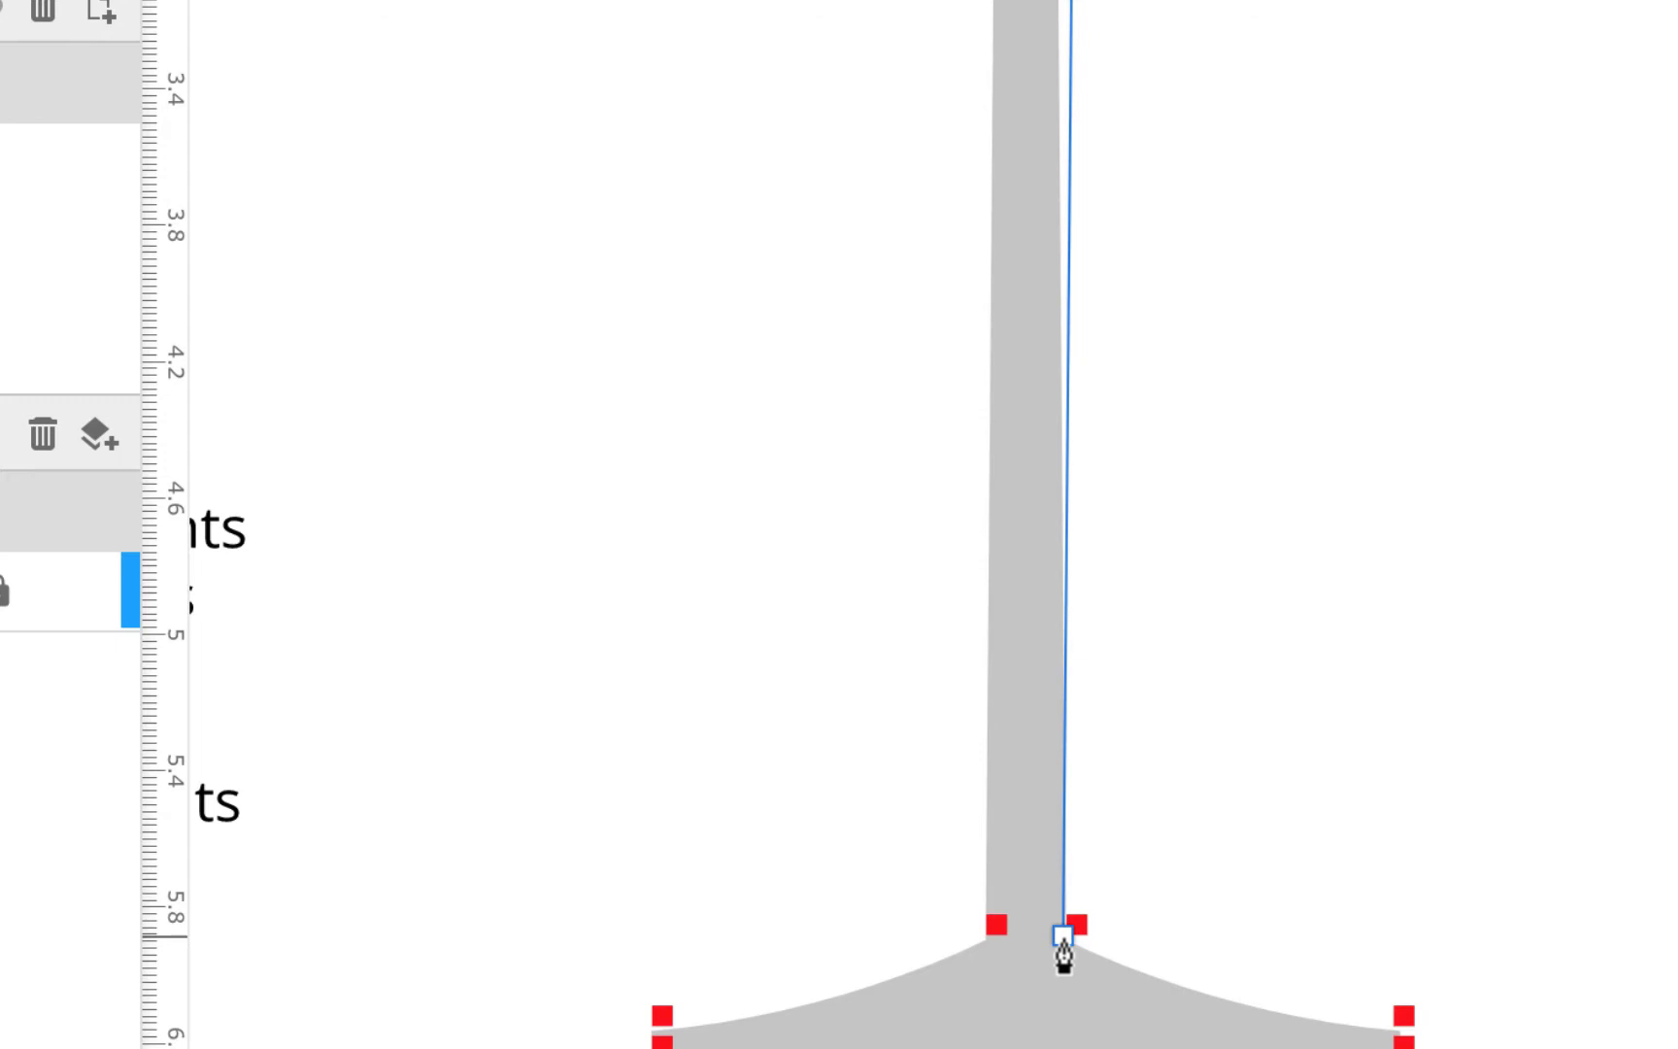
Trace down the stem, sweep along the foot's flared right edge, and draw the straight base edge
left_click(1063, 949)
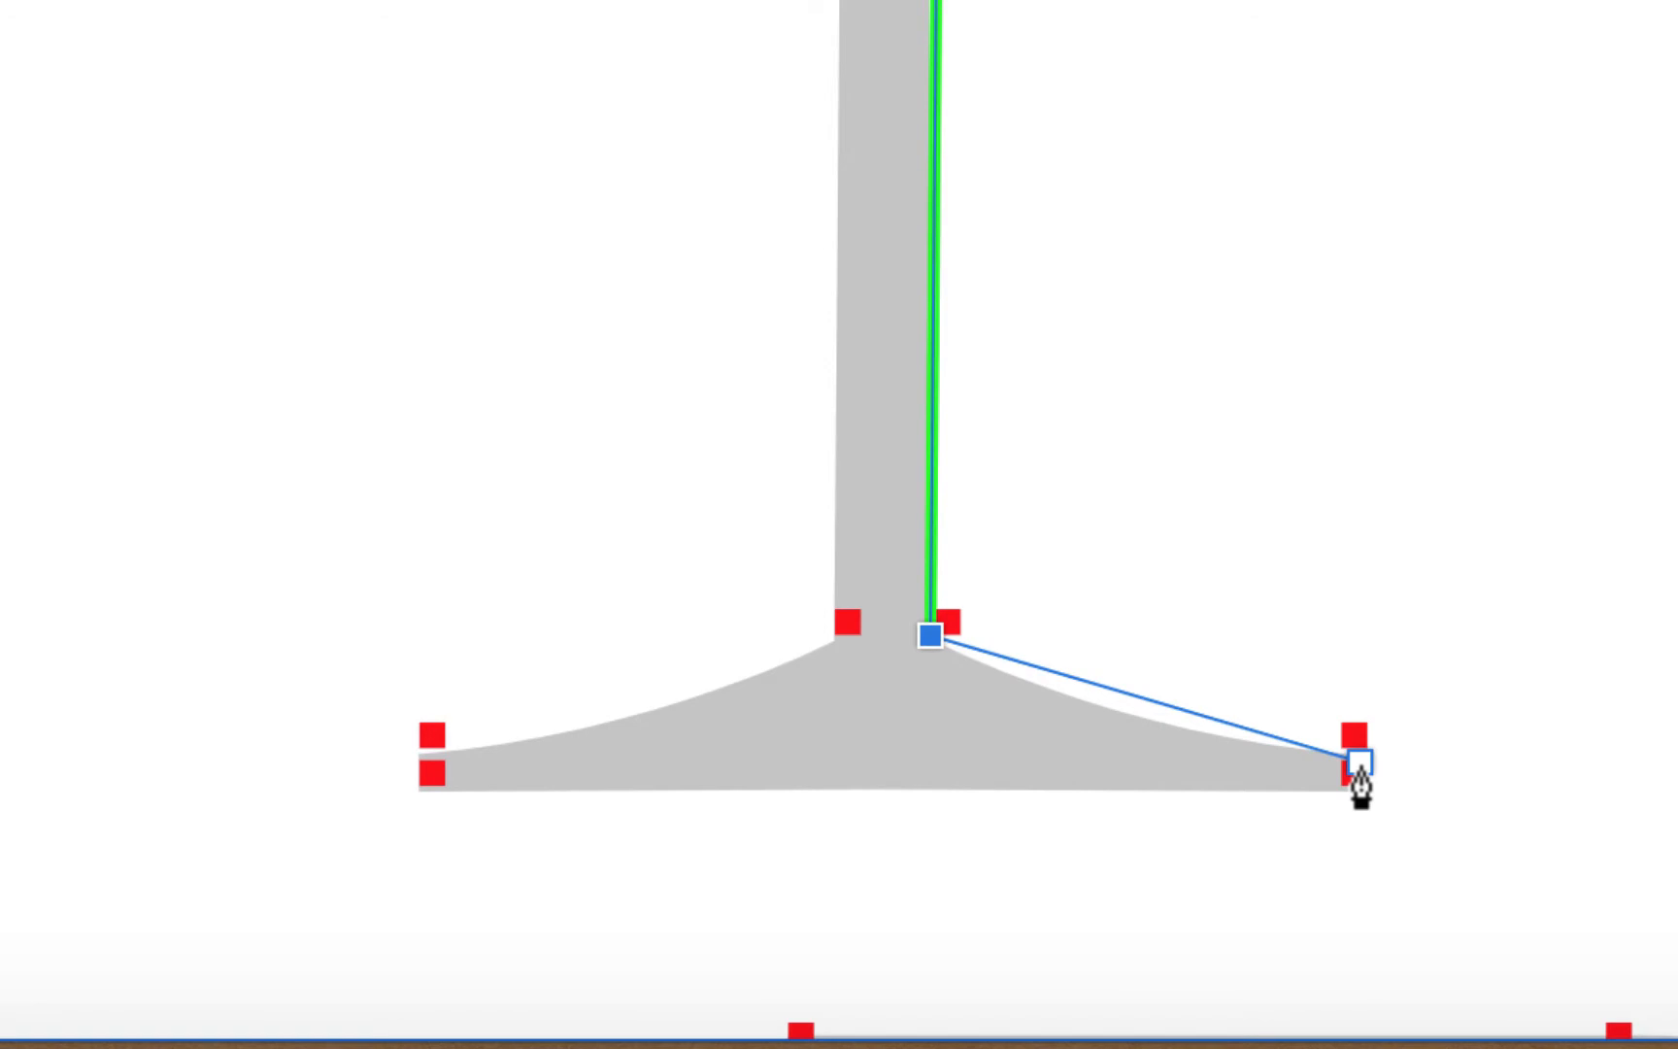
left_click(1359, 763)
mouse_move(1359, 763)
left_mouse_down()
mouse_move(1498, 762)
mouse_move(1406, 777)
mouse_move(1483, 789)
mouse_move(1524, 772)
mouse_move(1421, 769)
mouse_move(1525, 759)
left_mouse_up()
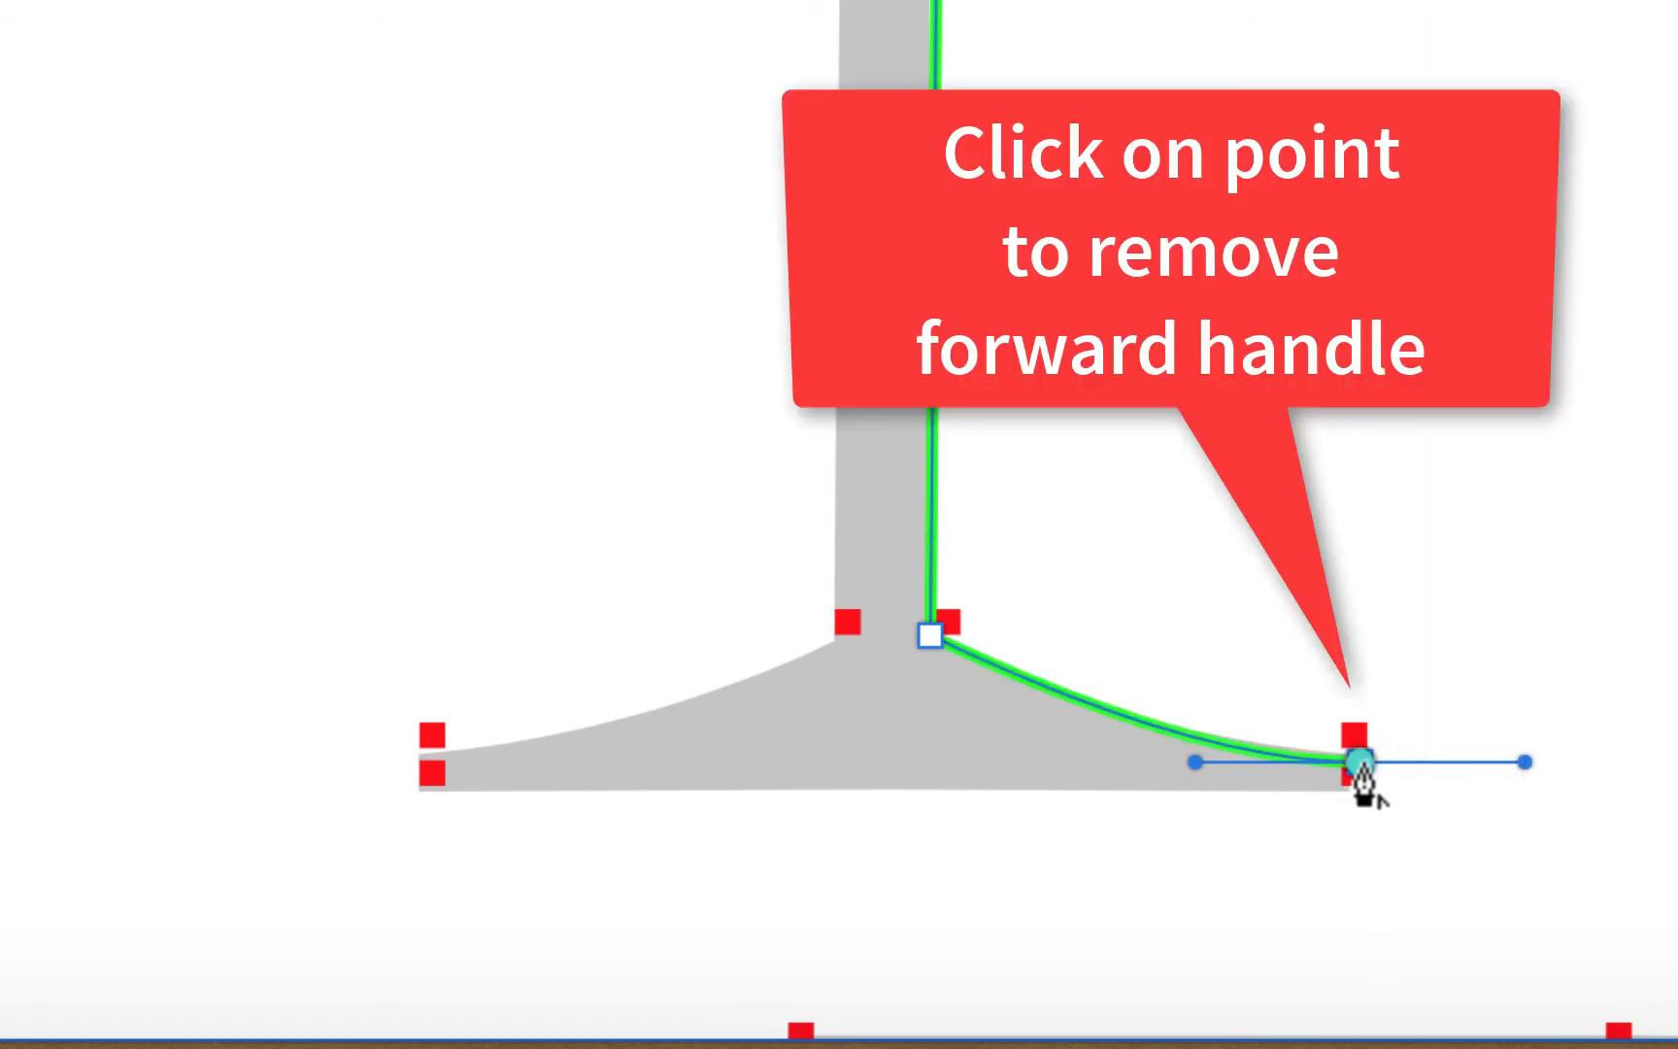
left_click(1359, 763)
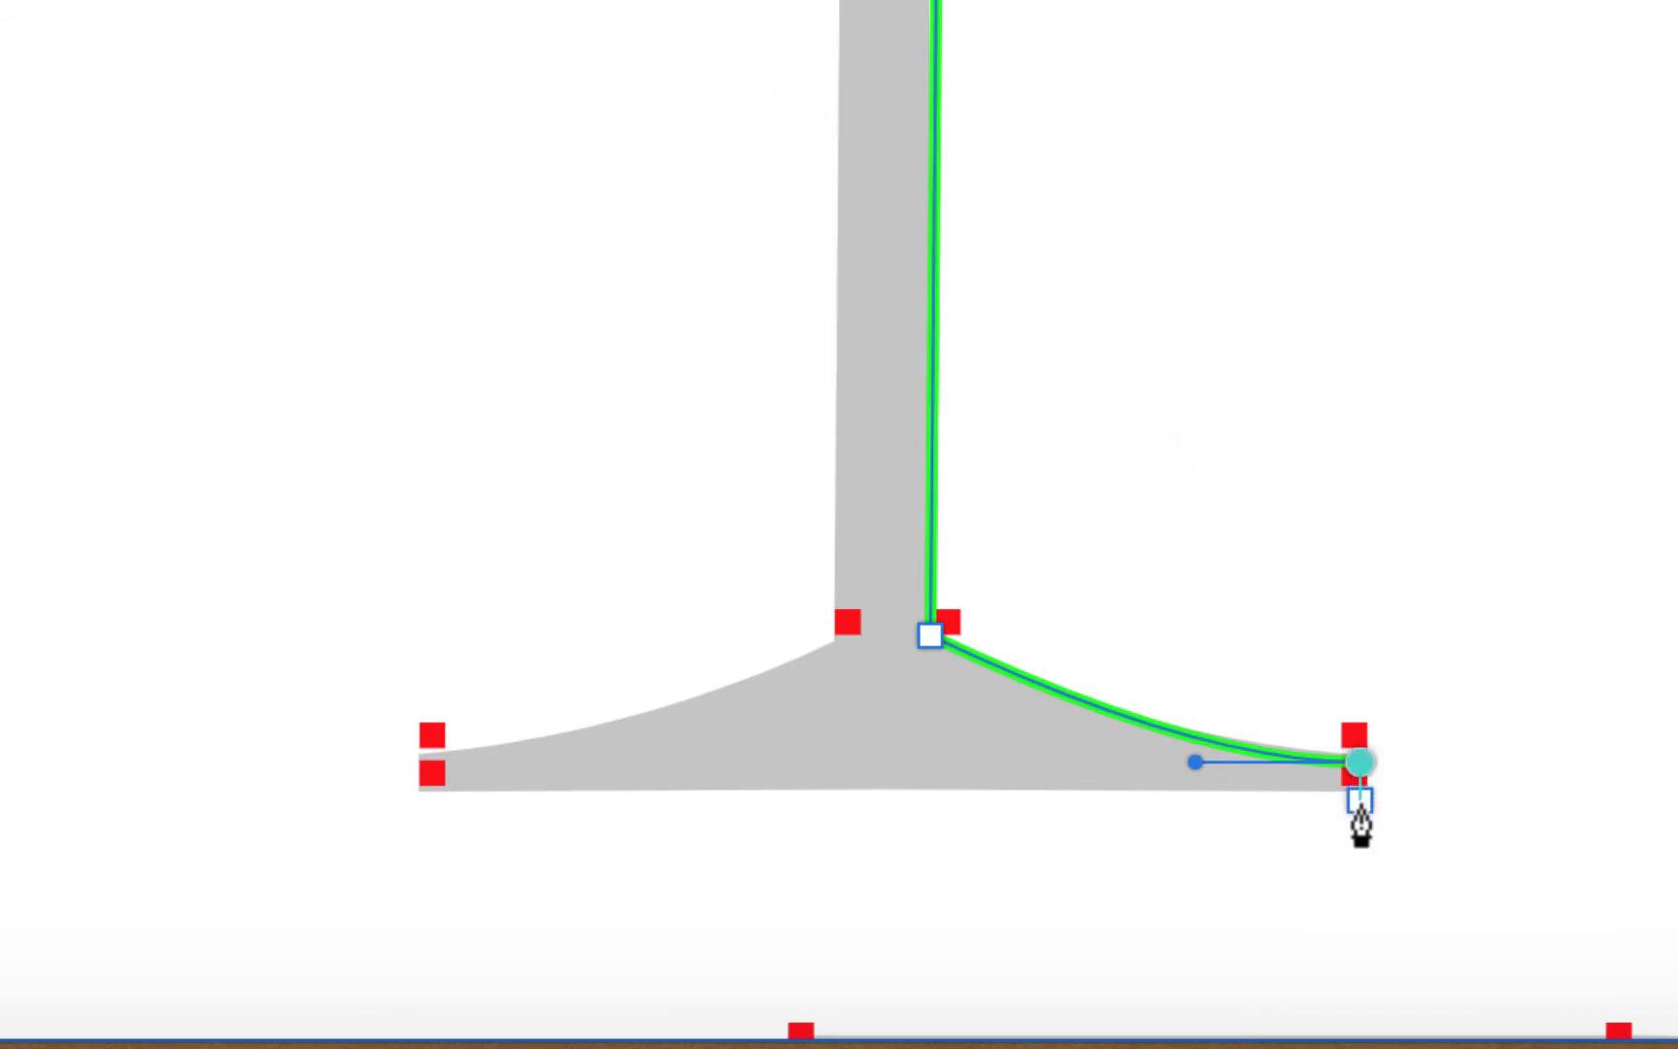
scroll(1360, 826, "up", 10)
scroll(1360, 825, "down", 10)
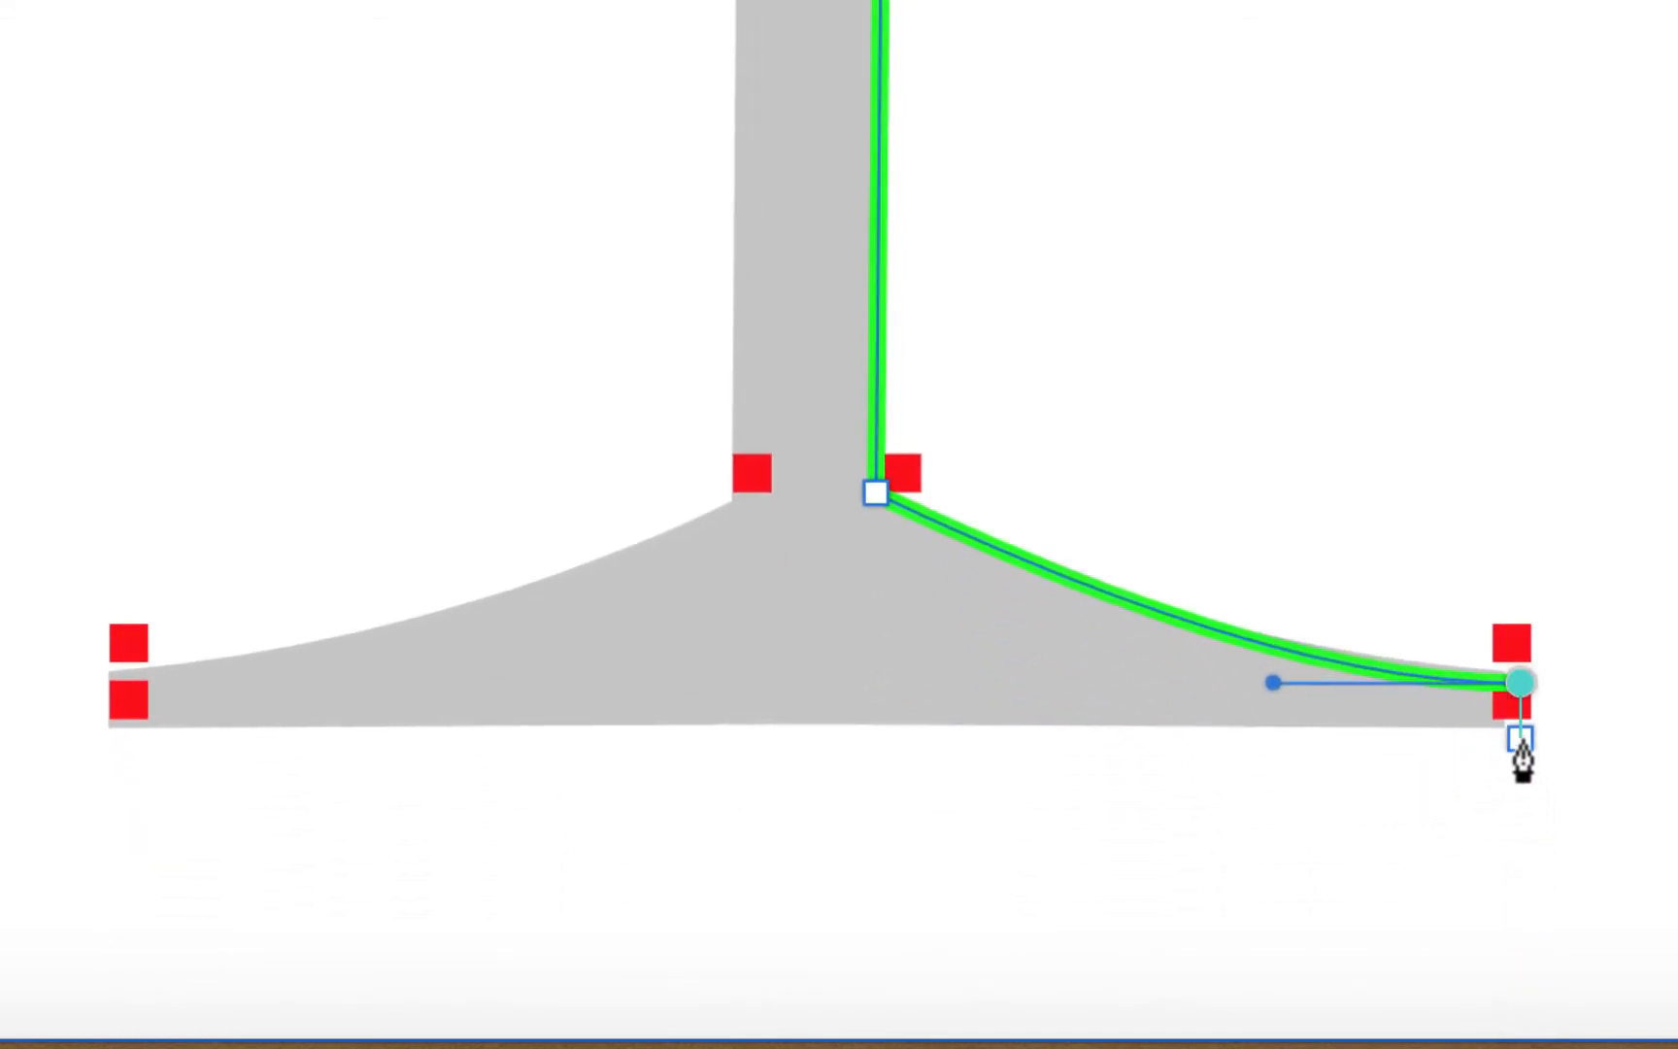
left_click_drag(1521, 750, 1519, 742)
left_click(1519, 734)
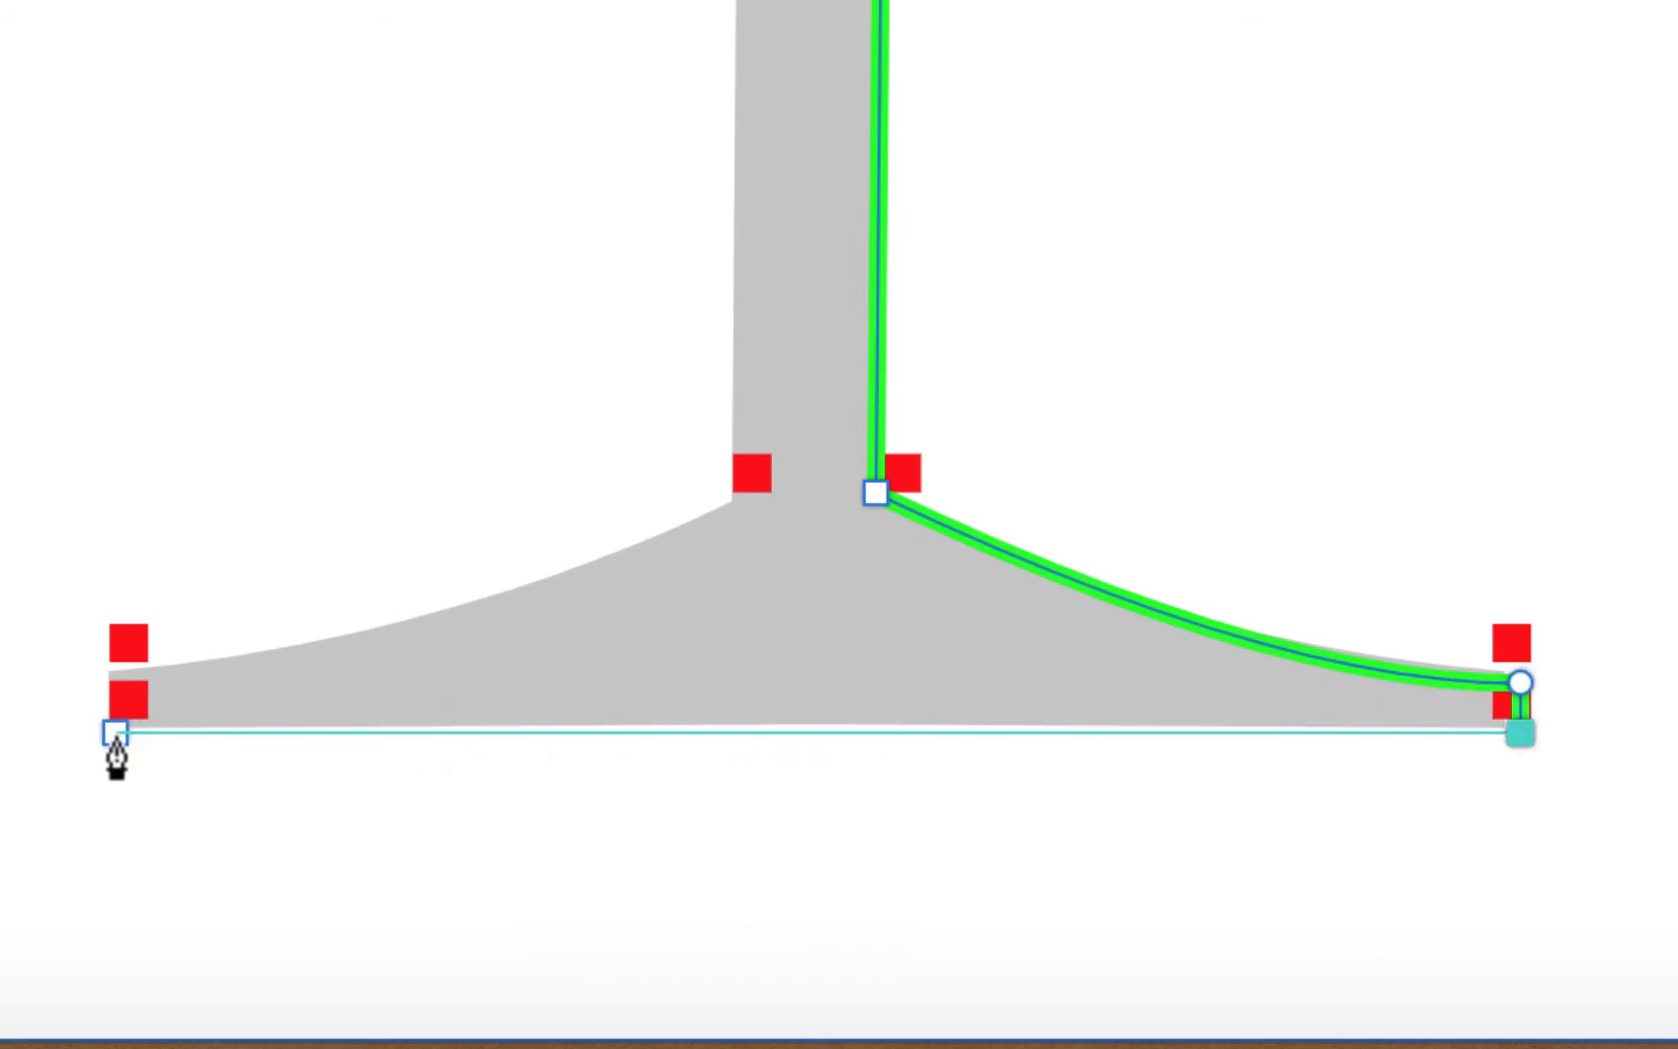
left_click(125, 733)
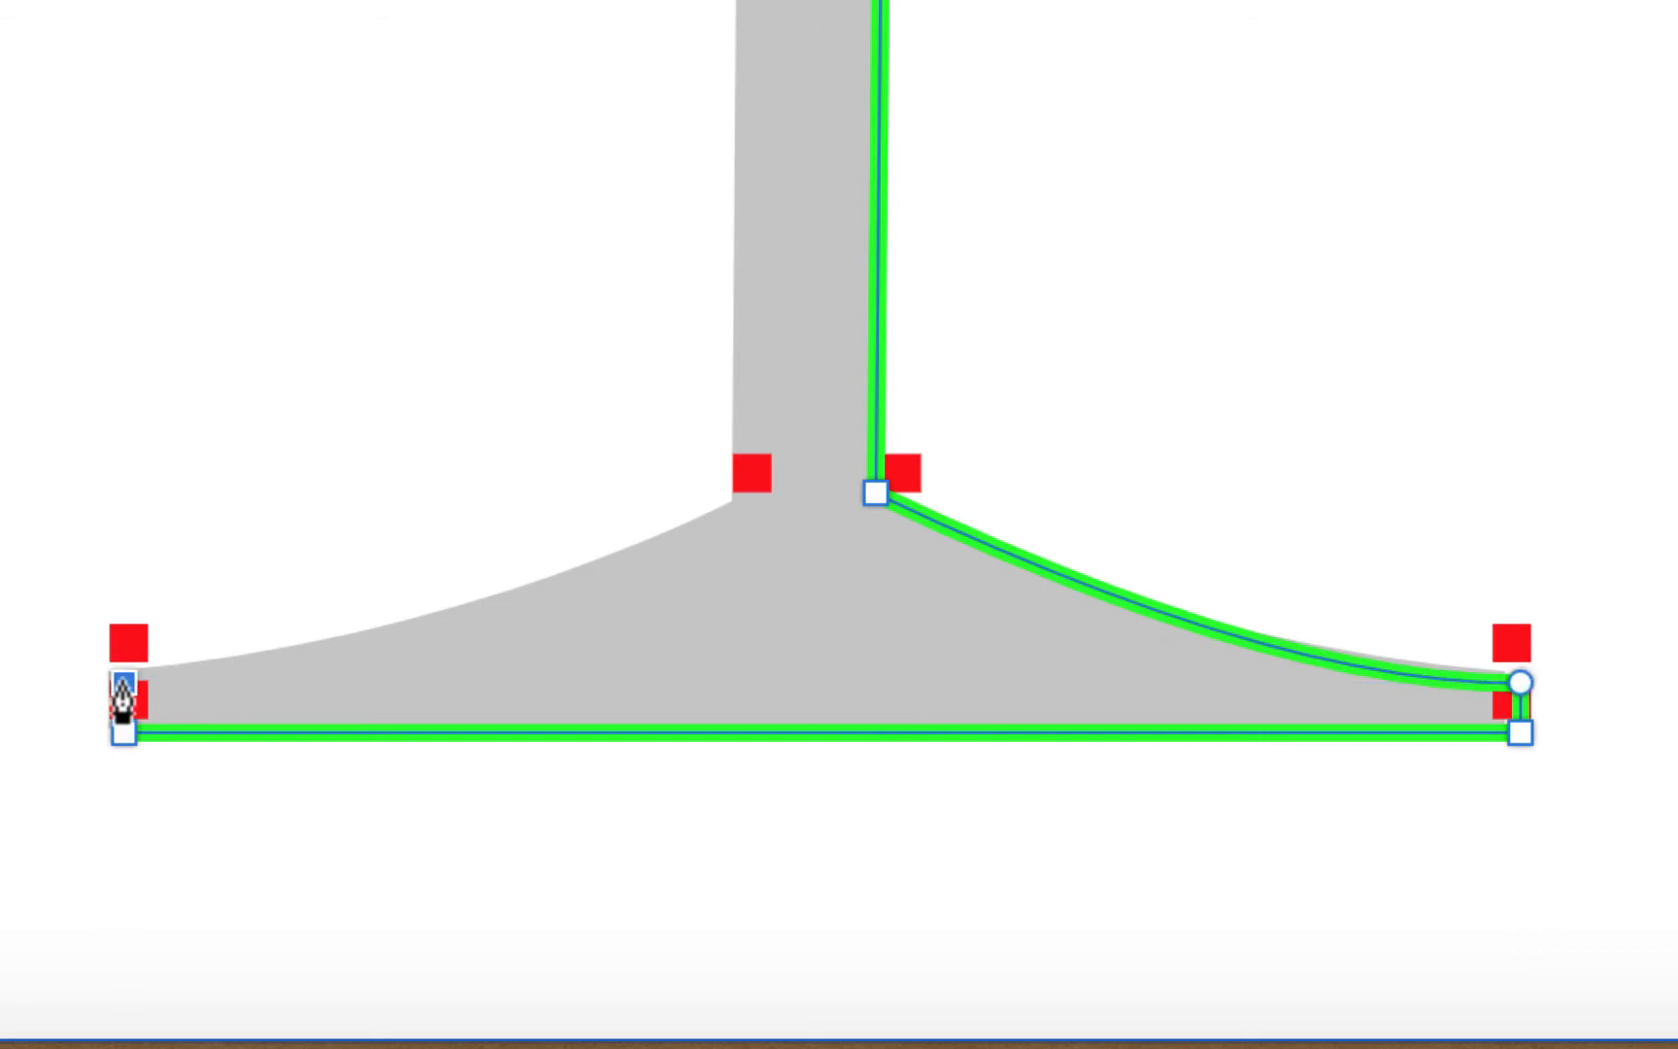
Extend the path from the foot's left end, curving up to the stem's left corner
left_click(124, 684)
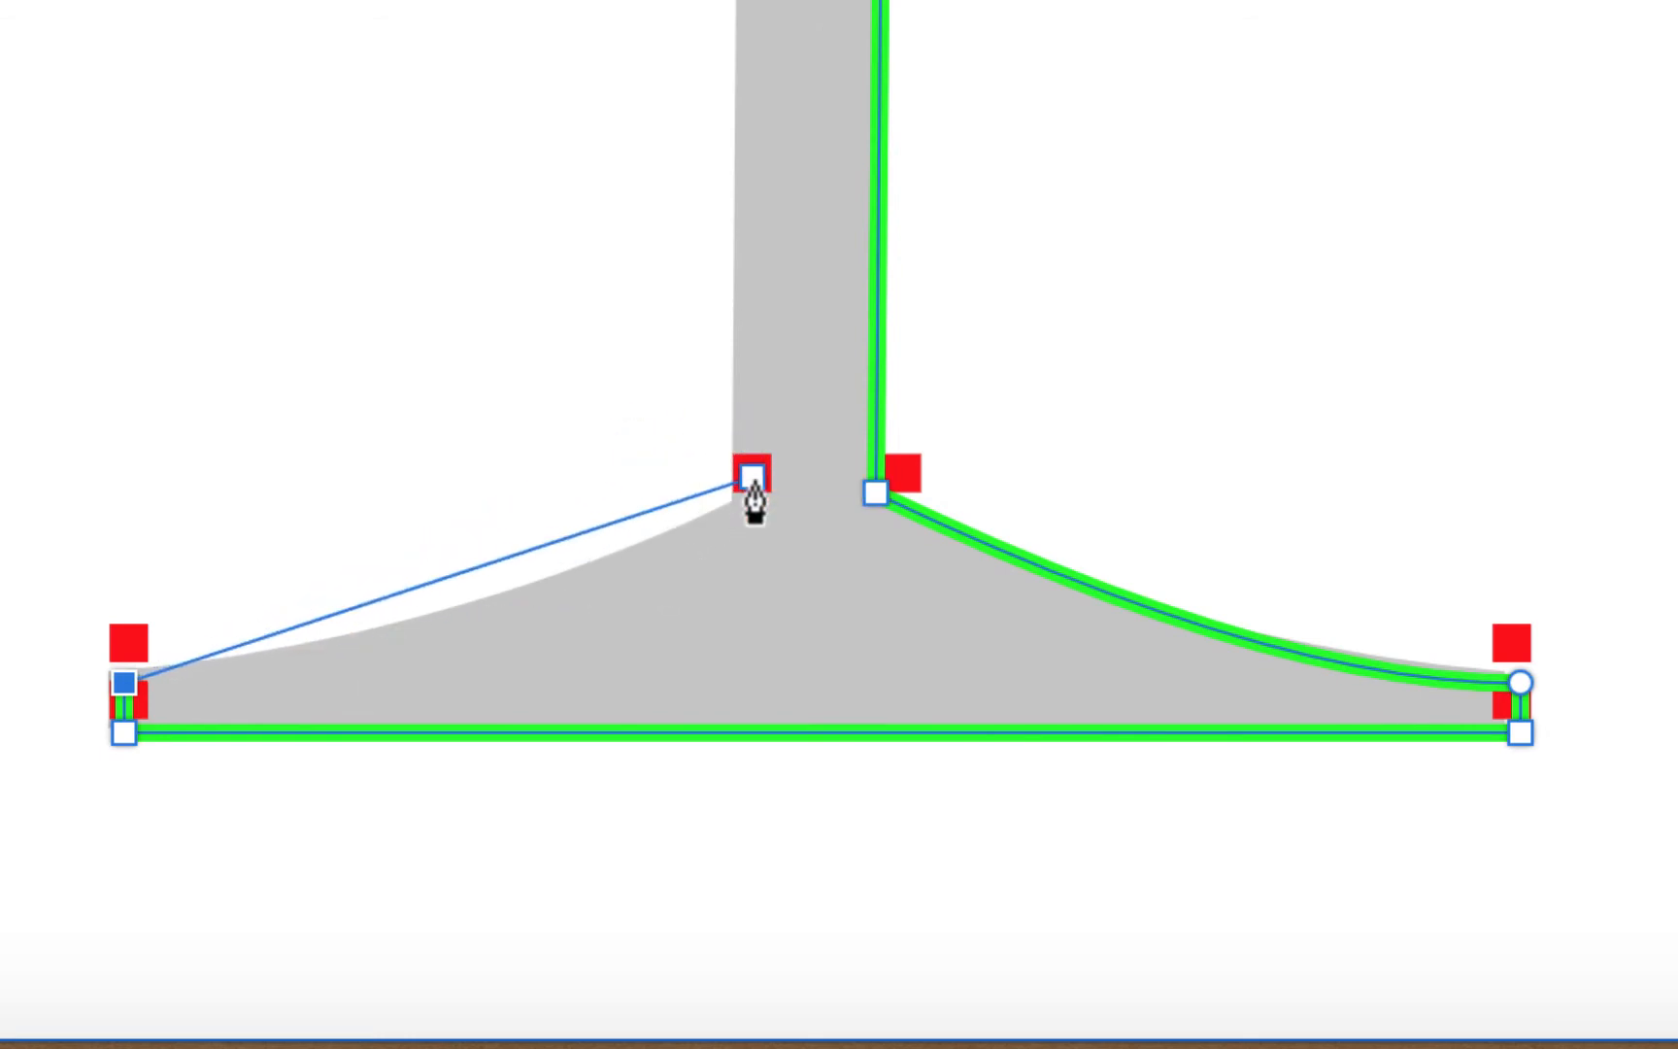
mouse_move(752, 485)
left_mouse_down()
mouse_move(801, 510)
mouse_move(744, 486)
mouse_move(812, 448)
mouse_move(877, 378)
mouse_move(696, 464)
mouse_move(870, 439)
mouse_move(900, 364)
mouse_move(867, 437)
mouse_move(809, 477)
mouse_move(839, 438)
mouse_move(835, 464)
mouse_move(733, 522)
mouse_move(735, 495)
mouse_move(855, 379)
mouse_move(772, 473)
mouse_move(828, 400)
mouse_move(784, 435)
mouse_move(874, 371)
left_mouse_up()
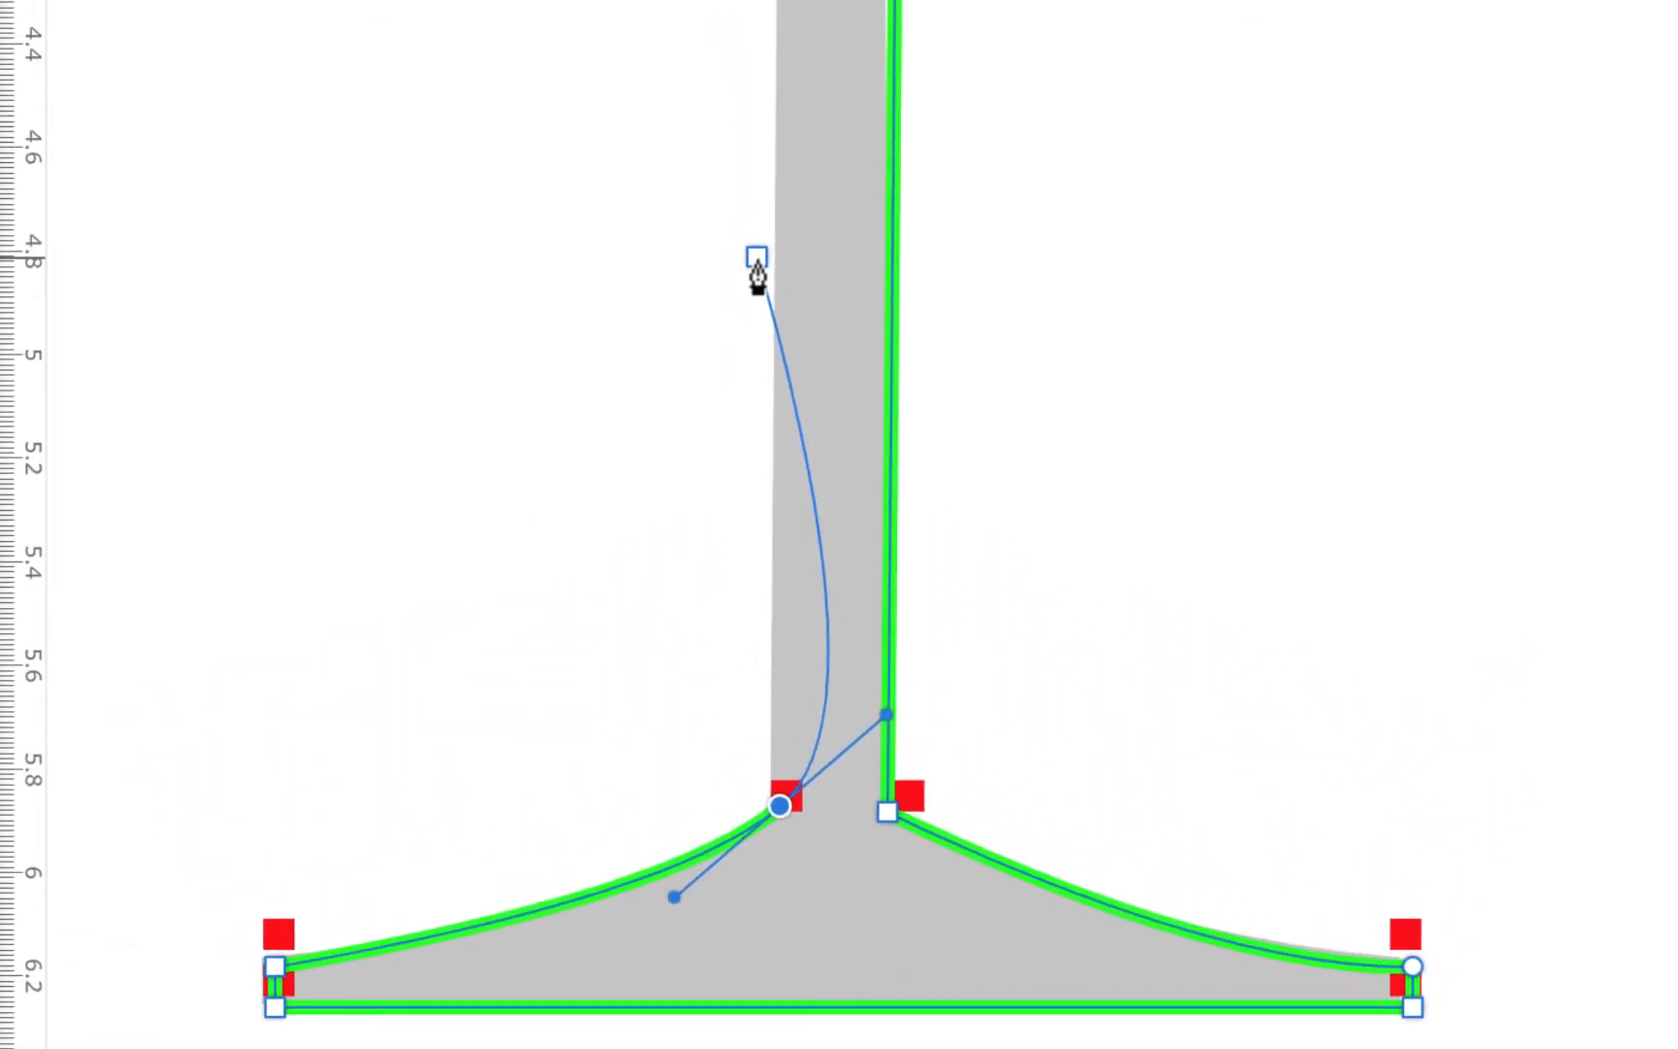
left_click(780, 805)
Trace up the stem's left edge and the bowl's left side, closing the path at the starting point
scroll(839, 746, "up", 6)
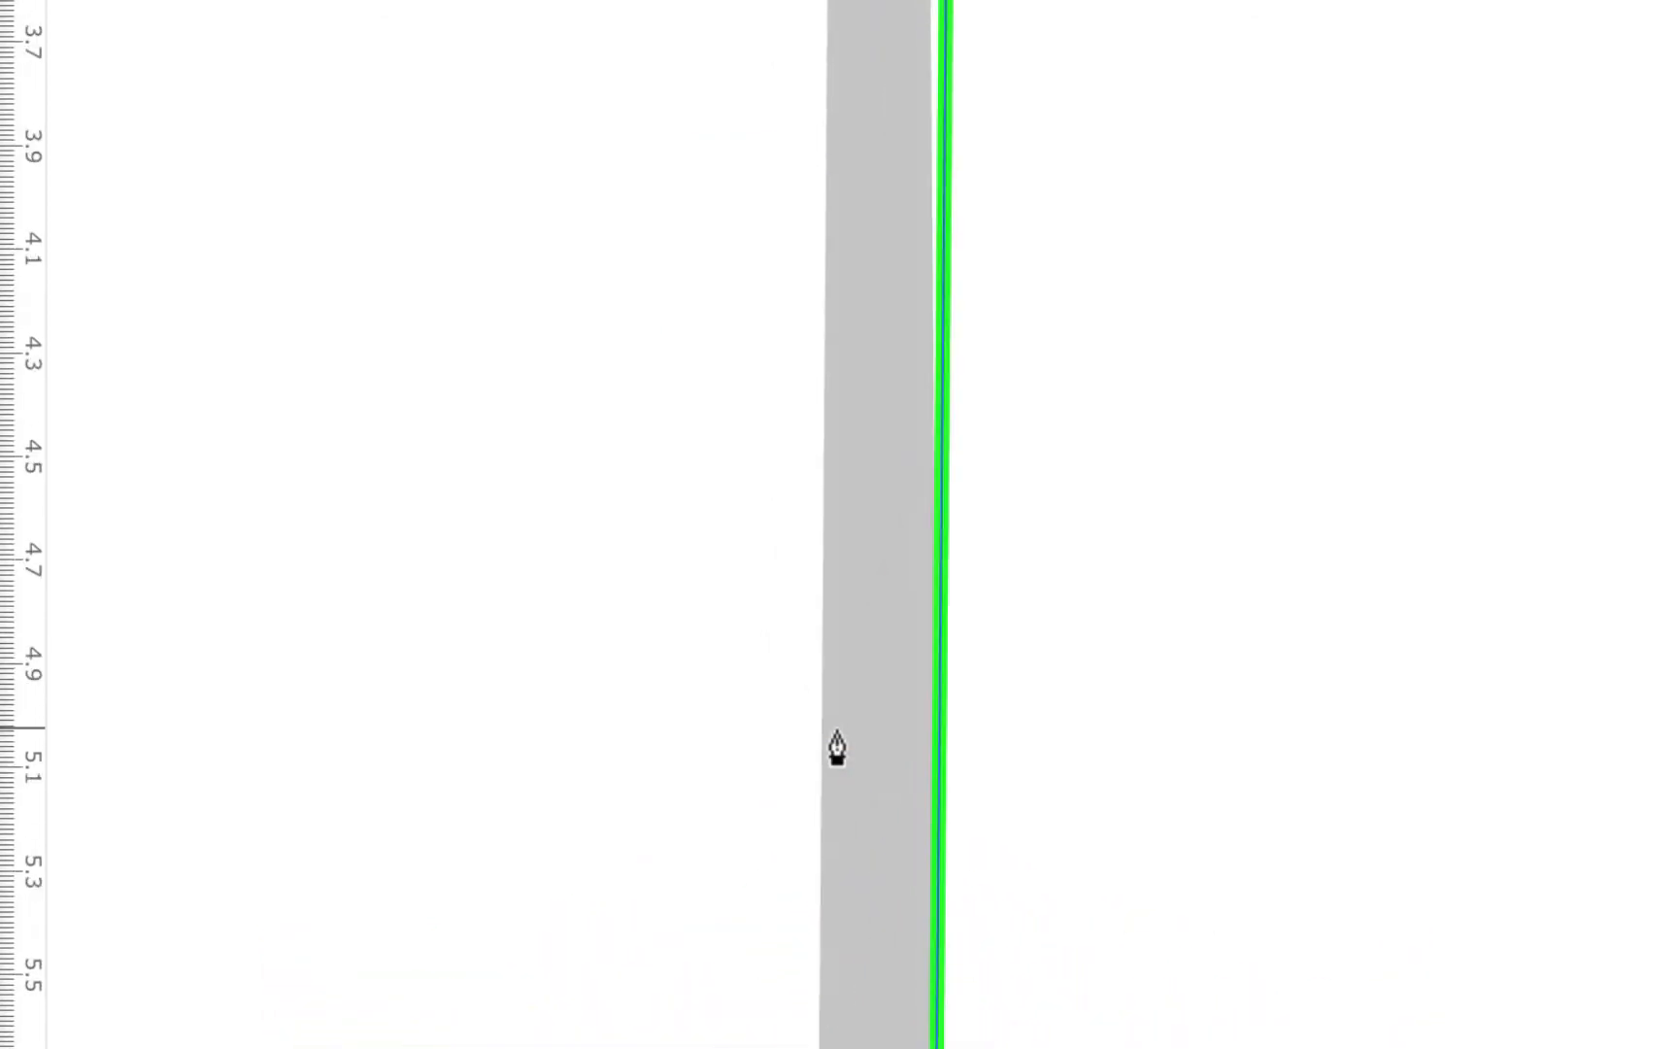
scroll(837, 748, "up", 5)
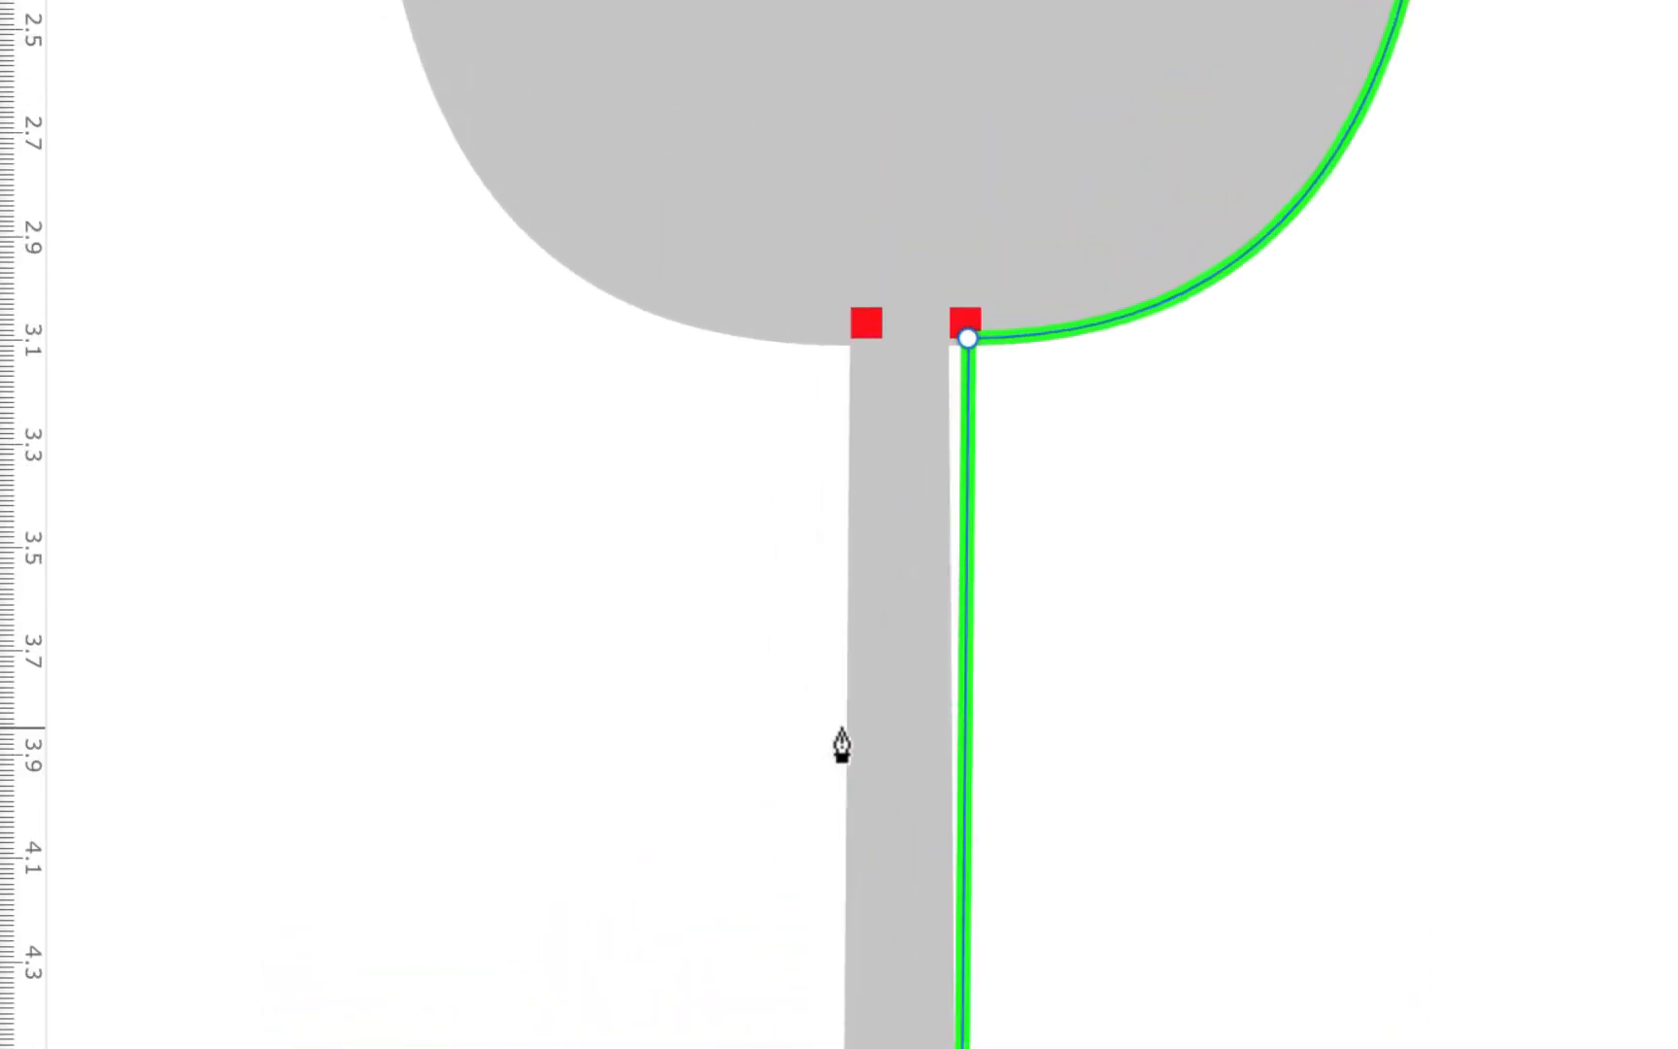
left_click(849, 350)
scroll(851, 367, "up", 8)
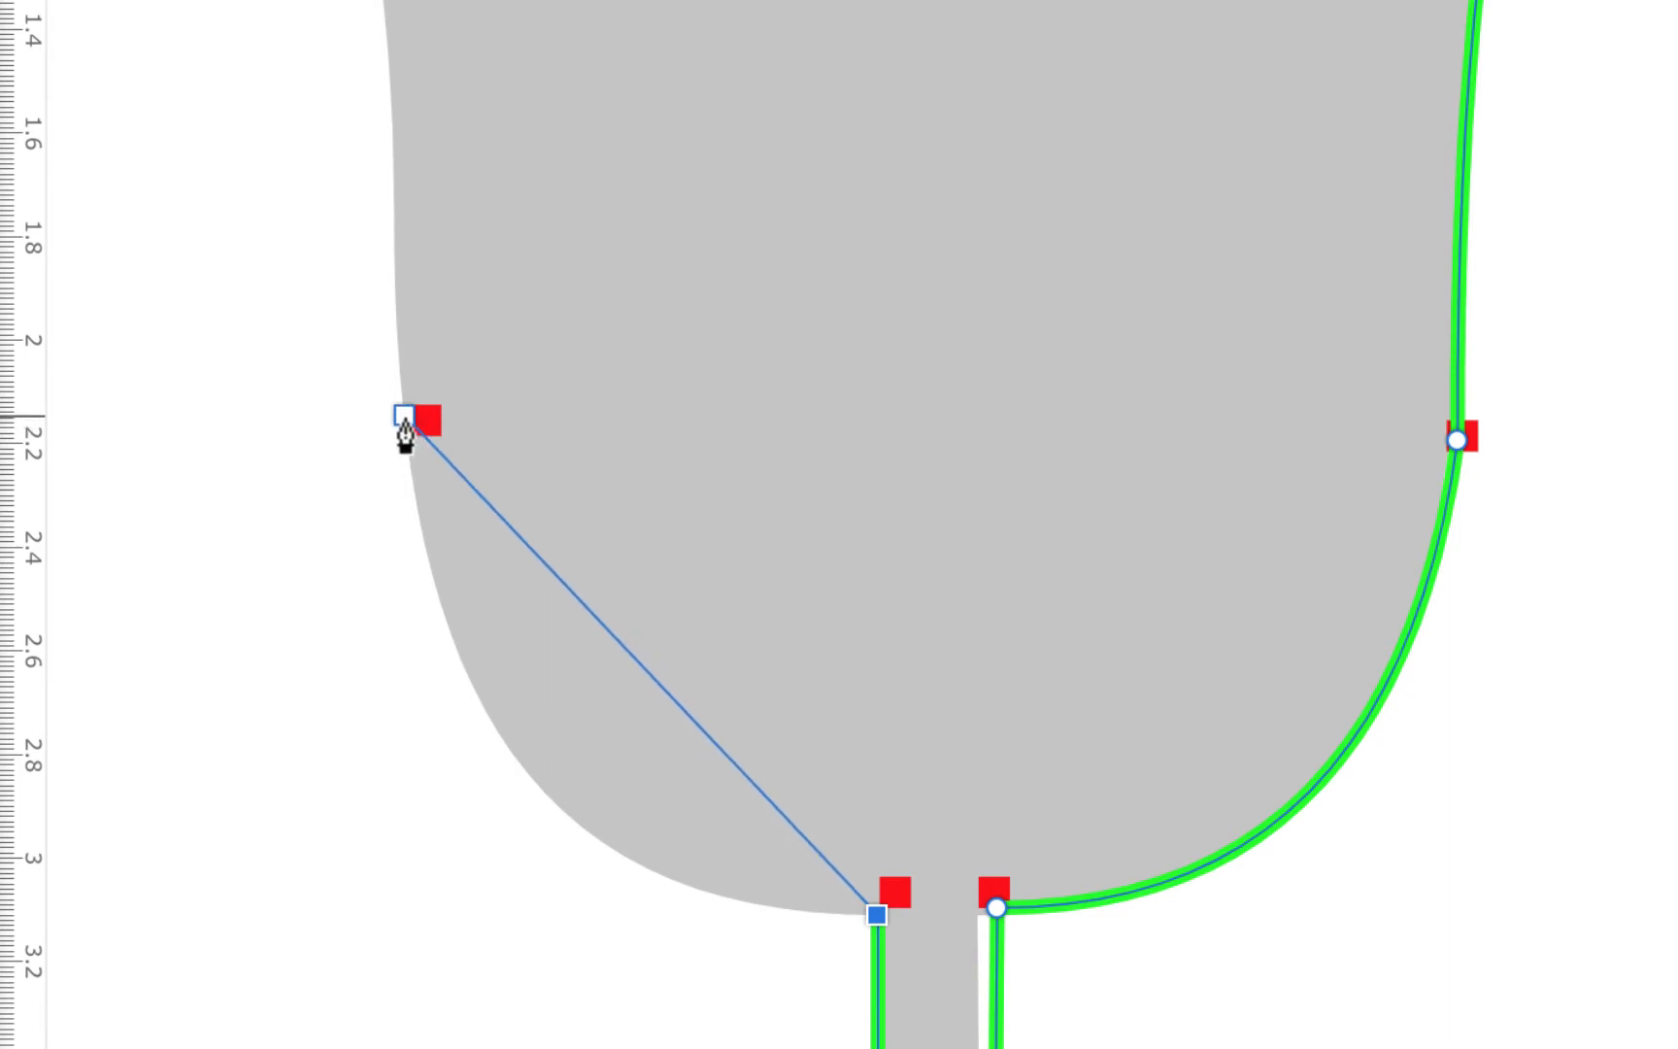
mouse_move(406, 419)
left_mouse_down()
mouse_move(384, 173)
mouse_move(370, 551)
mouse_move(442, 831)
mouse_move(454, 1011)
mouse_move(329, 674)
mouse_move(392, 245)
mouse_move(395, 60)
mouse_move(473, 197)
mouse_move(469, 173)
left_mouse_up()
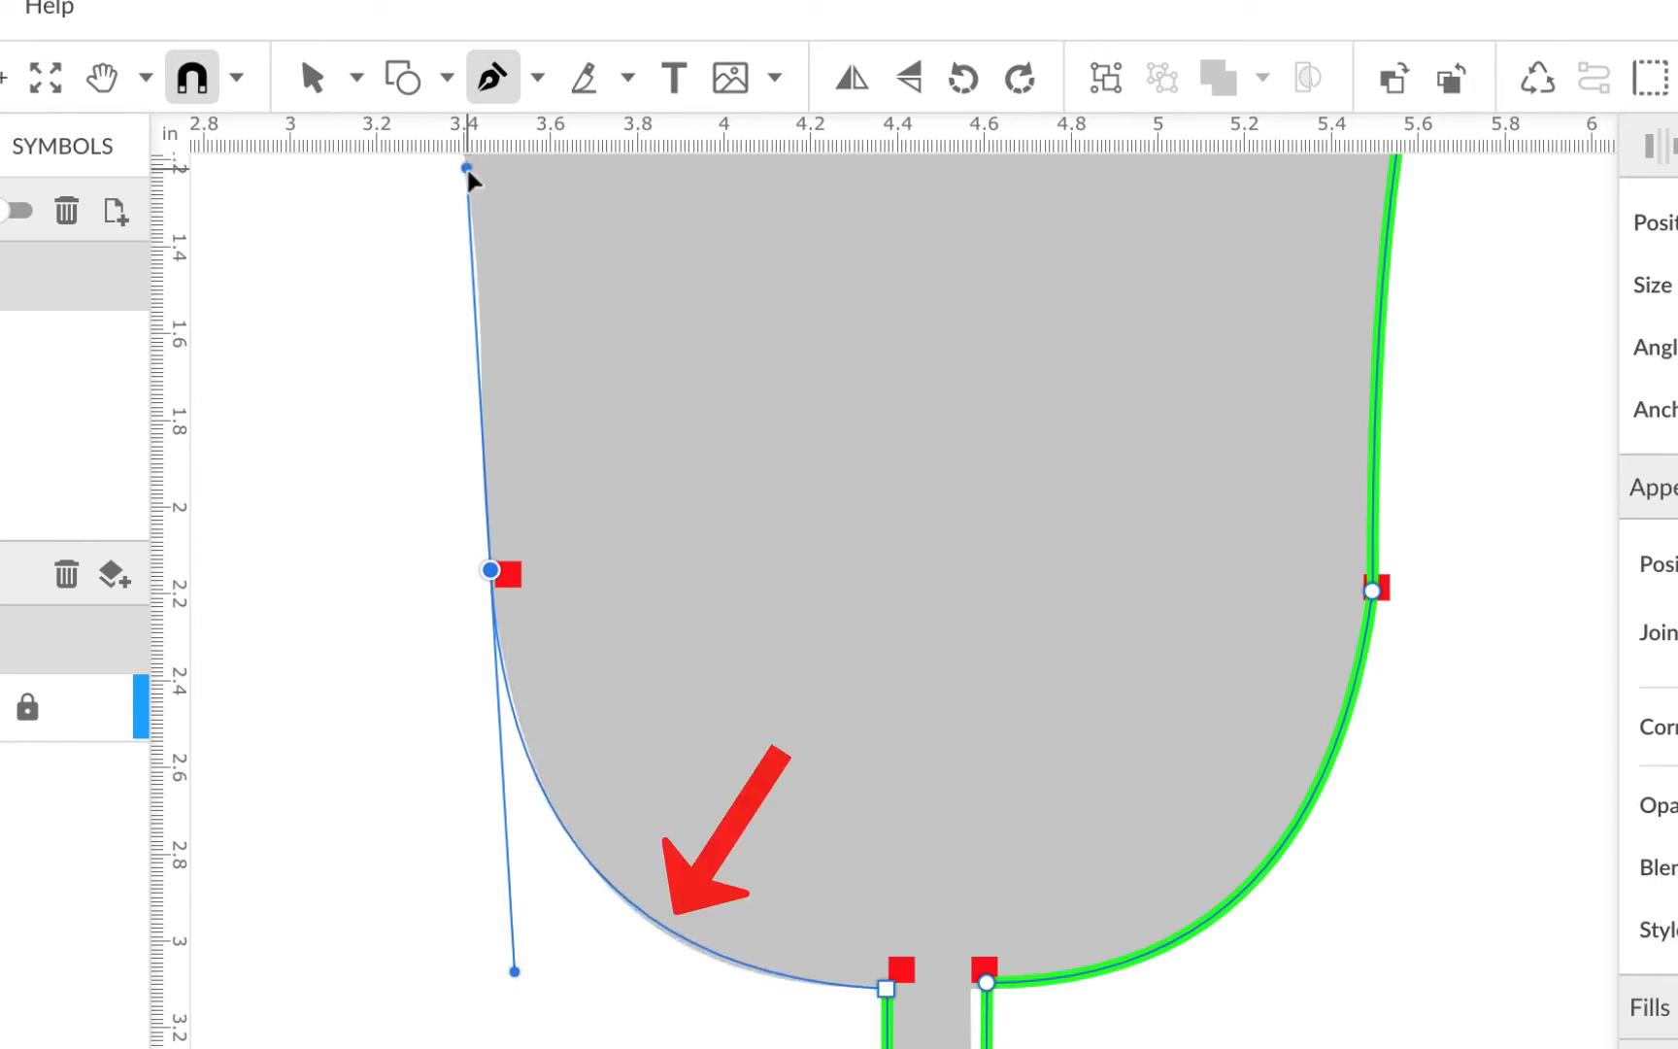
left_click_drag(468, 170, 468, 170)
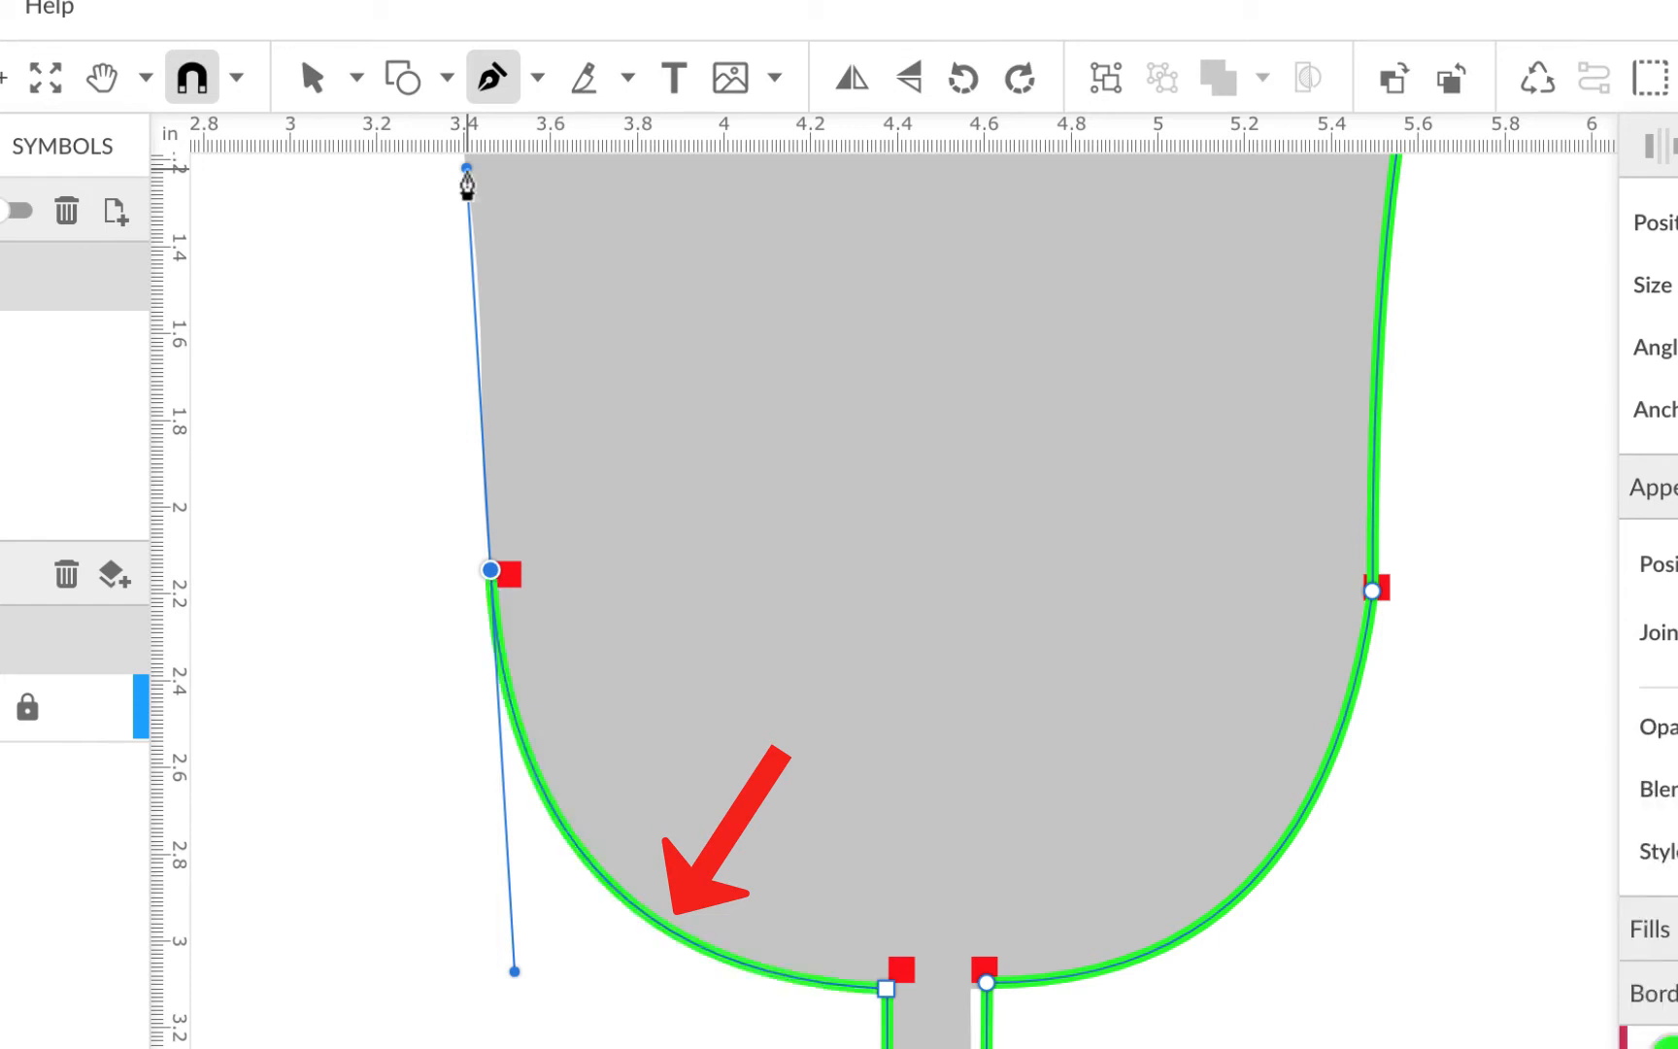
scroll(687, 373, "up", 6)
scroll(688, 374, "left", 2)
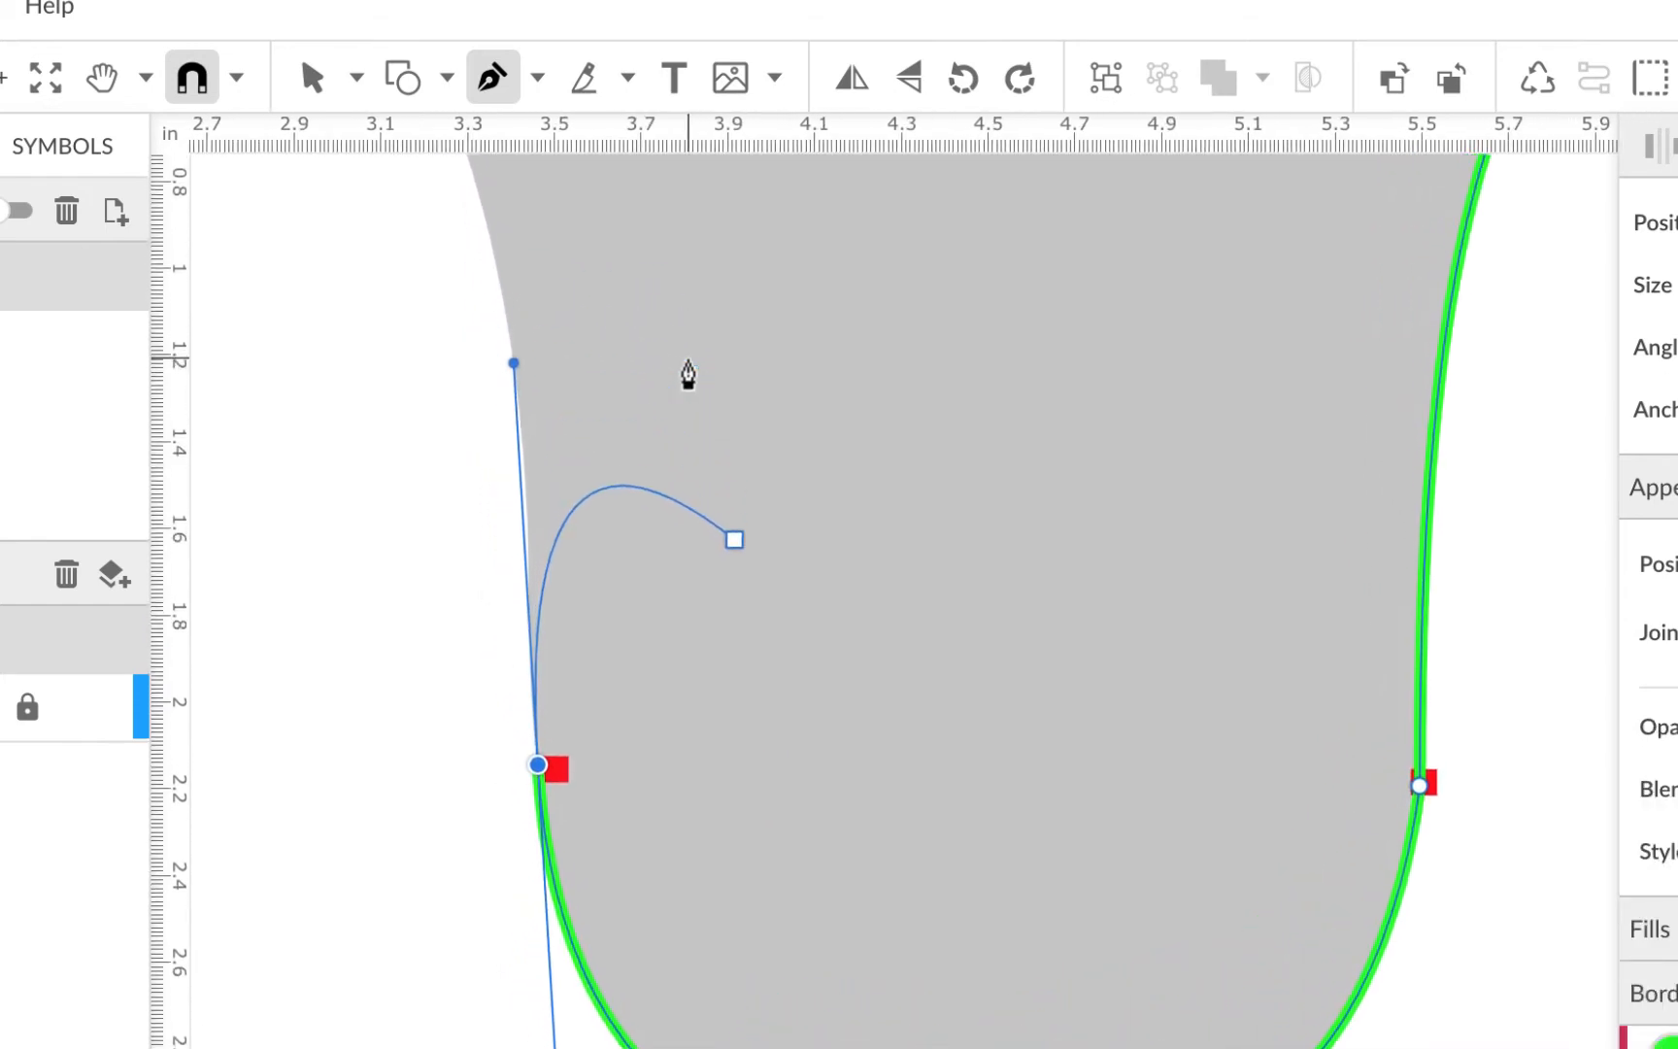
scroll(687, 374, "up", 3)
scroll(687, 373, "left", 1)
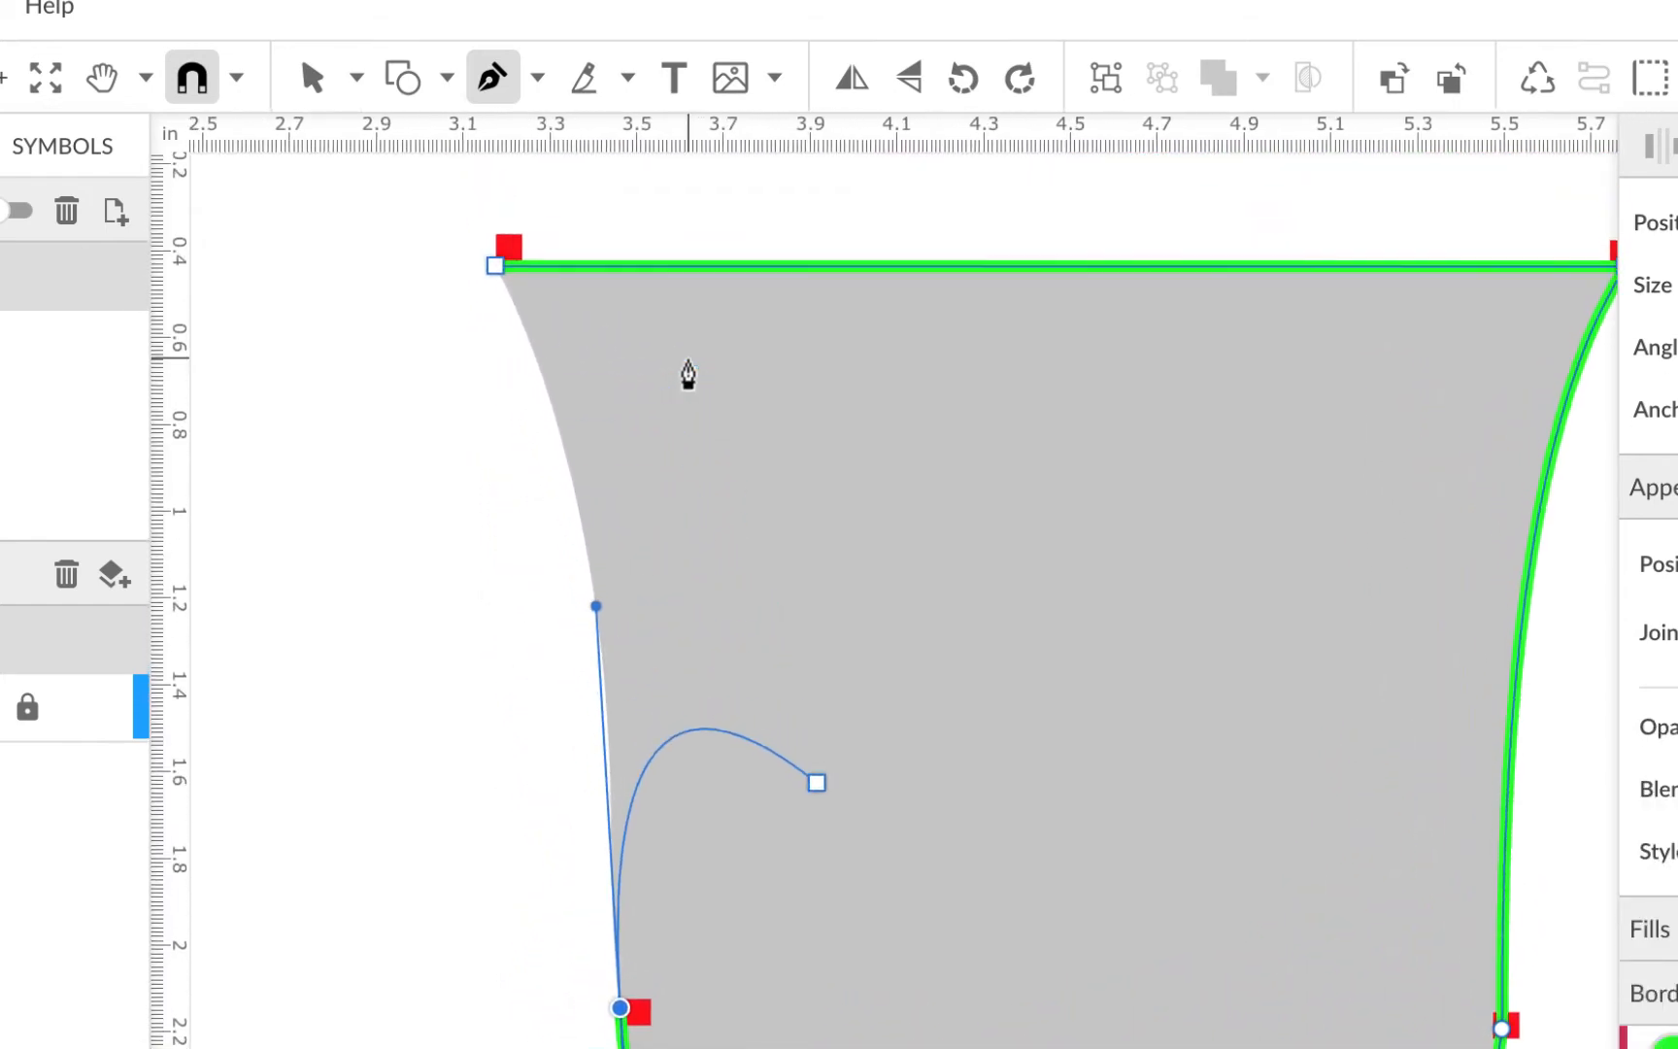
left_click(496, 283)
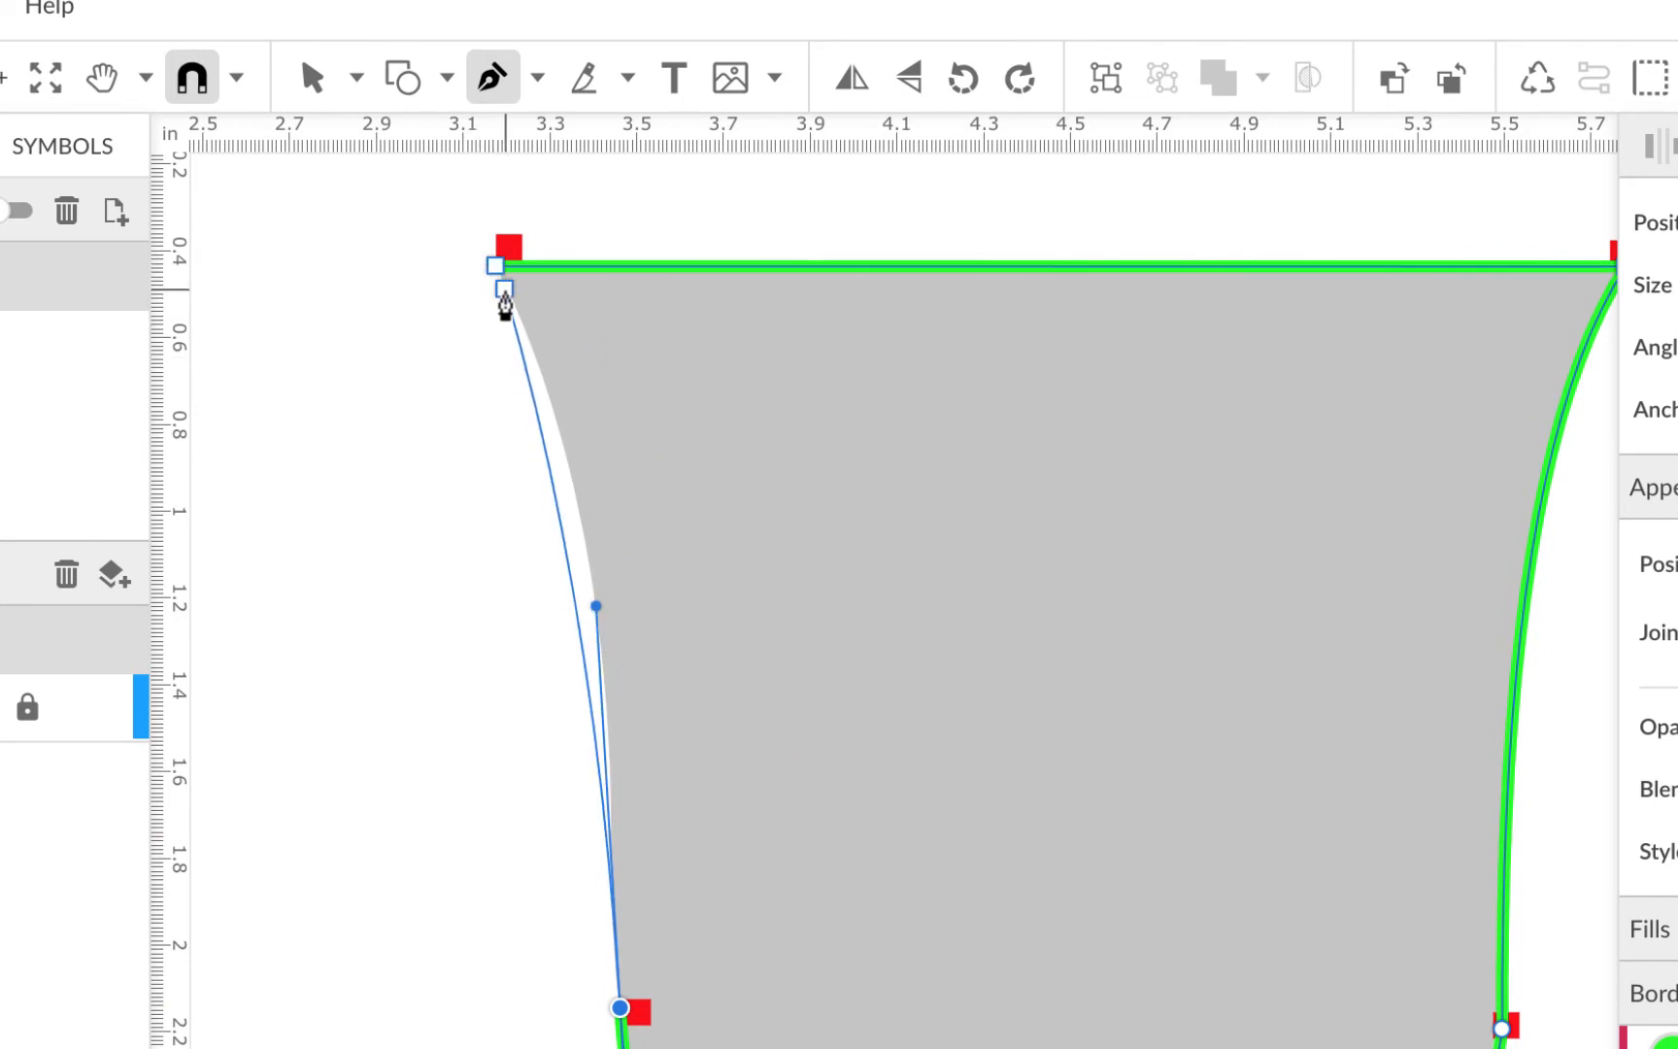
Reshape the left bowl curve and the closing curve at the rim's left corner to match the glass
left_click_drag(627, 1004, 624, 851)
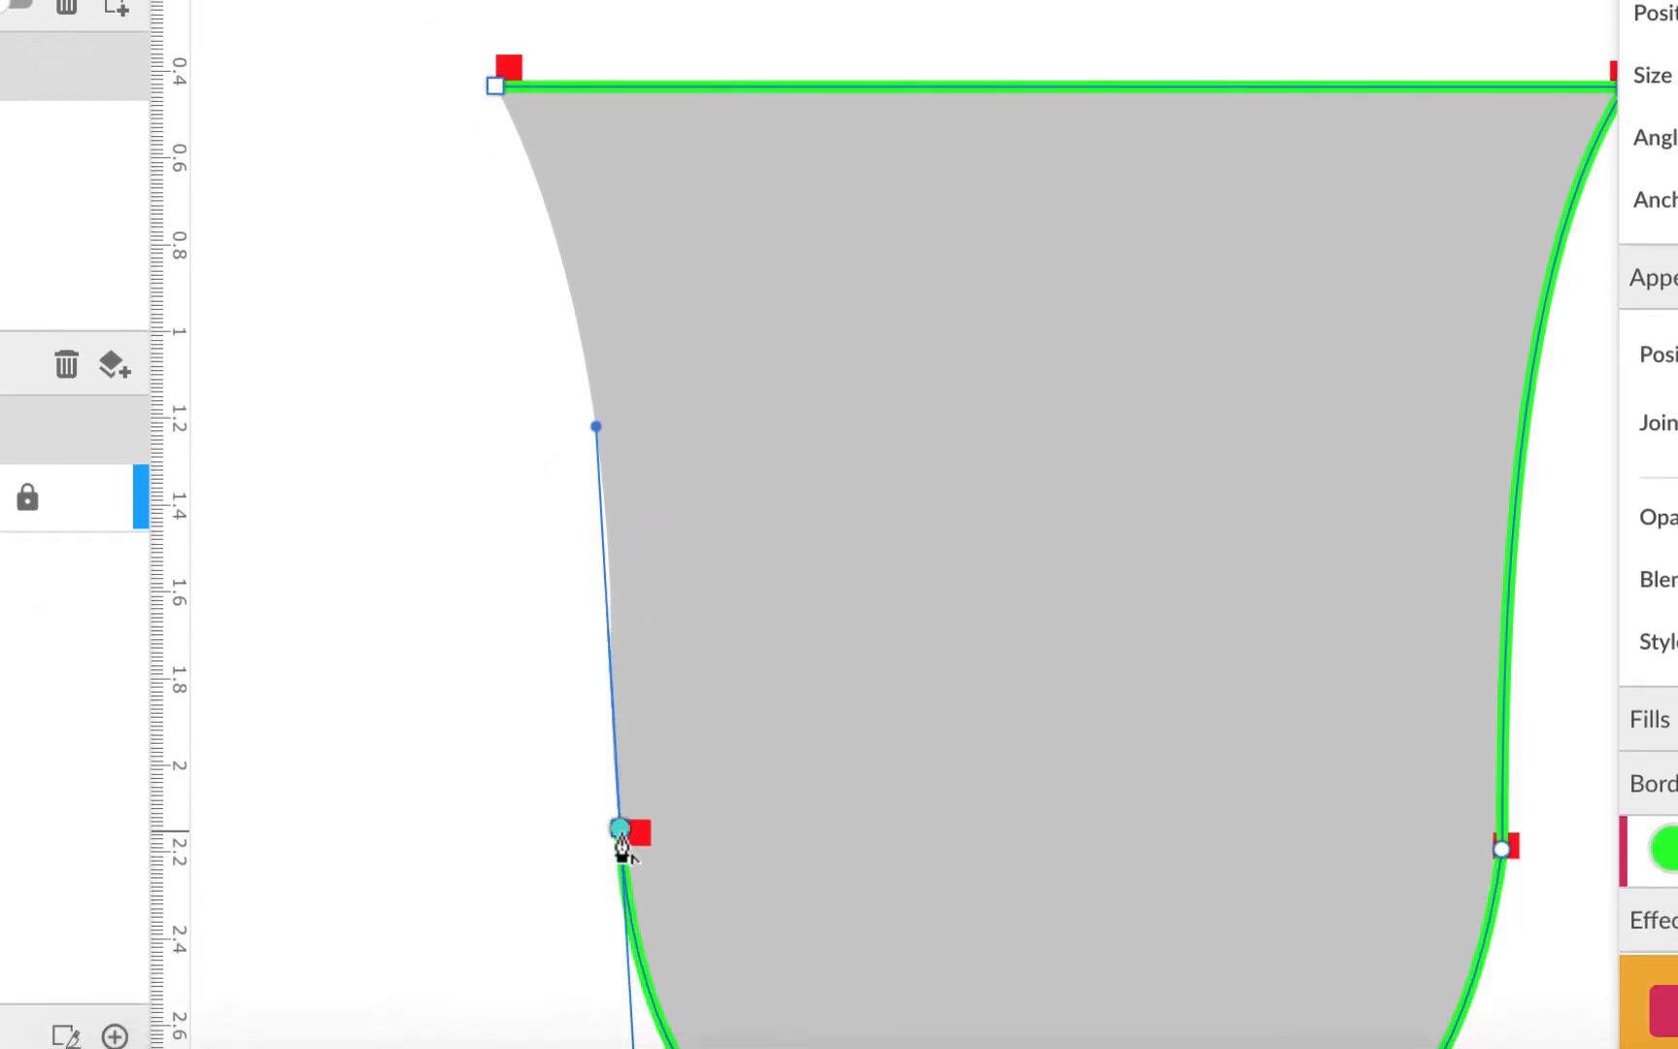
left_click(620, 835)
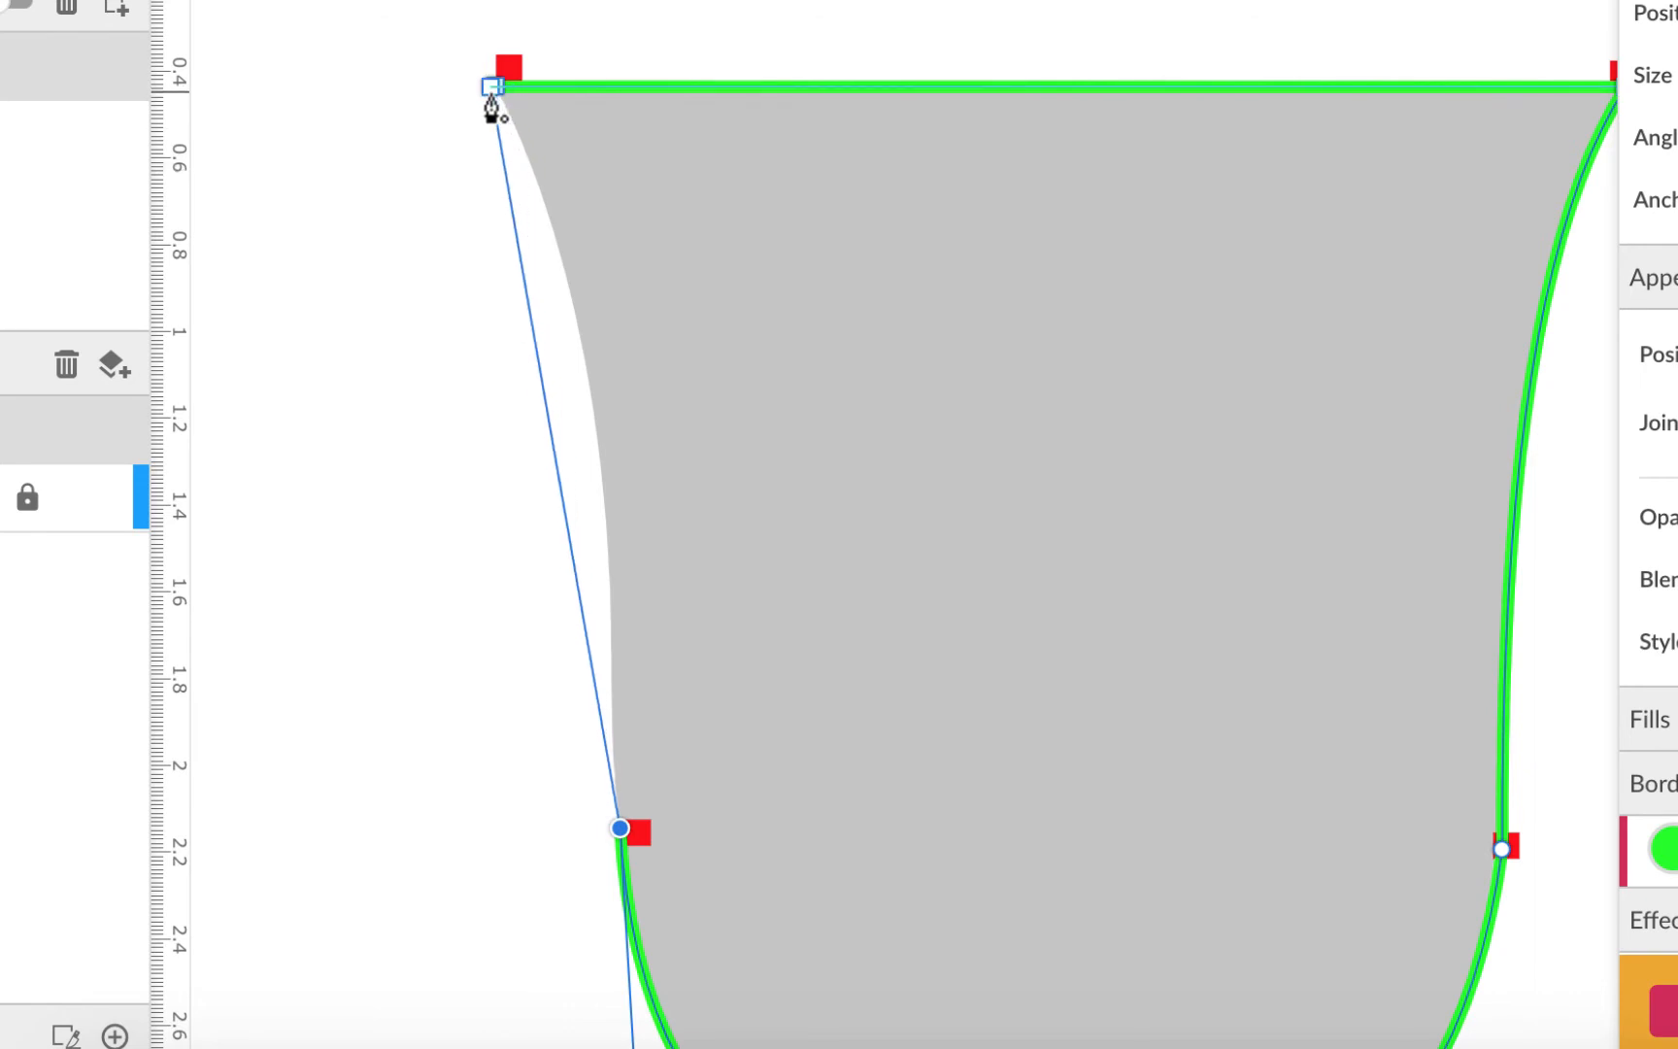
left_click_drag(496, 100, 391, 0)
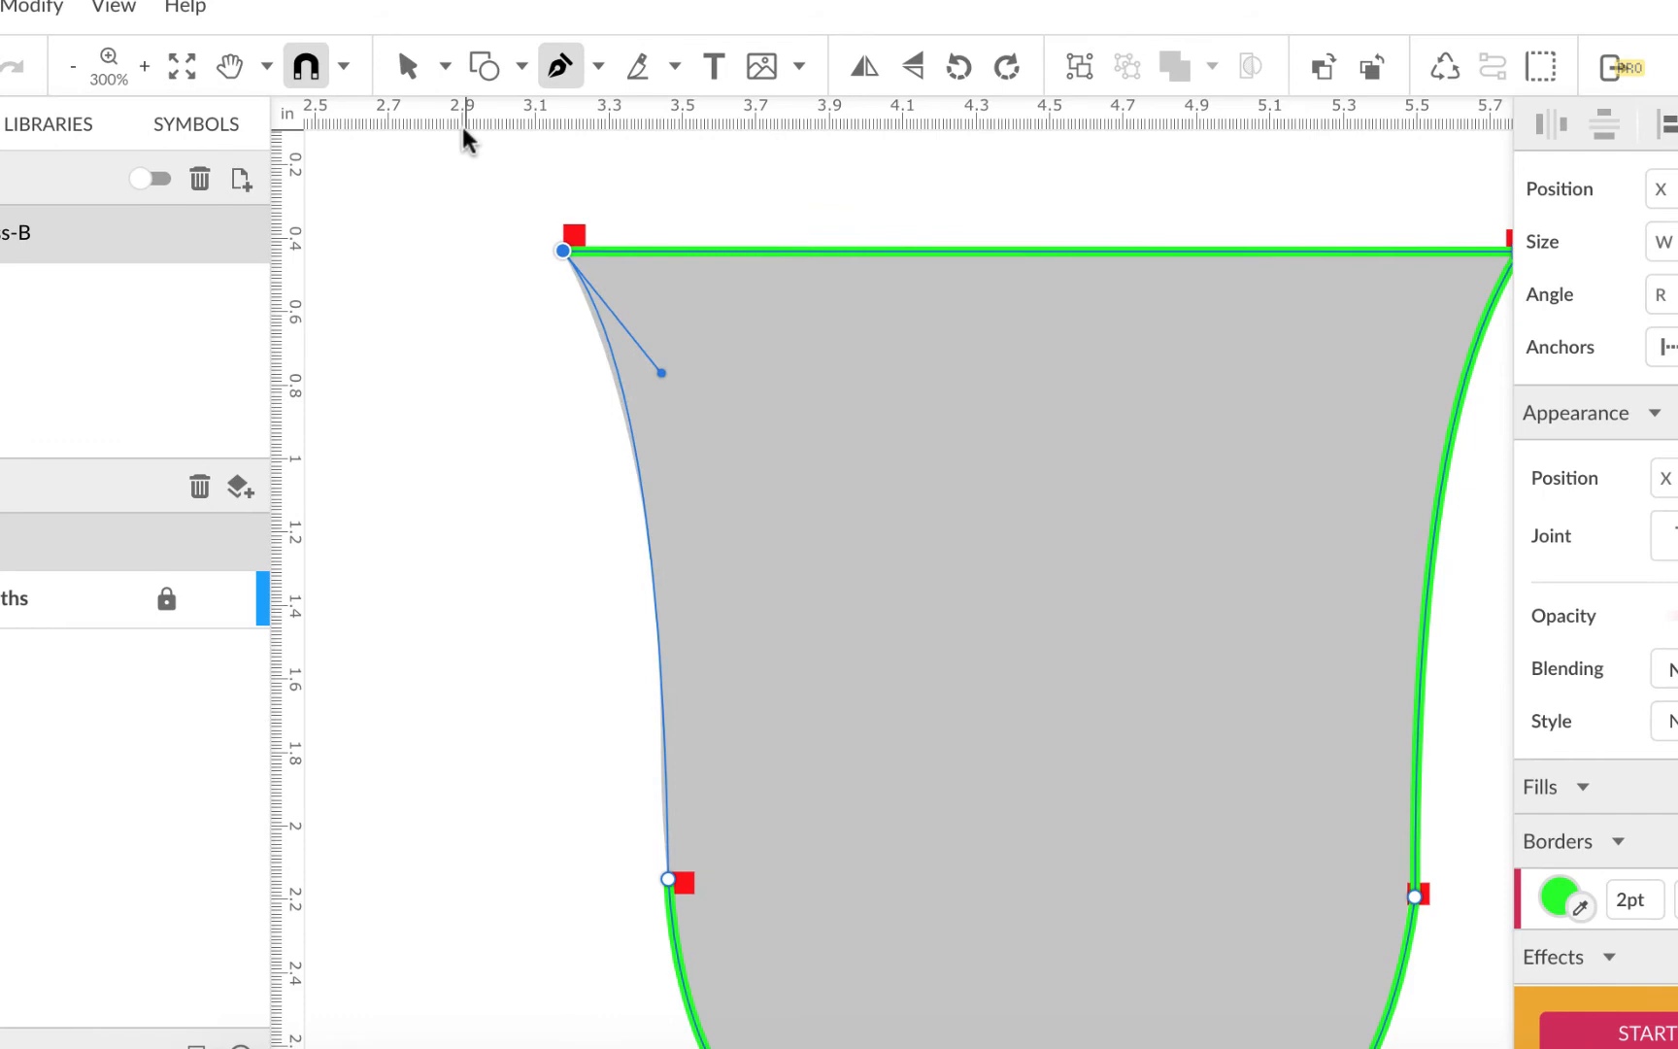
left_click_drag(462, 129, 474, 166)
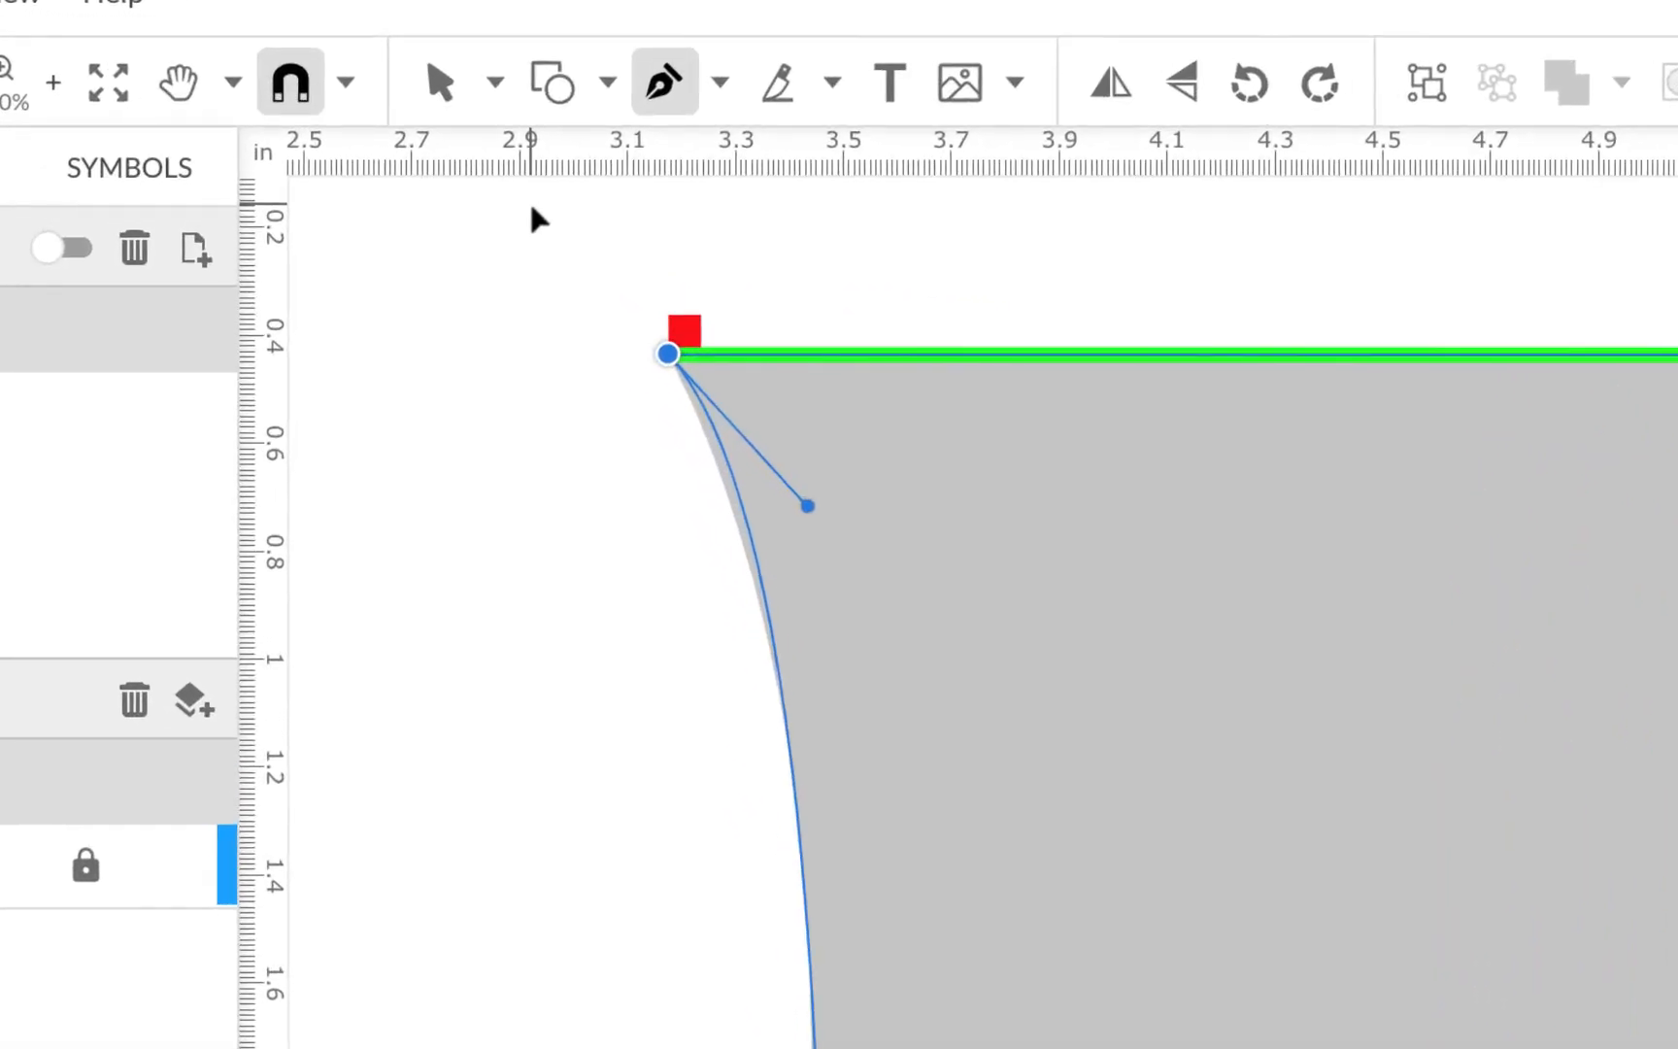
mouse_move(537, 218)
left_mouse_down()
mouse_move(525, 212)
mouse_move(543, 232)
left_mouse_up()
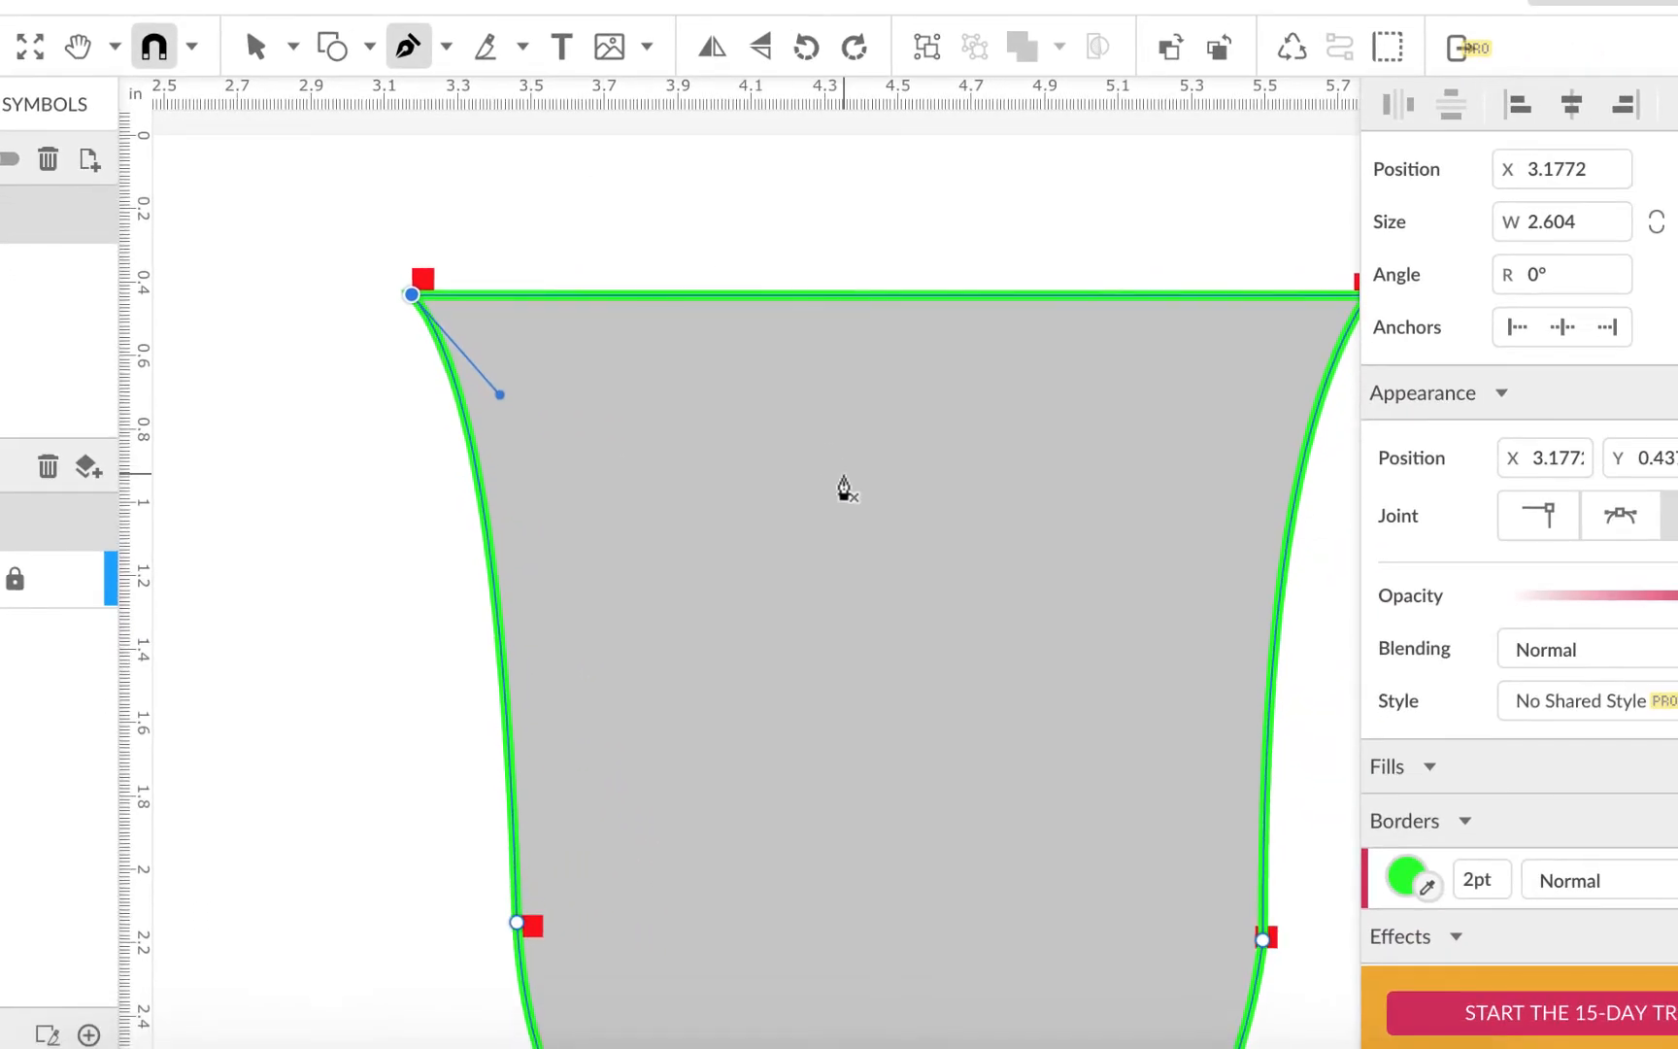
scroll(842, 486, "down", 5)
scroll(844, 488, "down", 1)
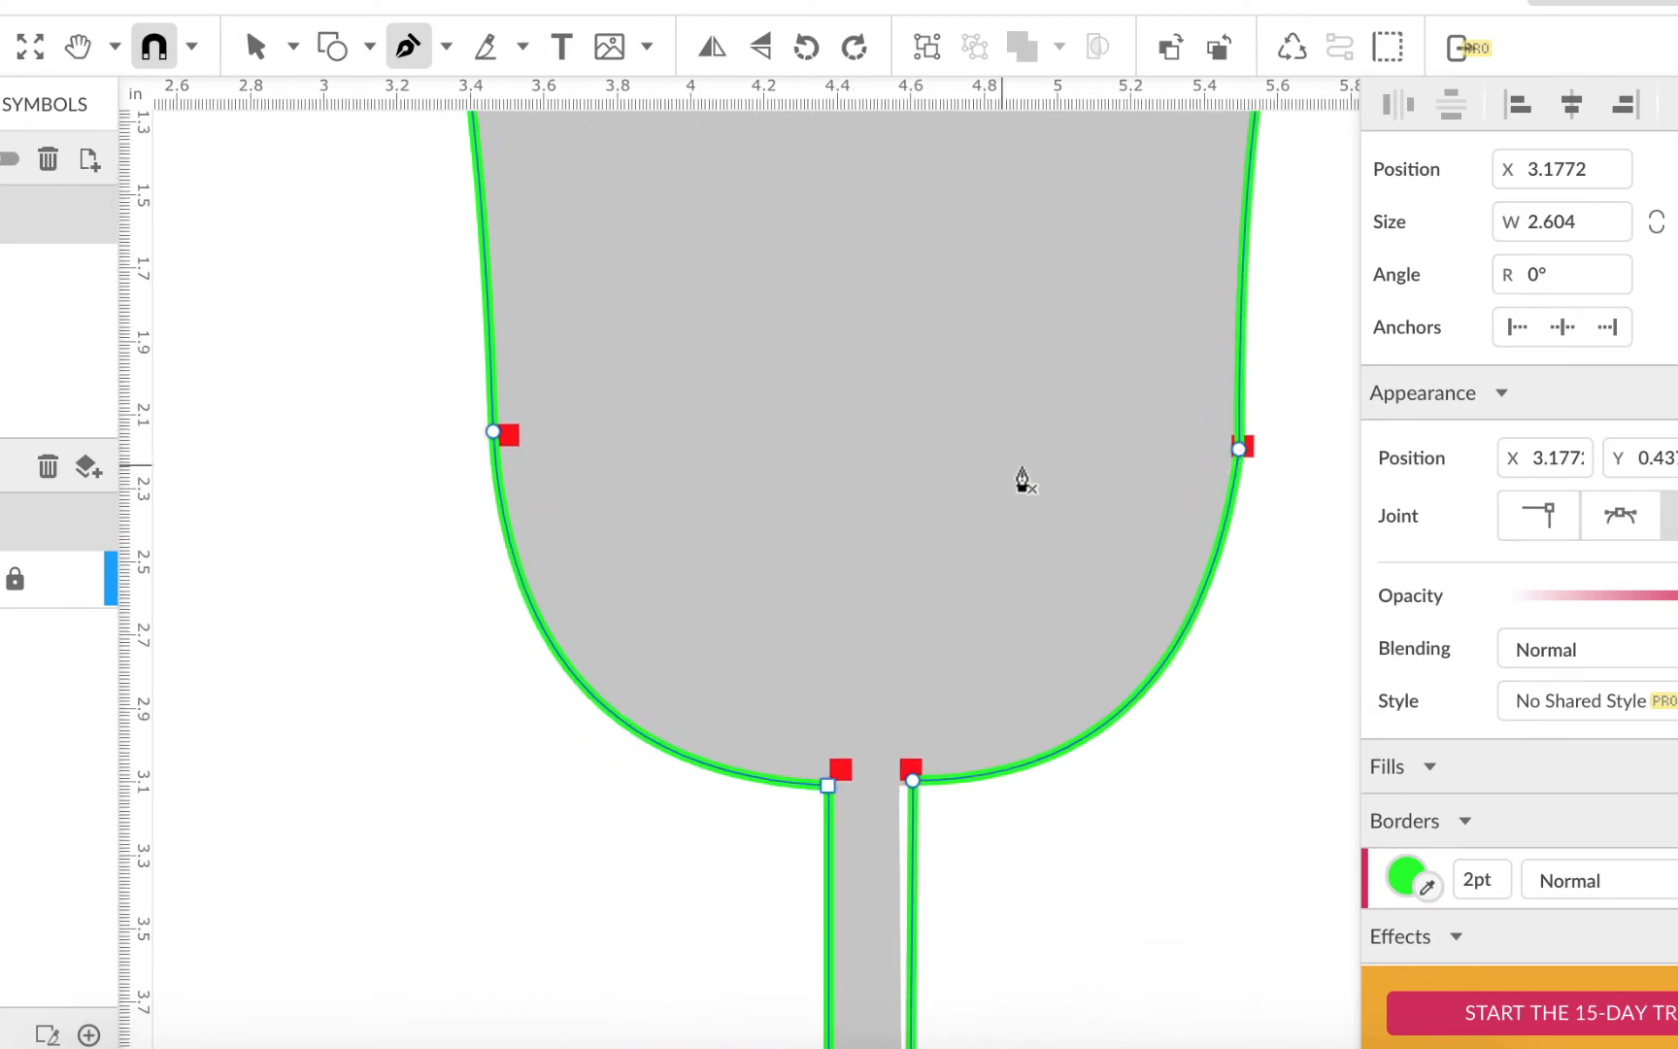
scroll(1277, 480, "right", 1)
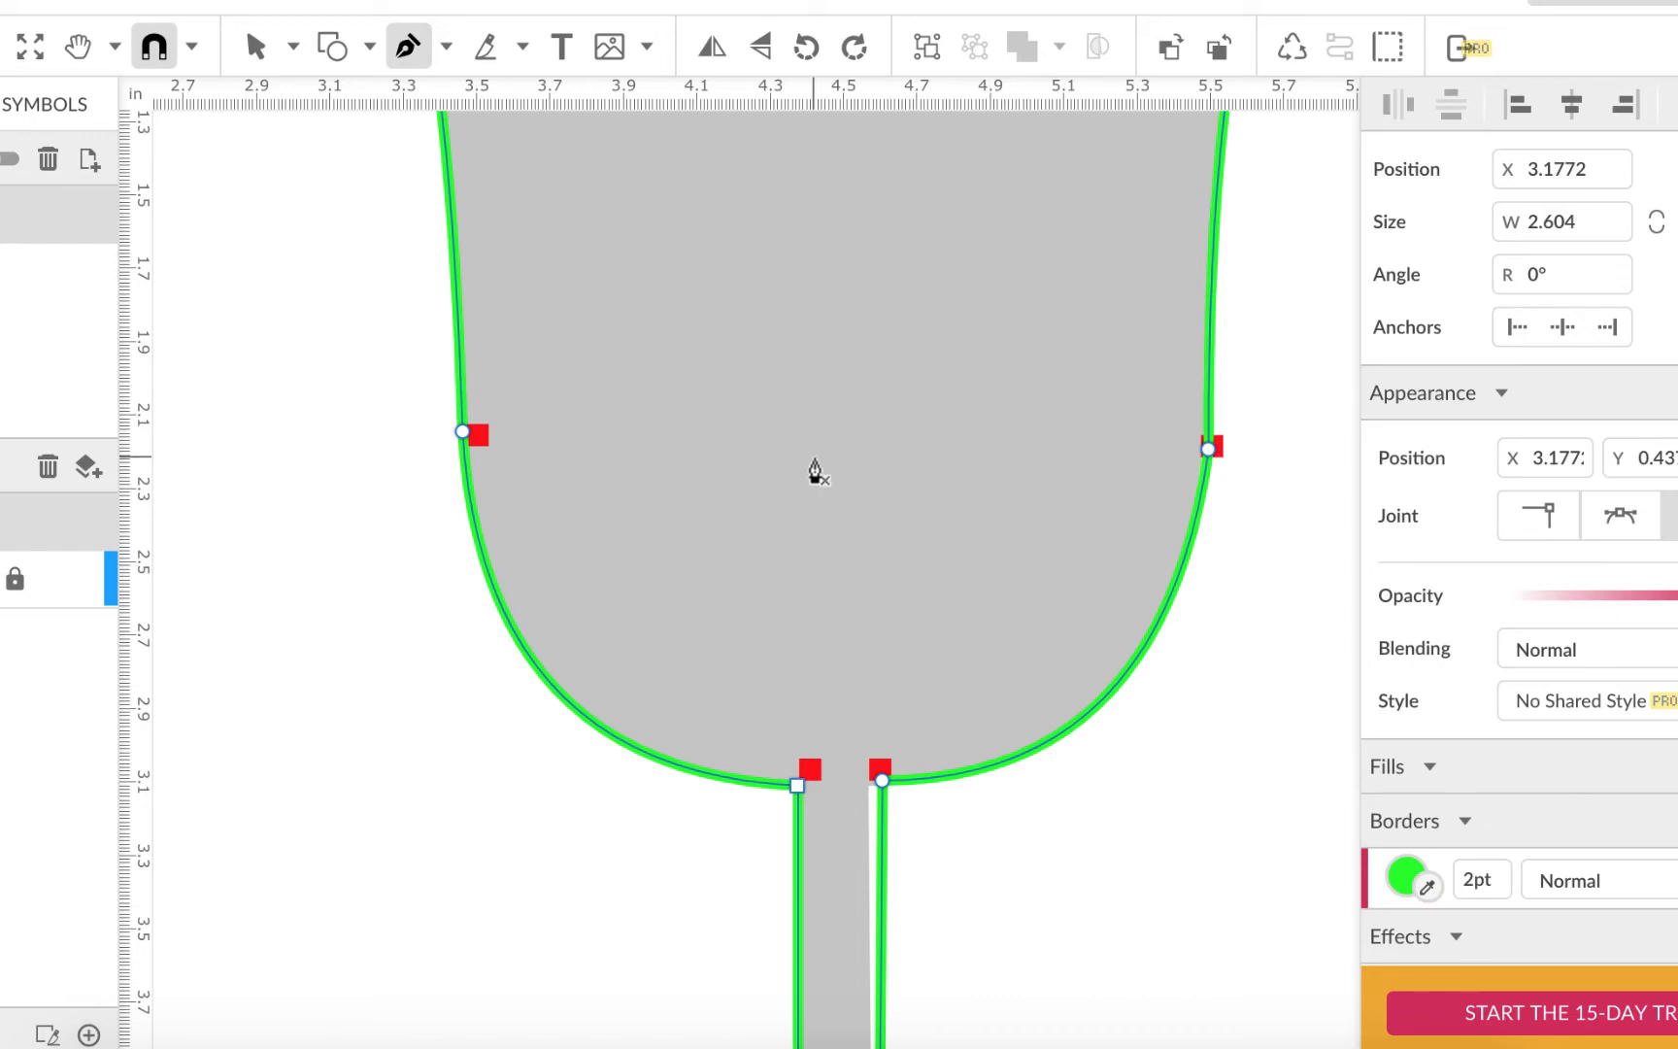
scroll(813, 472, "left", 2)
Switch to the Subselect tool and nudge the bowl's right-side anchor slightly left
left_click(292, 46)
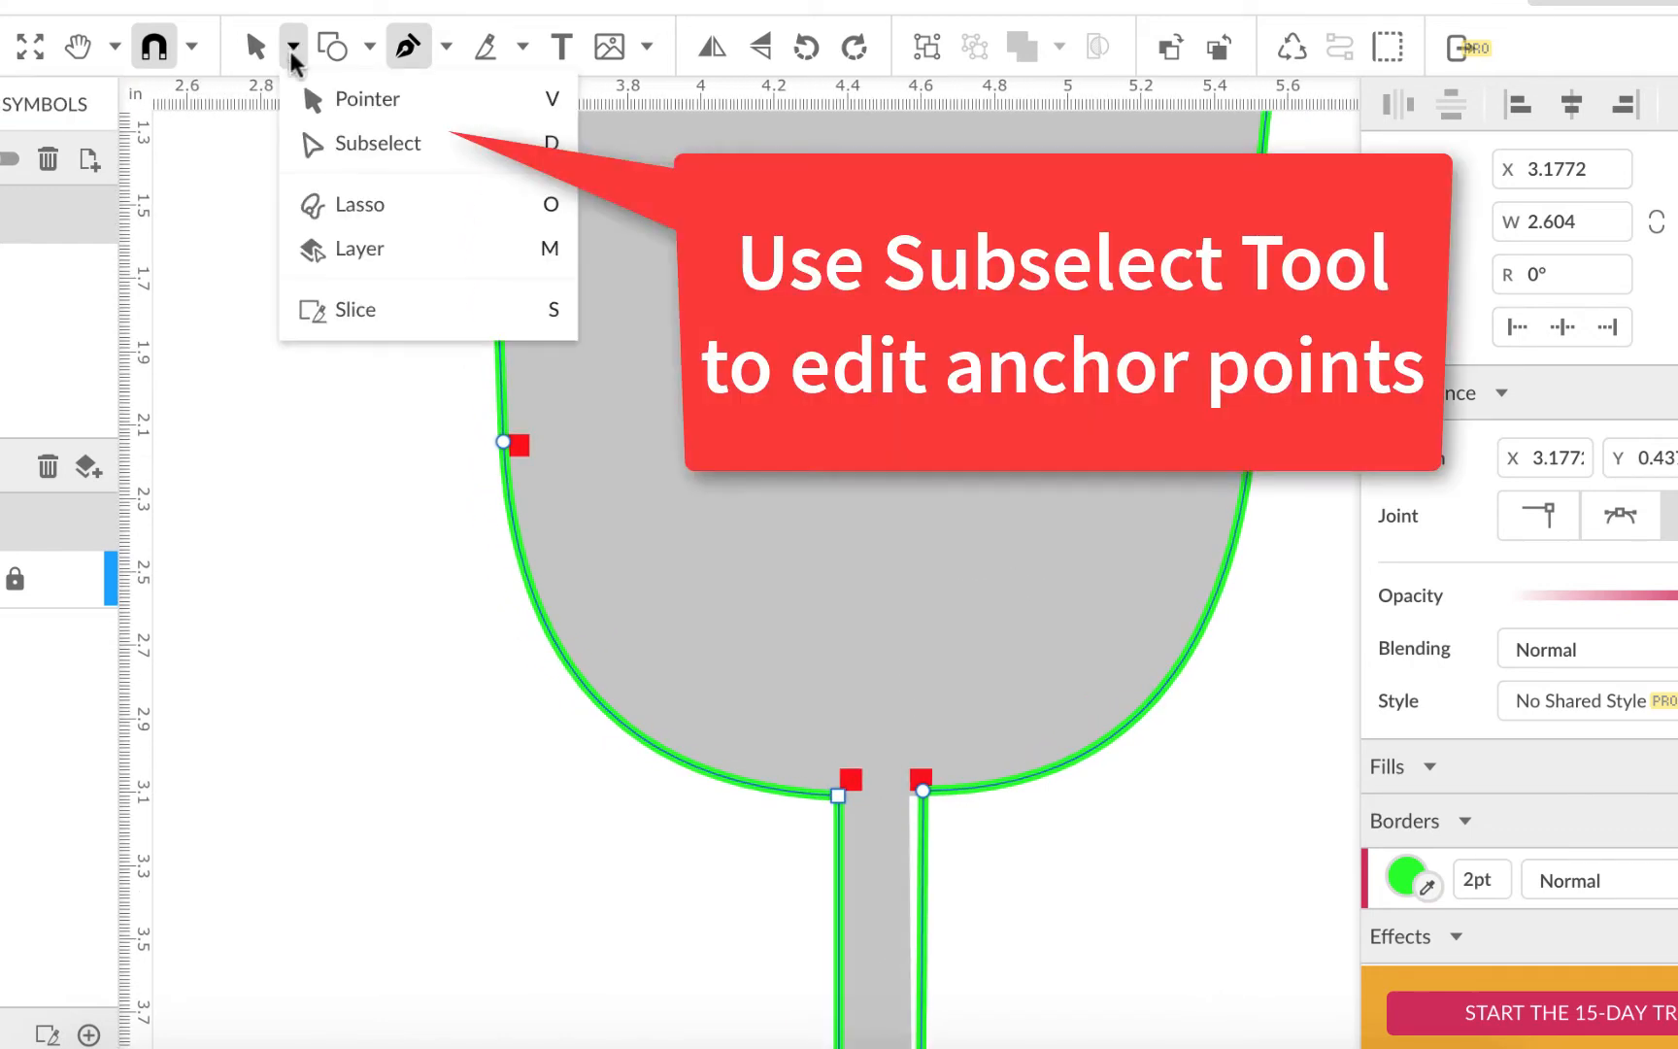
left_click(333, 148)
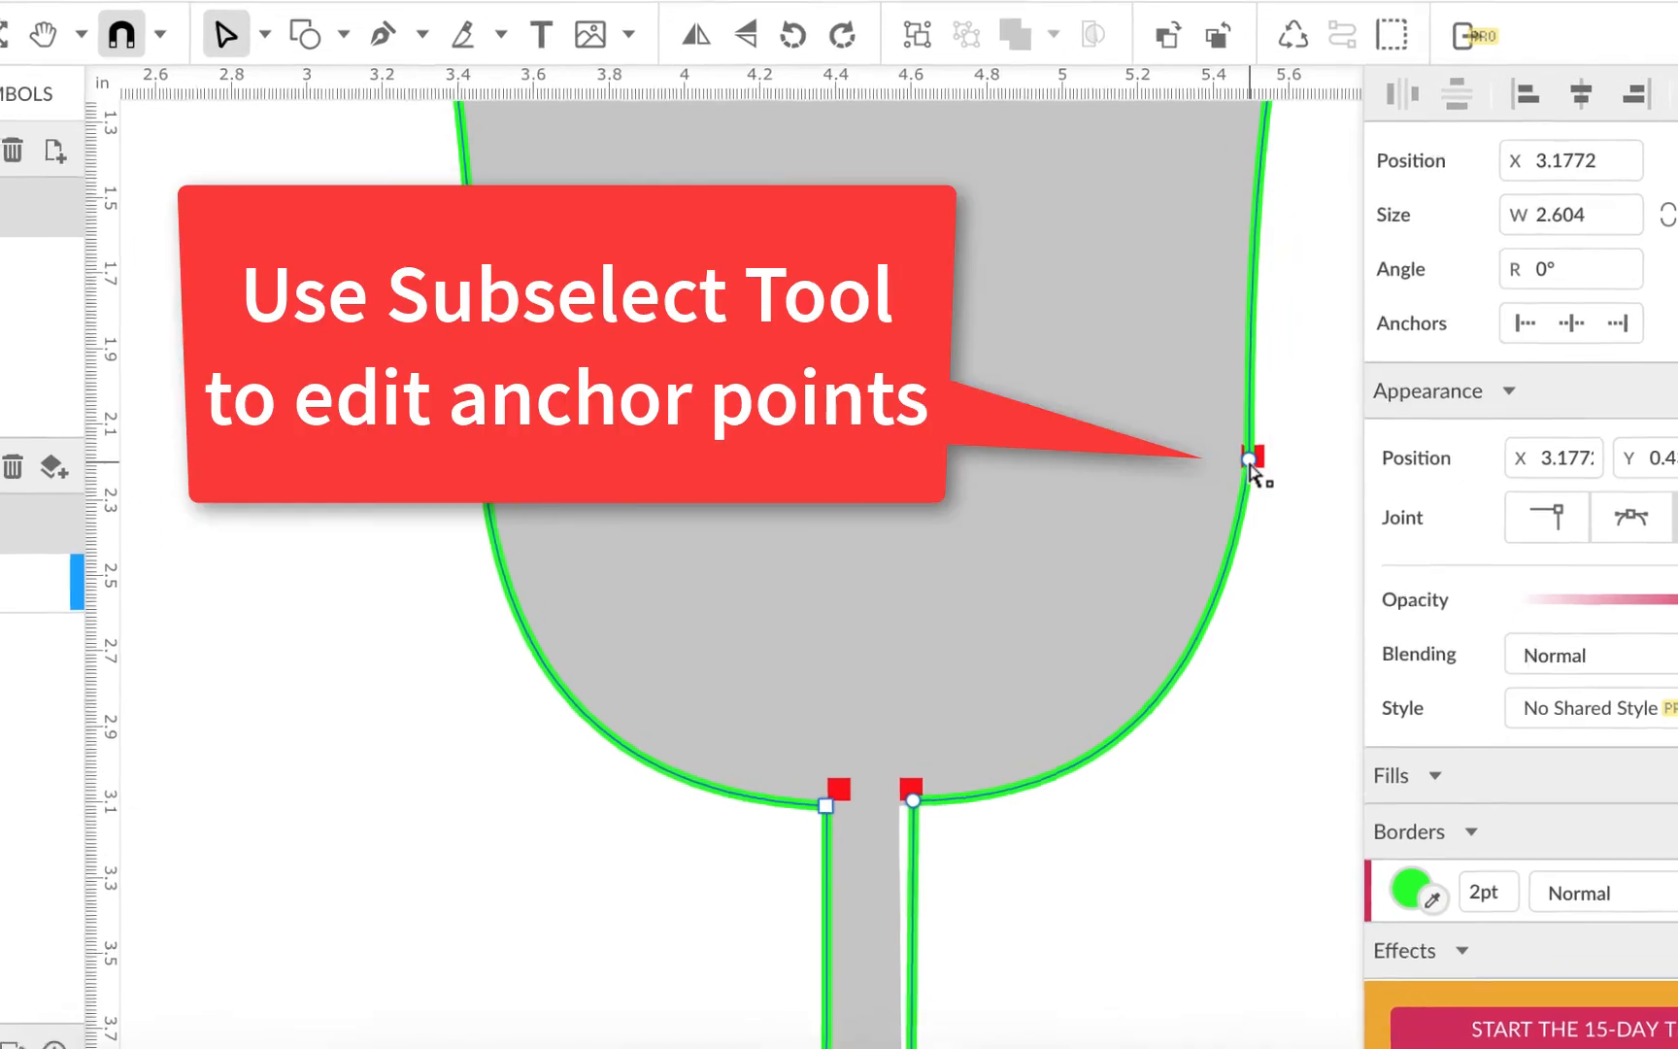
left_click(1252, 470)
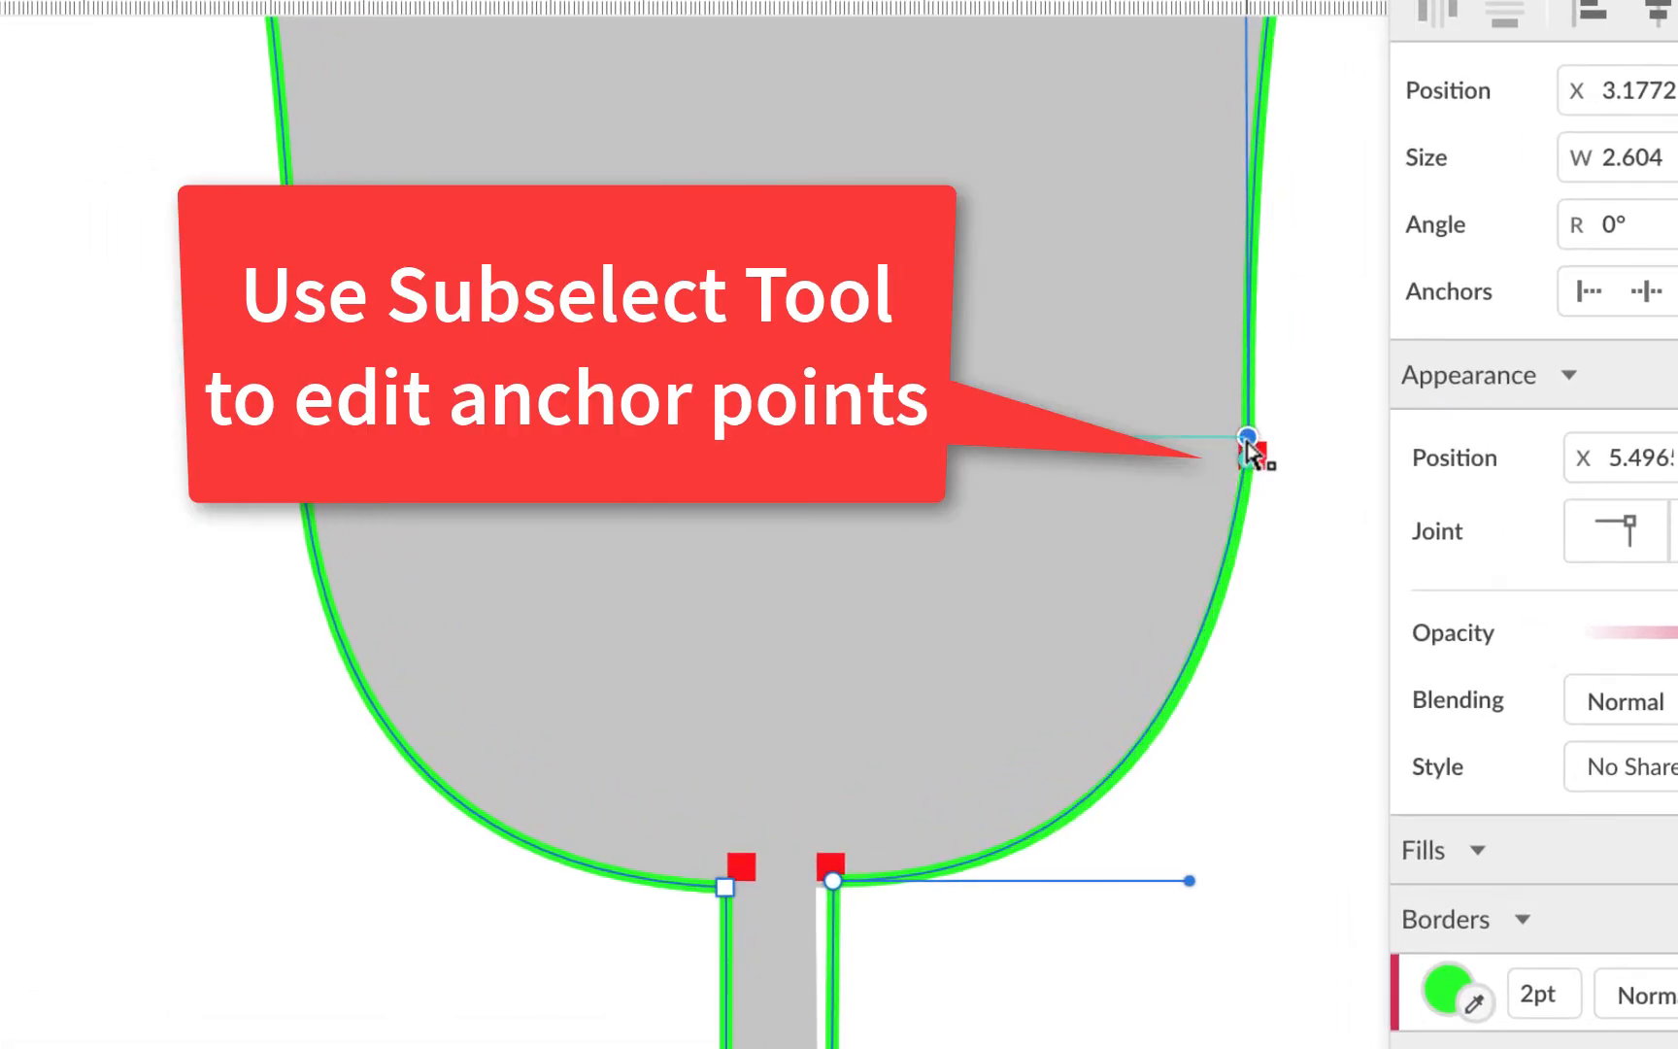
left_click_drag(1248, 443, 1242, 444)
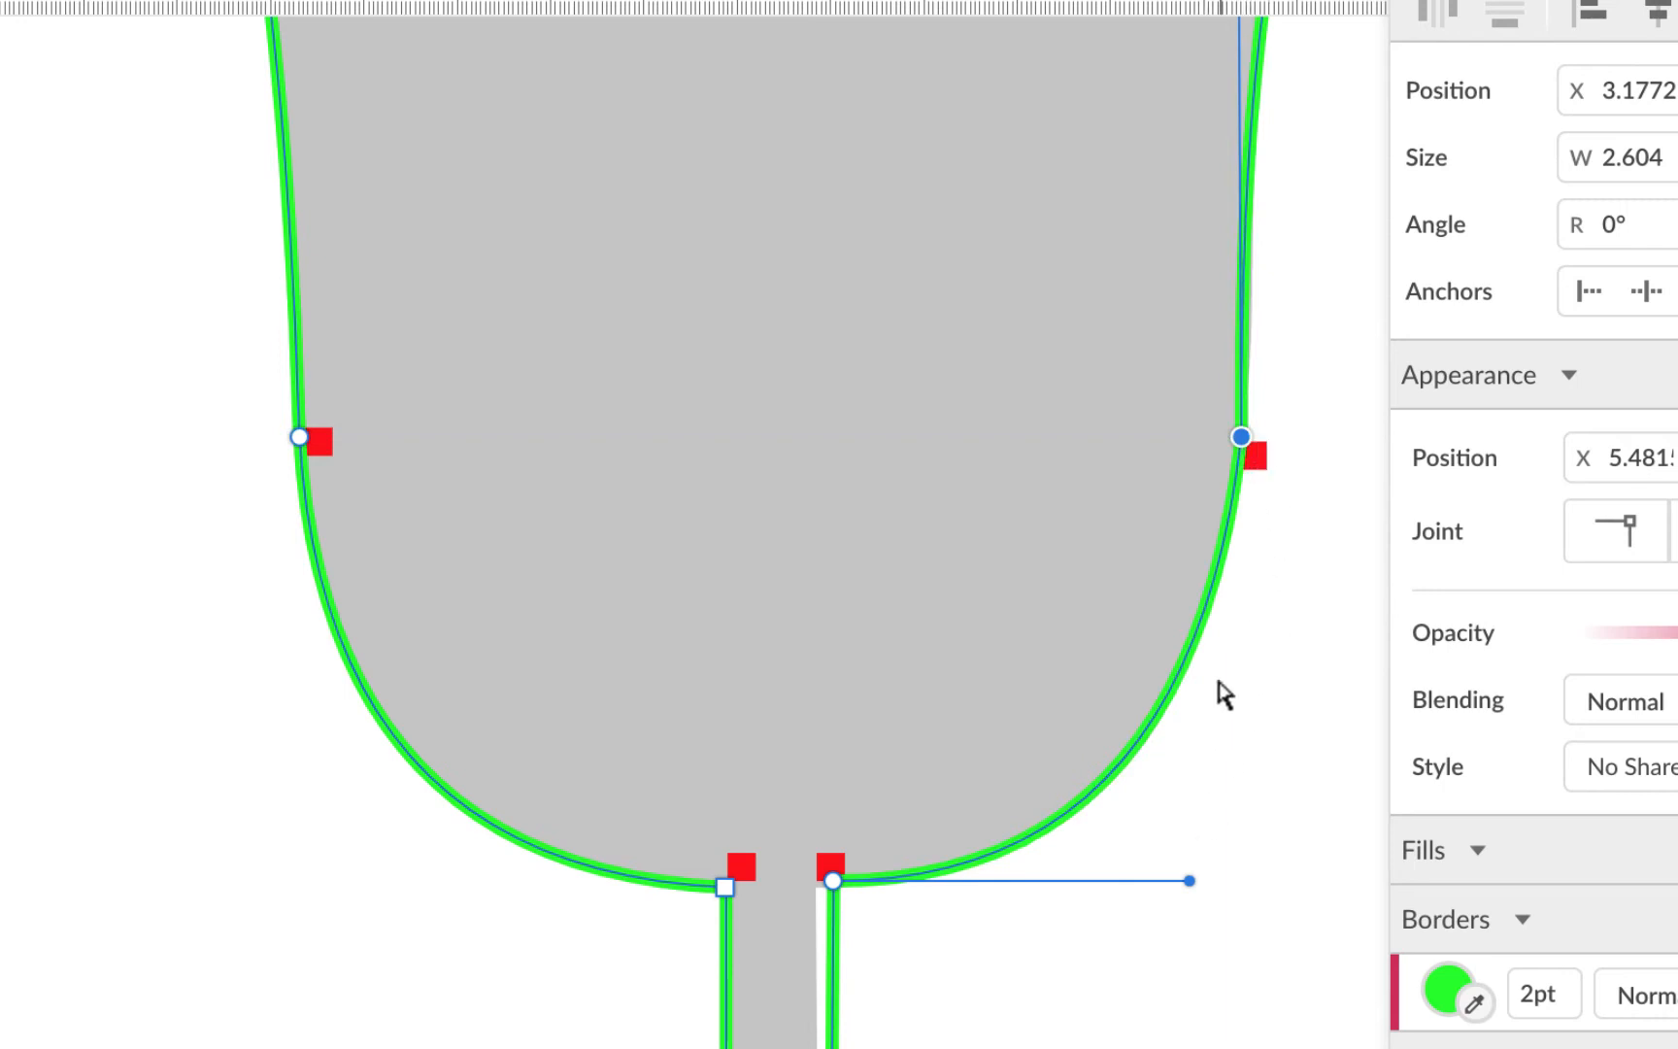
Raise the right bowl anchor, move the bottom-right point toward the stem, and lengthen its curve handle
left_click(301, 438)
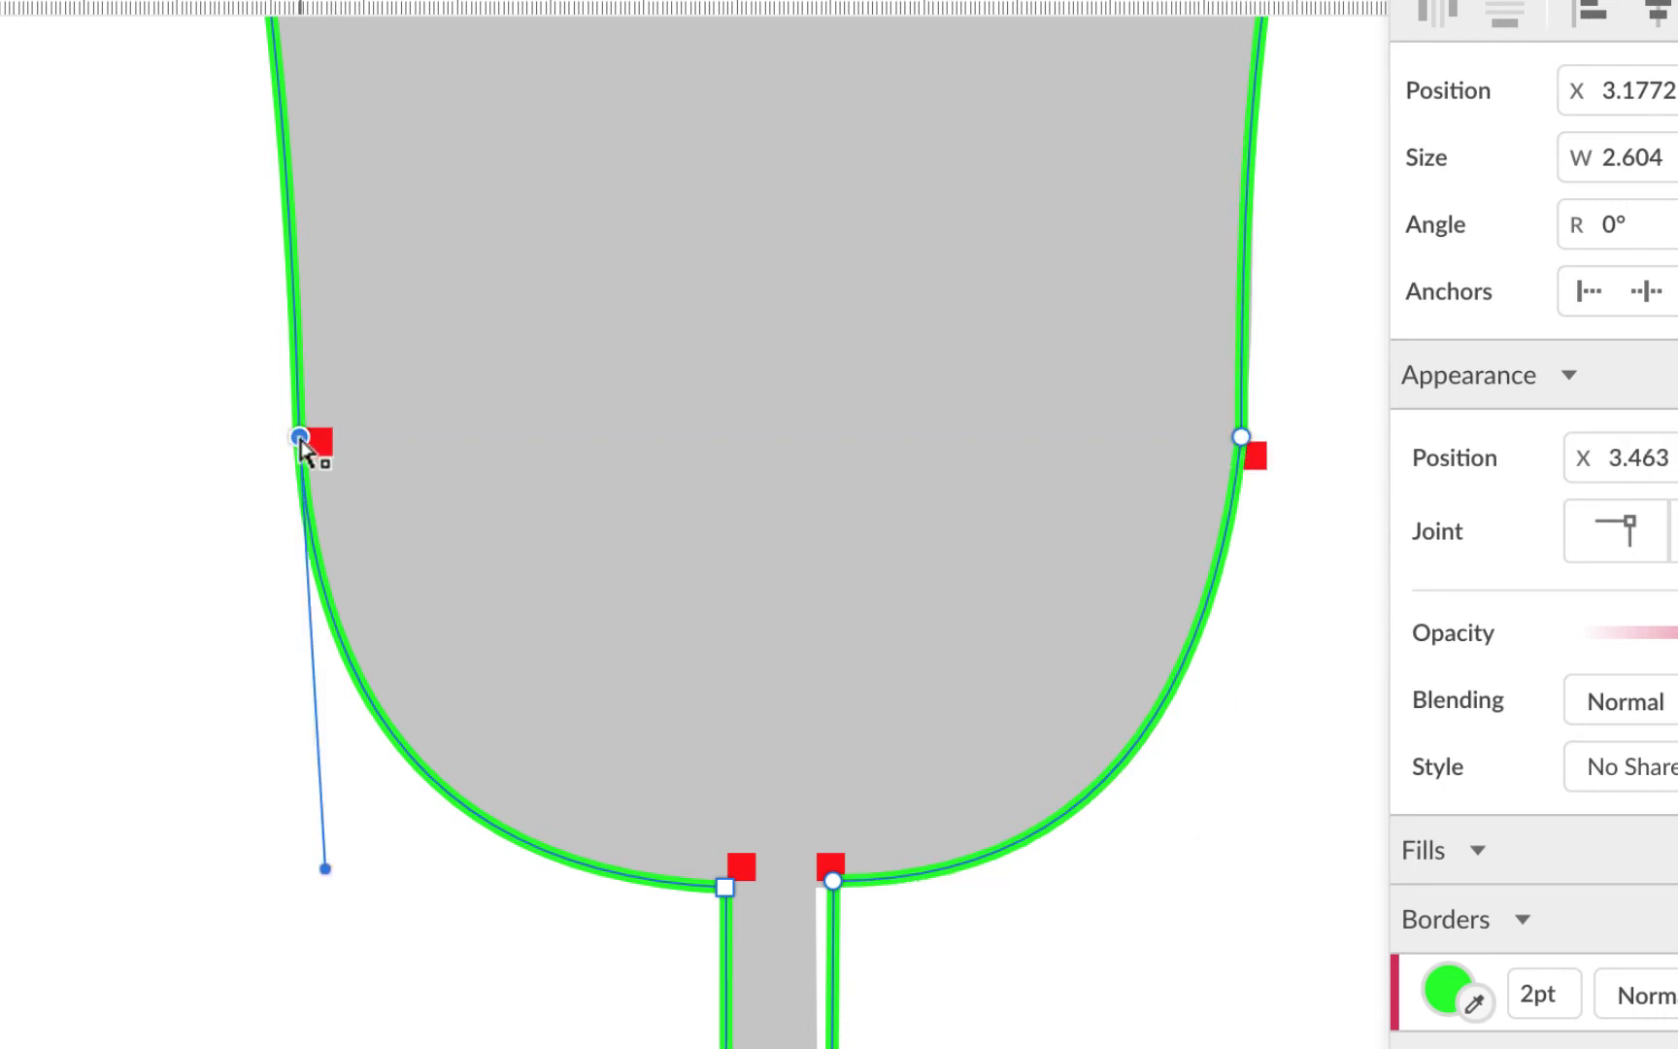
left_click(1242, 442)
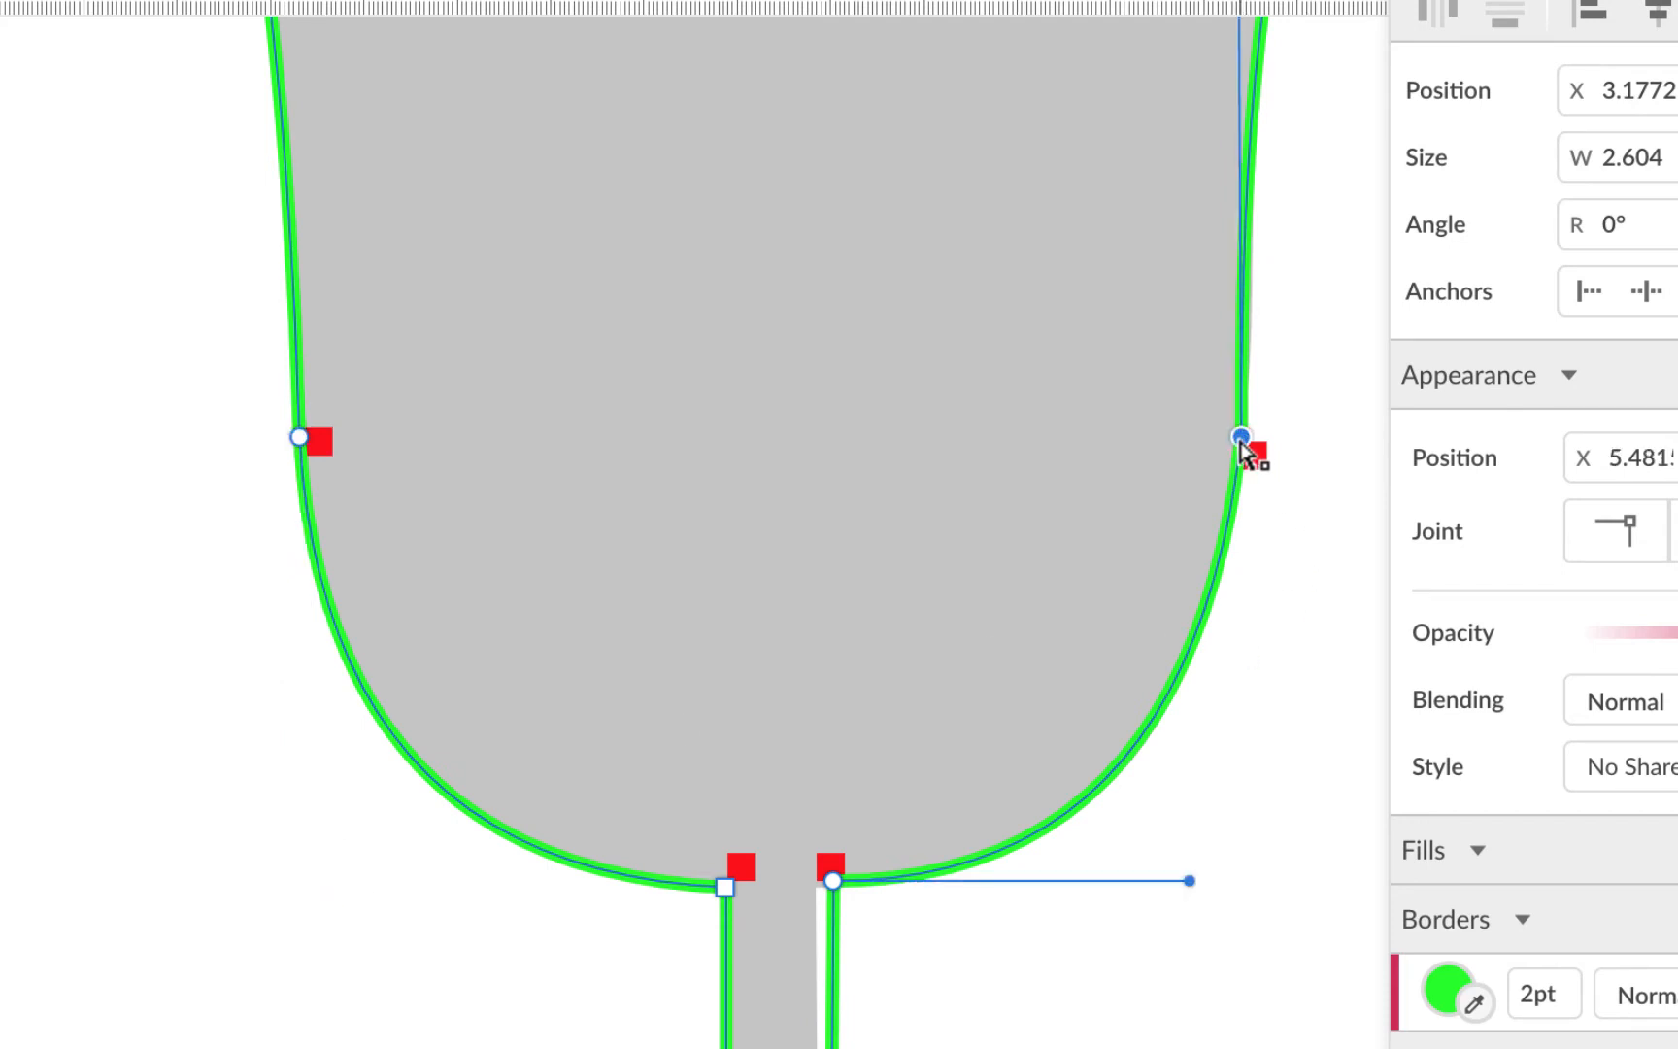
left_click(725, 886)
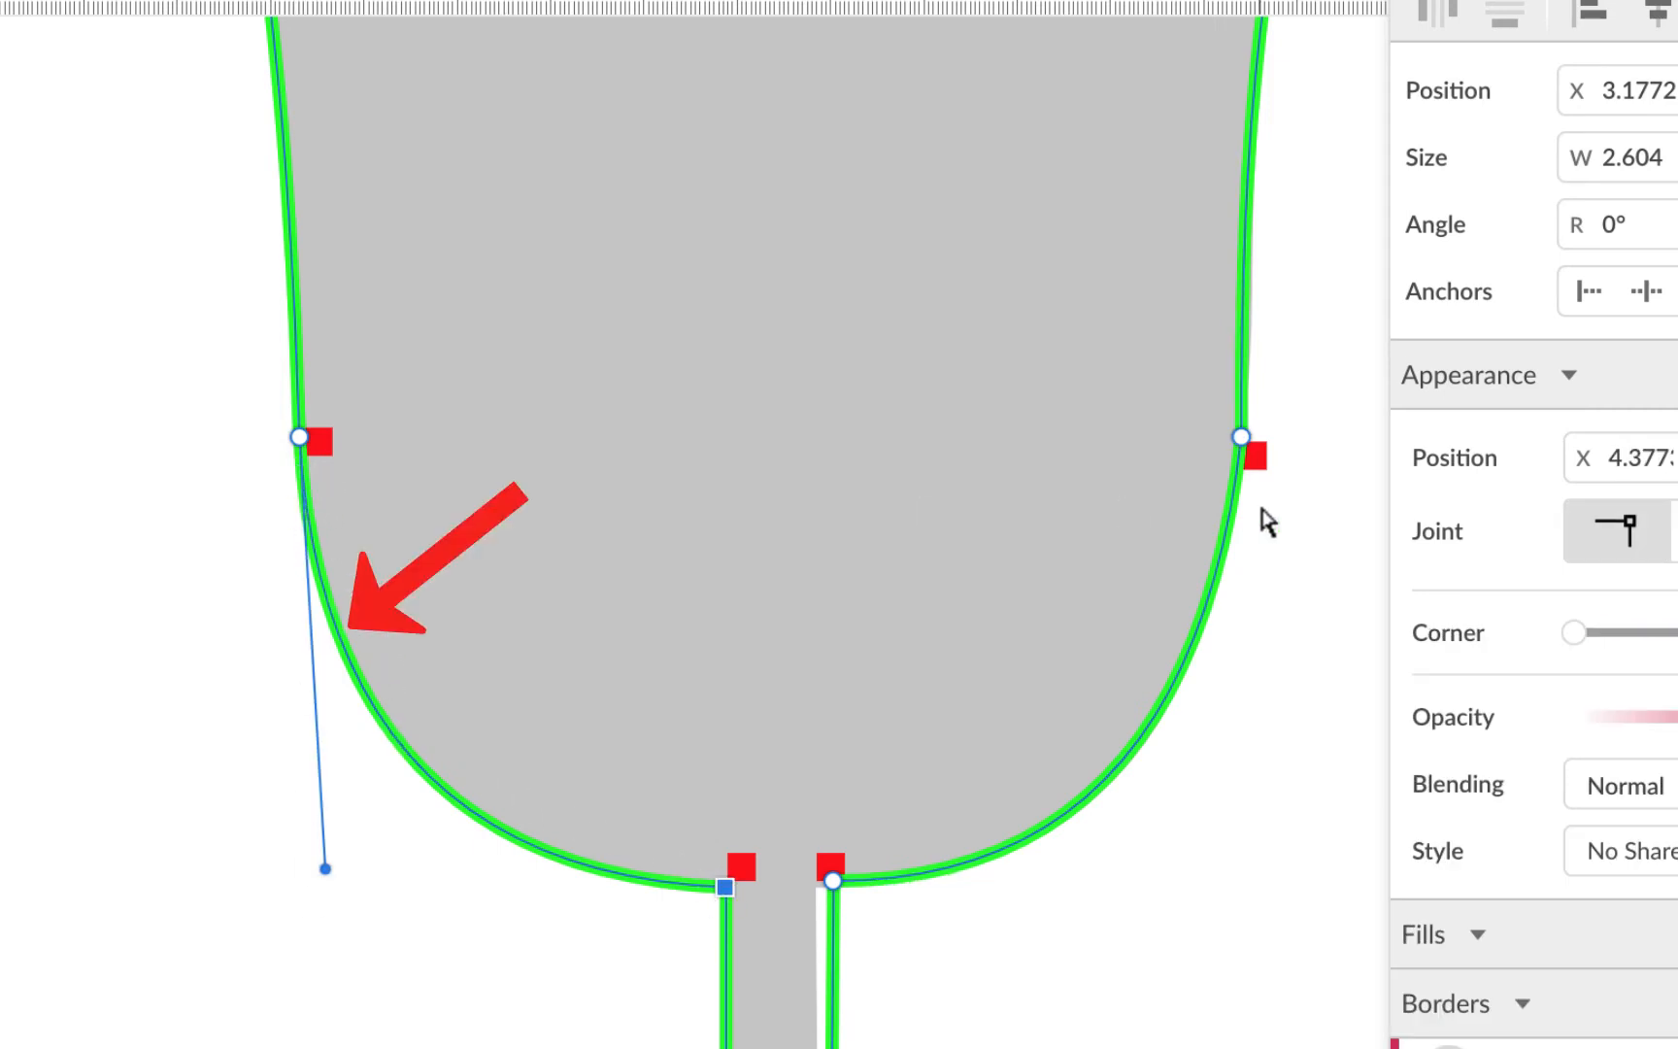
left_click(1243, 442)
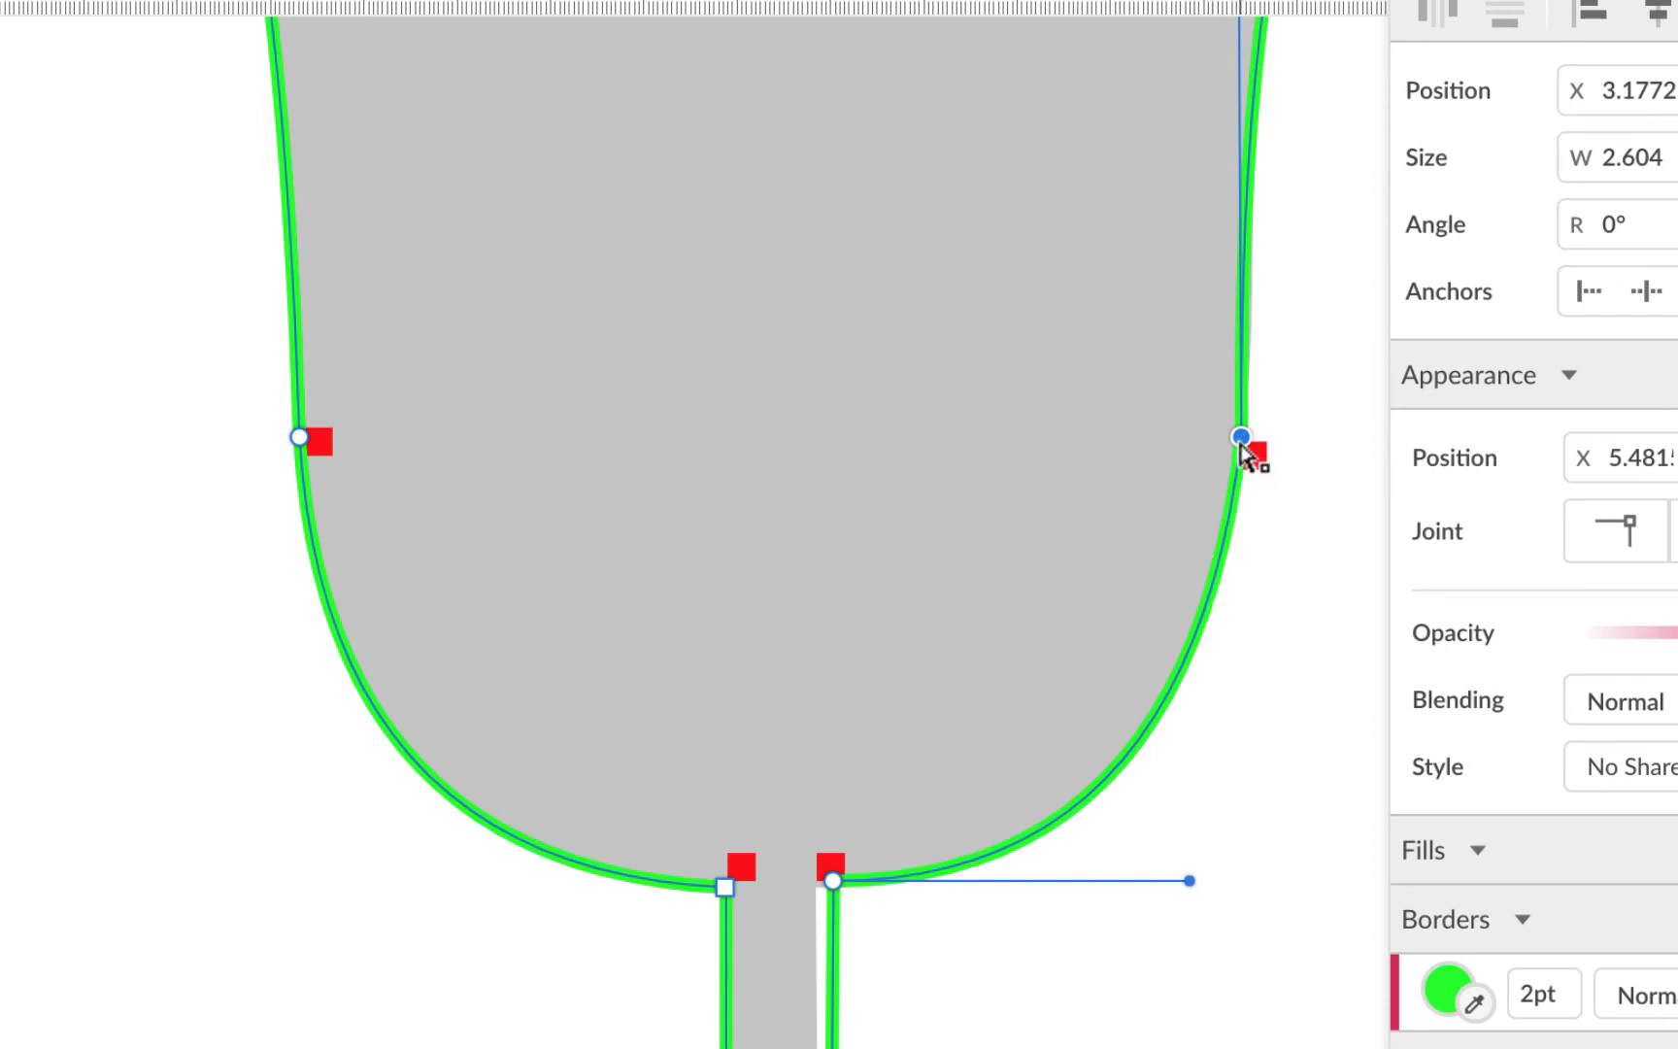
left_click_drag(1240, 437, 1241, 426)
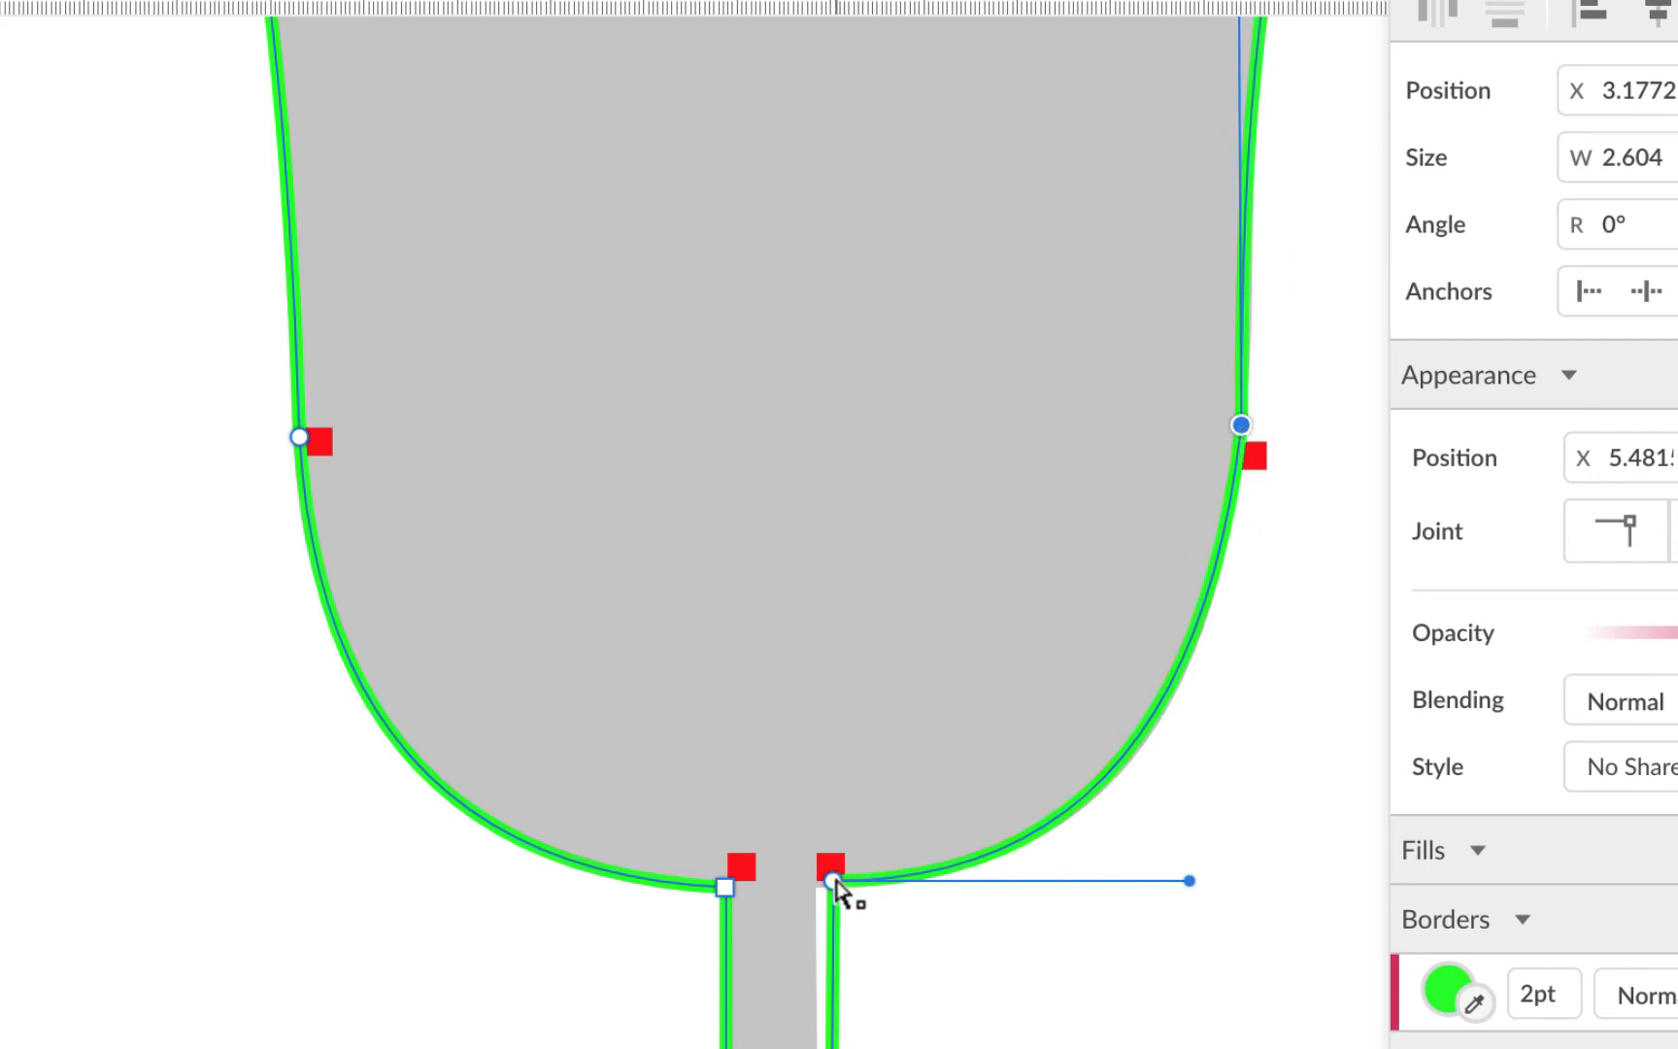
left_click_drag(833, 881, 814, 882)
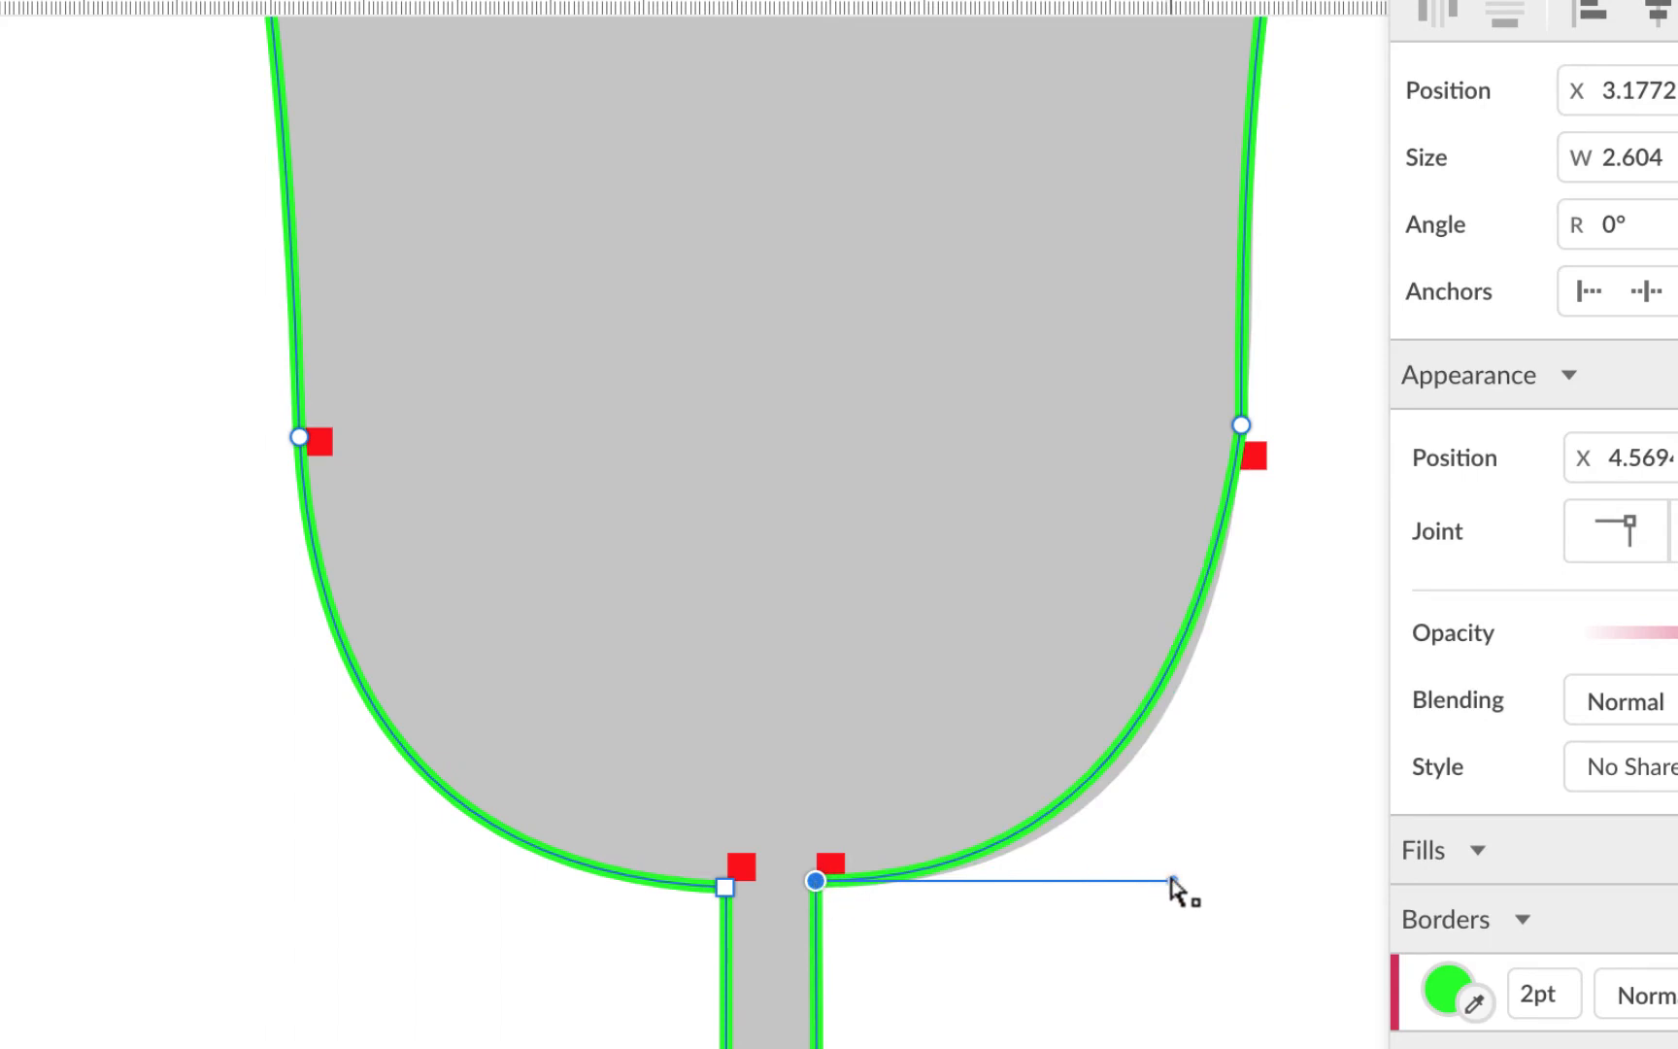
left_click_drag(1172, 880, 1215, 876)
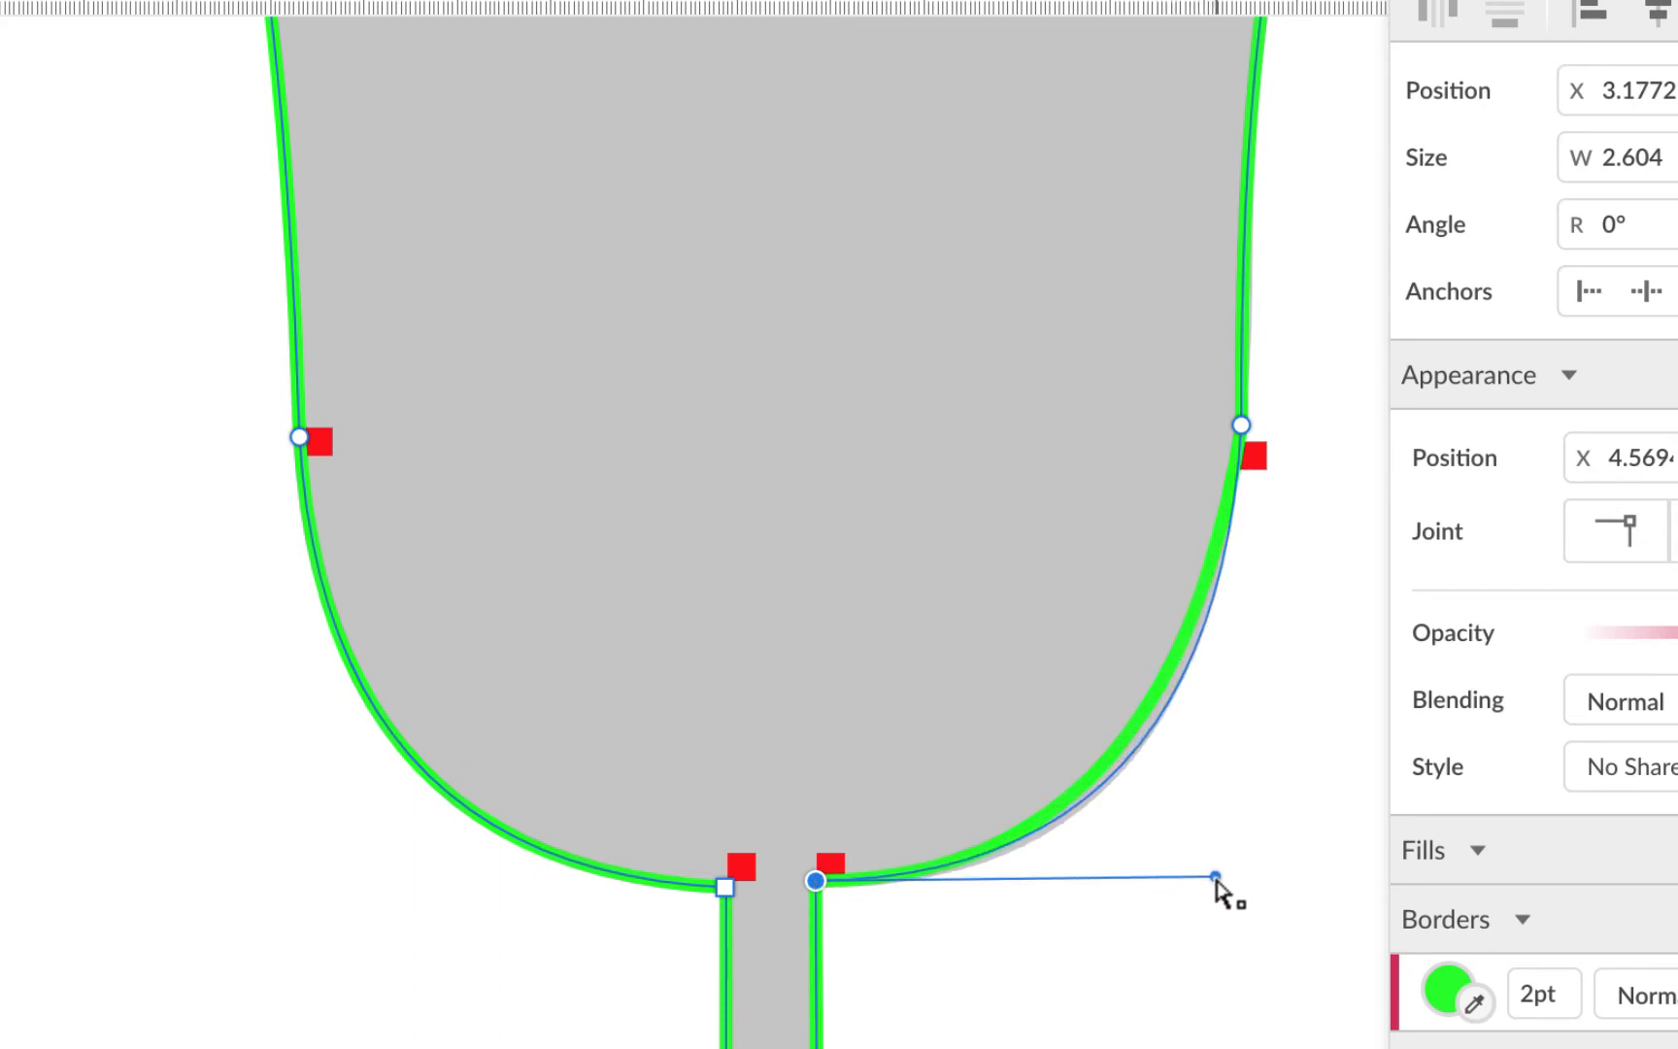
scroll(1239, 641, "up", 5)
scroll(1238, 640, "left", 2)
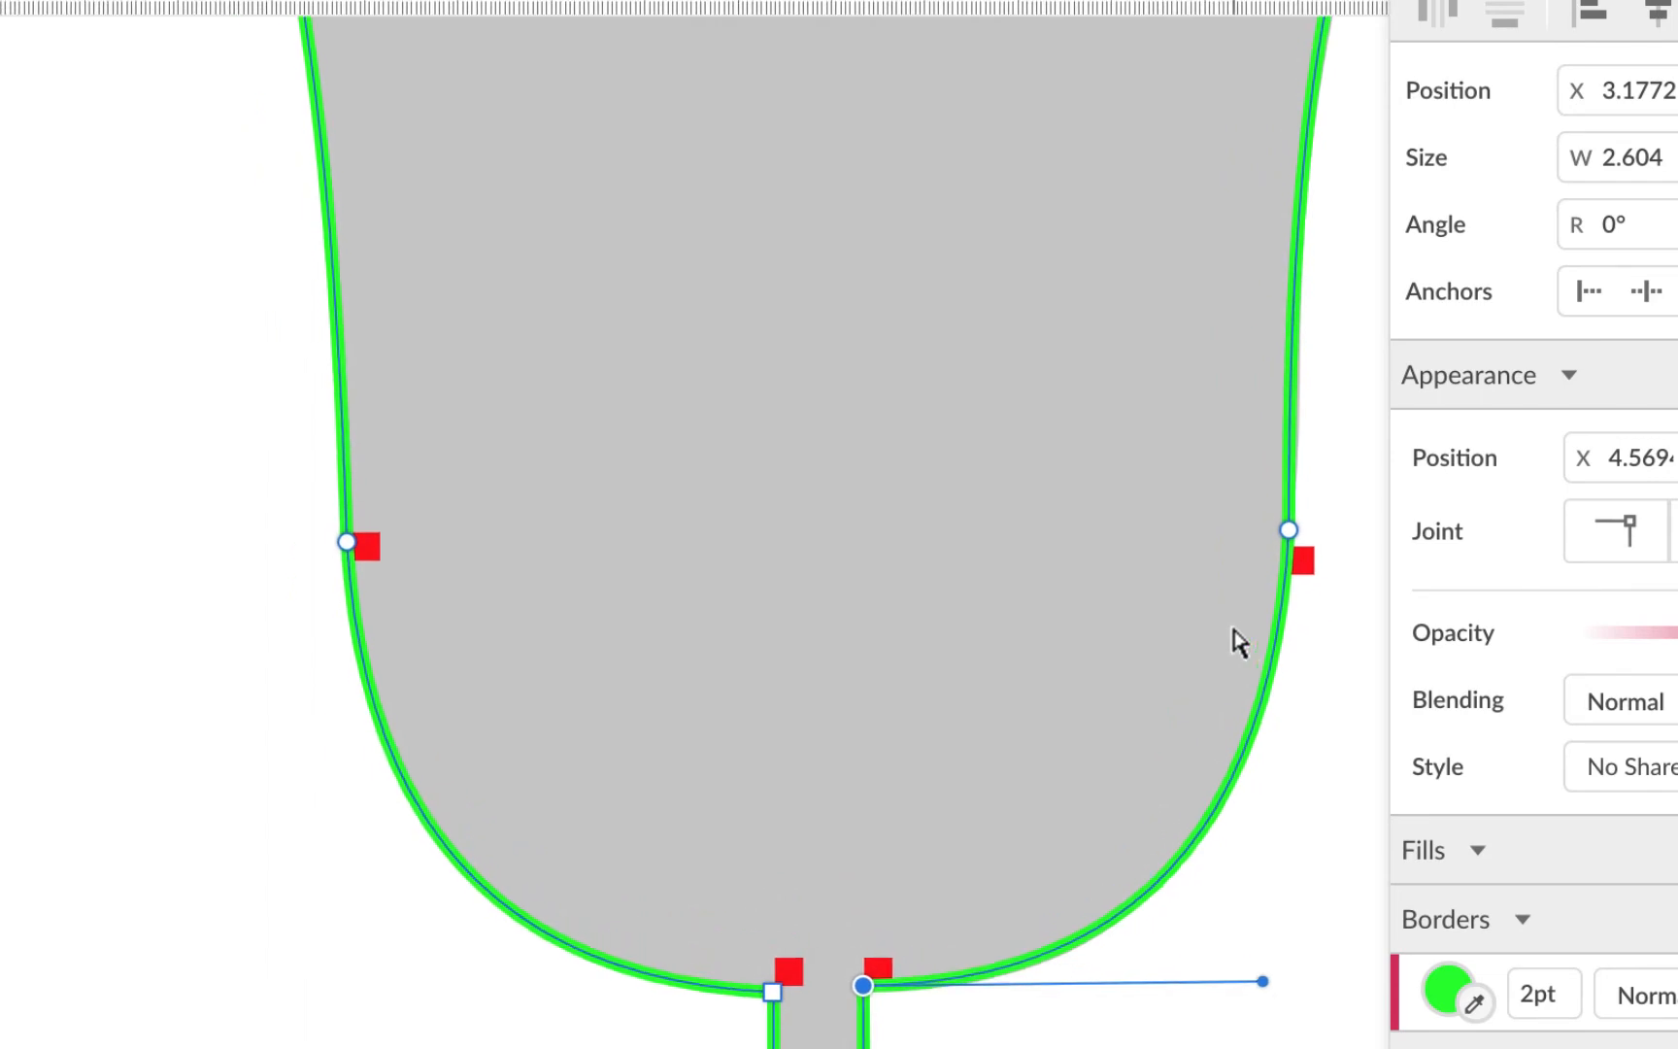
scroll(1230, 646, "left", 1)
scroll(1230, 647, "down", 1)
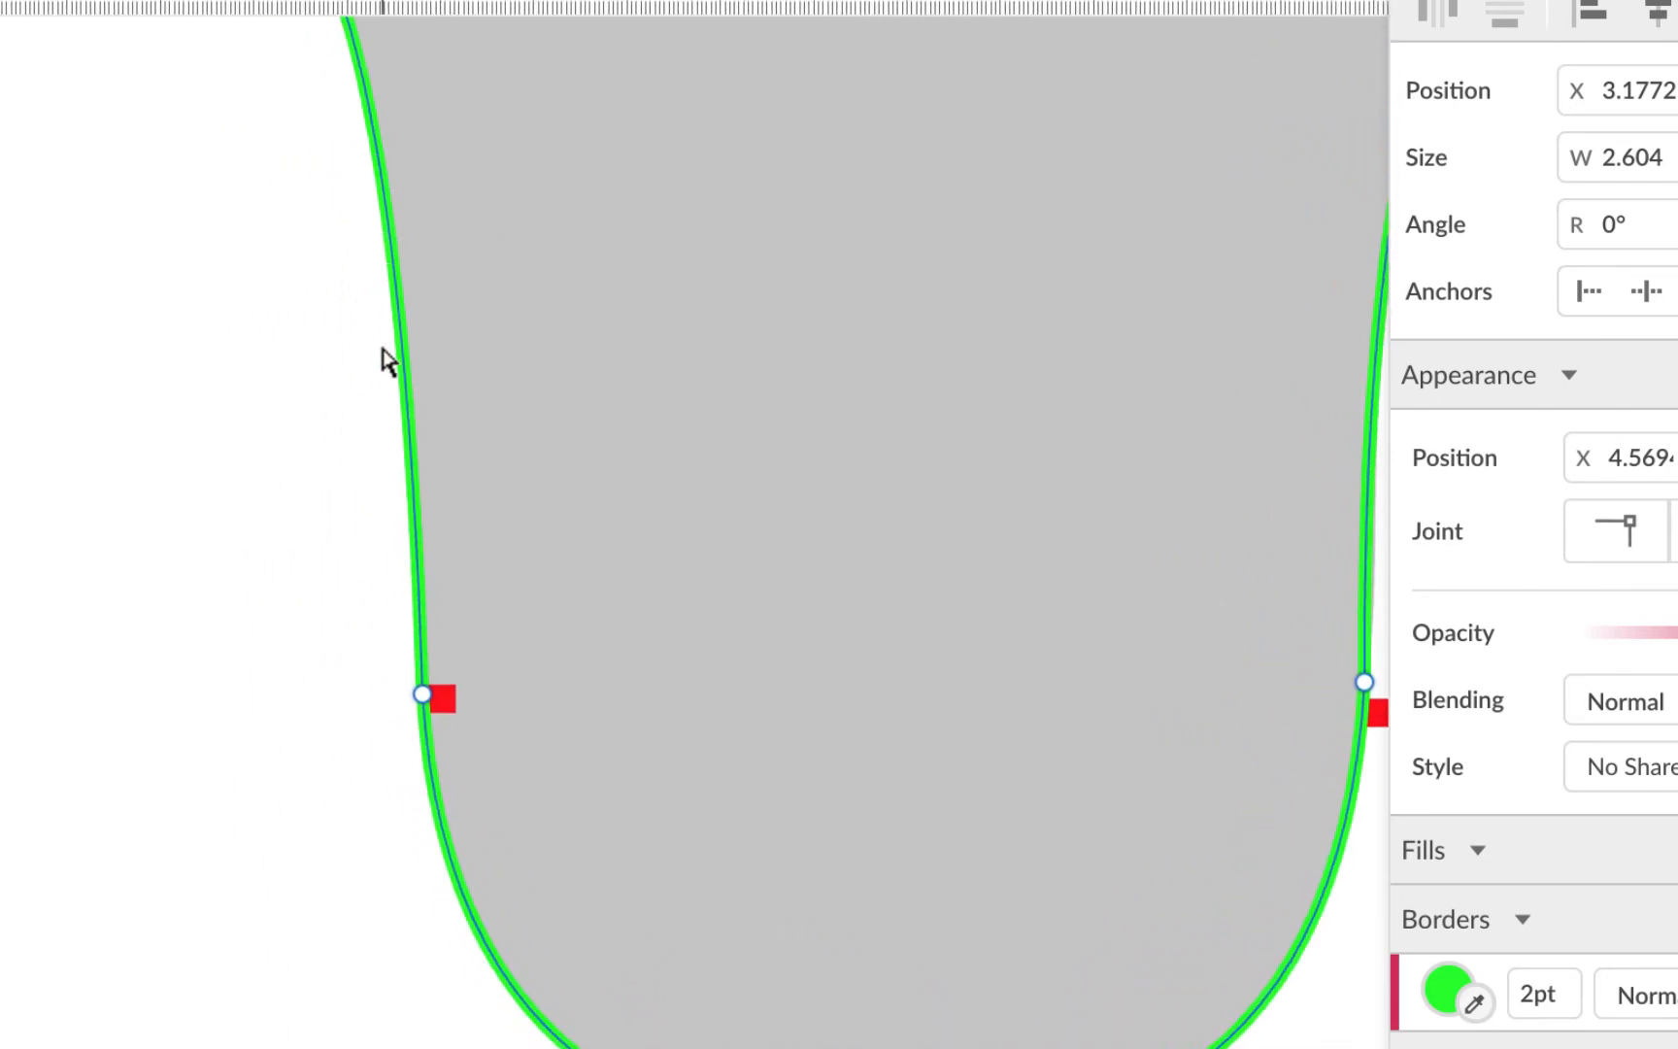
scroll(629, 542, "right", 1)
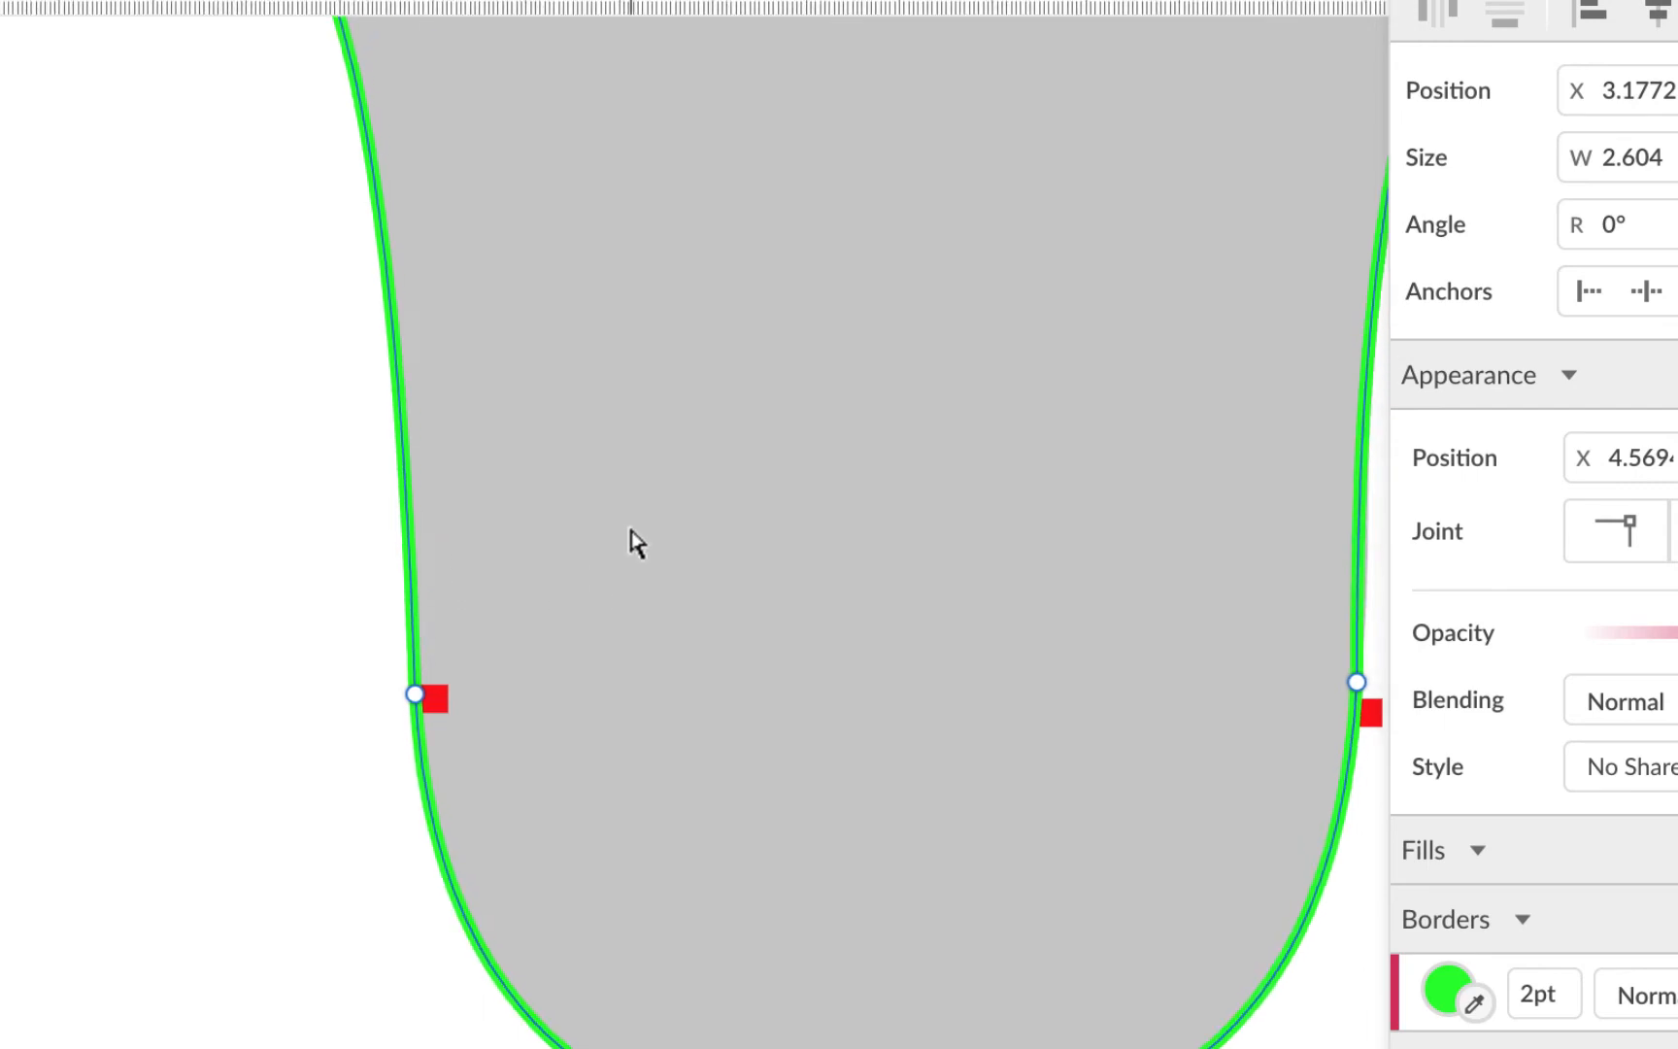
scroll(629, 541, "down", 7)
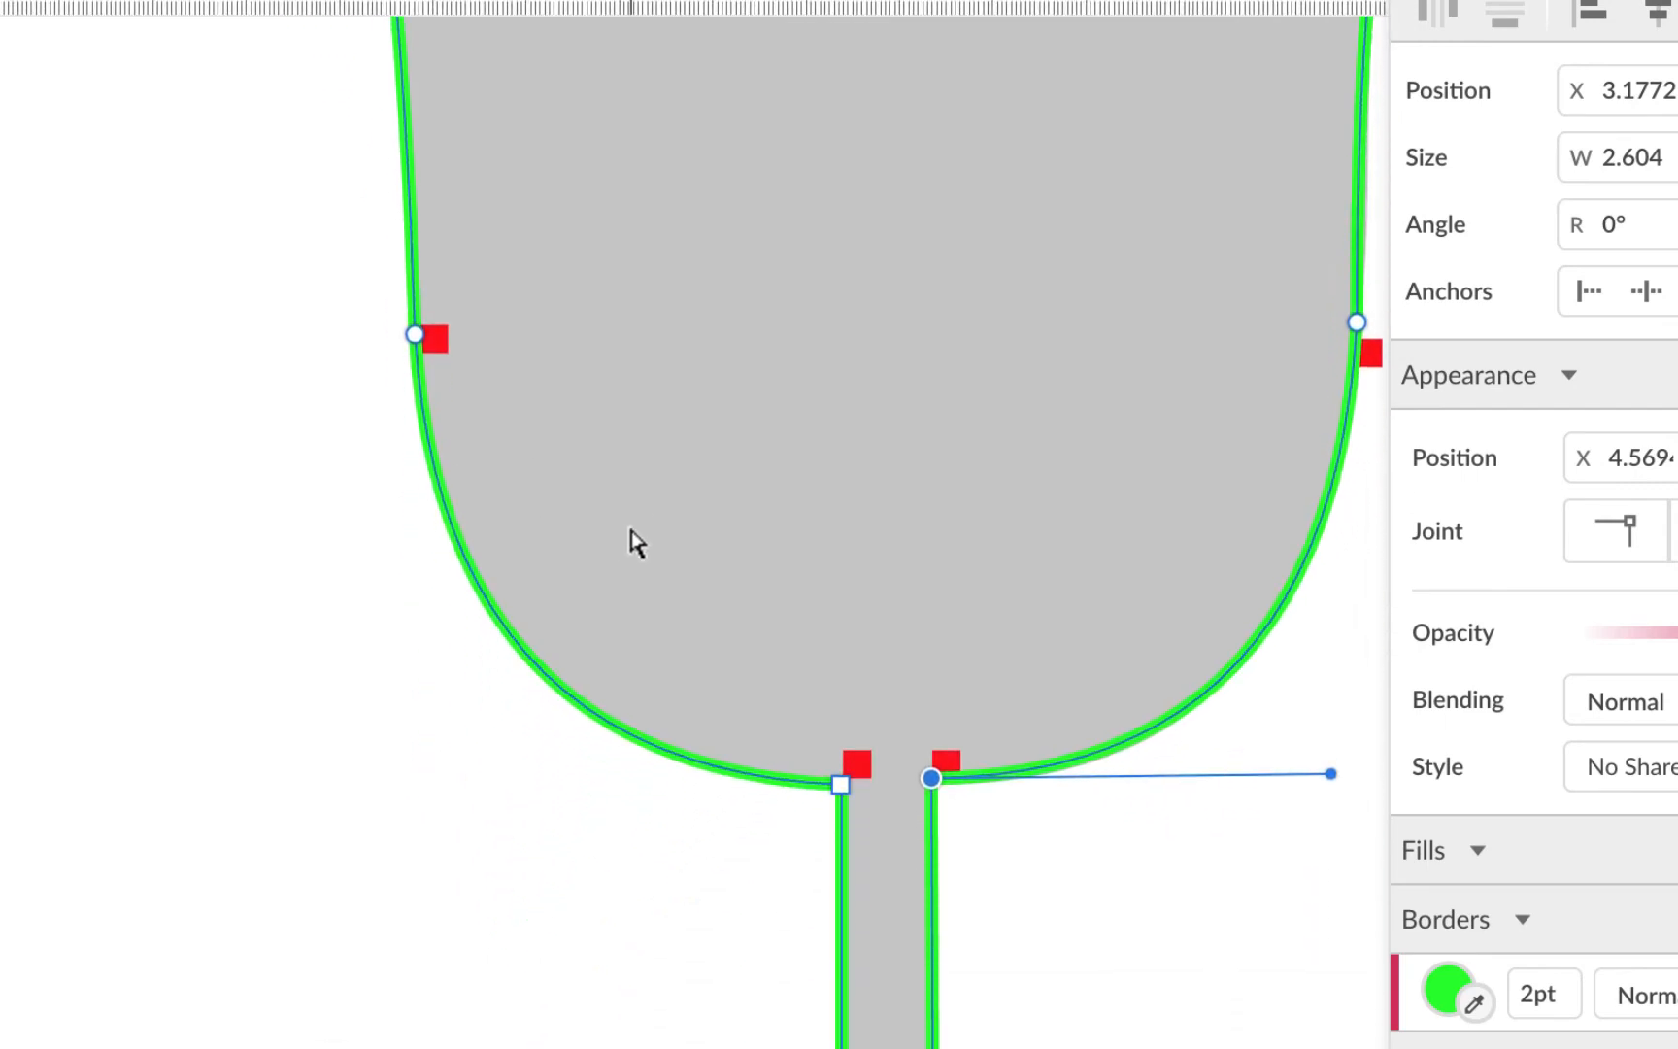
scroll(632, 542, "down", 6)
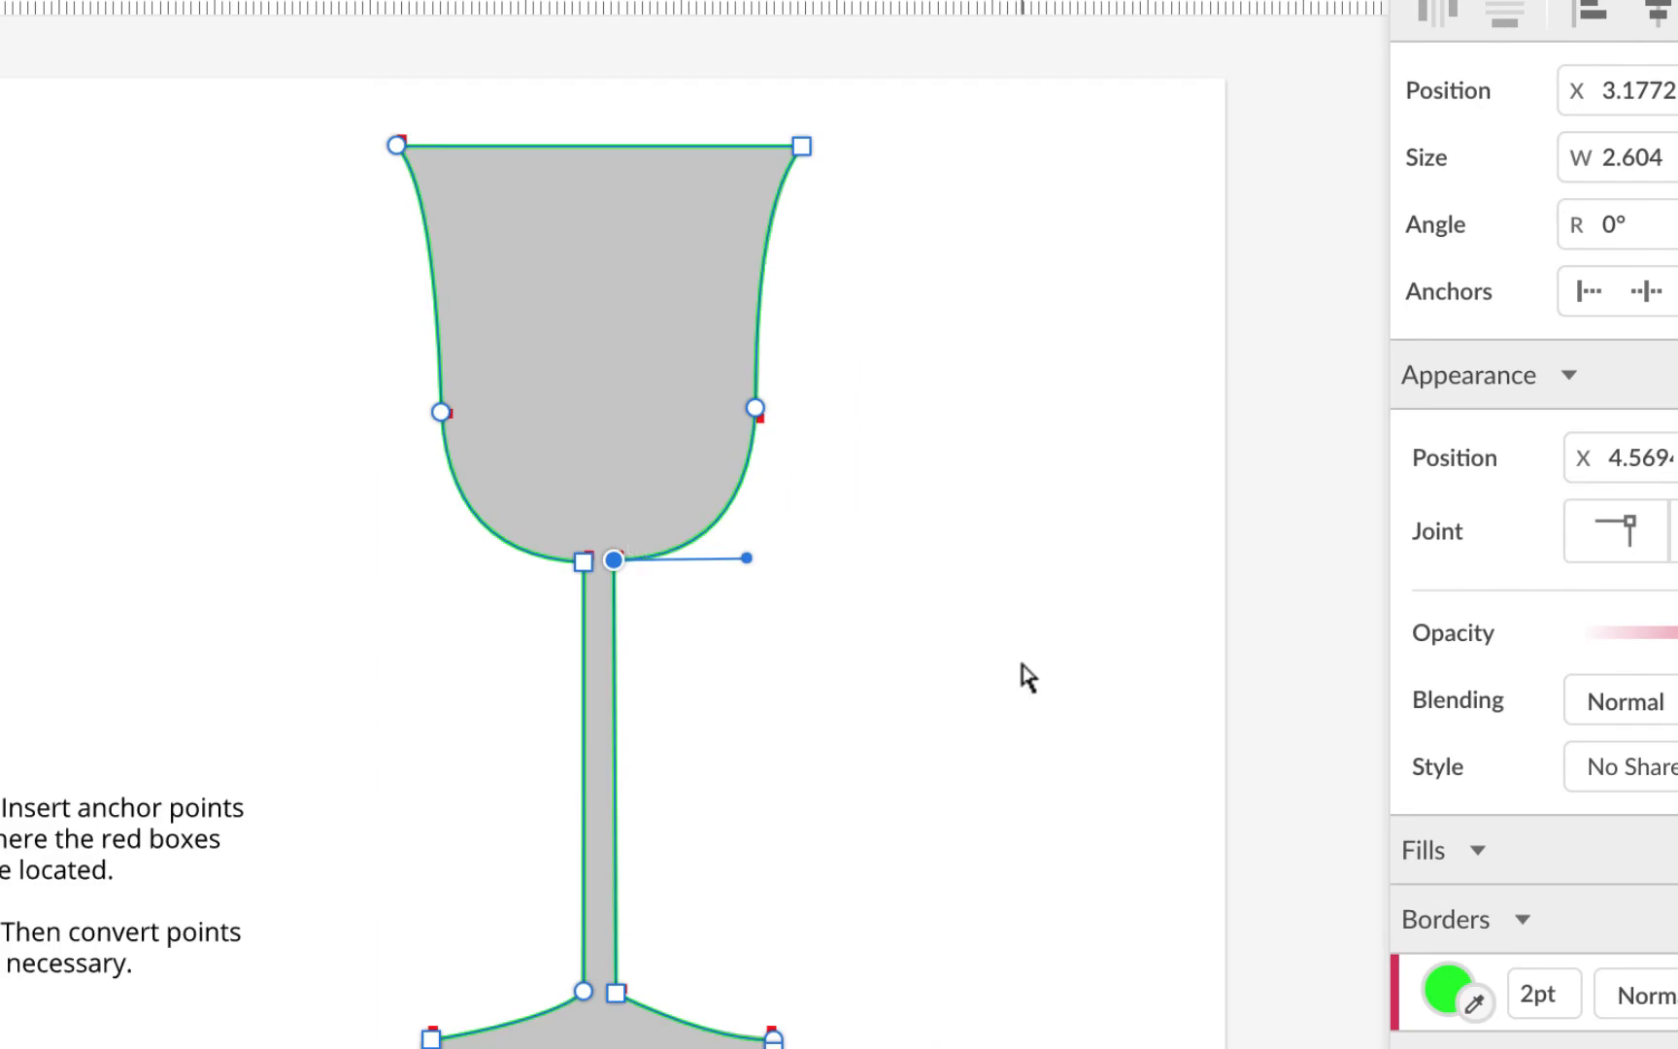
scroll(1027, 677, "down", 2)
scroll(1028, 677, "left", 1)
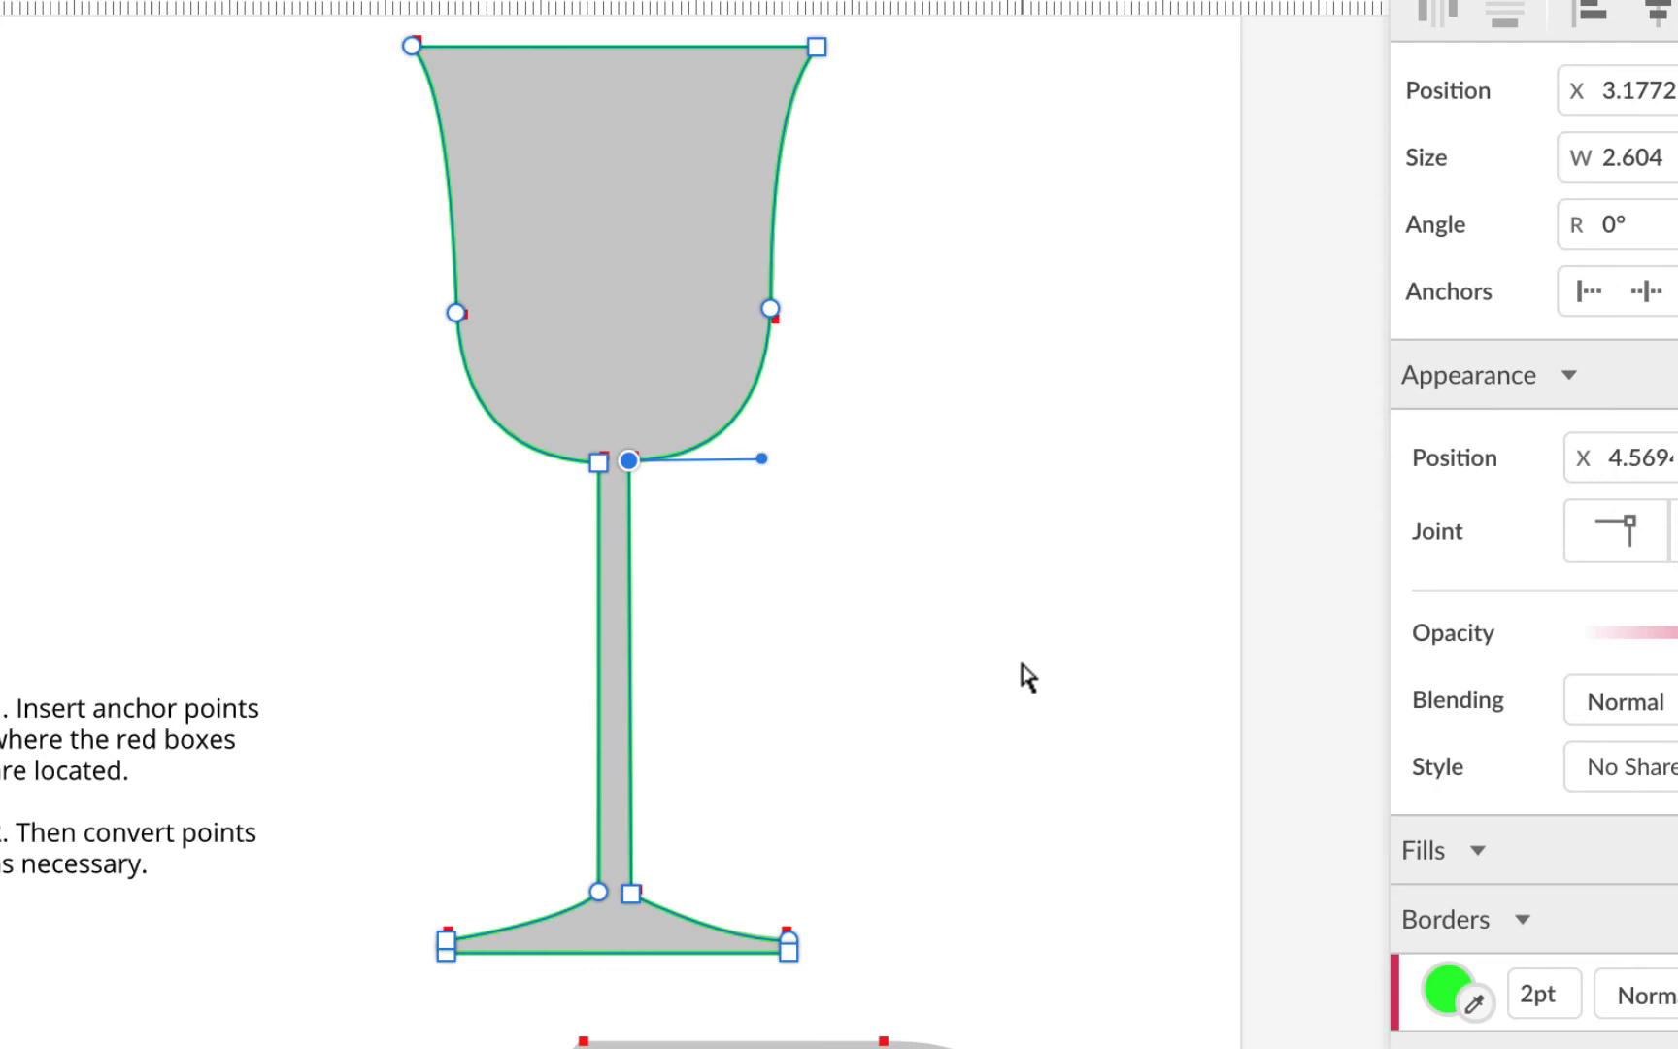
scroll(1027, 677, "down", 5)
scroll(1027, 677, "left", 1)
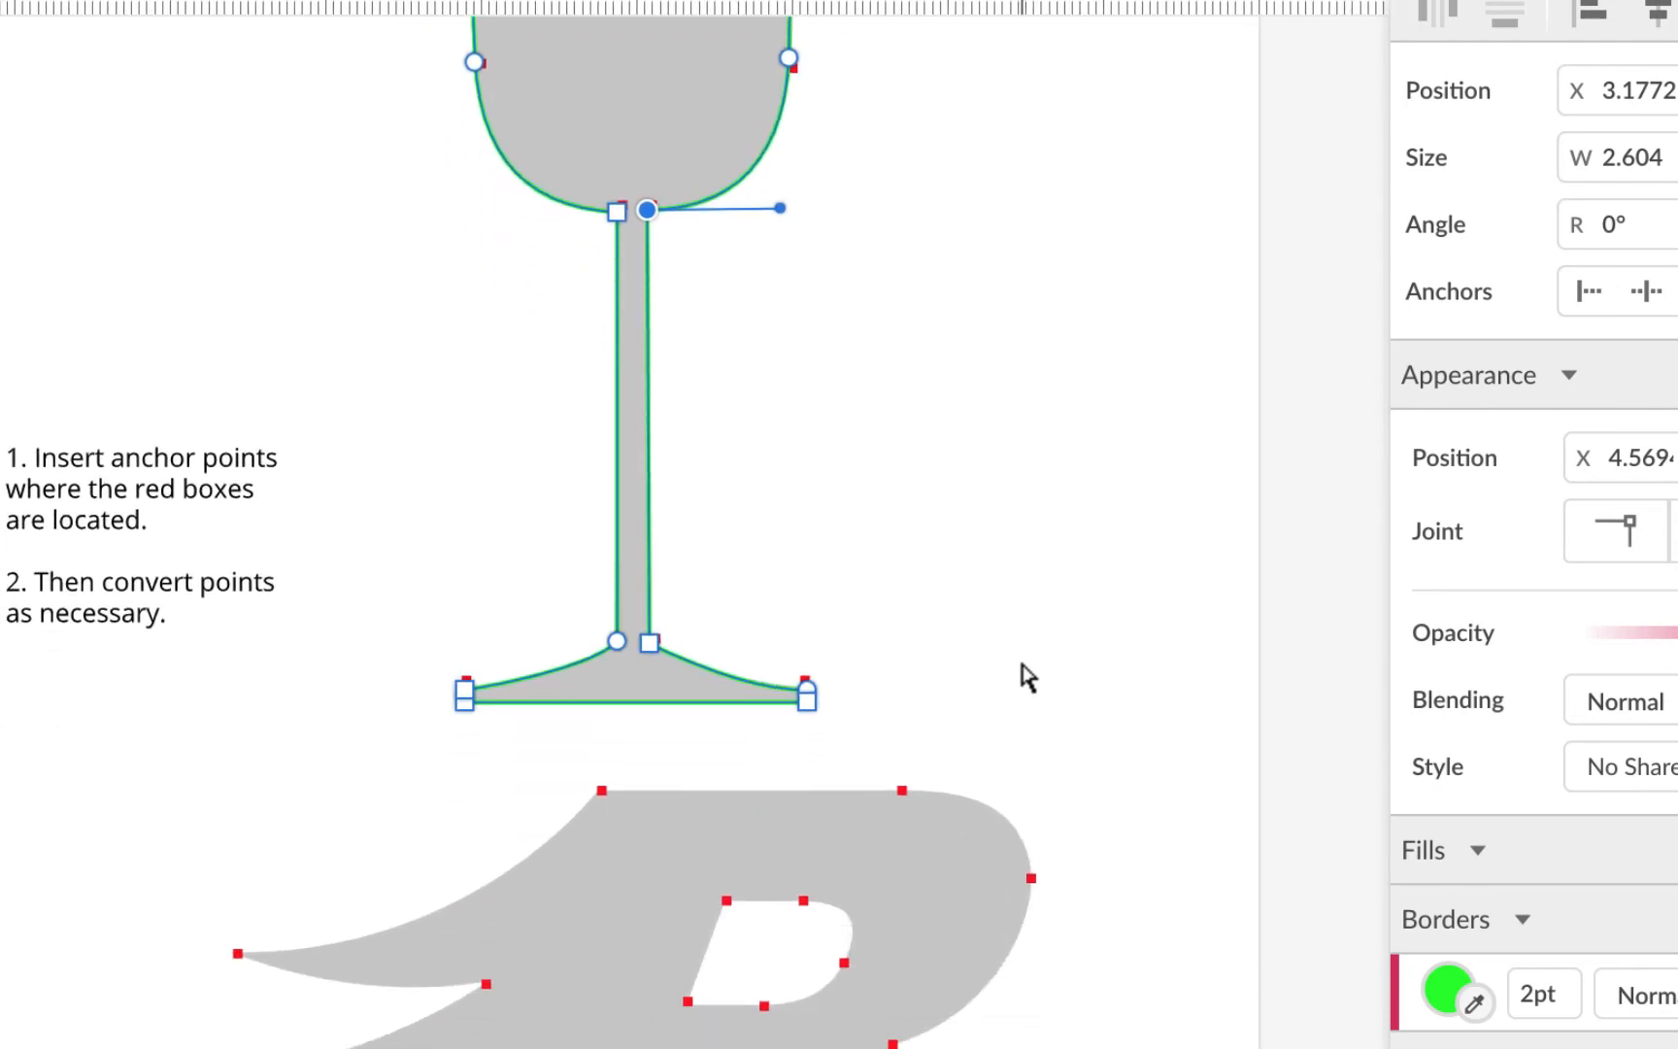
scroll(1028, 677, "down", 8)
scroll(1027, 676, "left", 1)
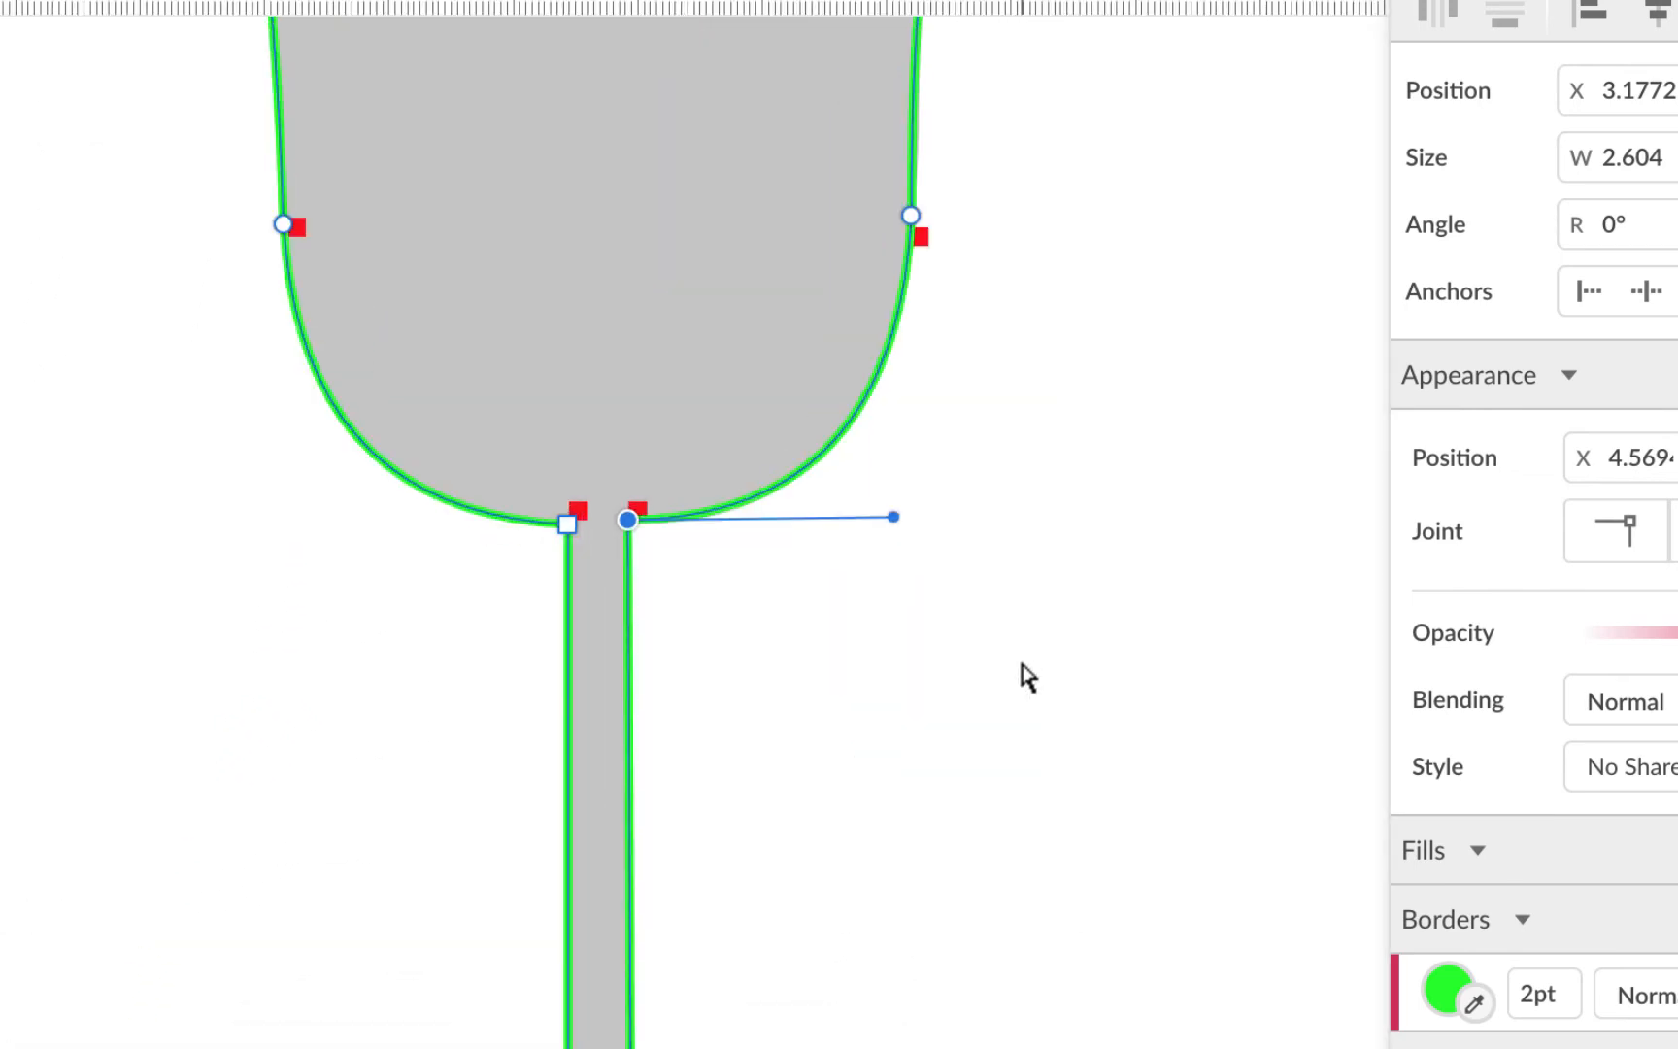
scroll(1028, 677, "down", 14)
scroll(1027, 677, "down", 14)
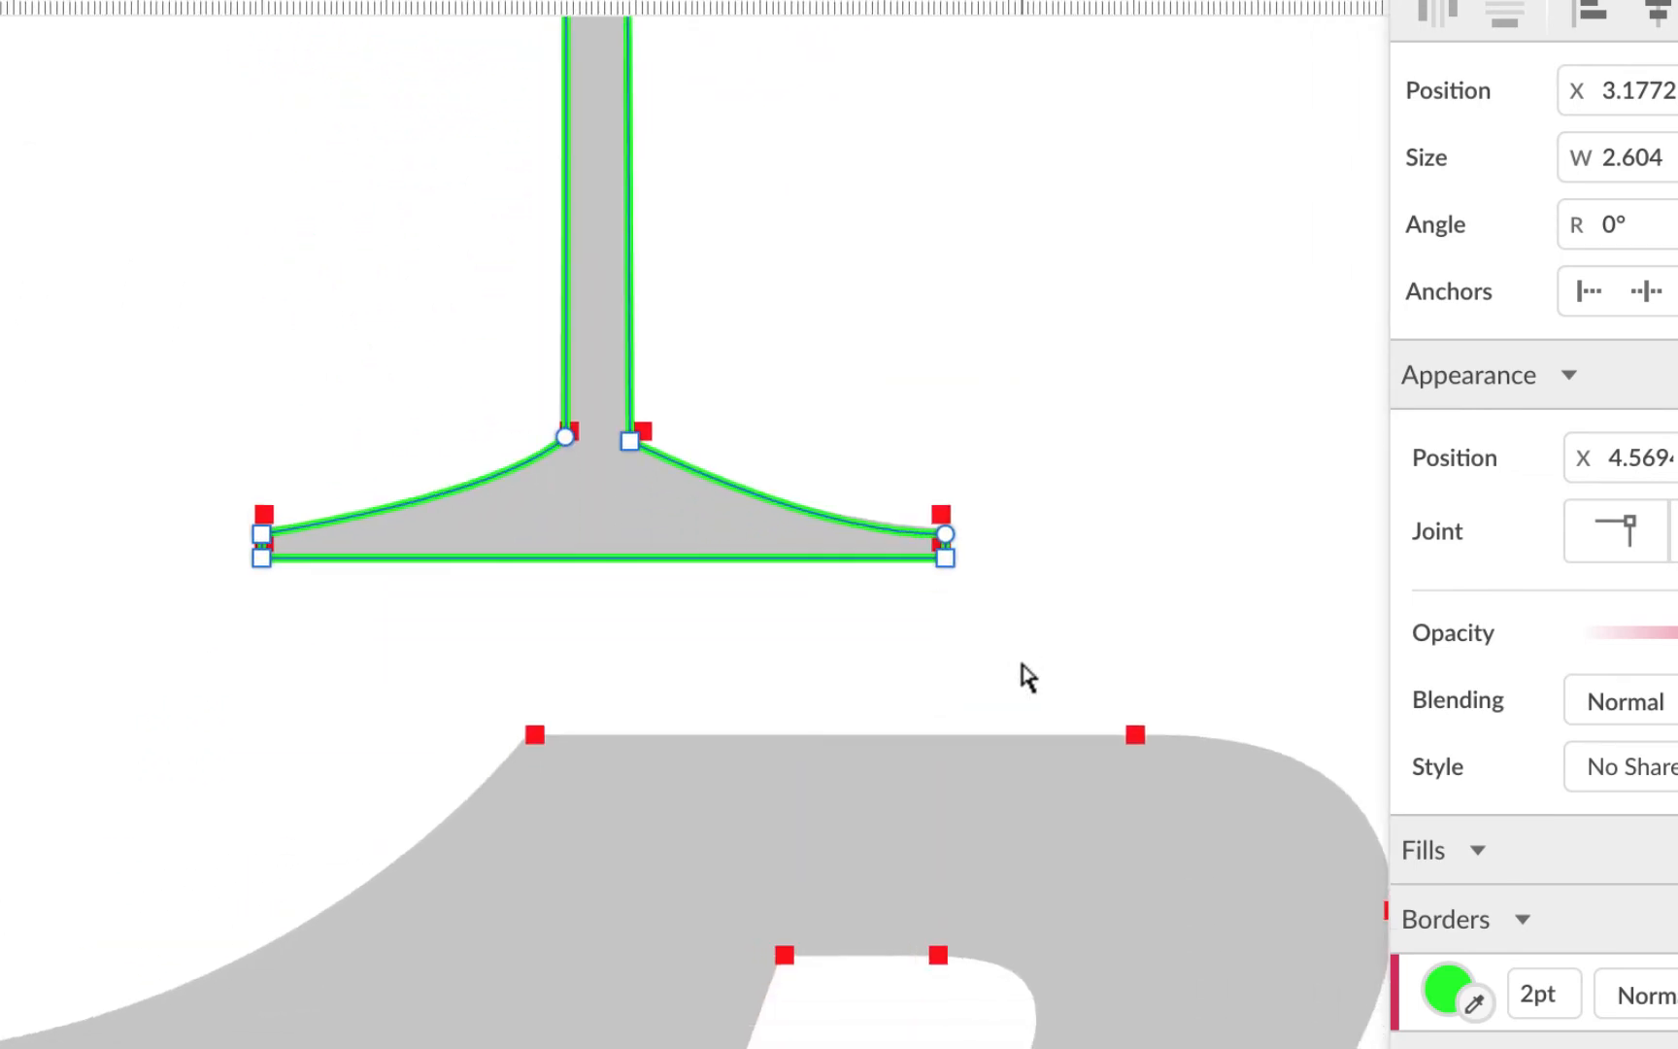
scroll(1027, 677, "left", 2)
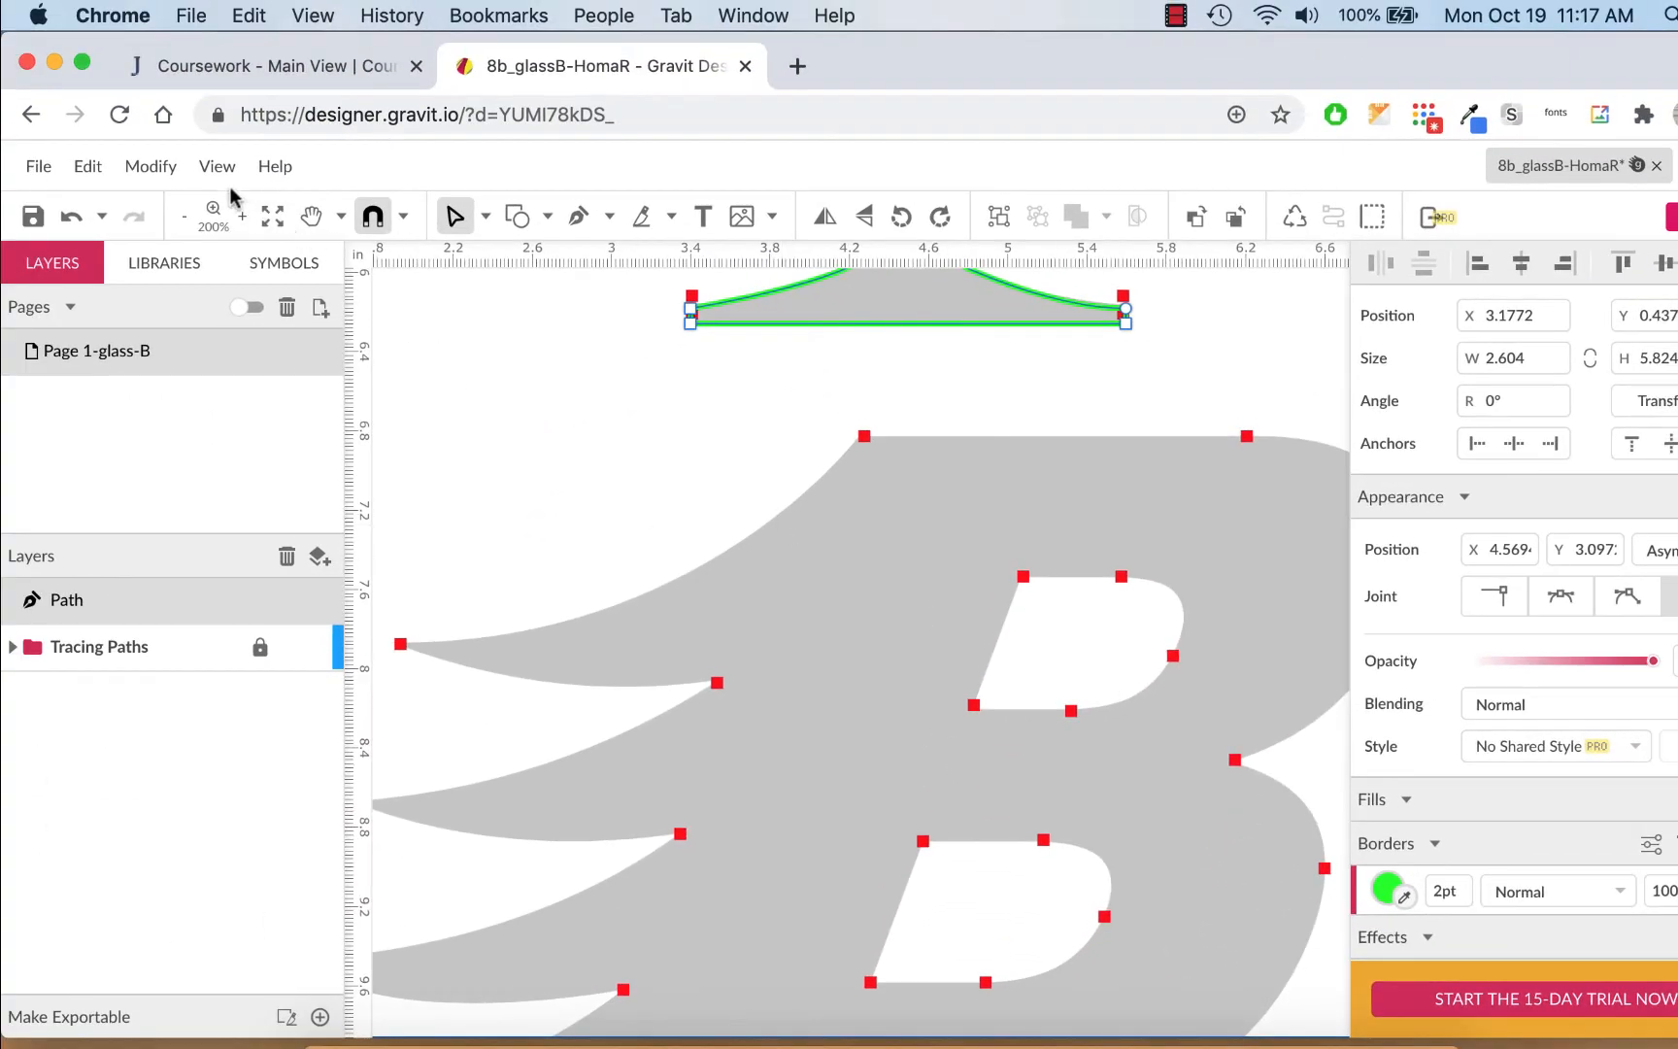
Hide the Inspector panel via the View menu and scroll the canvas to bring the winged B into view
left_click(215, 167)
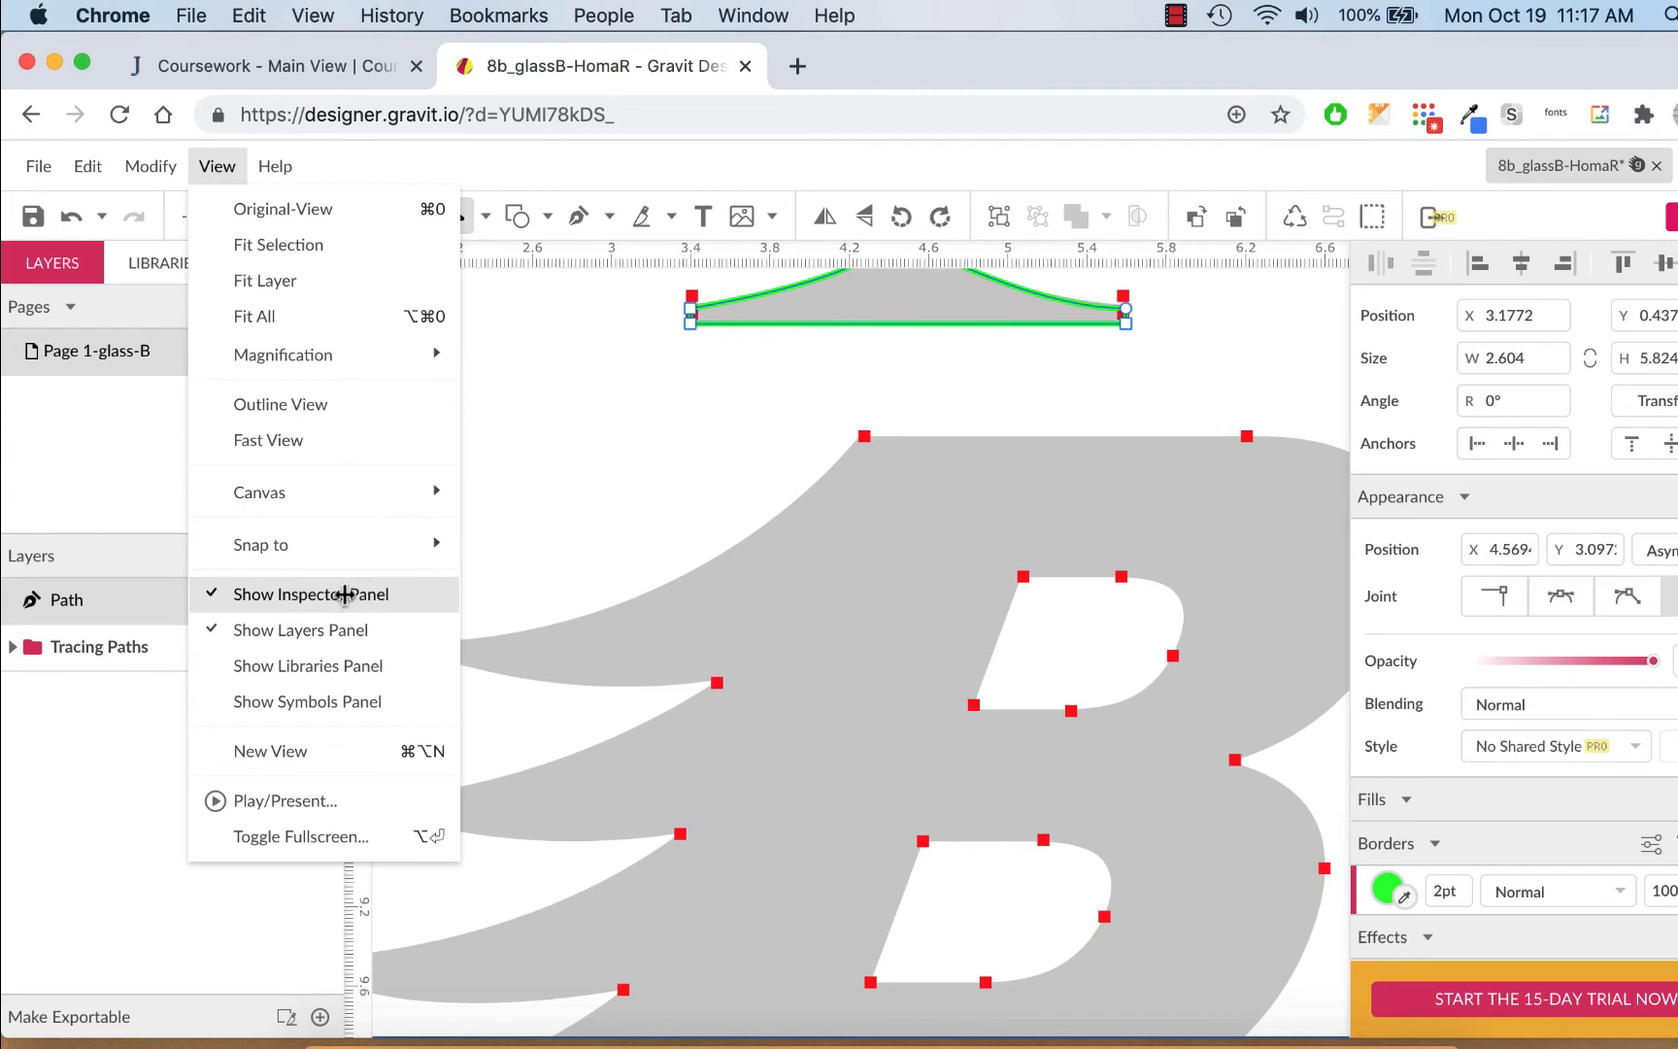
left_click(310, 593)
scroll(612, 686, "down", 2)
scroll(611, 685, "left", 4)
scroll(612, 686, "down", 2)
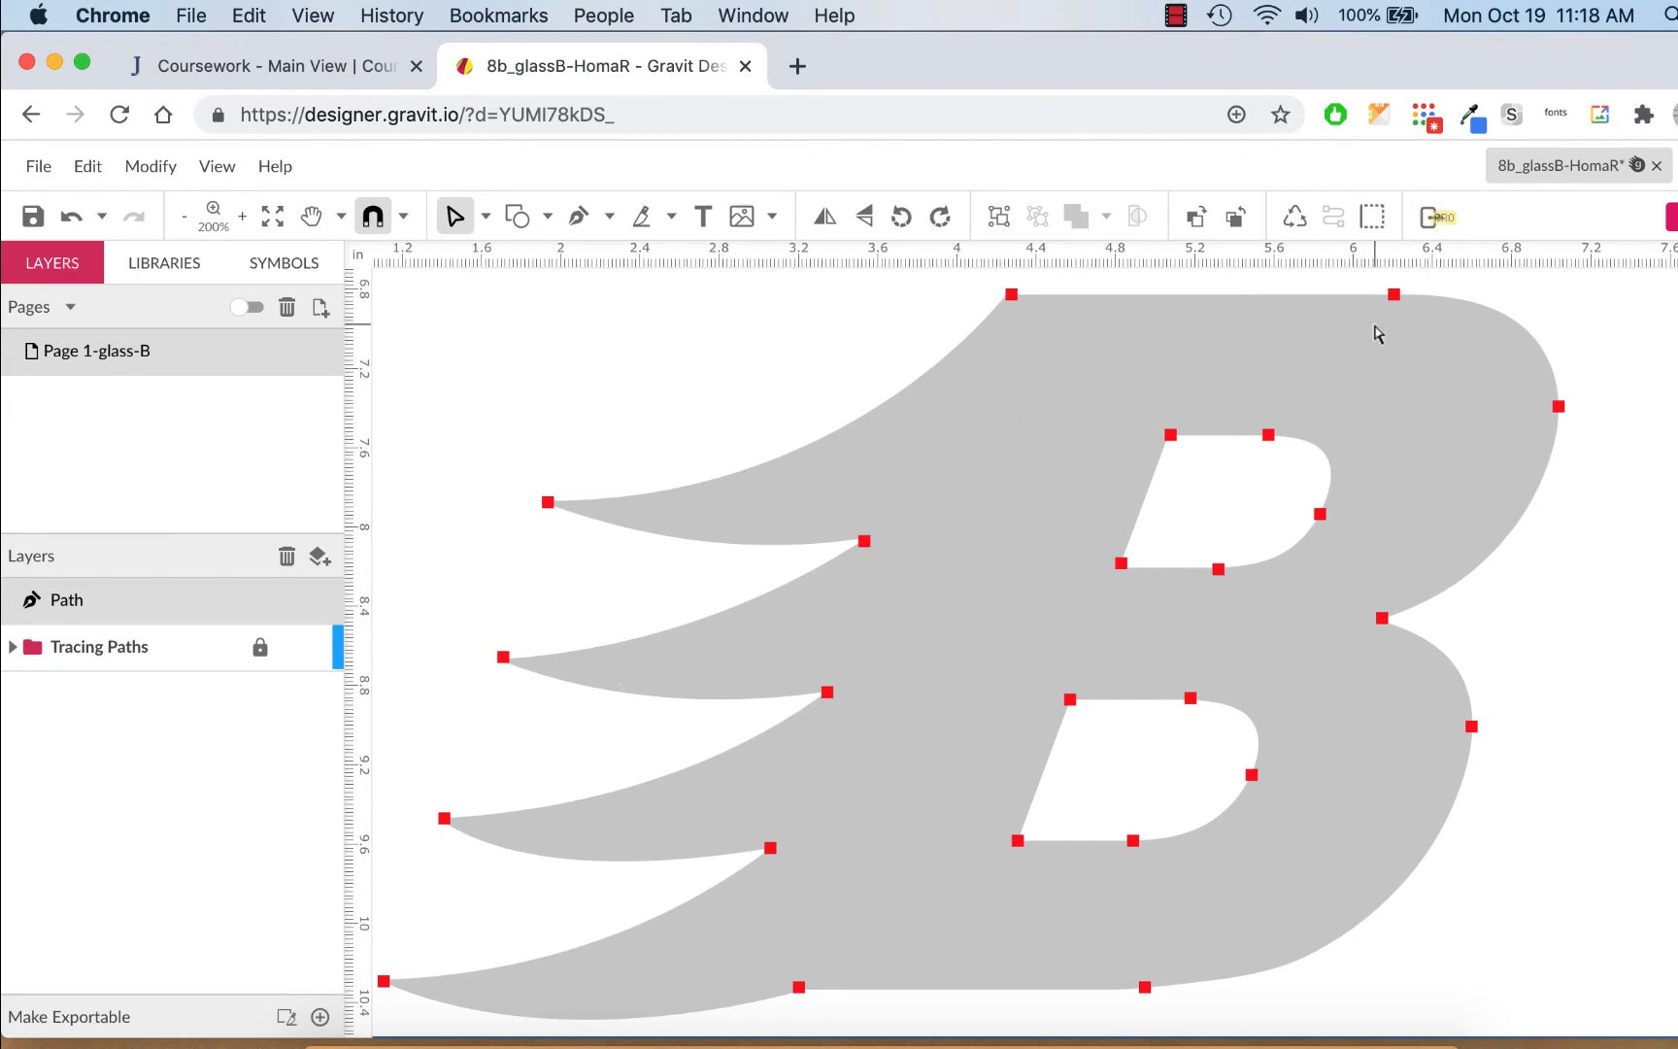
scroll(1378, 334, "down", 2)
scroll(1377, 334, "up", 6)
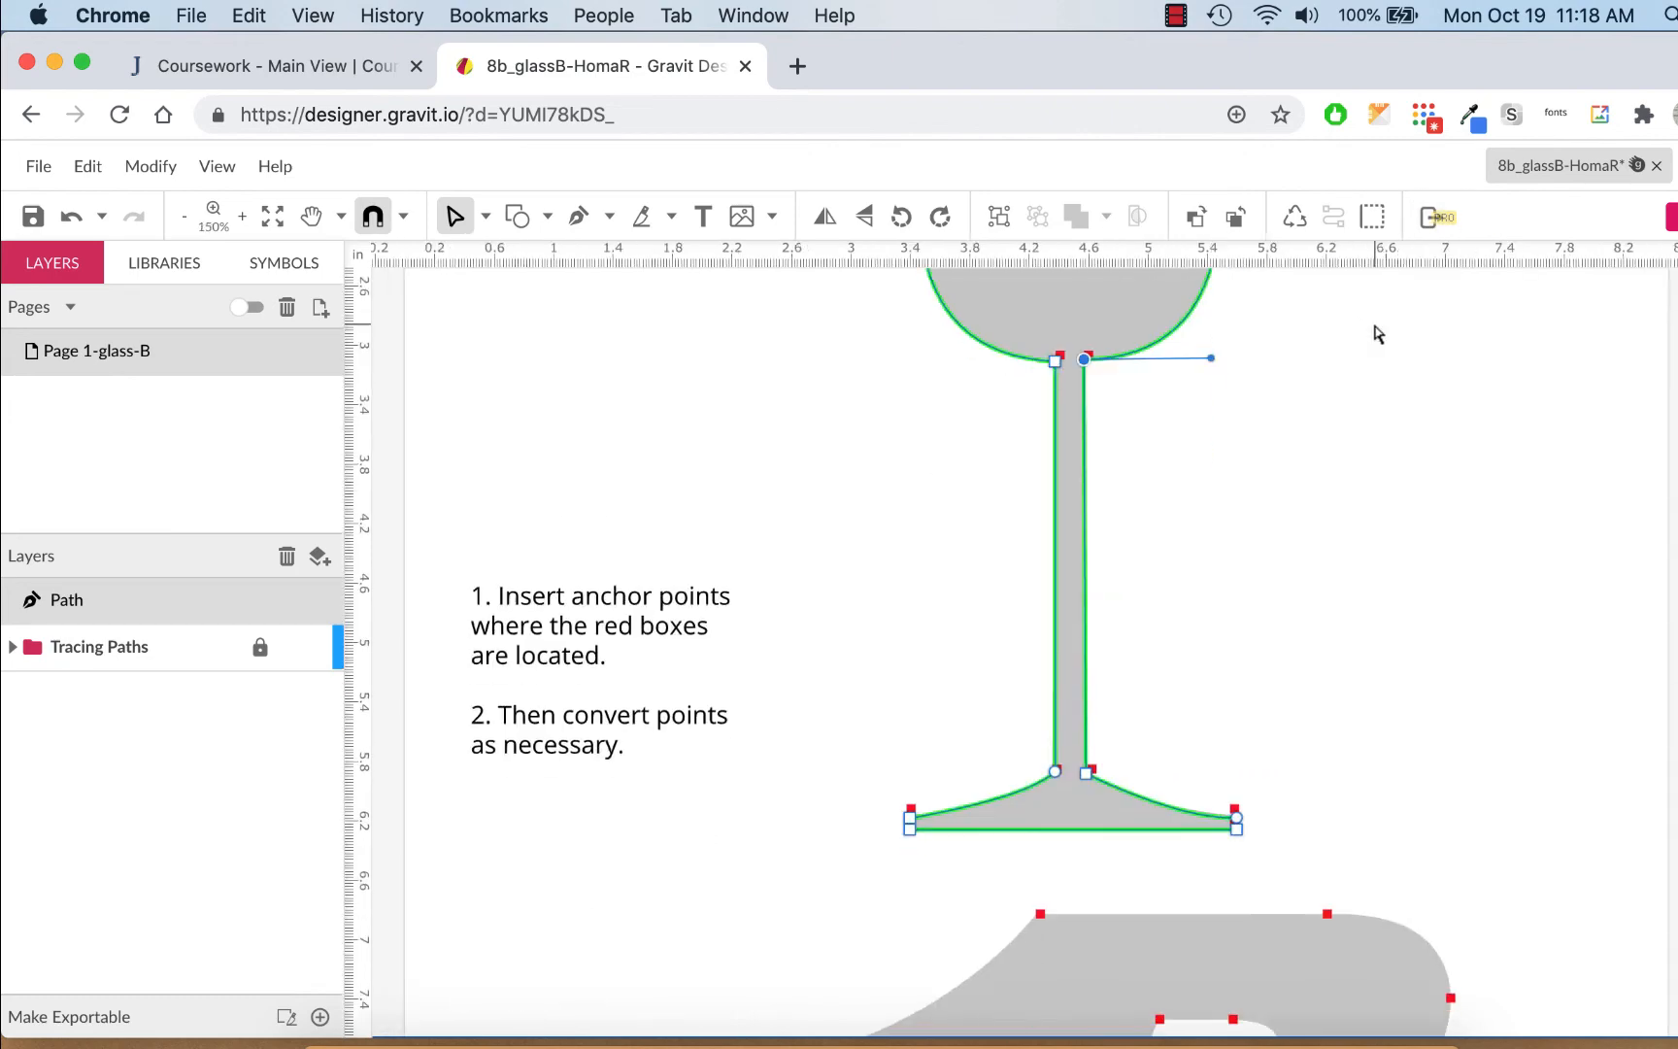
scroll(1378, 334, "down", 6)
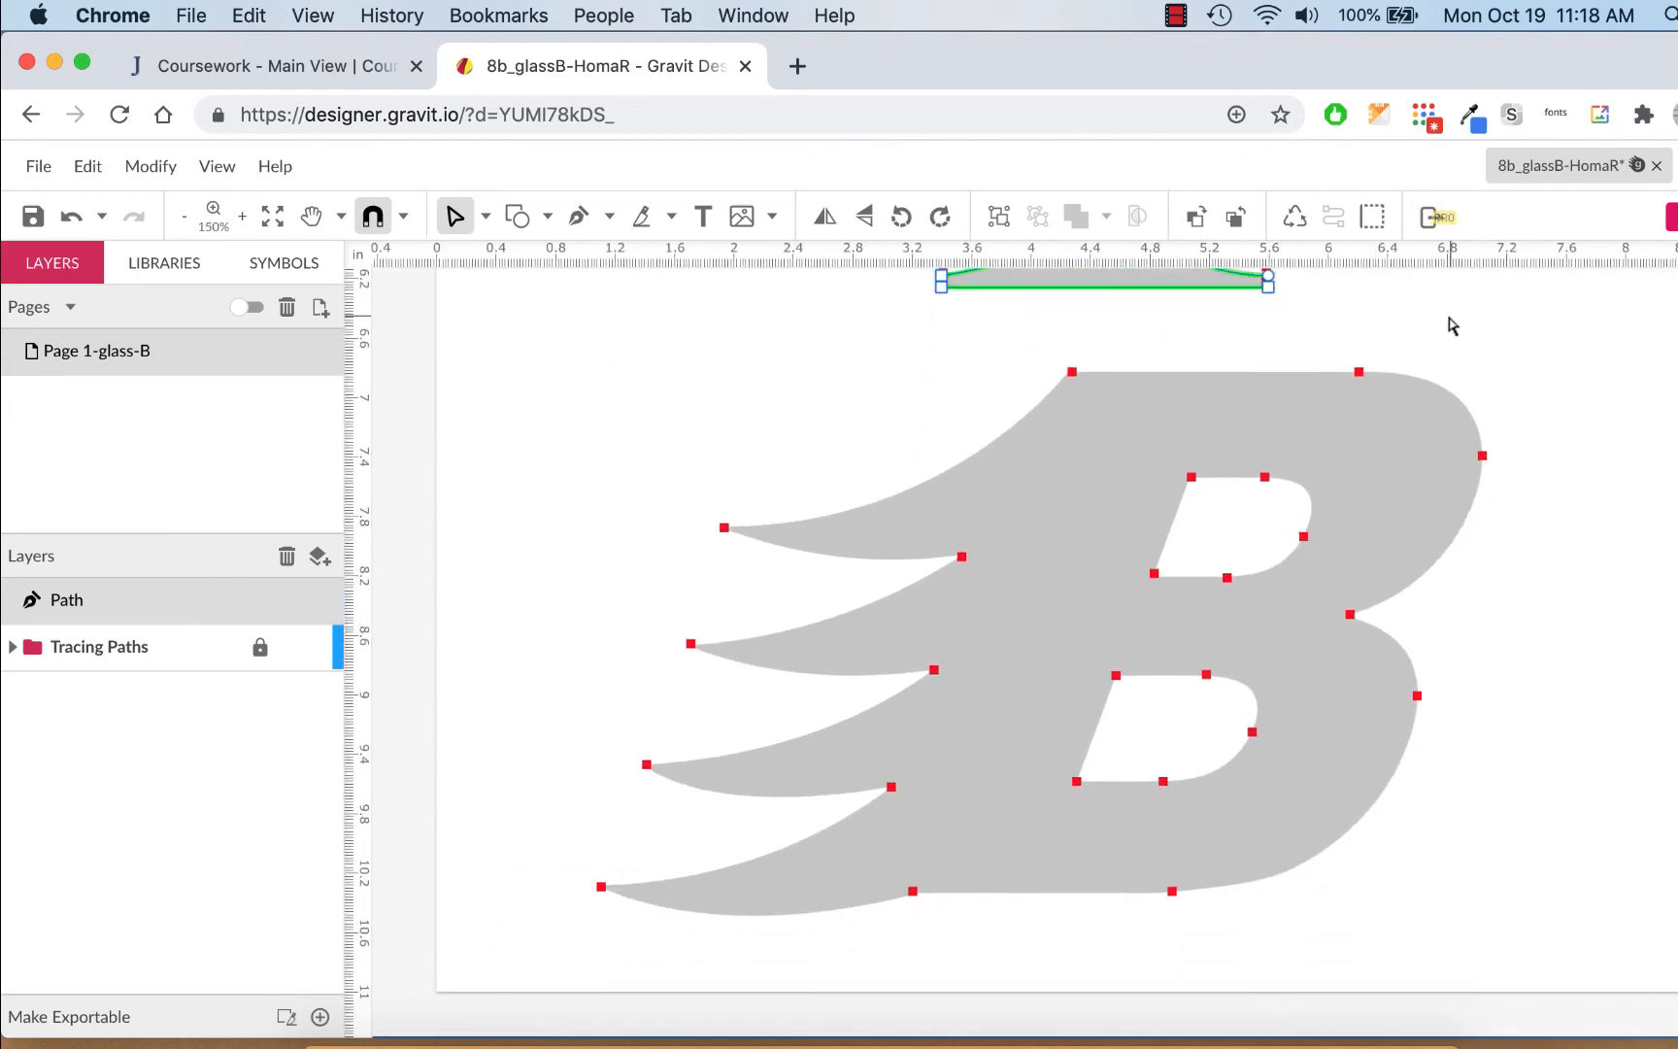
scroll(1473, 338, "right", 2)
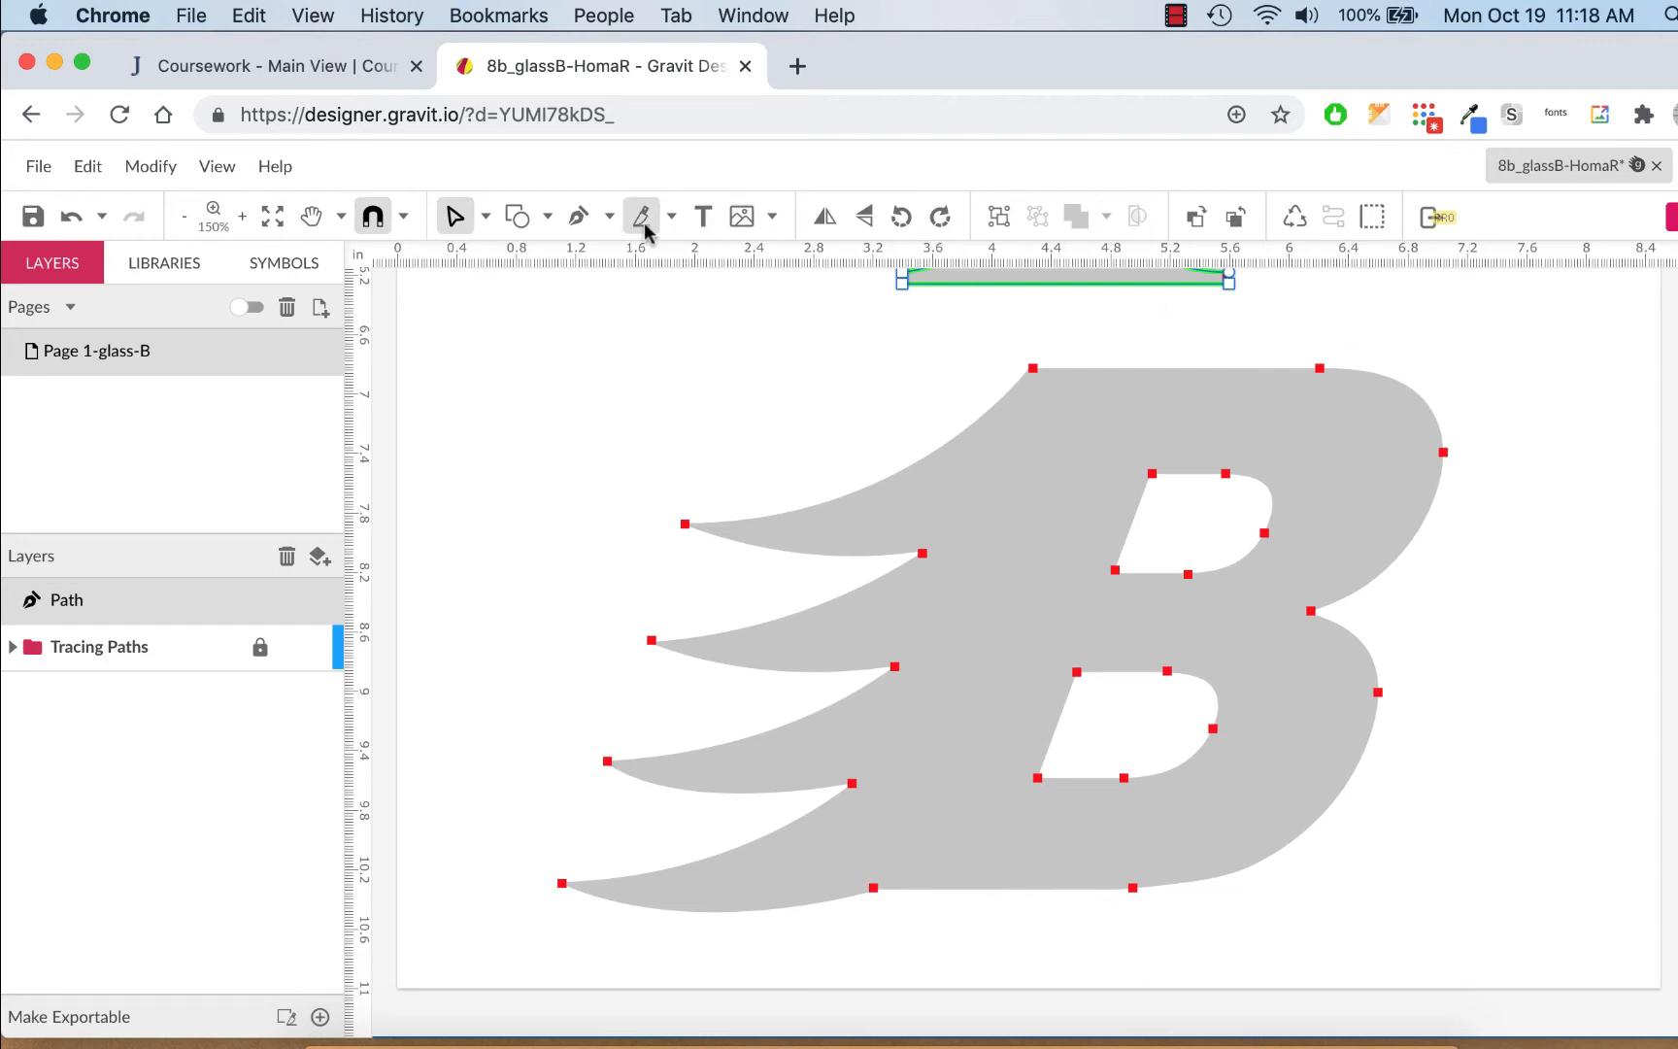
With the Pen tool, trace the B's straight top edge, right-hand curves and straight bottom edge
left_click(579, 215)
scroll(998, 378, "up", 1)
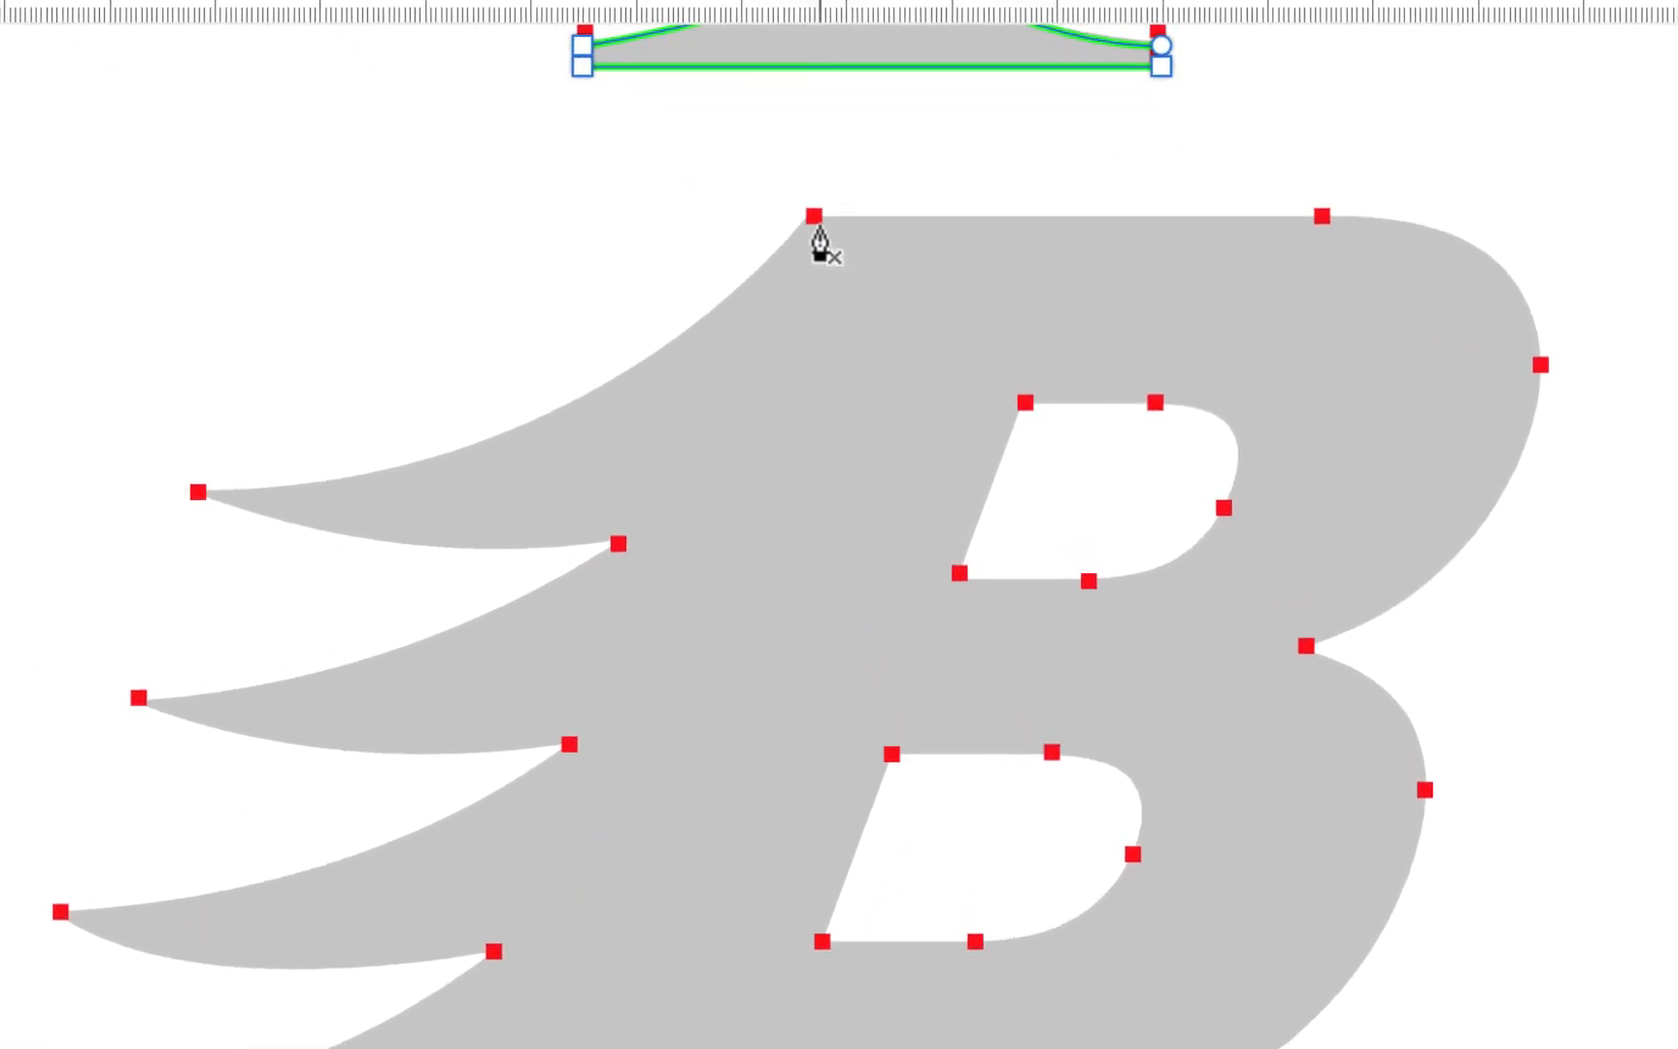
left_click(819, 222)
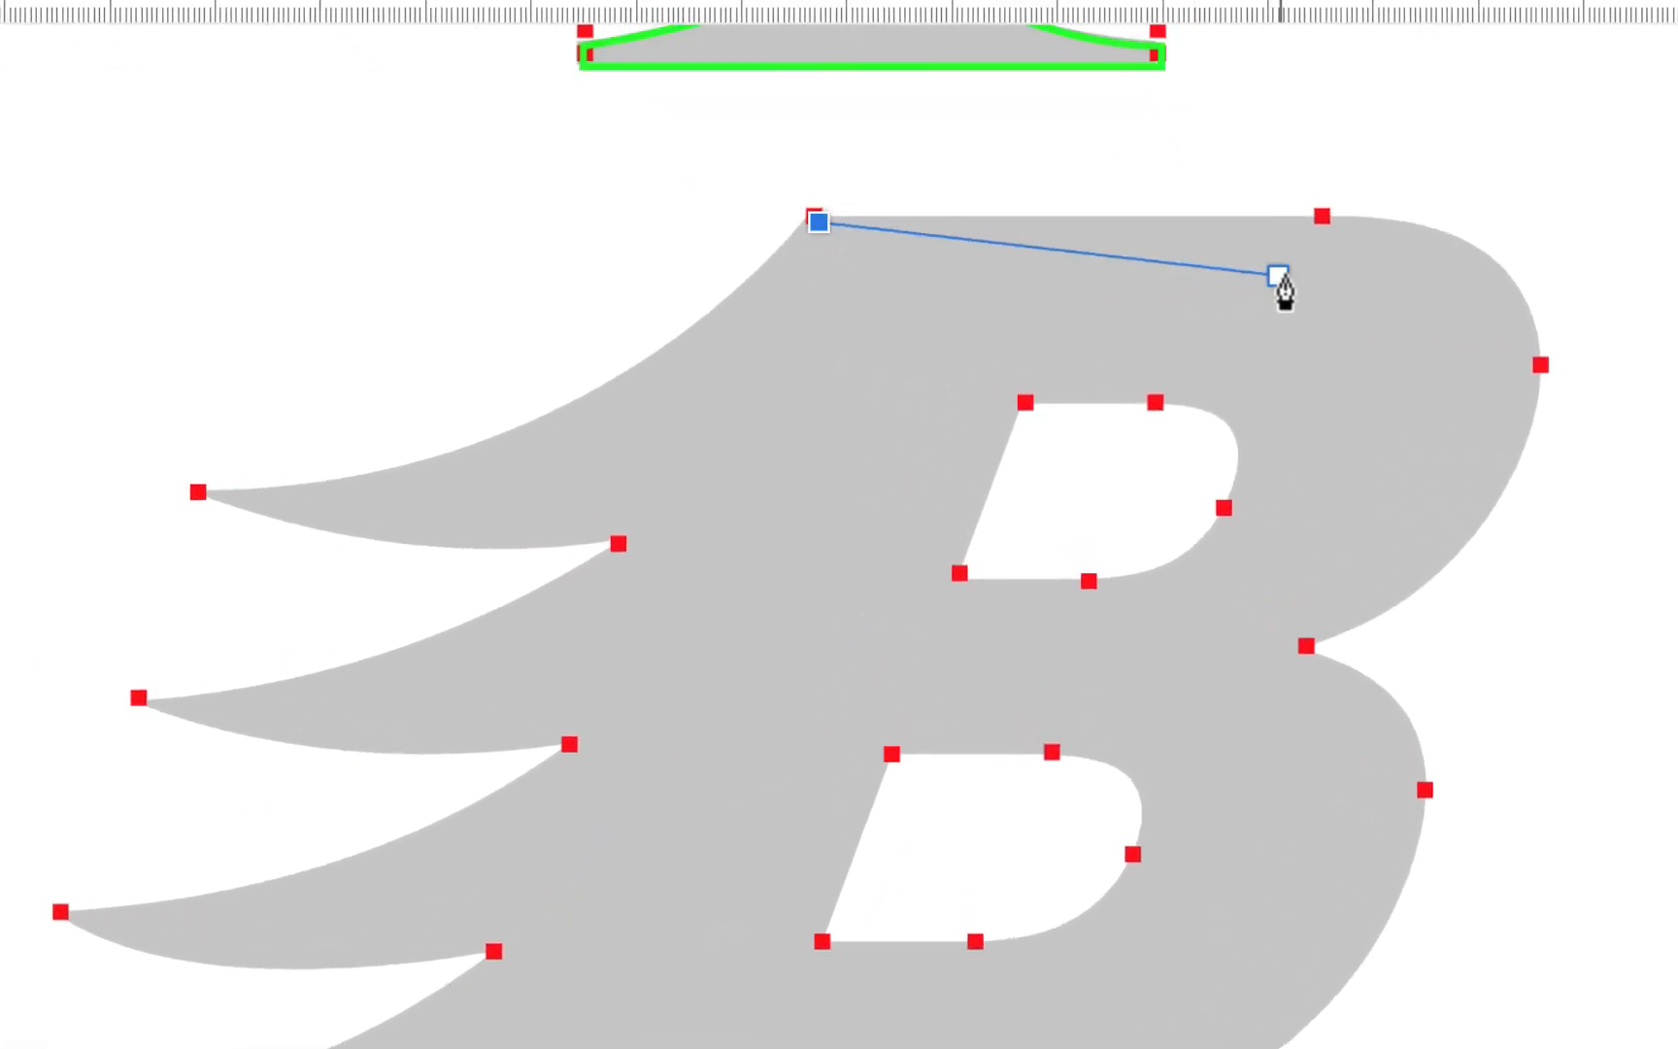
left_click(1325, 220)
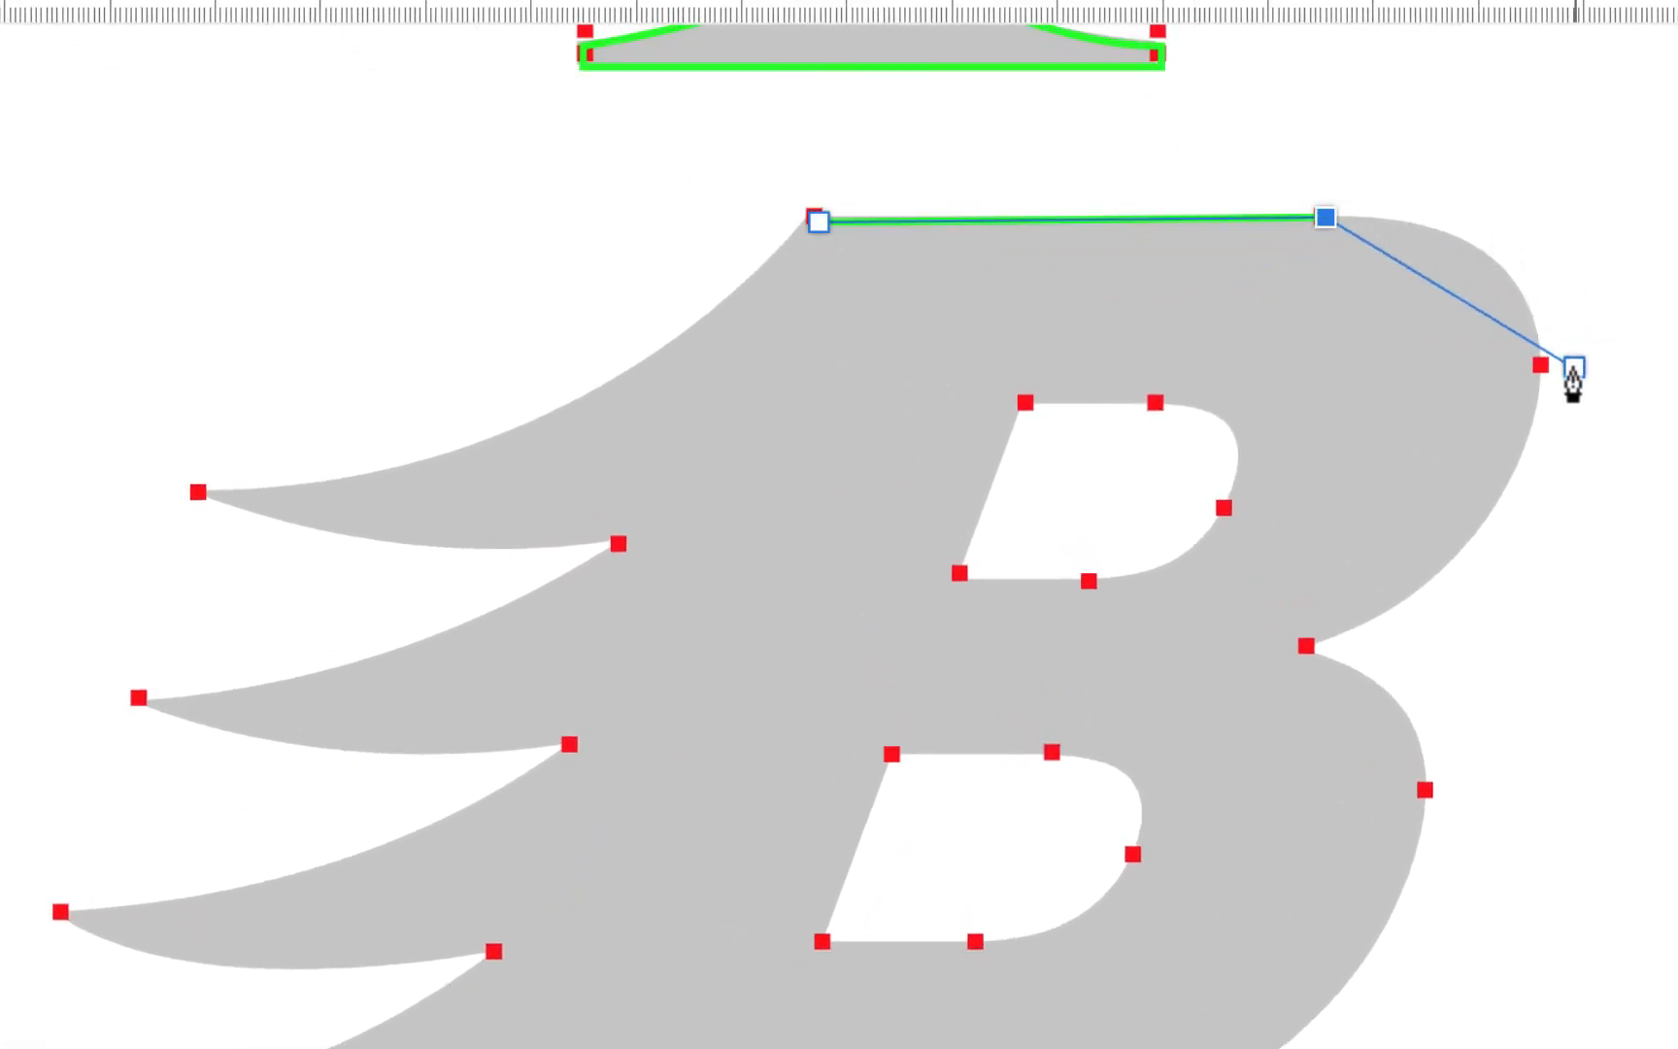
left_click_drag(1544, 366, 1523, 524)
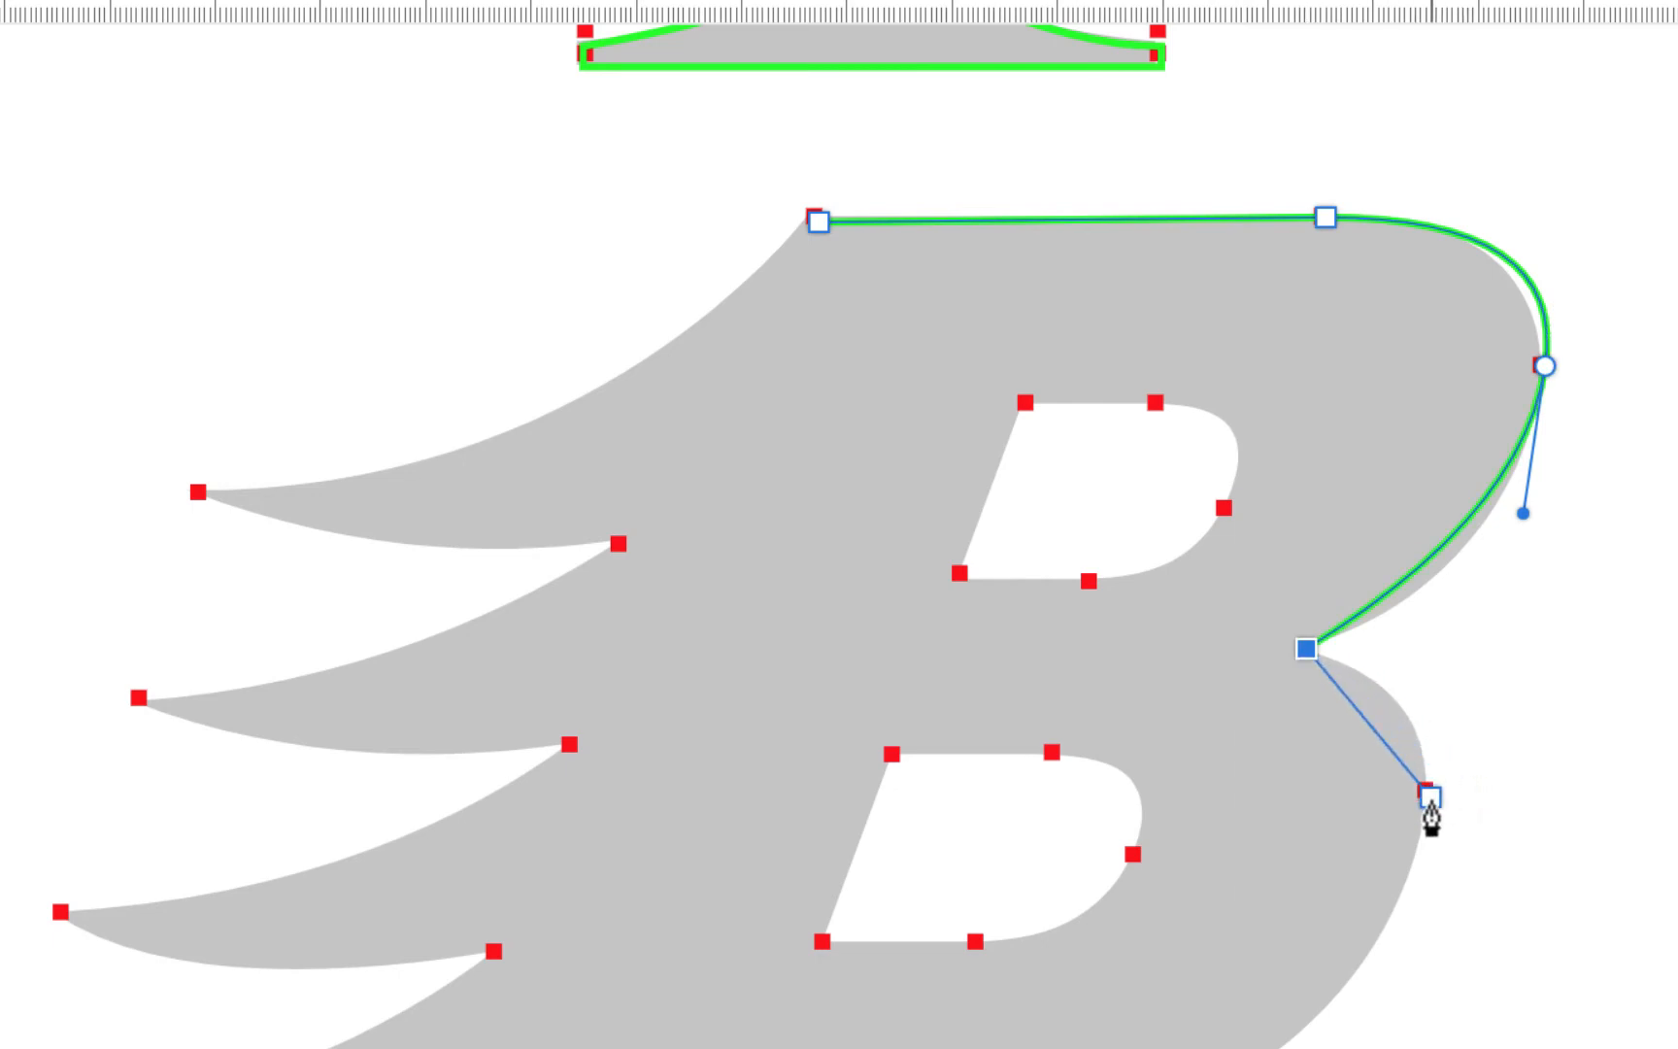
left_click_drag(1430, 799, 1402, 907)
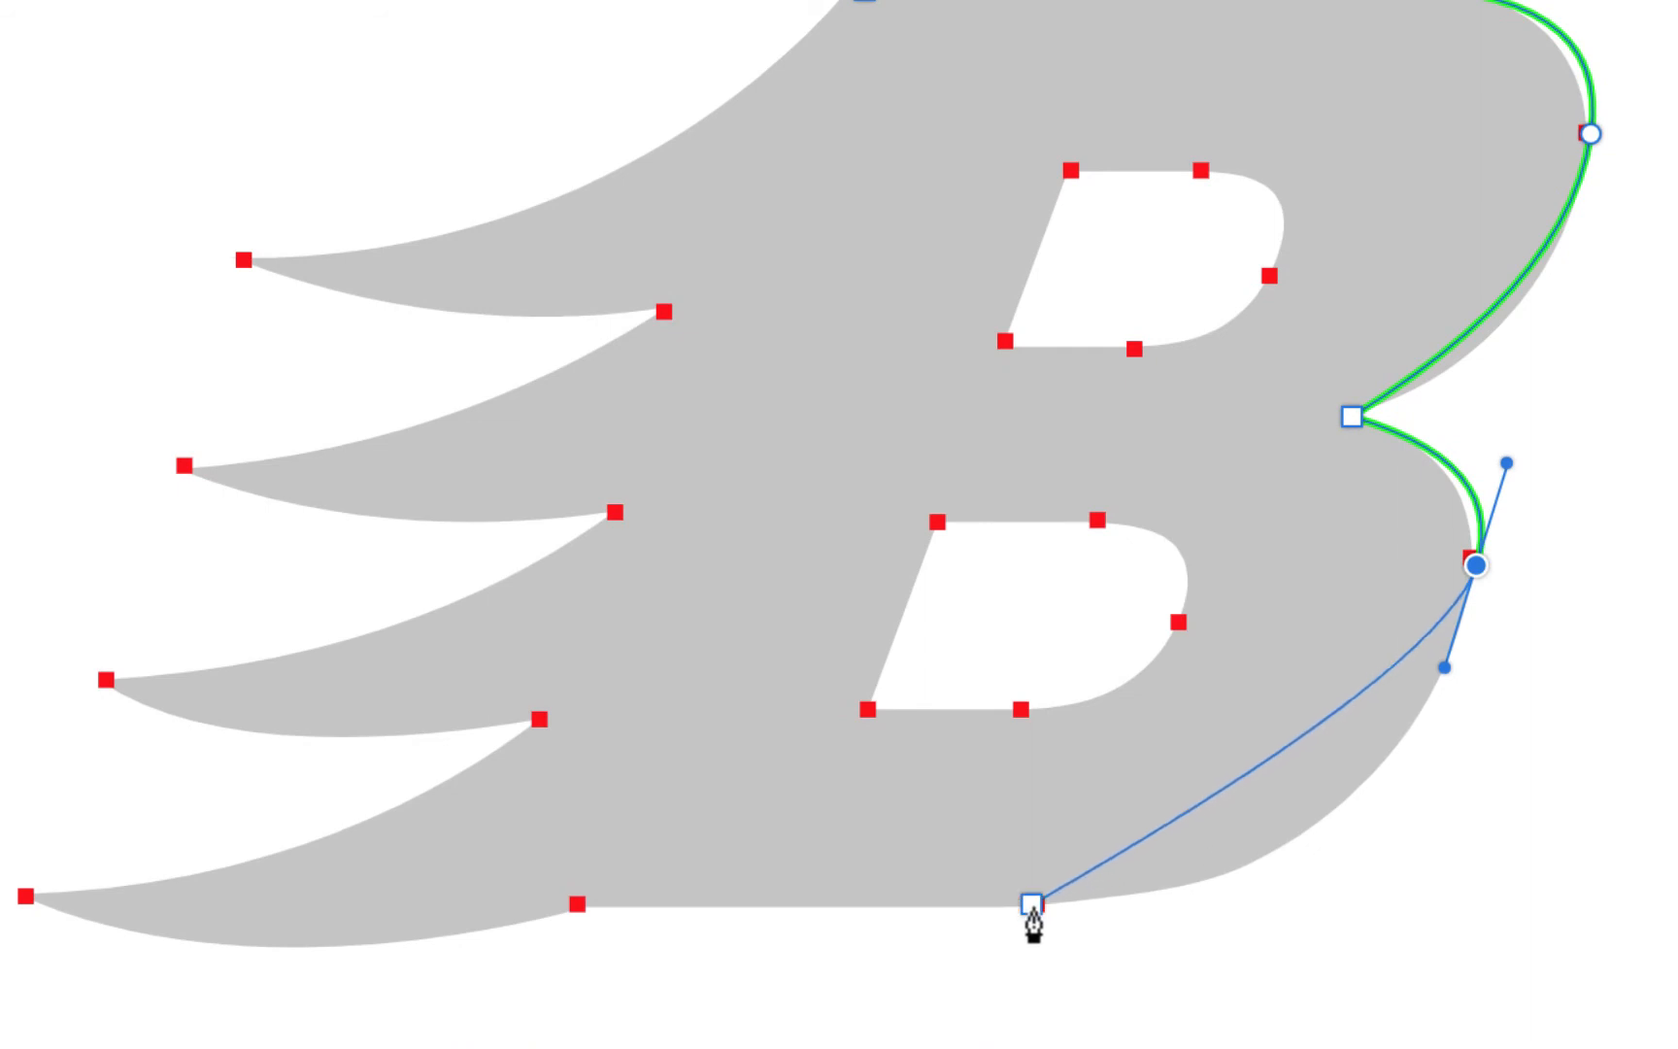
left_click_drag(1035, 910, 689, 929)
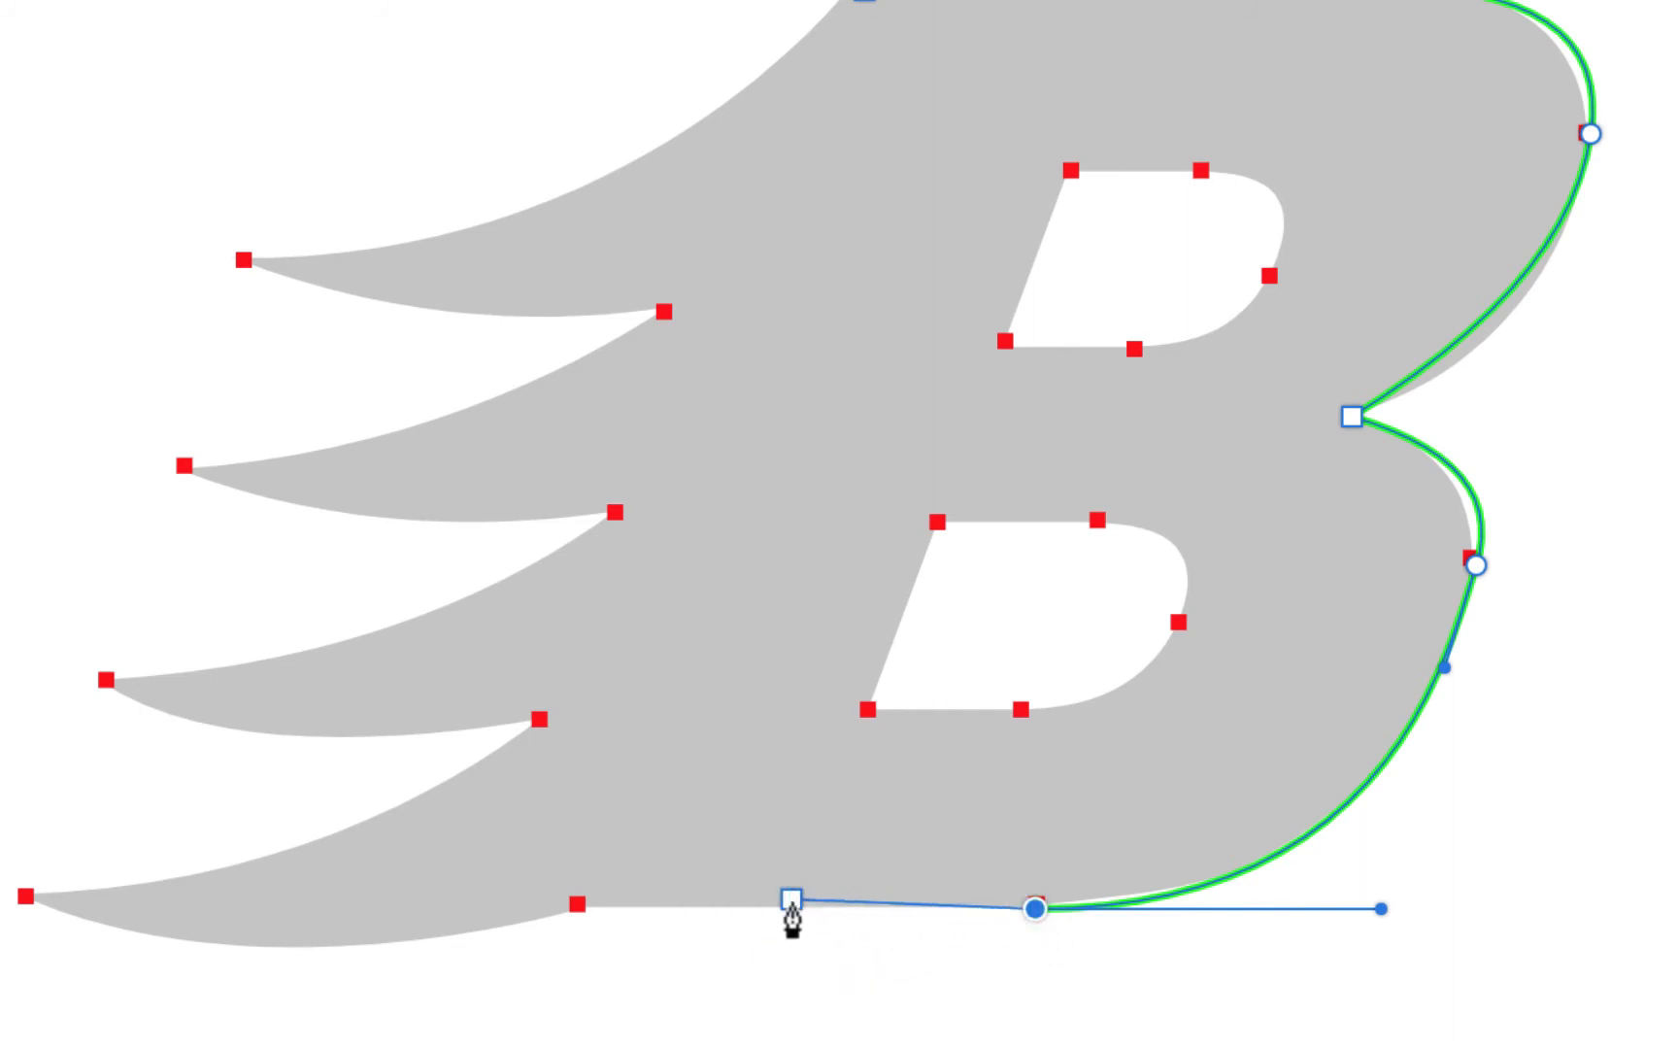
left_click(579, 908)
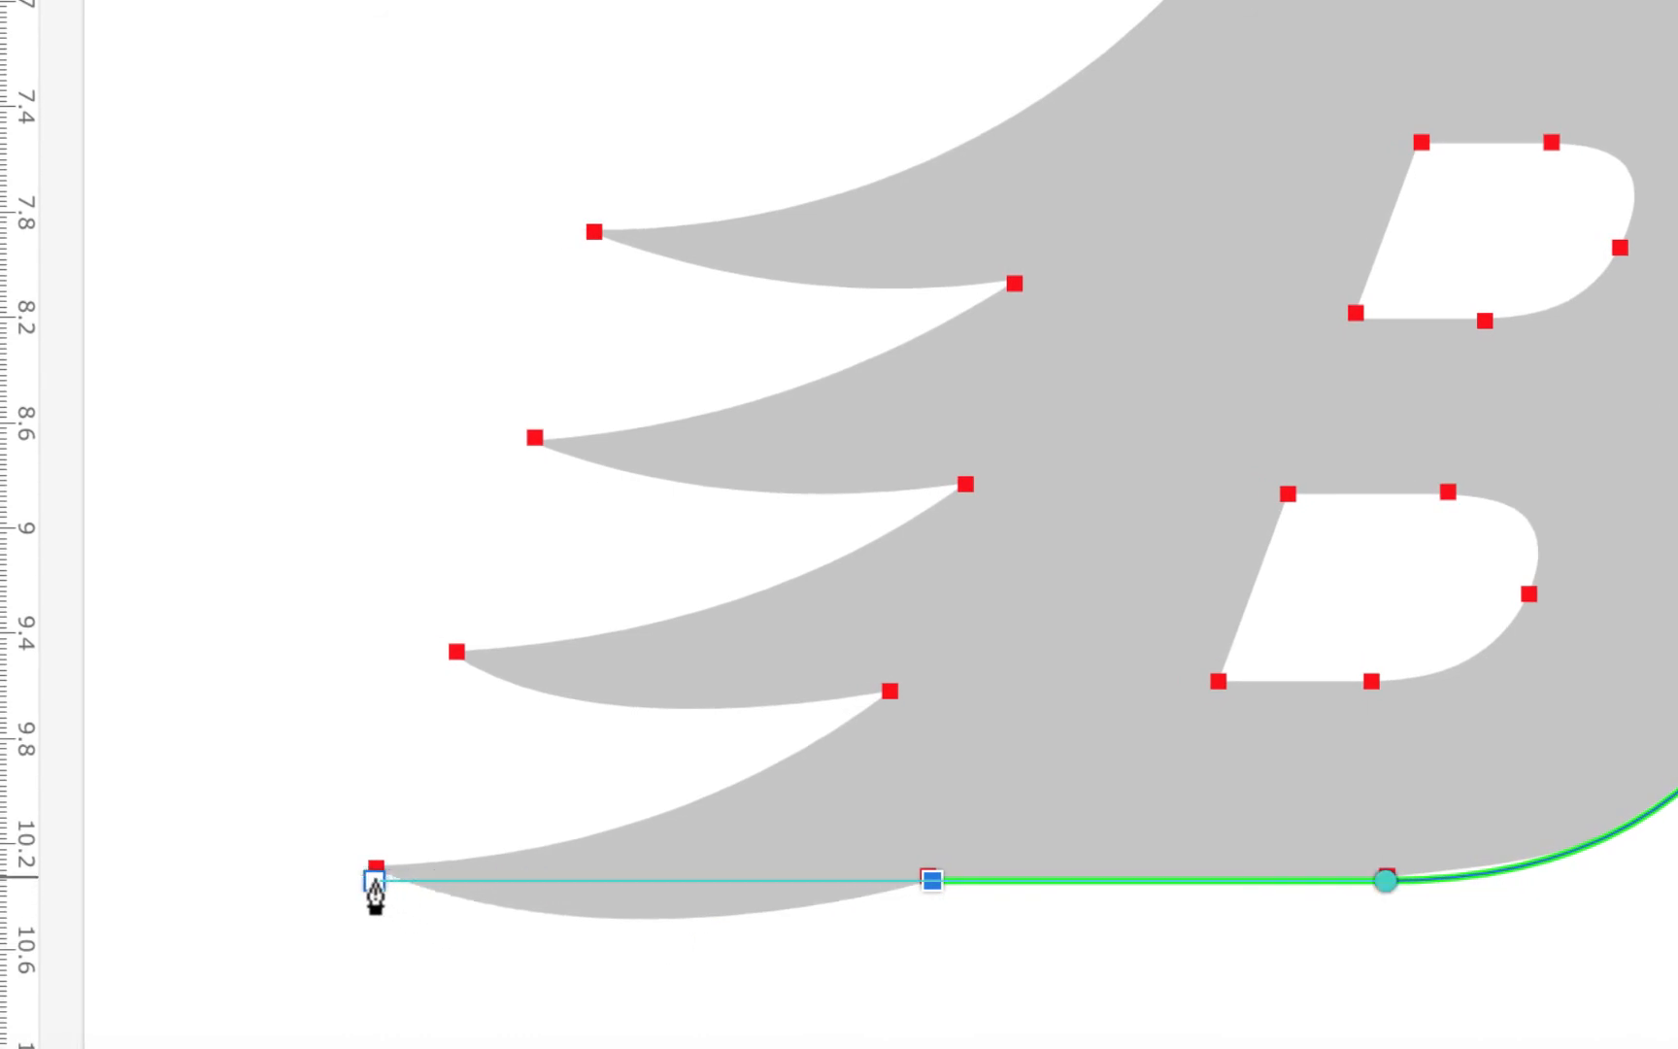
Curve the path under the lowest wing tip, then up its upper edge to the inner notch
mouse_move(375, 872)
left_mouse_down()
mouse_move(326, 809)
mouse_move(367, 873)
mouse_move(374, 843)
mouse_move(340, 868)
mouse_move(450, 913)
mouse_move(498, 901)
mouse_move(442, 912)
mouse_move(254, 812)
mouse_move(355, 887)
mouse_move(232, 847)
mouse_move(191, 798)
mouse_move(348, 884)
mouse_move(232, 786)
mouse_move(497, 947)
mouse_move(404, 901)
mouse_move(289, 804)
mouse_move(234, 805)
mouse_move(213, 779)
left_mouse_up()
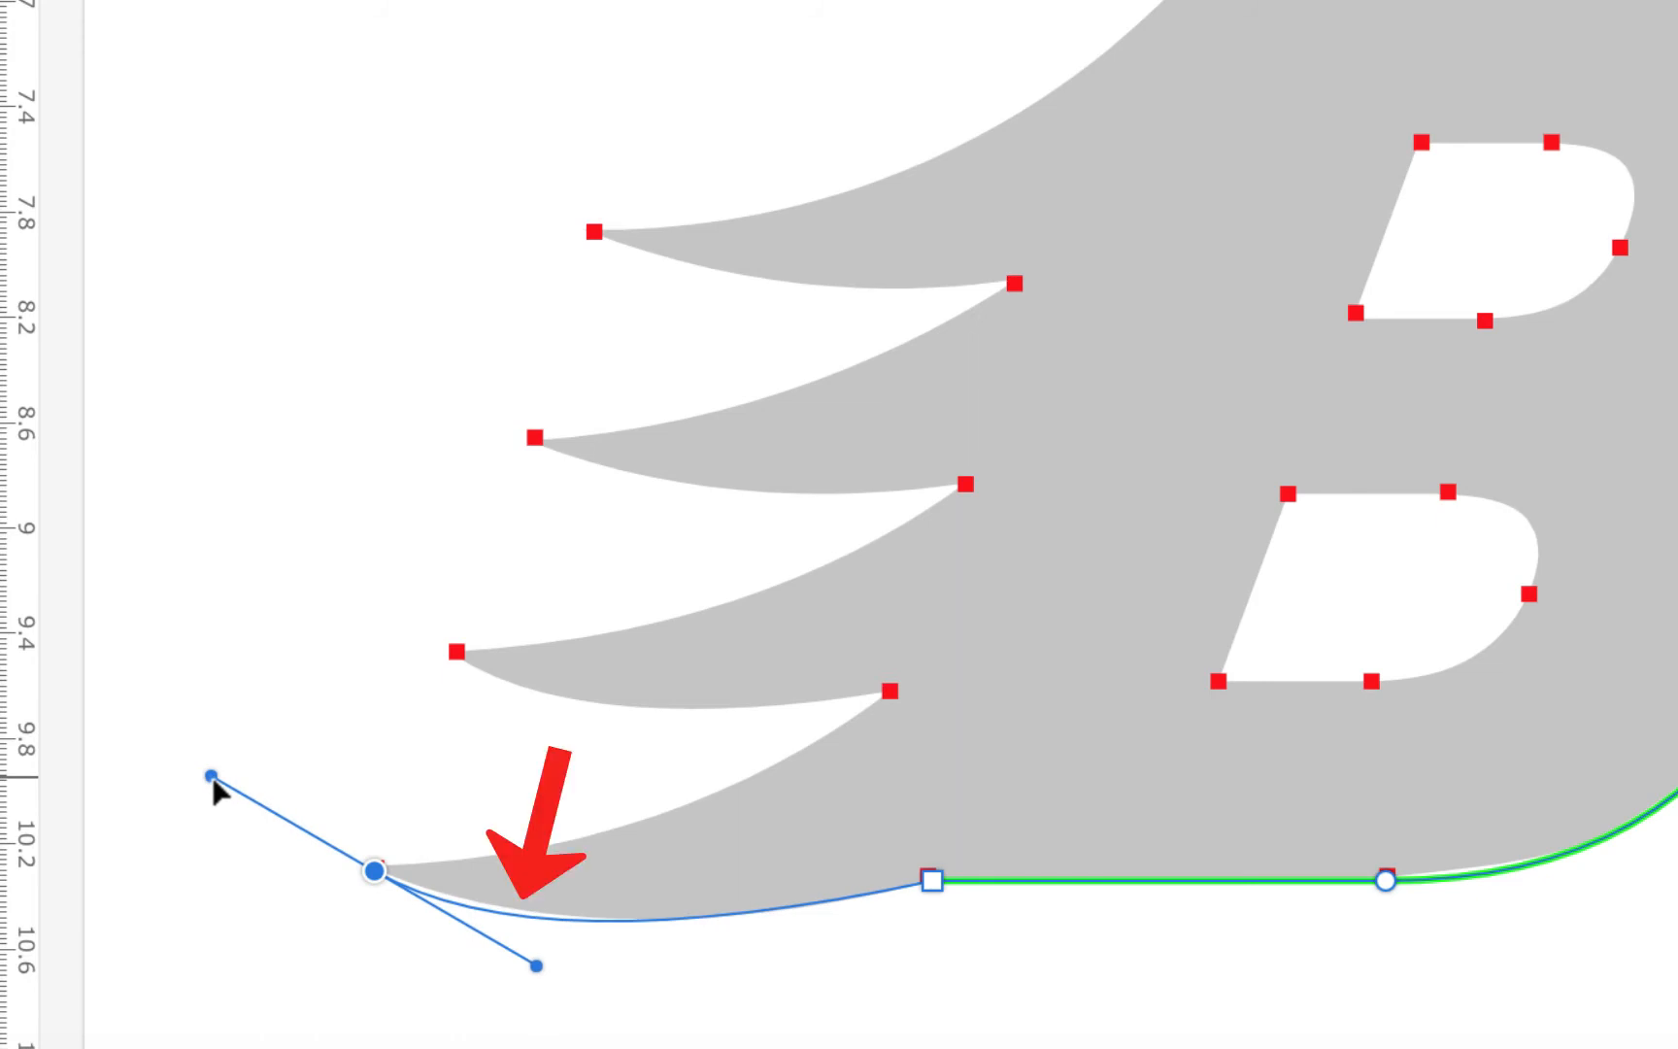
left_click_drag(213, 781, 211, 789)
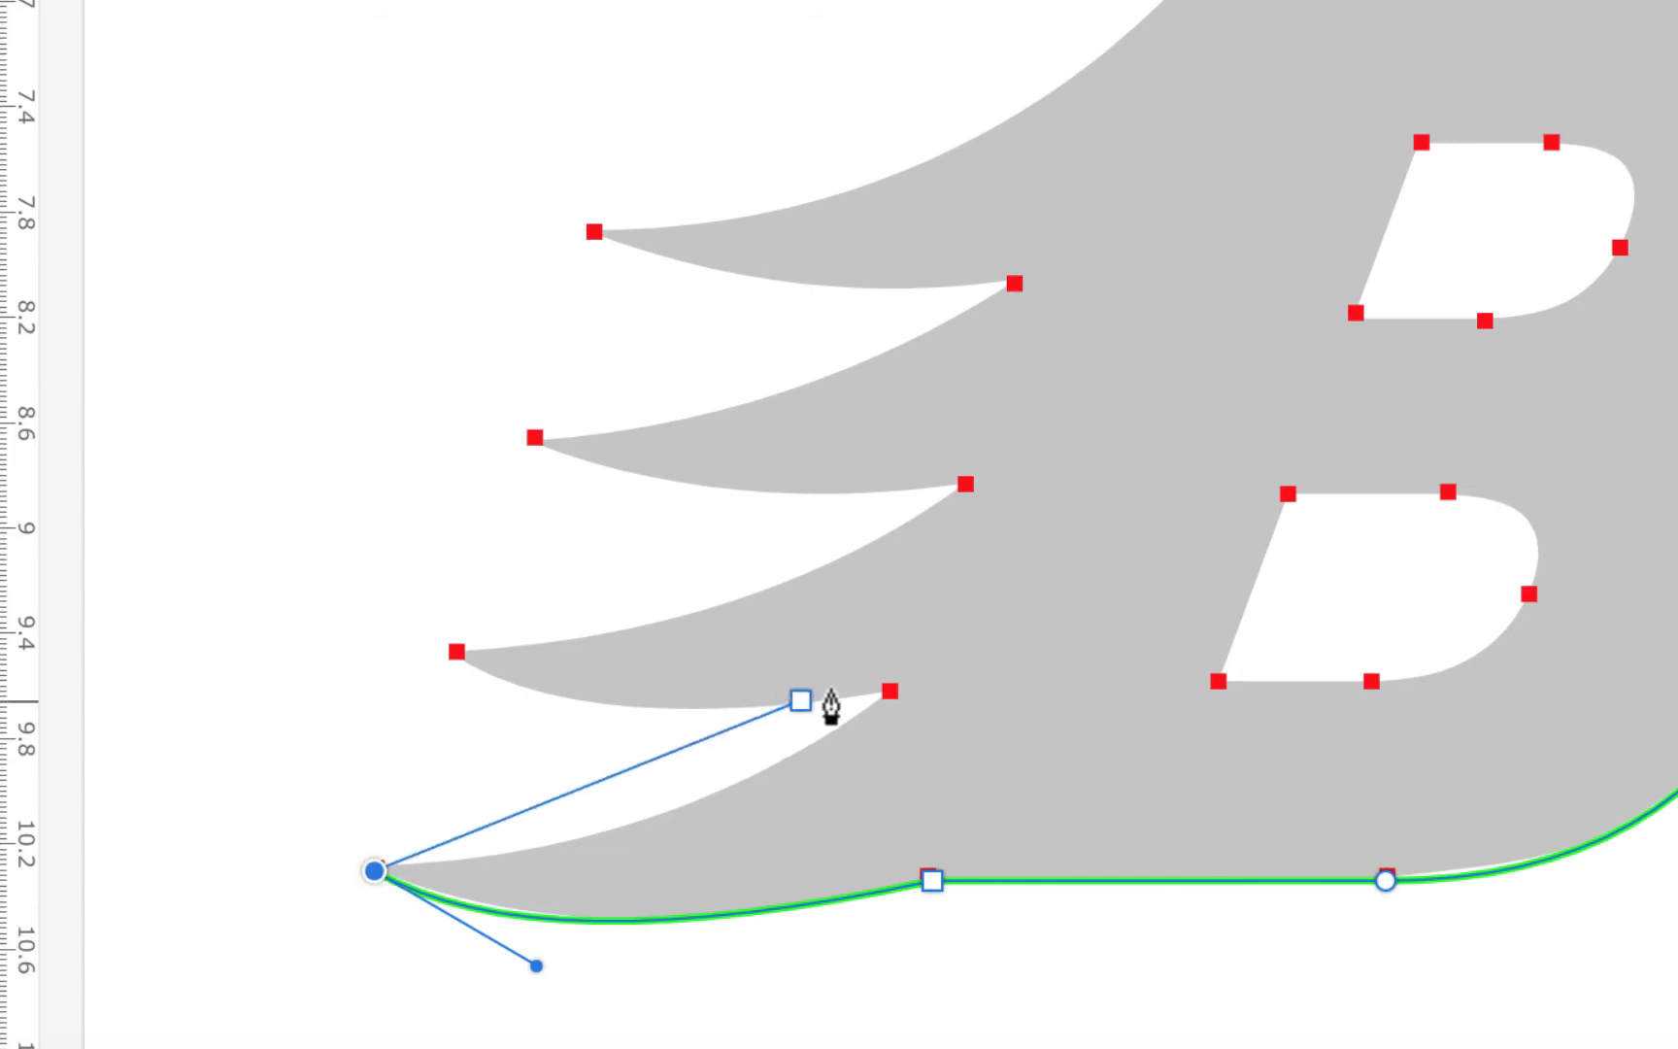
left_click_drag(892, 697, 1102, 547)
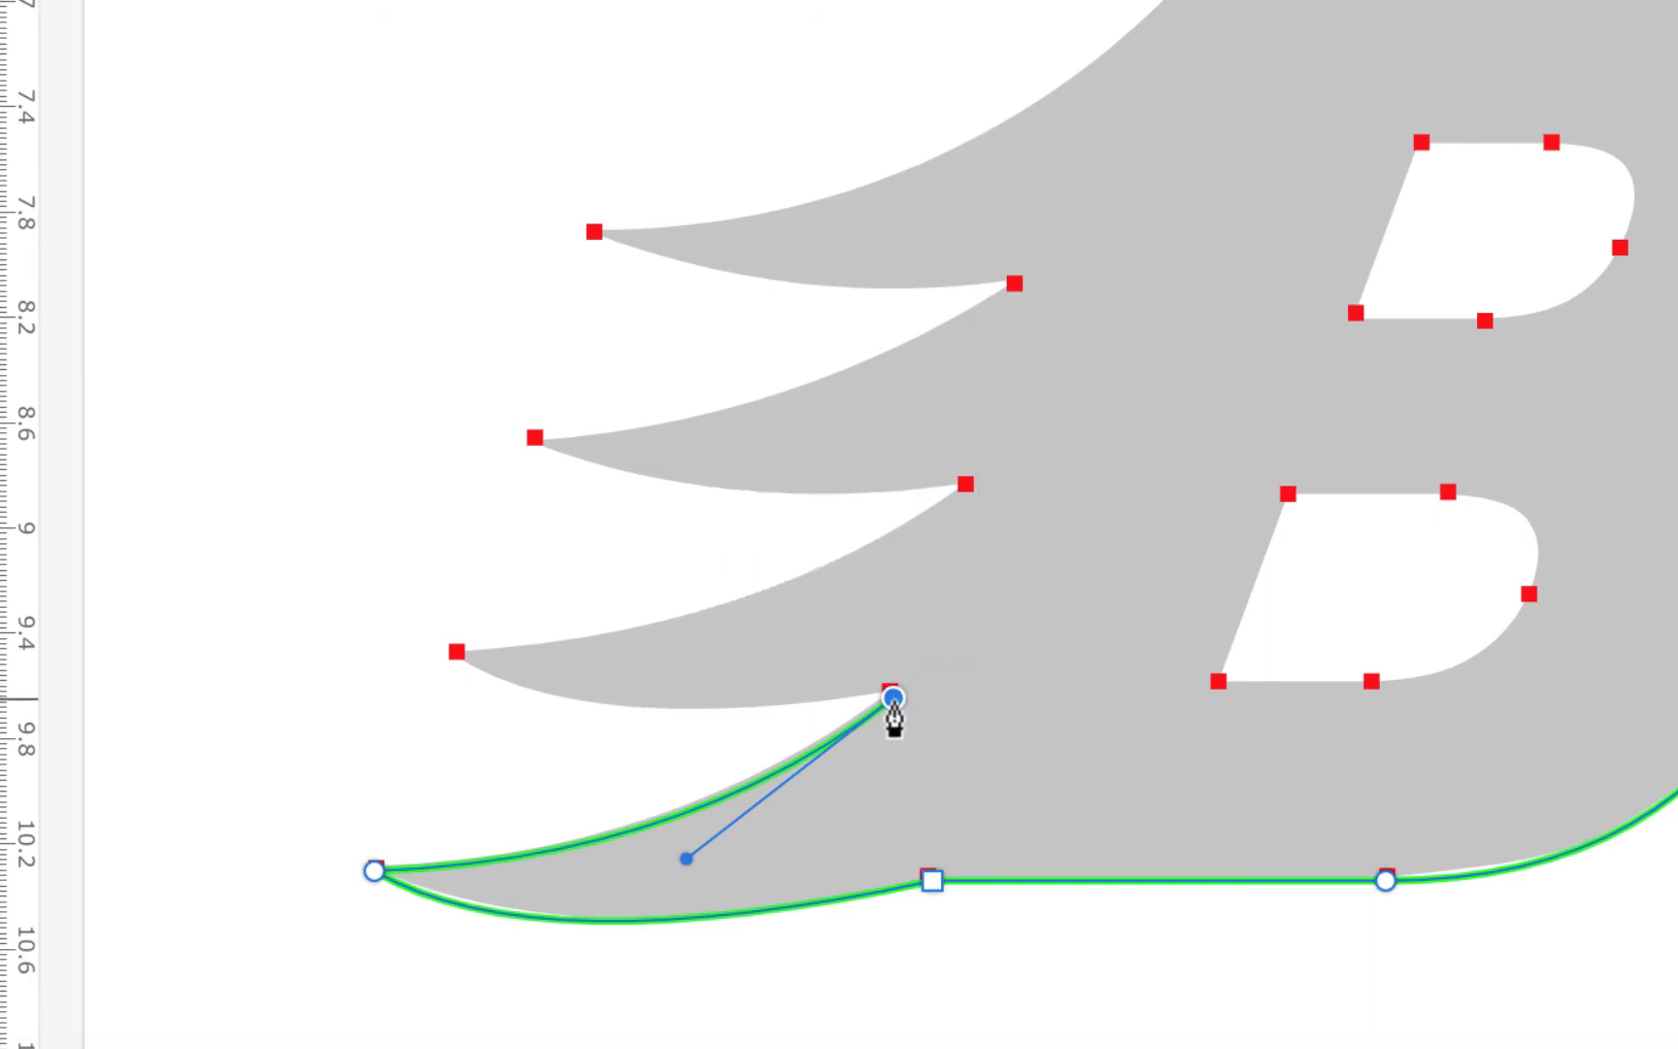
left_click_drag(604, 717, 340, 567)
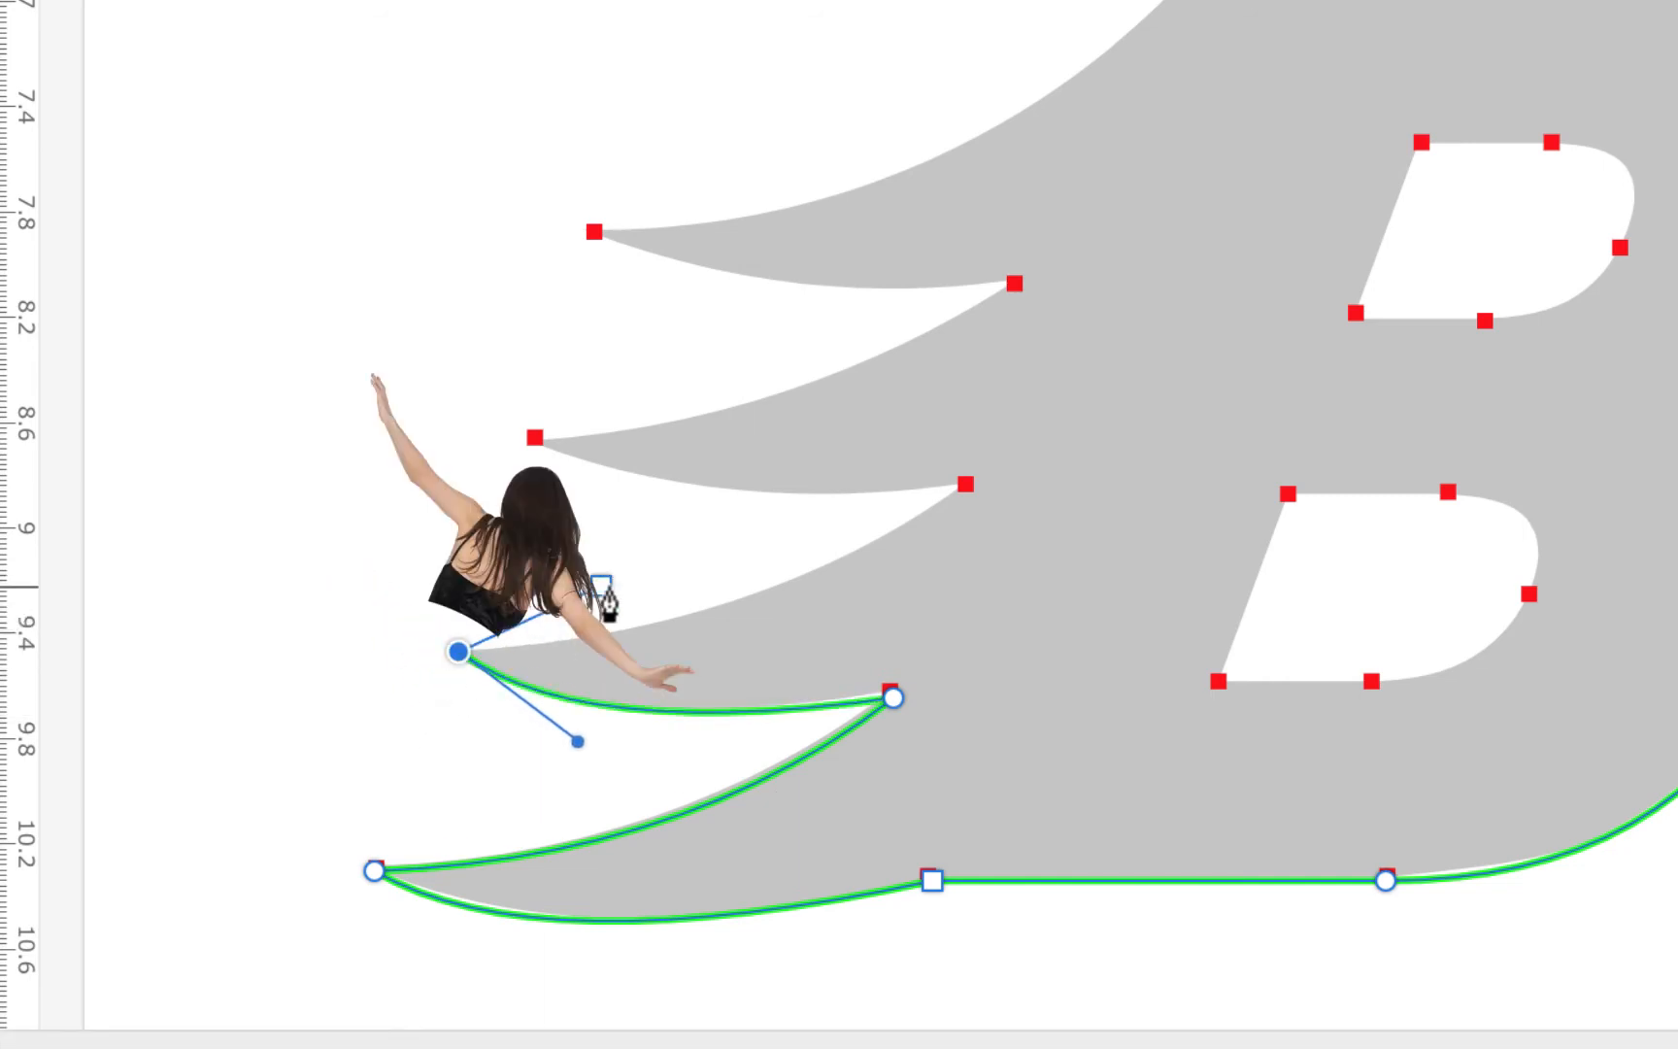
Trace the second wing's tip and the next inner notch, making both sharp corners
left_click(963, 479)
left_click_drag(963, 479, 1094, 346)
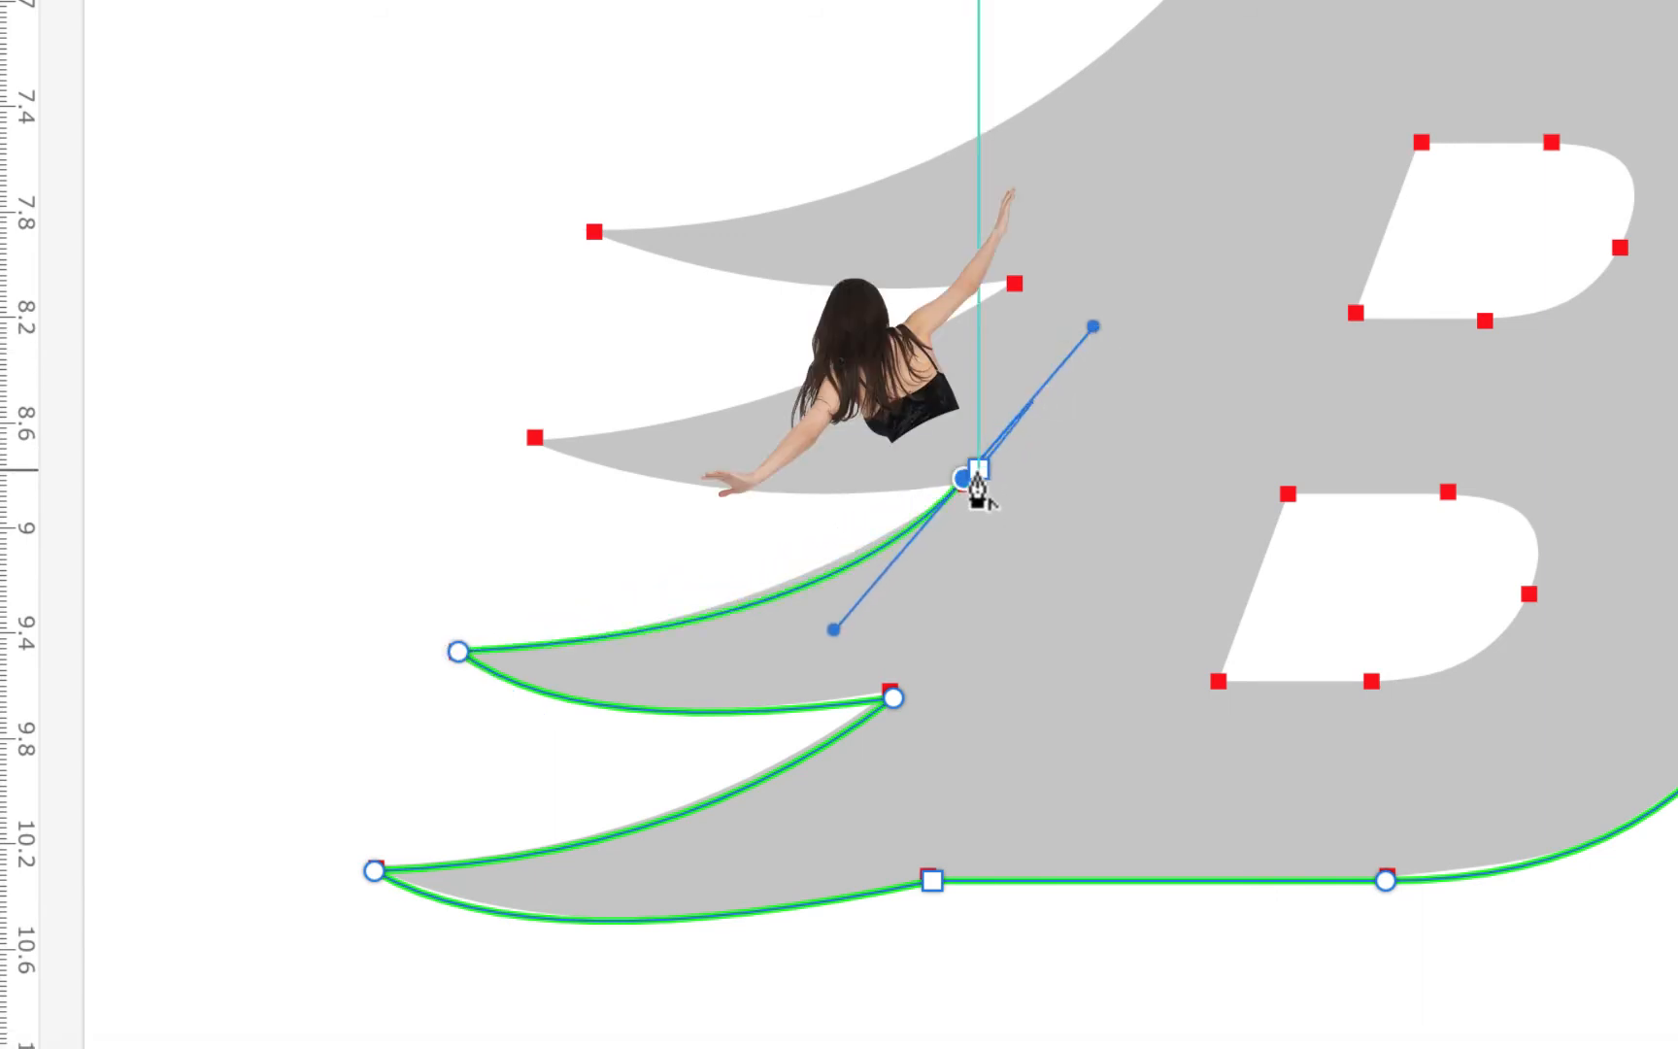
left_click(963, 479)
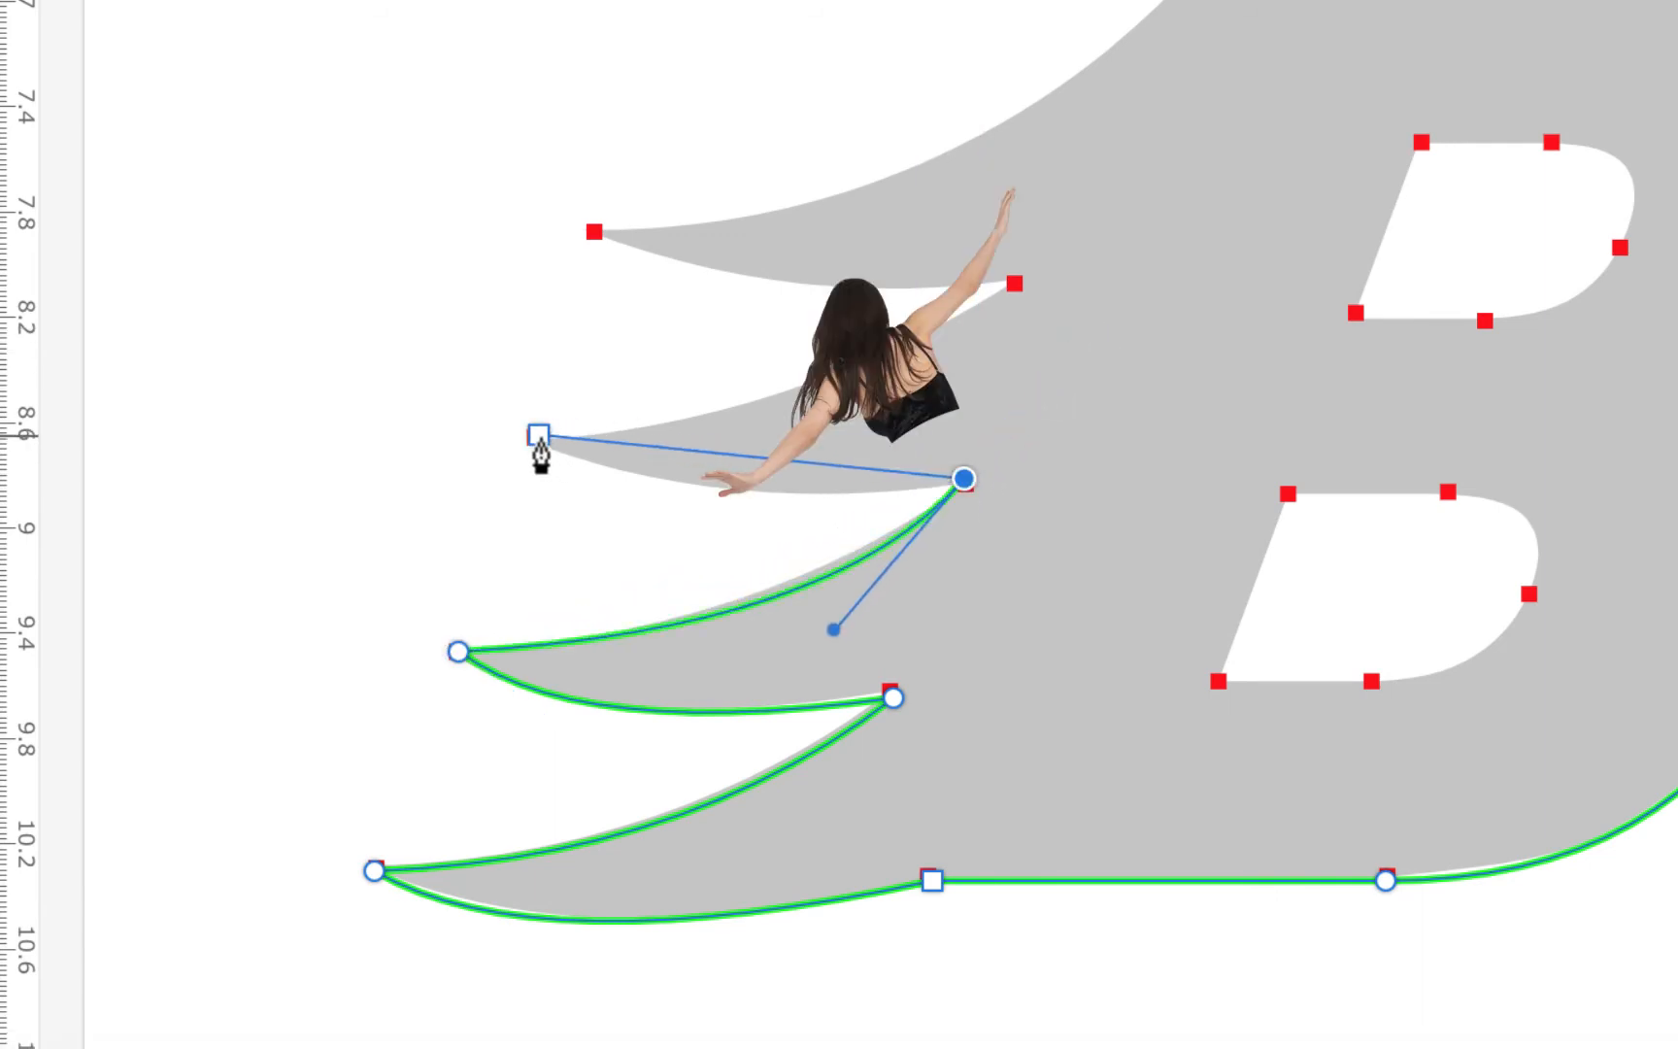
left_click(536, 442)
left_click_drag(531, 446, 360, 379)
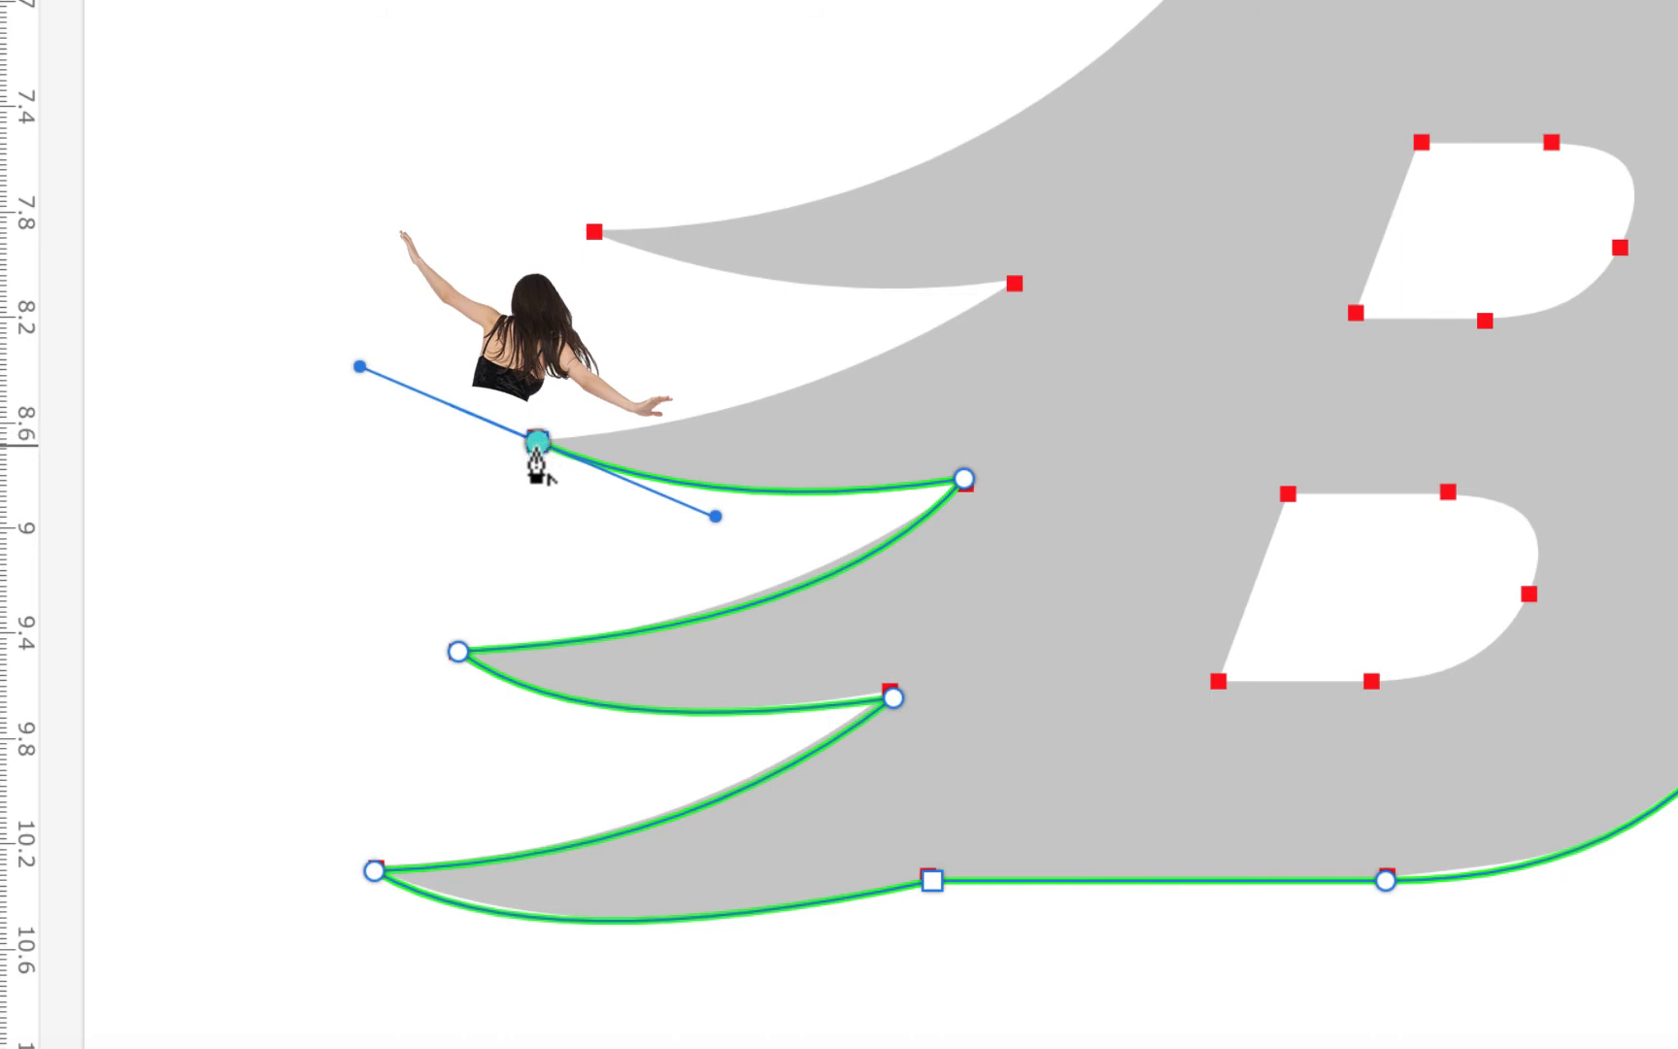
left_click(537, 442)
Trace the third wing tip and top notch, then close the outline at its starting point
left_click_drag(1013, 288, 1146, 194)
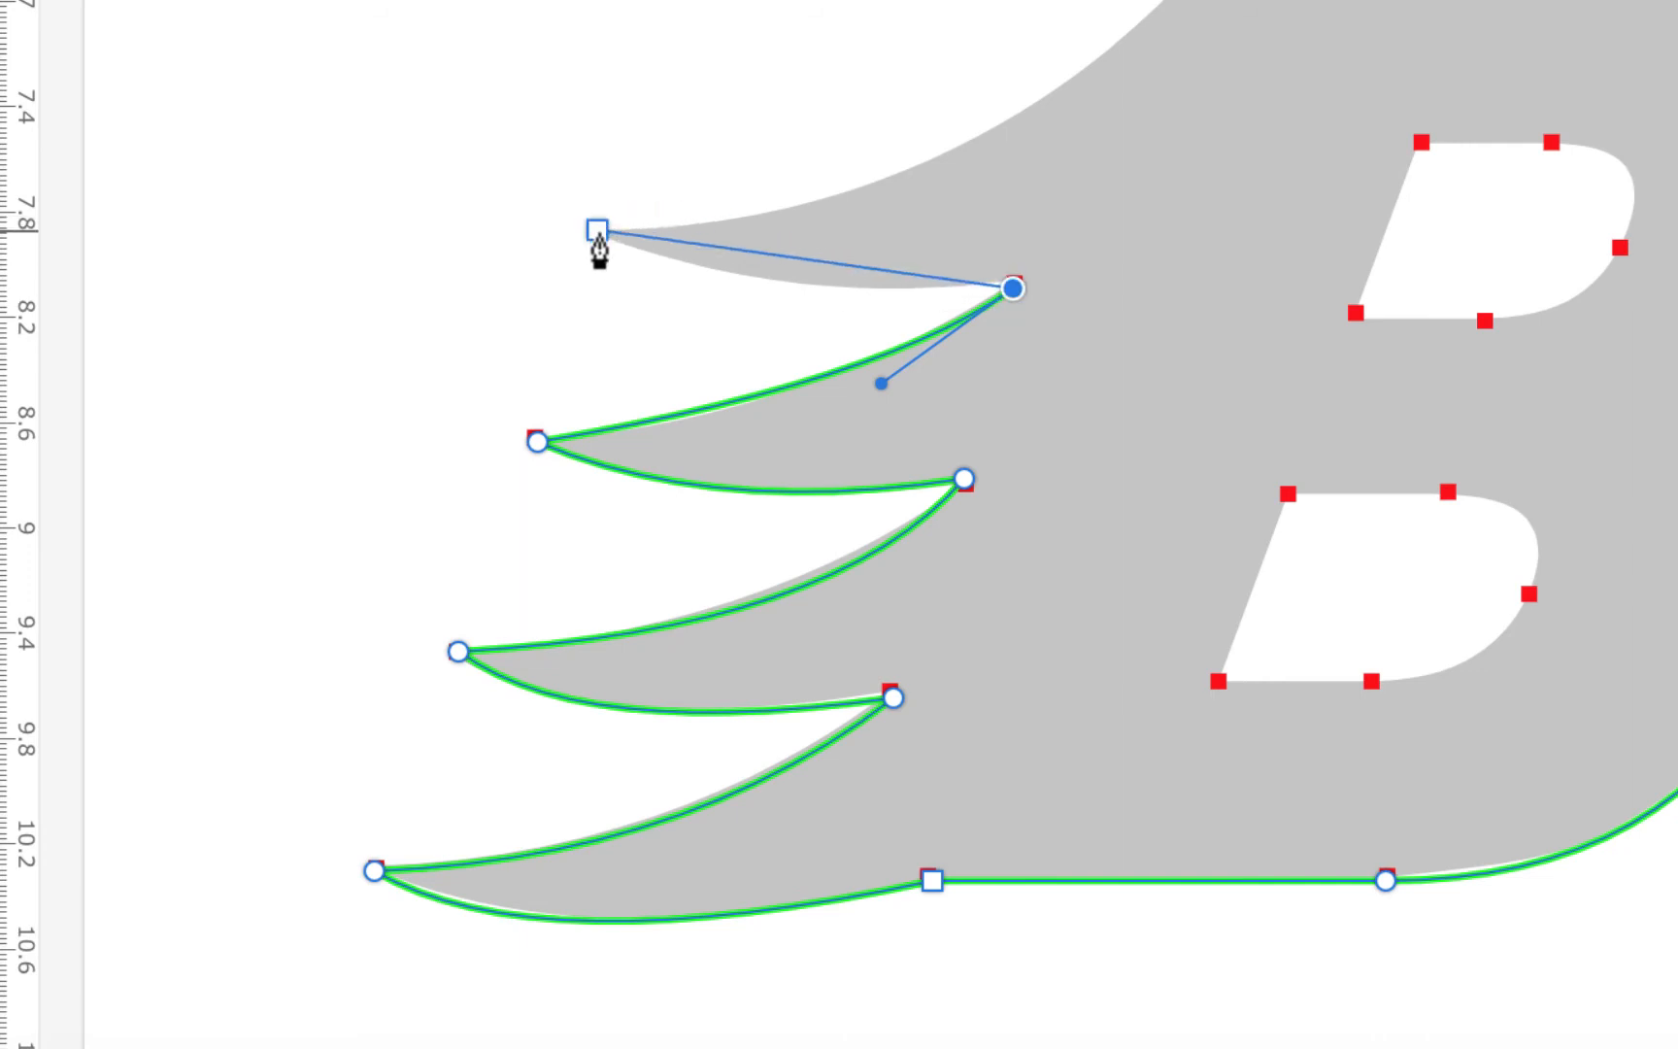
left_click_drag(597, 234, 487, 180)
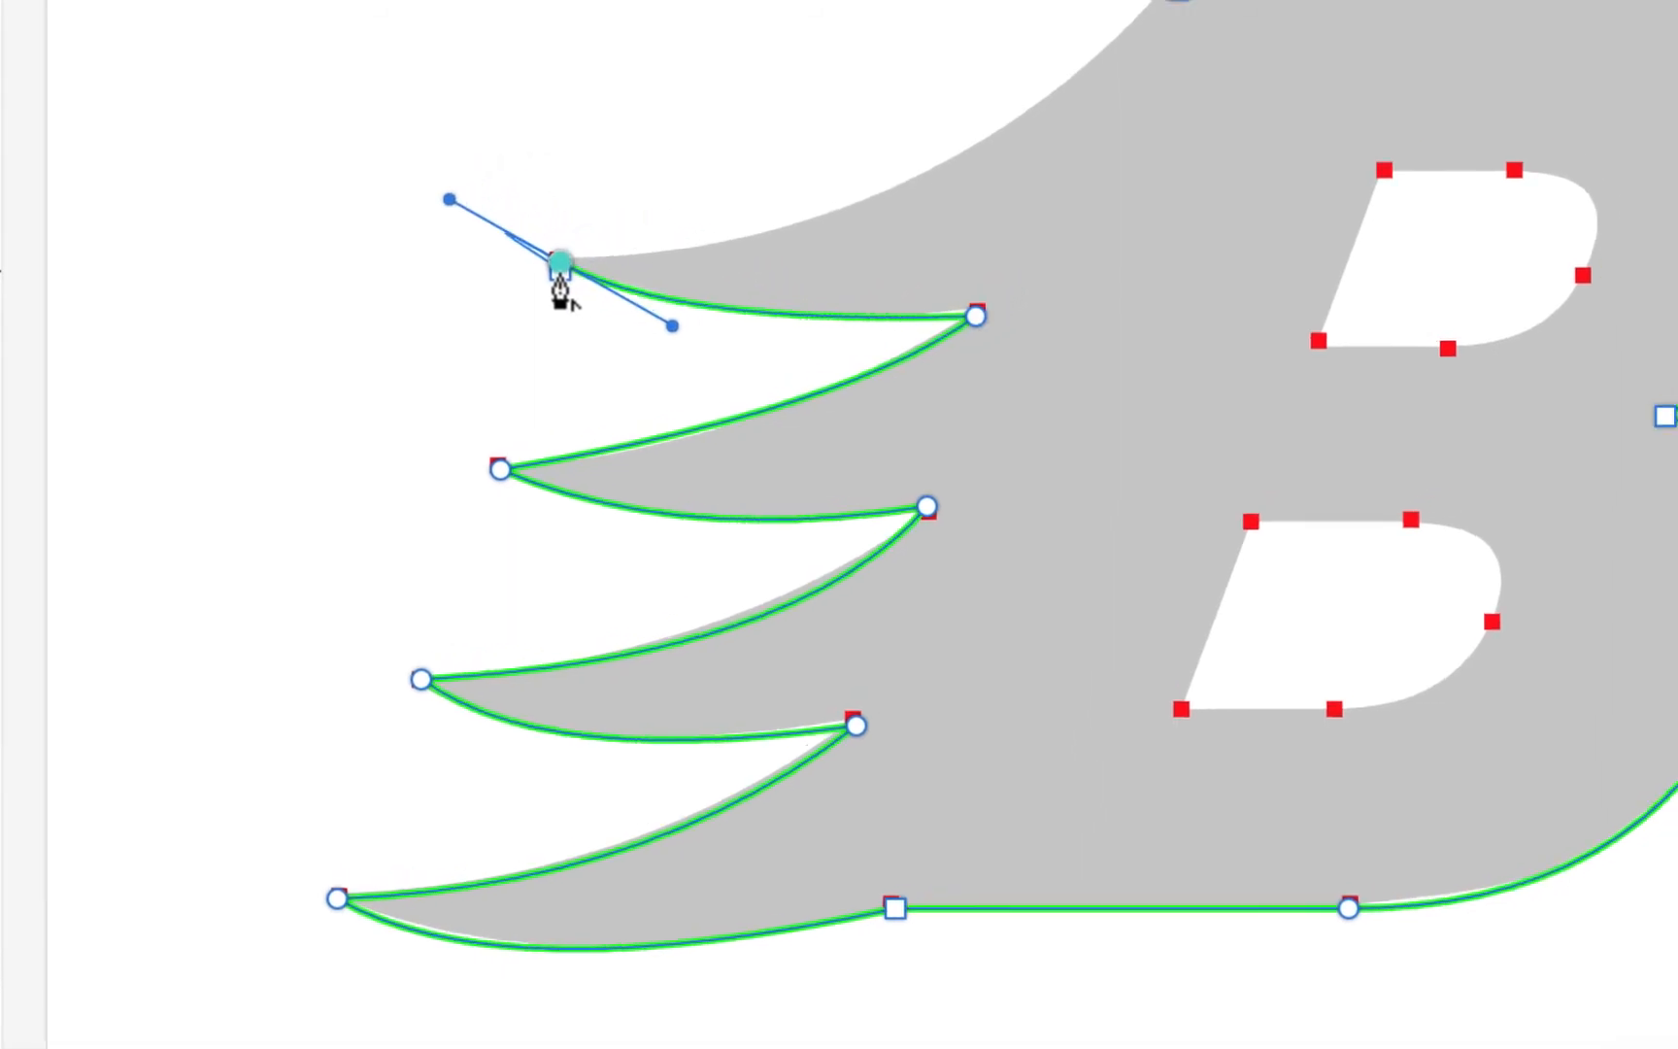
left_click(597, 234)
left_click_drag(959, 158, 1180, 58)
mouse_move(1179, 122)
left_mouse_down()
mouse_move(1261, 2)
mouse_move(1243, 2)
left_mouse_up()
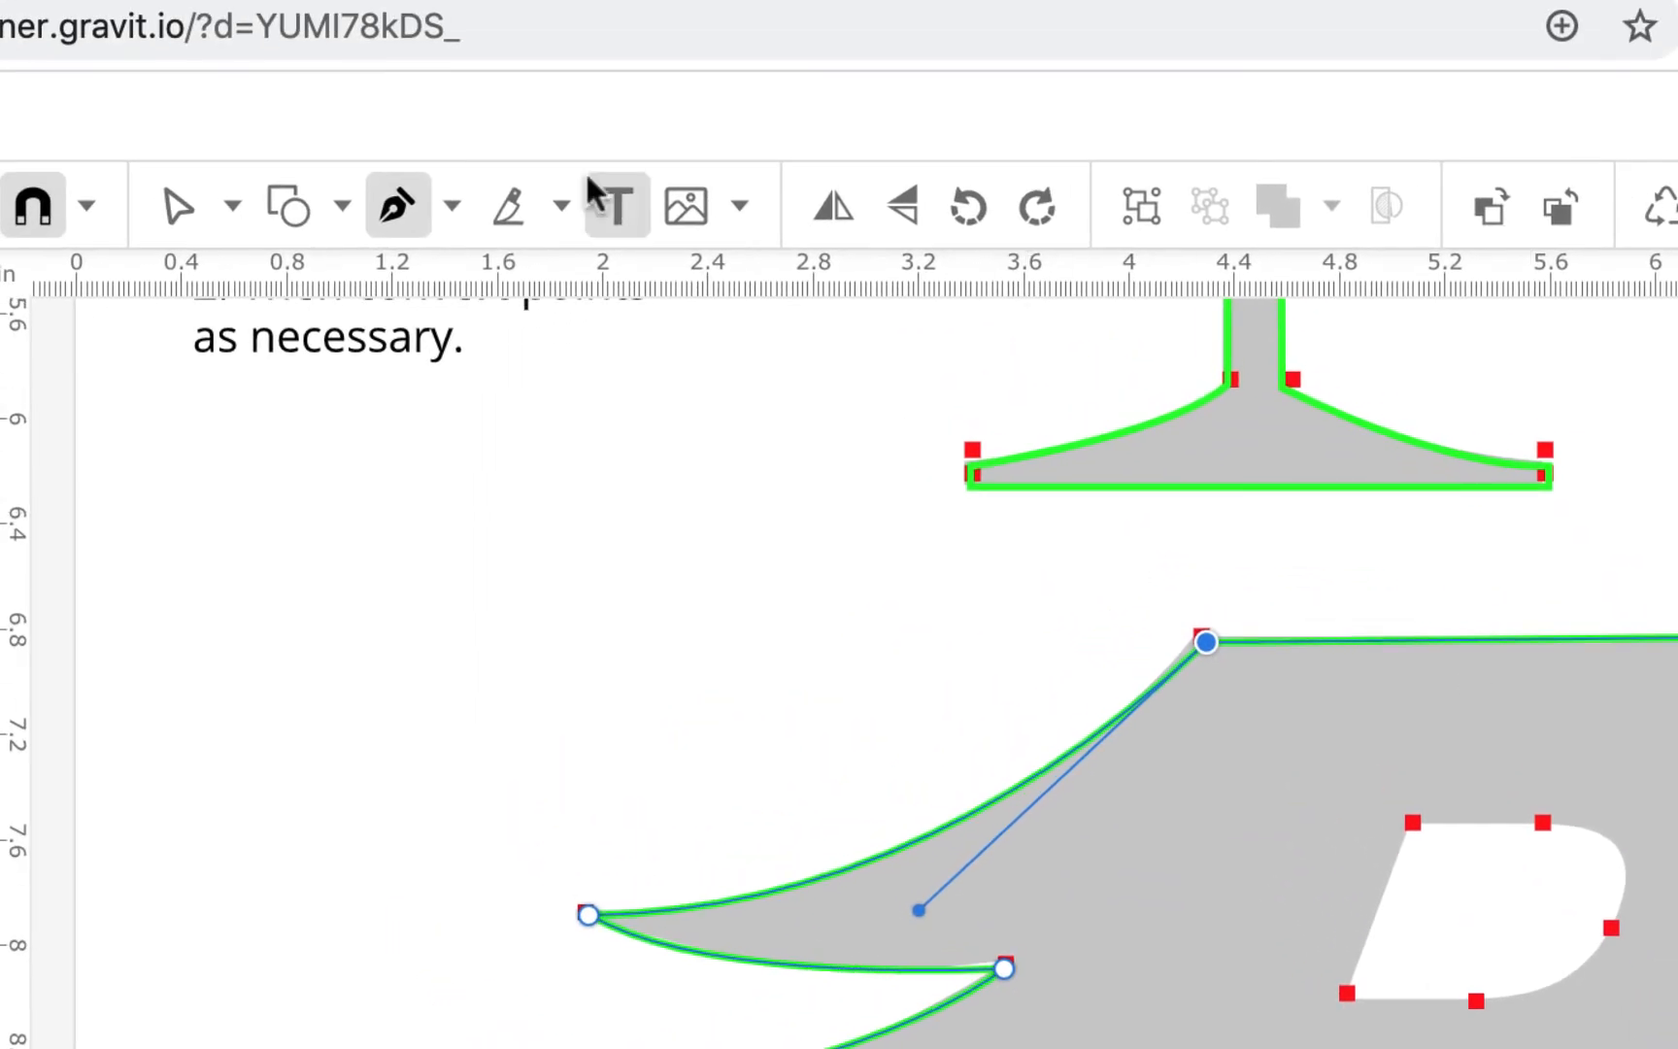
Using Subselect, nudge the B's right-side curve point and lower-right anchor down to fit
left_click(178, 206)
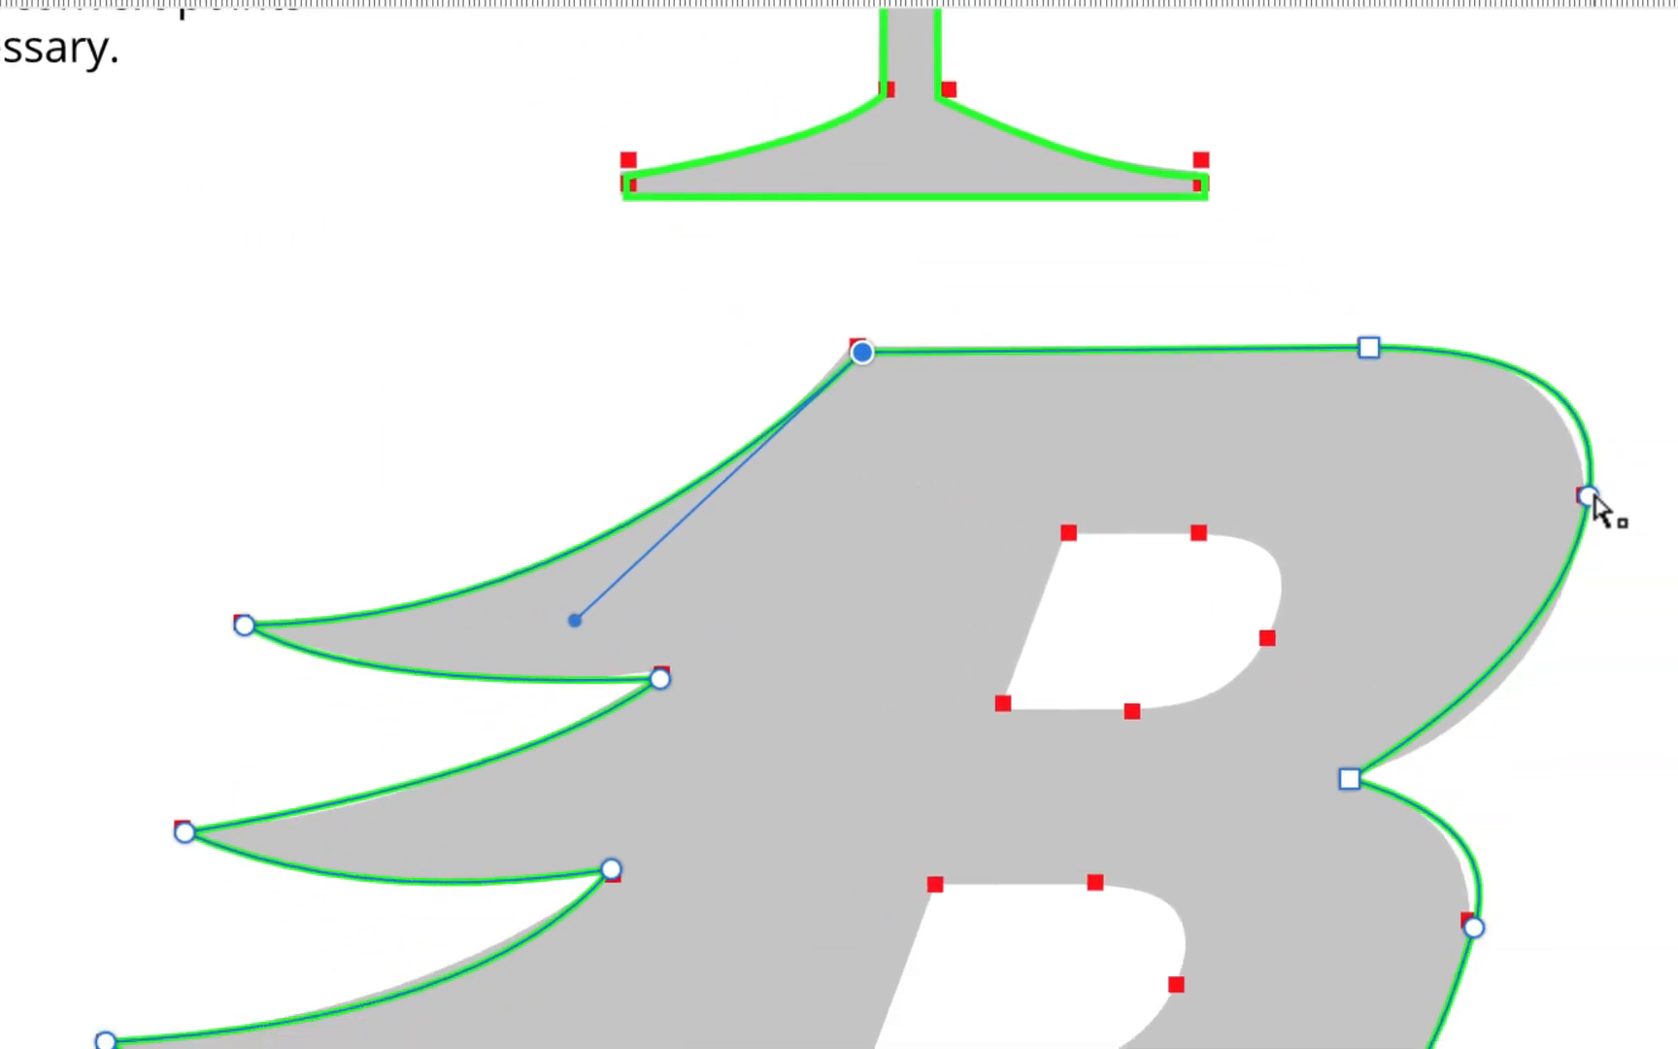
left_click_drag(1591, 497, 1588, 524)
left_click_drag(1425, 385, 1426, 384)
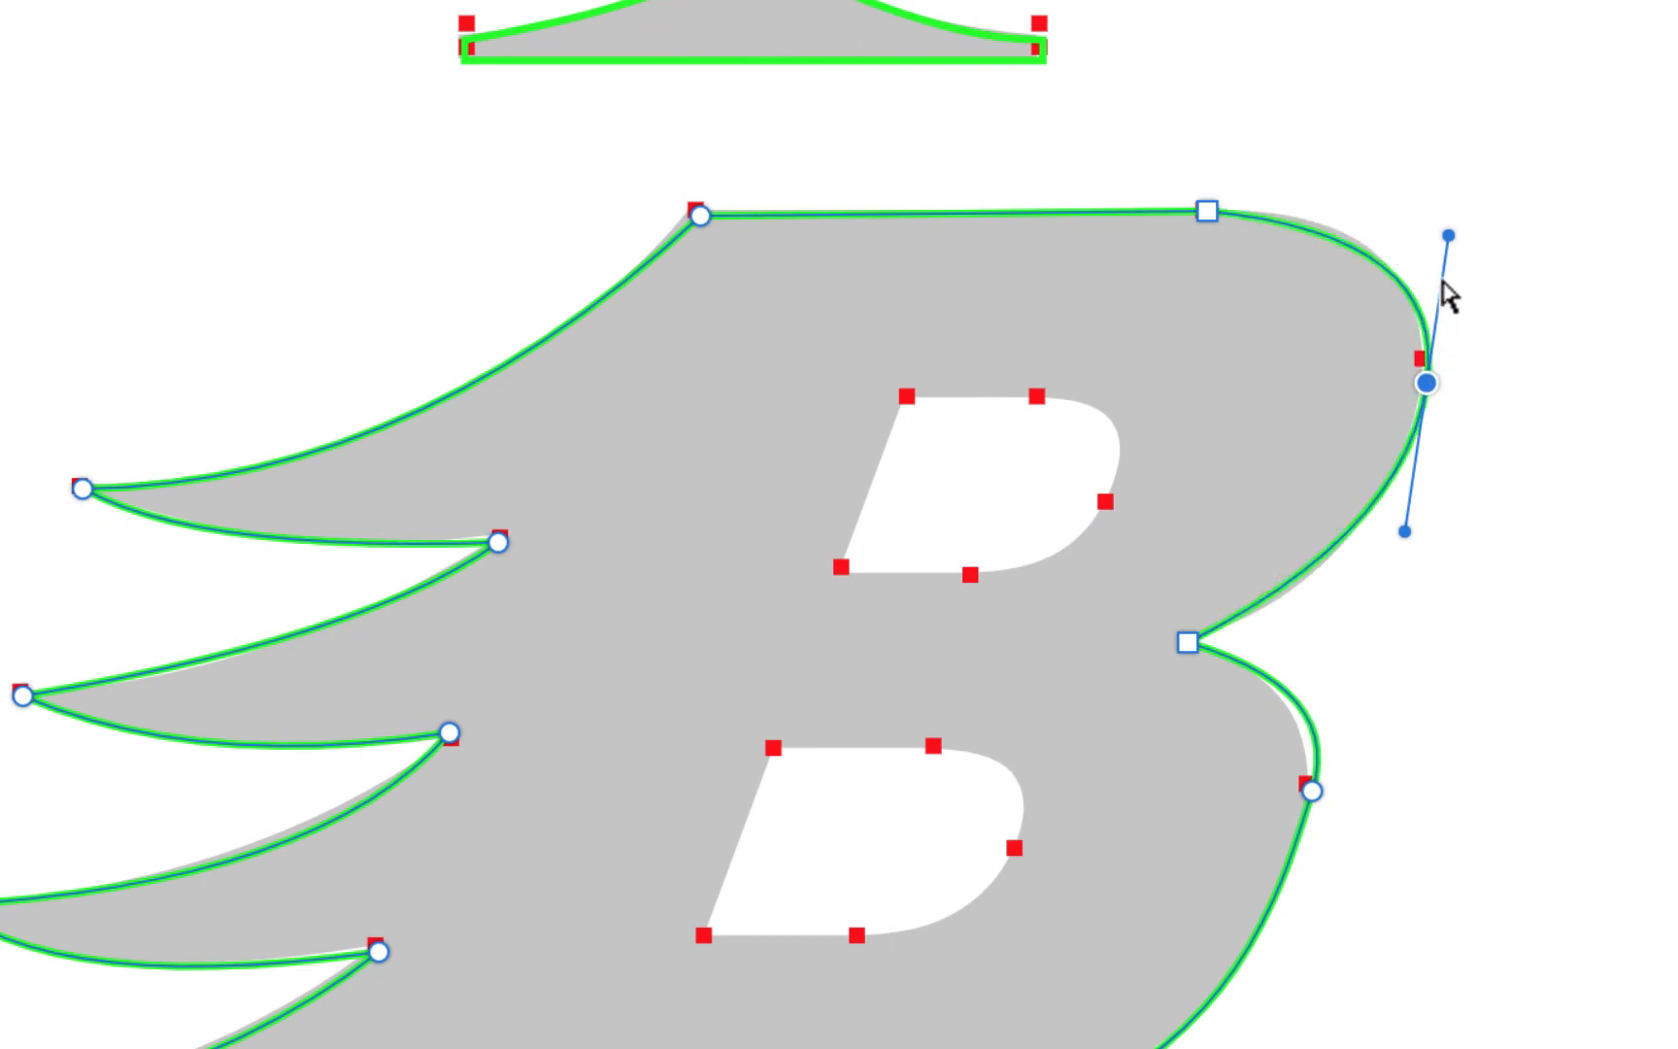
left_click_drag(1452, 242, 1453, 238)
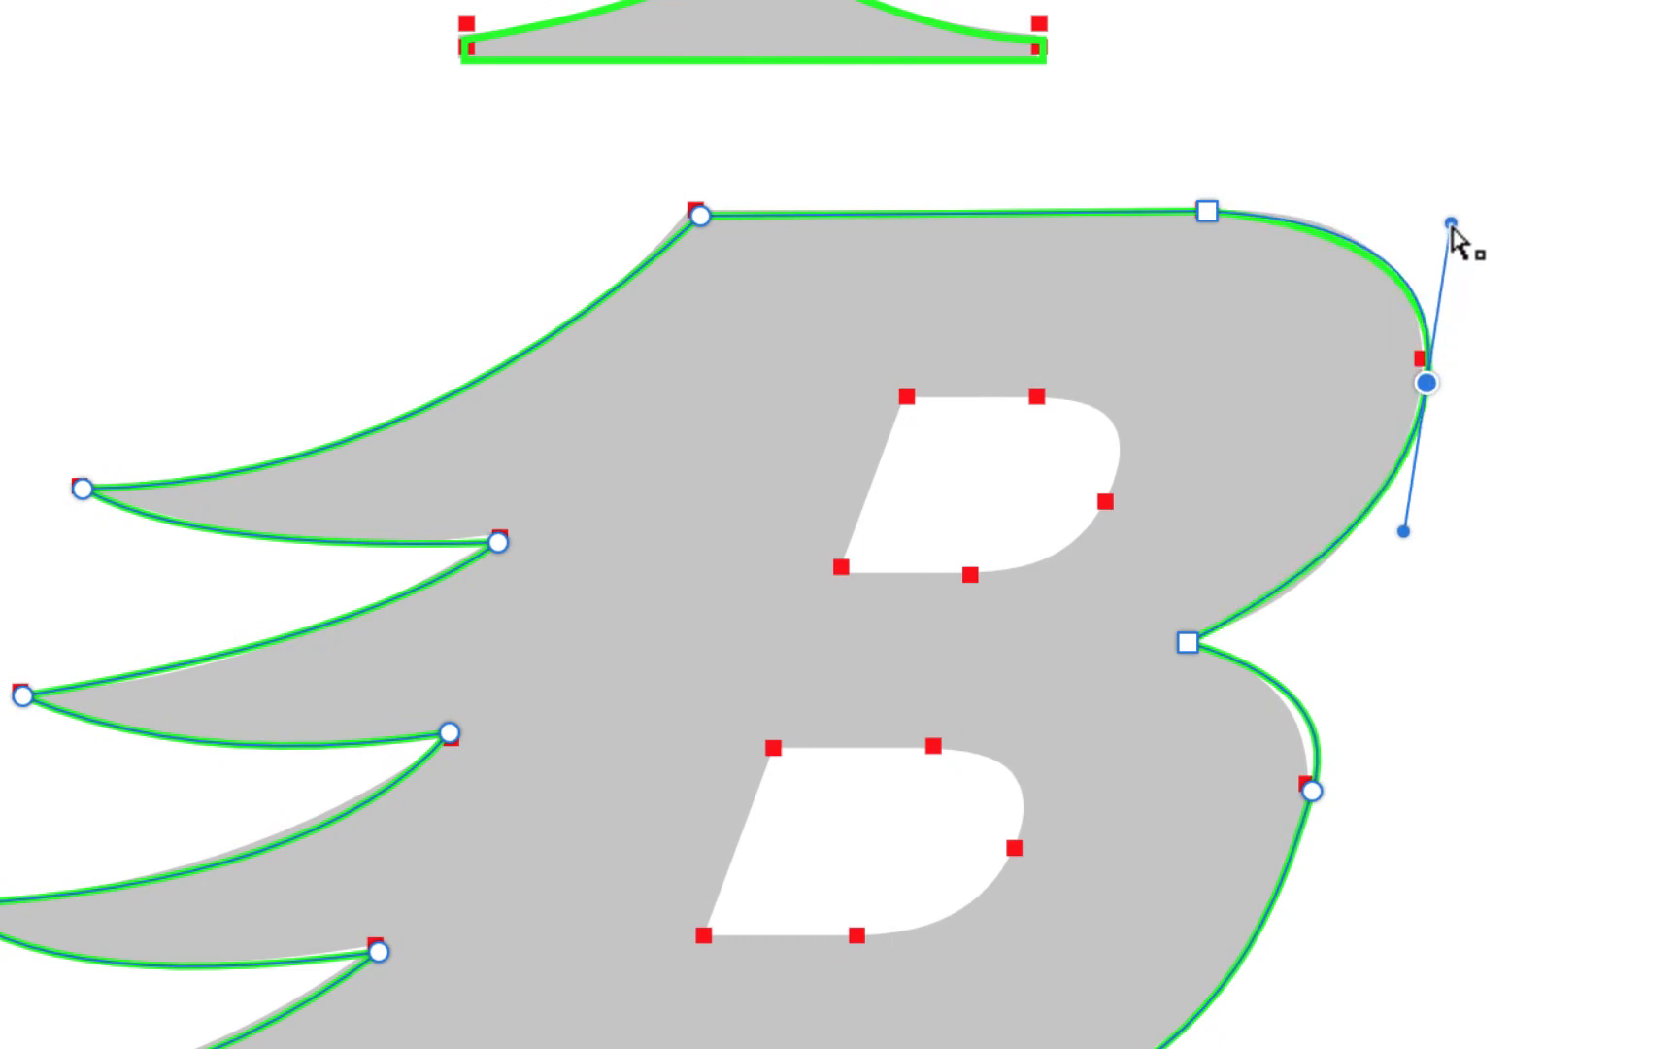
left_click(1297, 806)
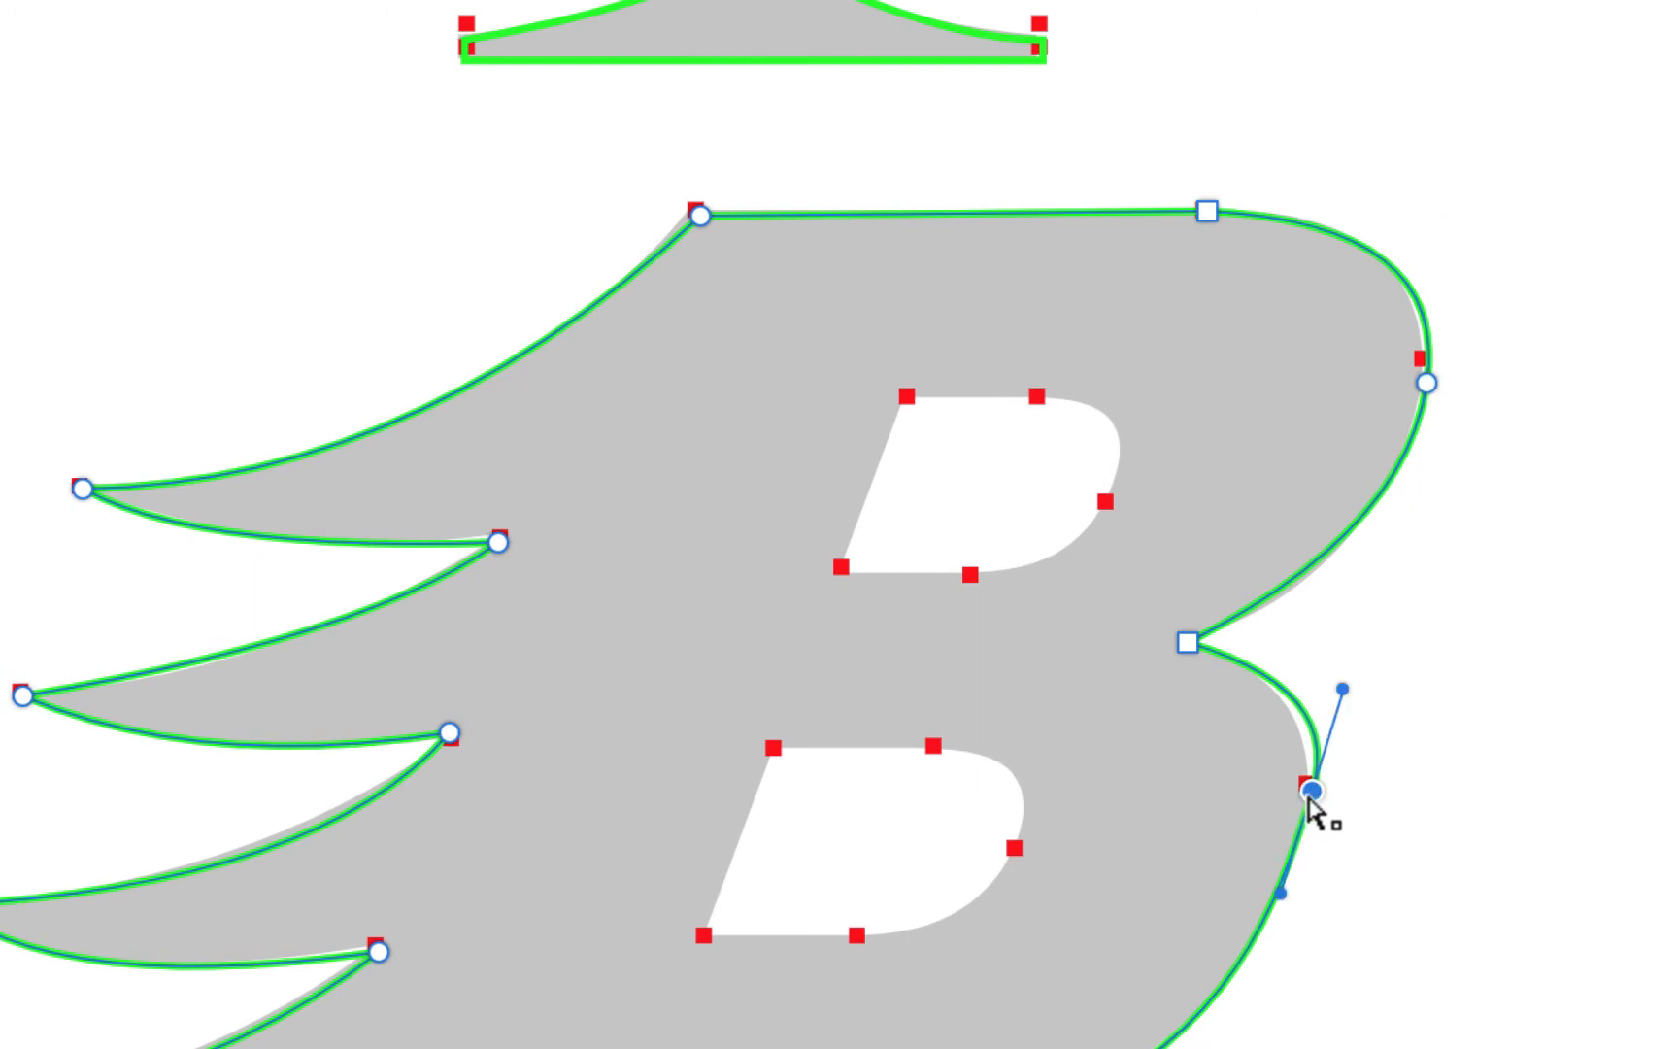
left_click_drag(1315, 802, 1308, 825)
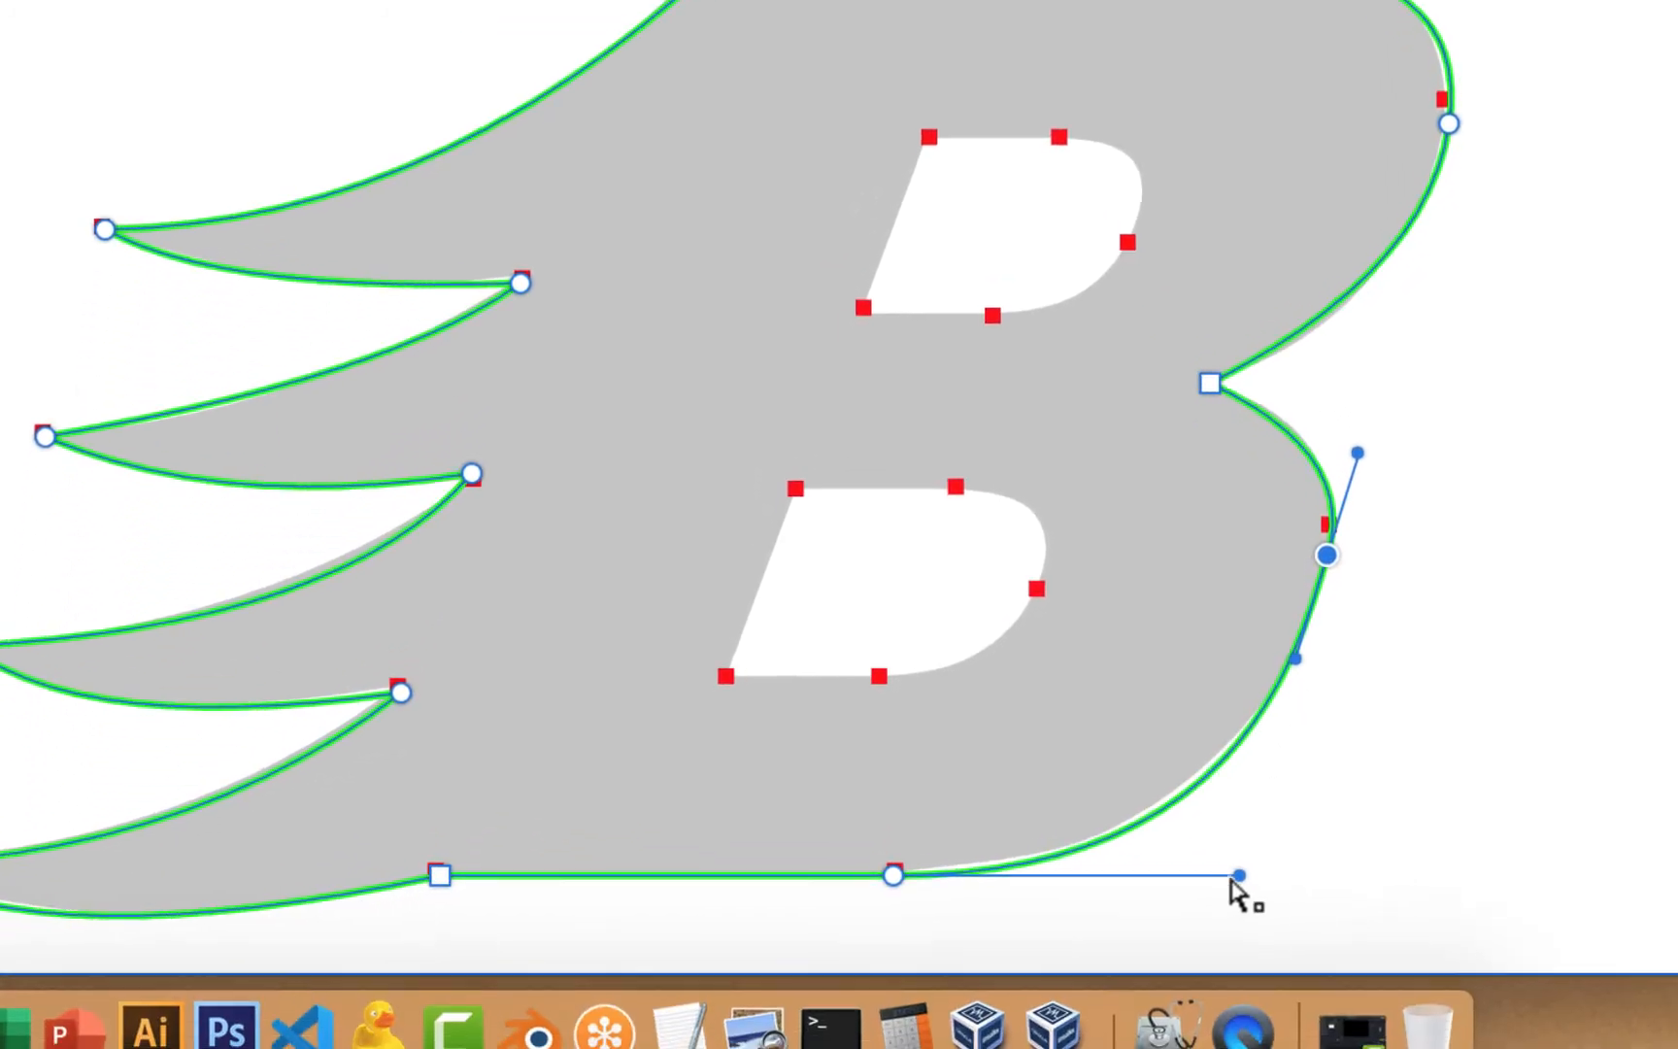
Reshape the lower curve's right anchor and handle, and shift the bottom anchor slightly left
left_click(1229, 873)
left_click(1300, 641)
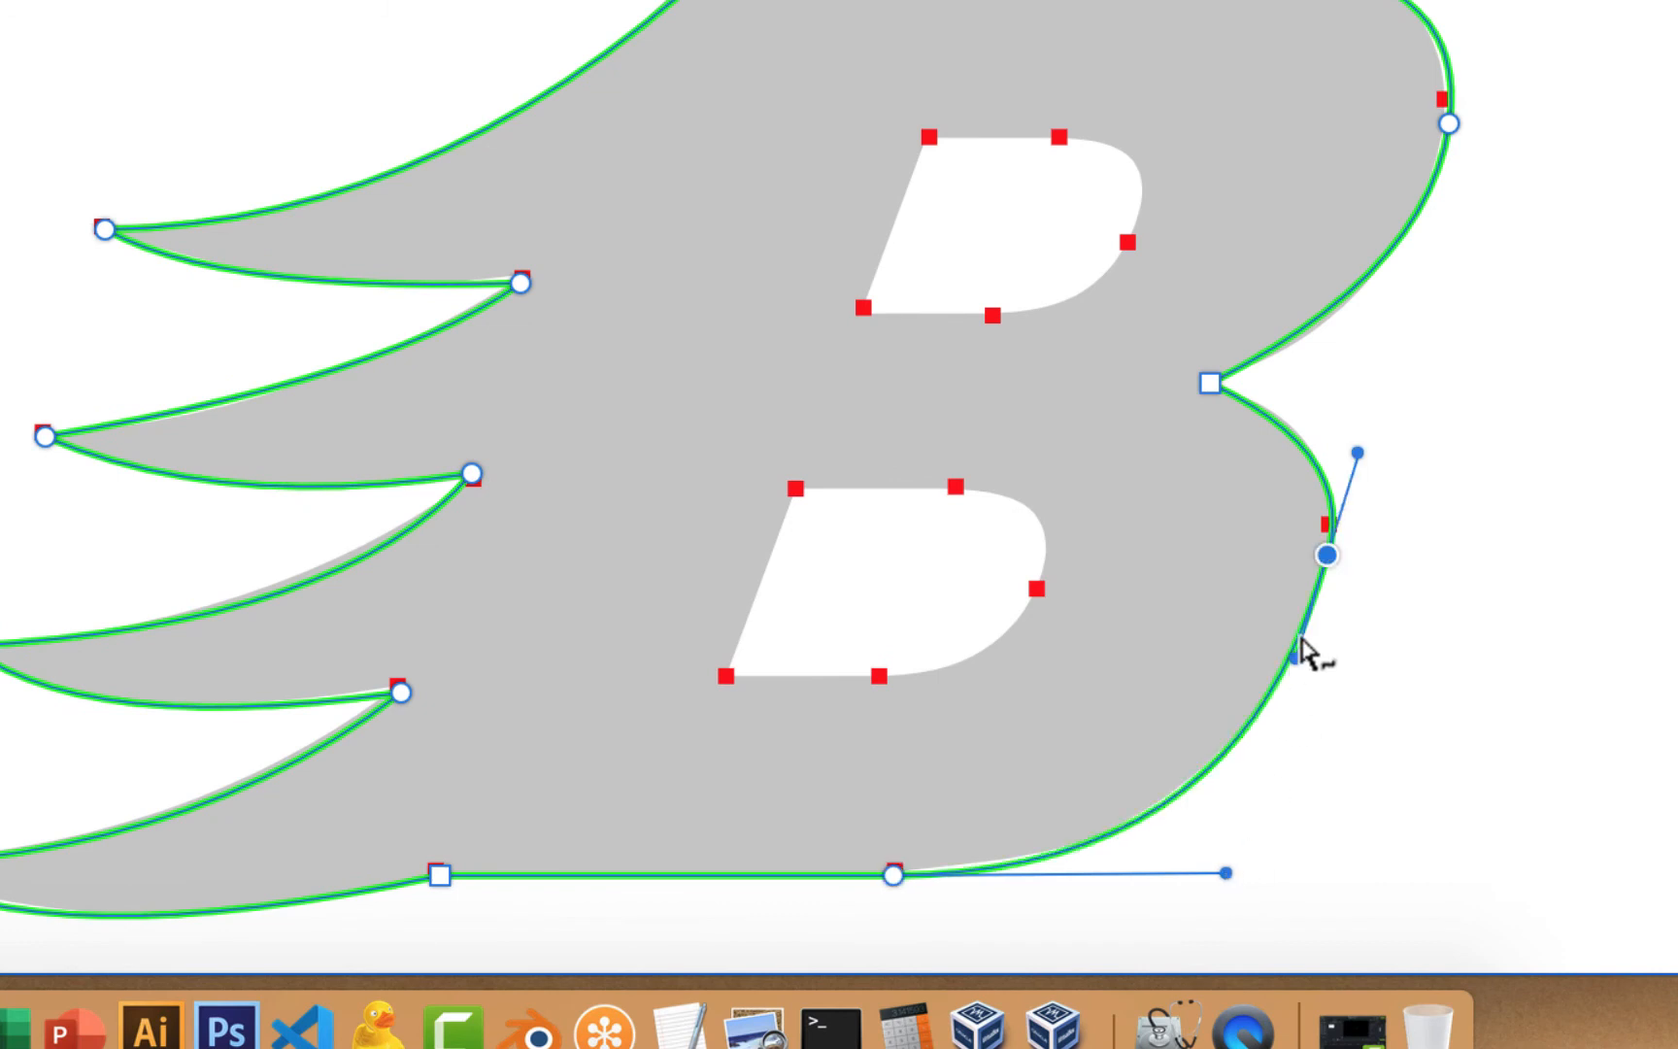
left_click_drag(1326, 568, 1326, 572)
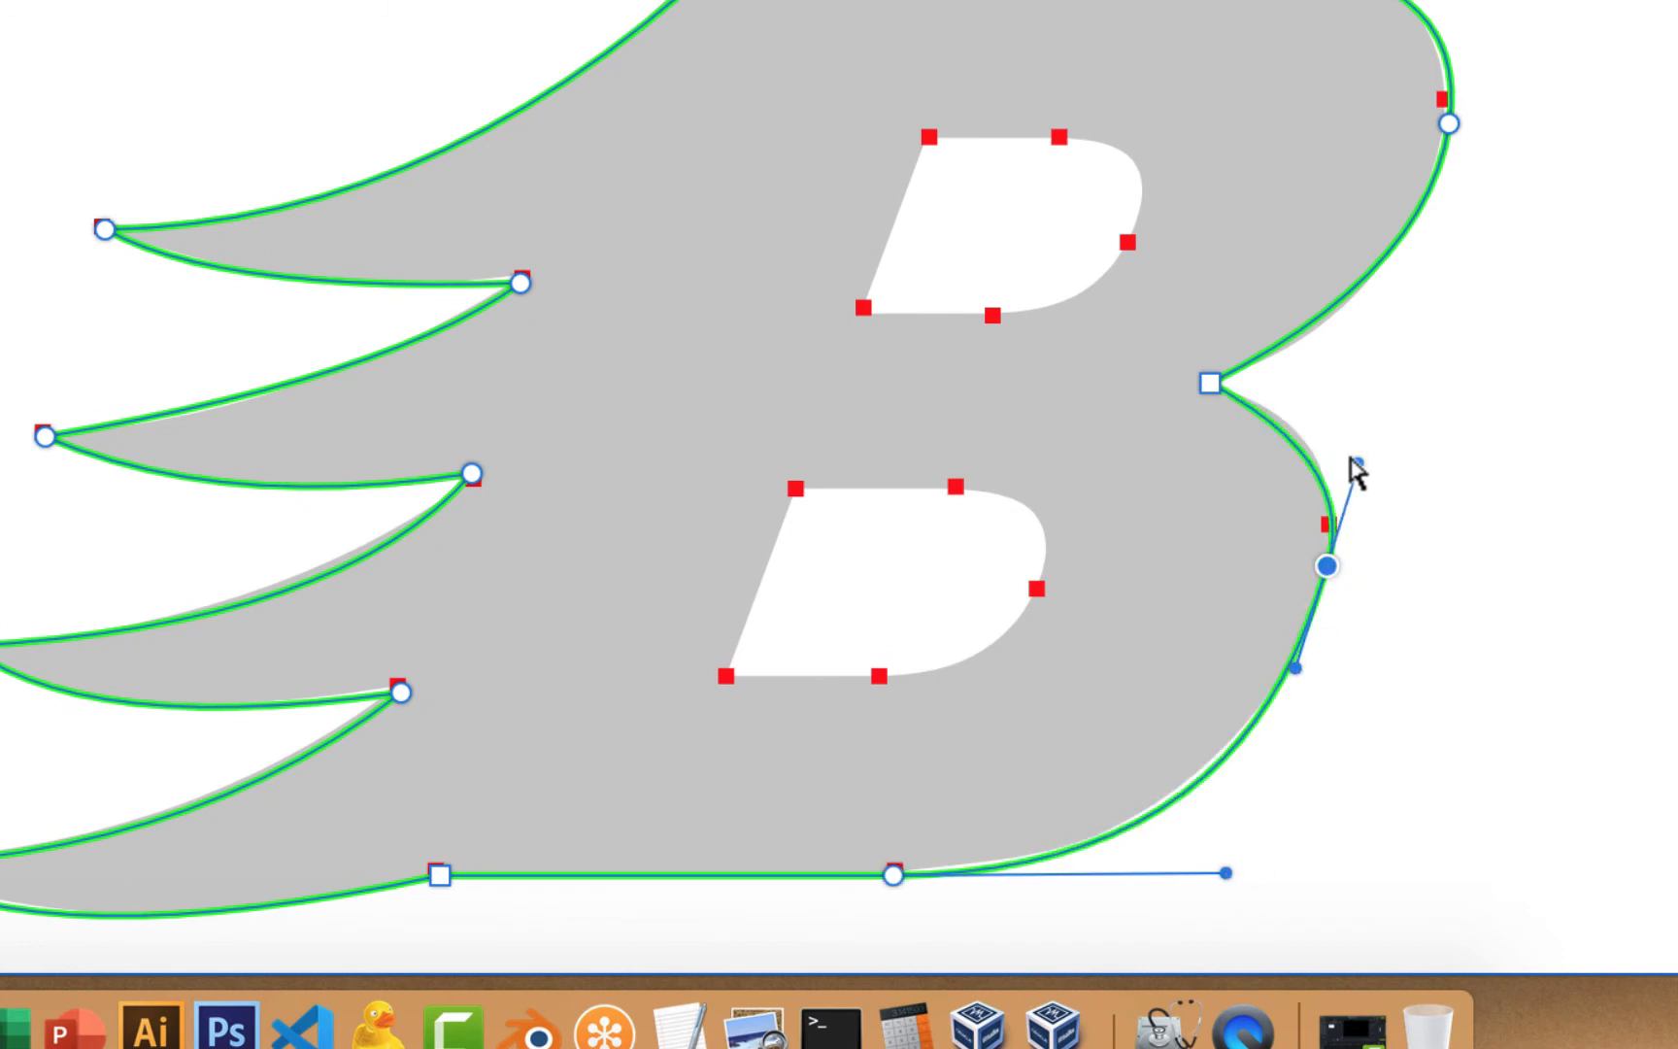
left_click_drag(1356, 463, 1363, 439)
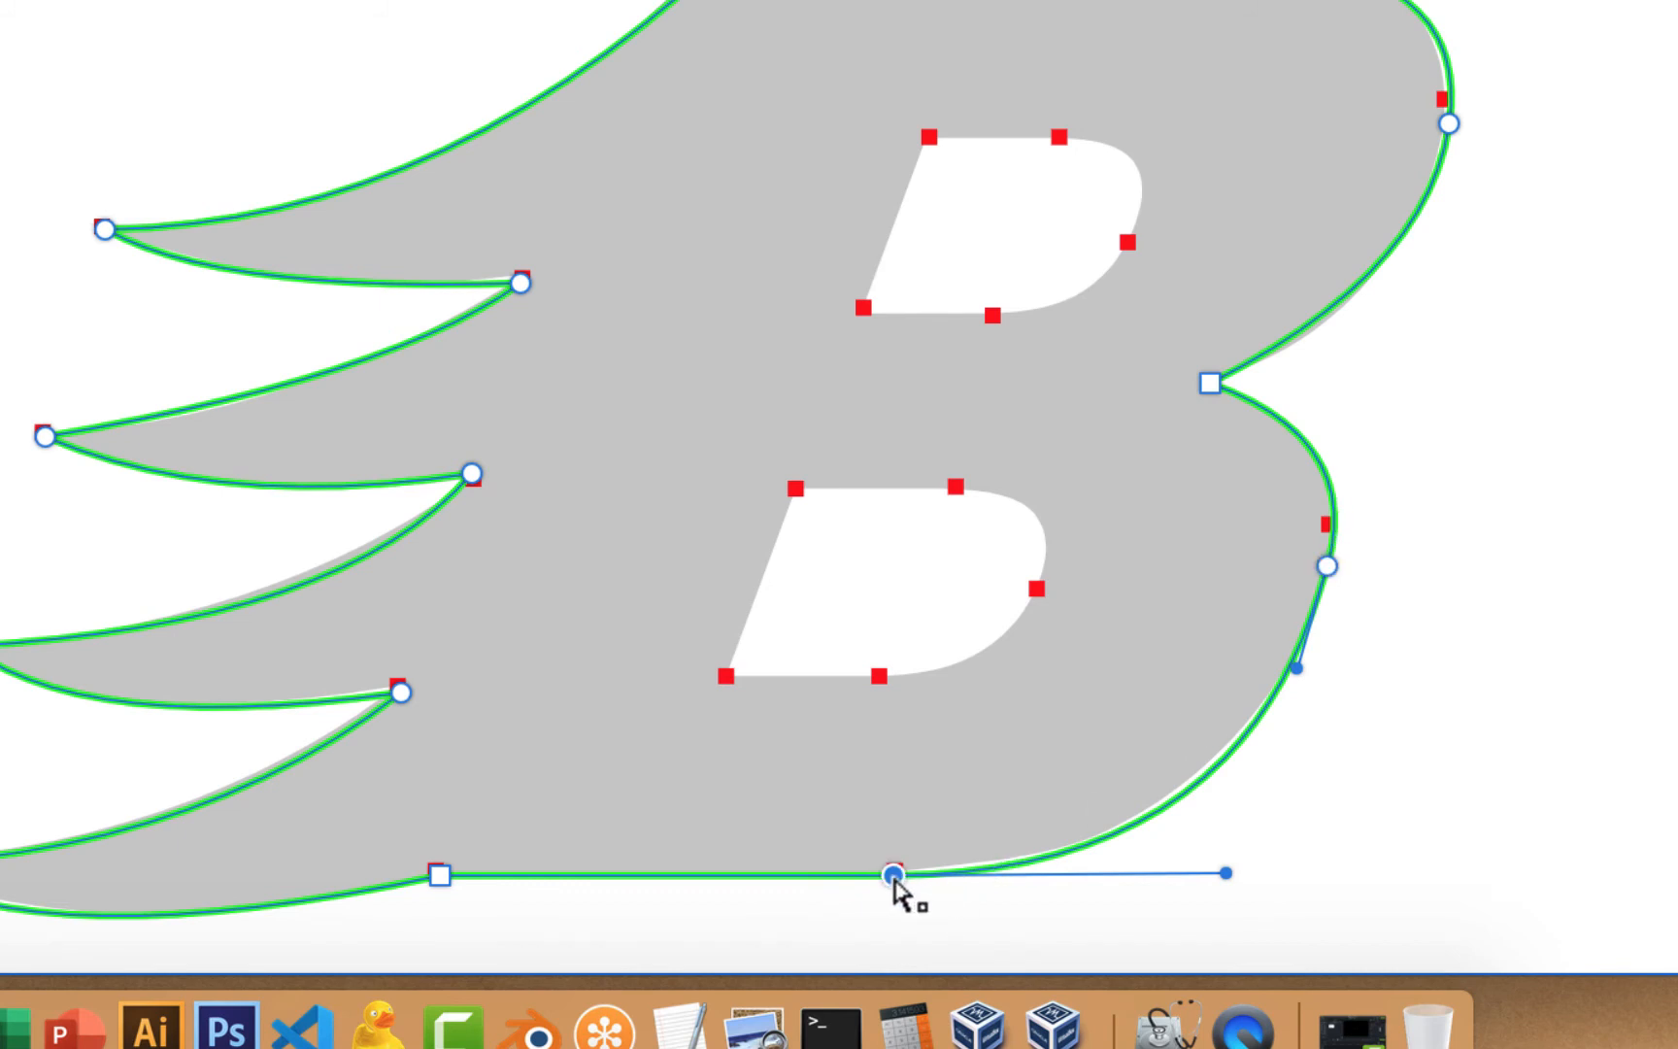
left_click_drag(894, 878, 884, 878)
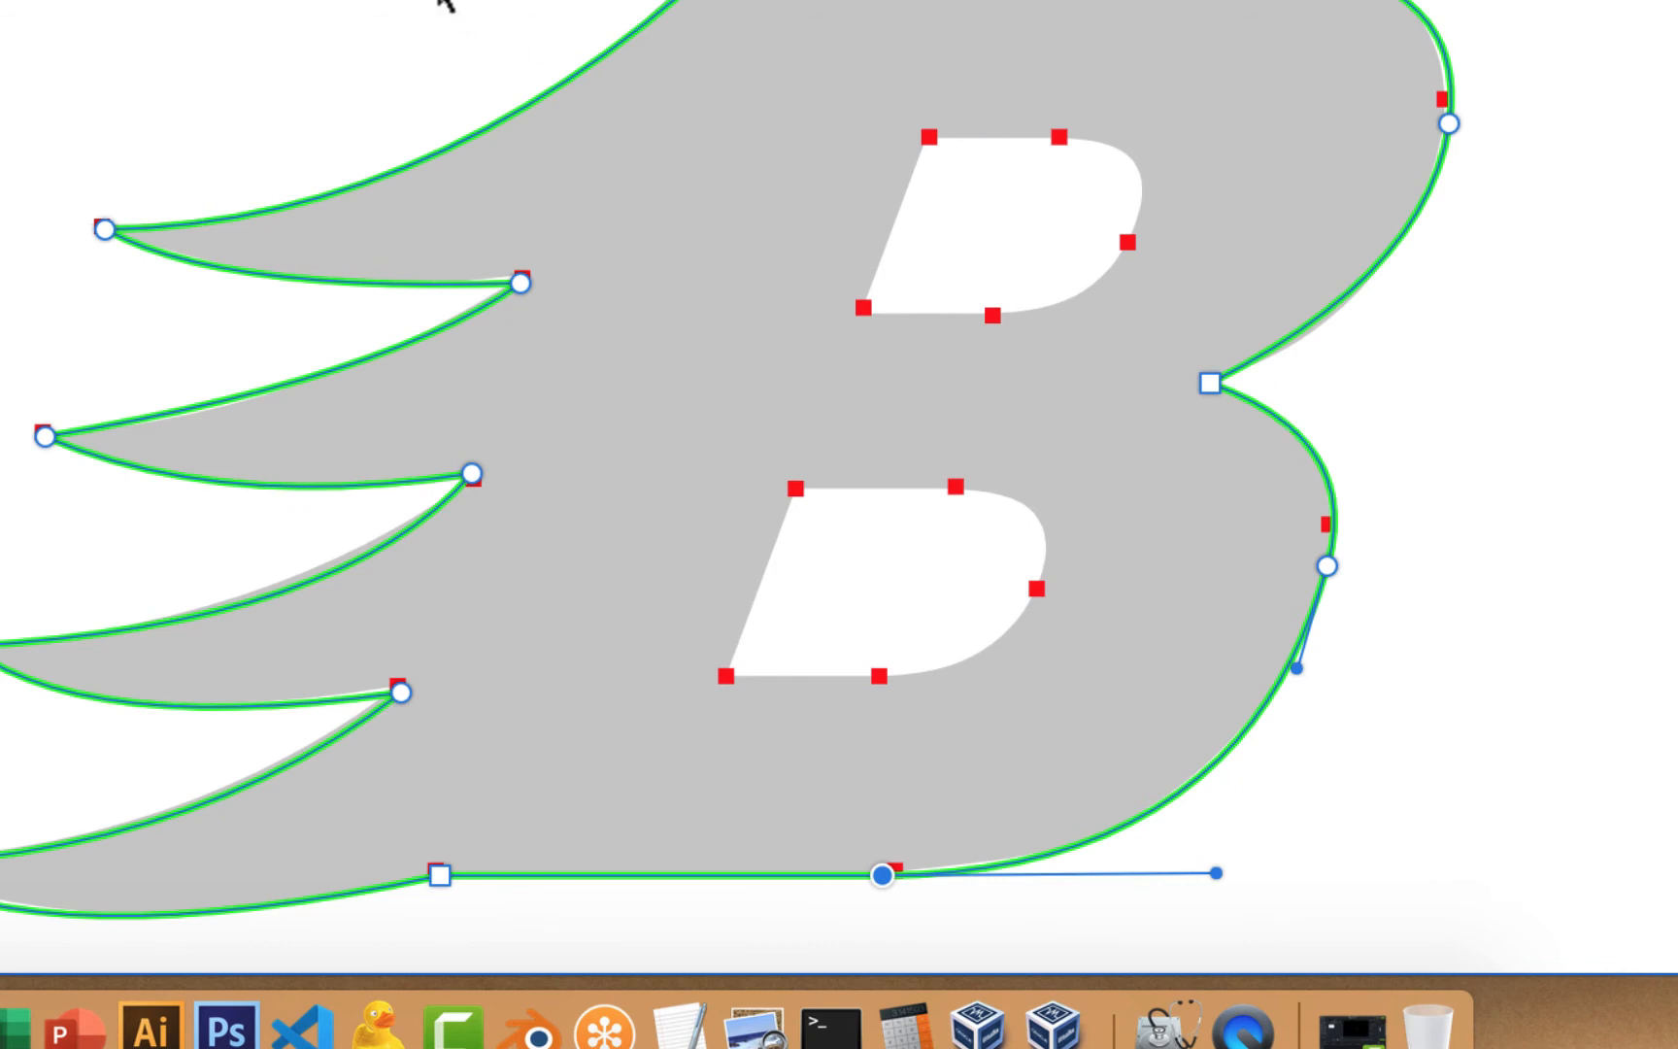
key("Escape")
scroll(509, 135, "up", 2)
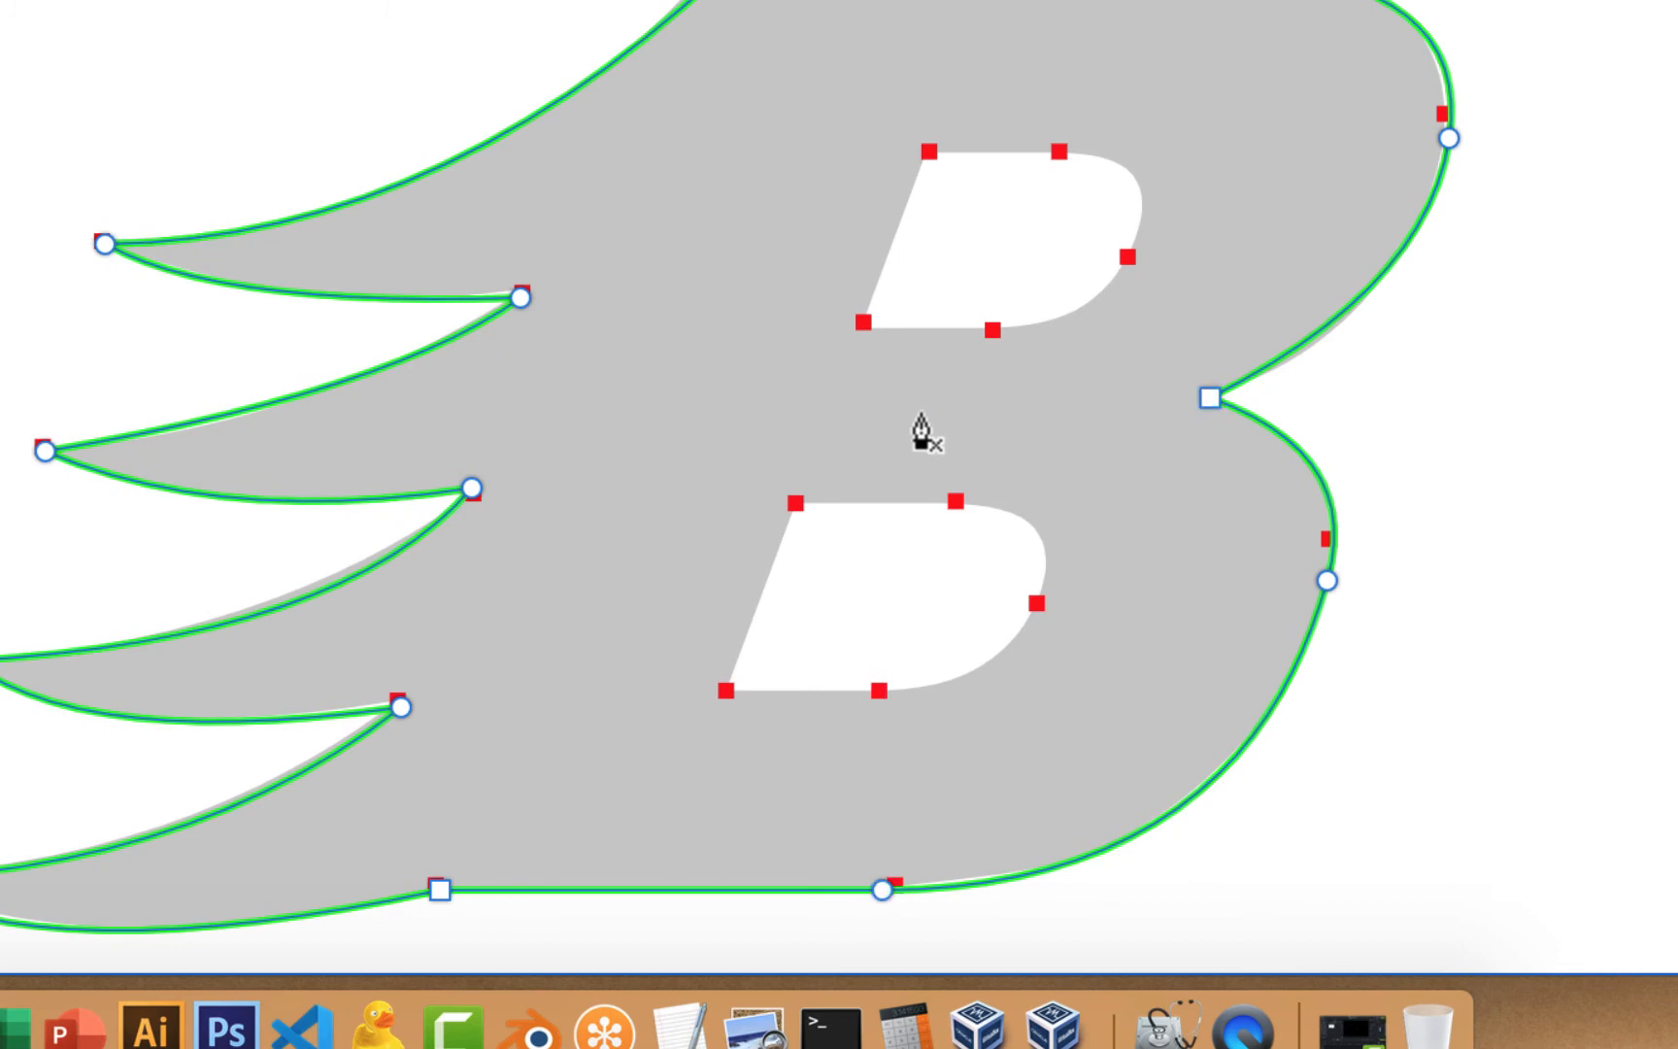
Trace the upper counter as a closed path with corner points and one curved right-side point
left_click(863, 321)
left_click(929, 151)
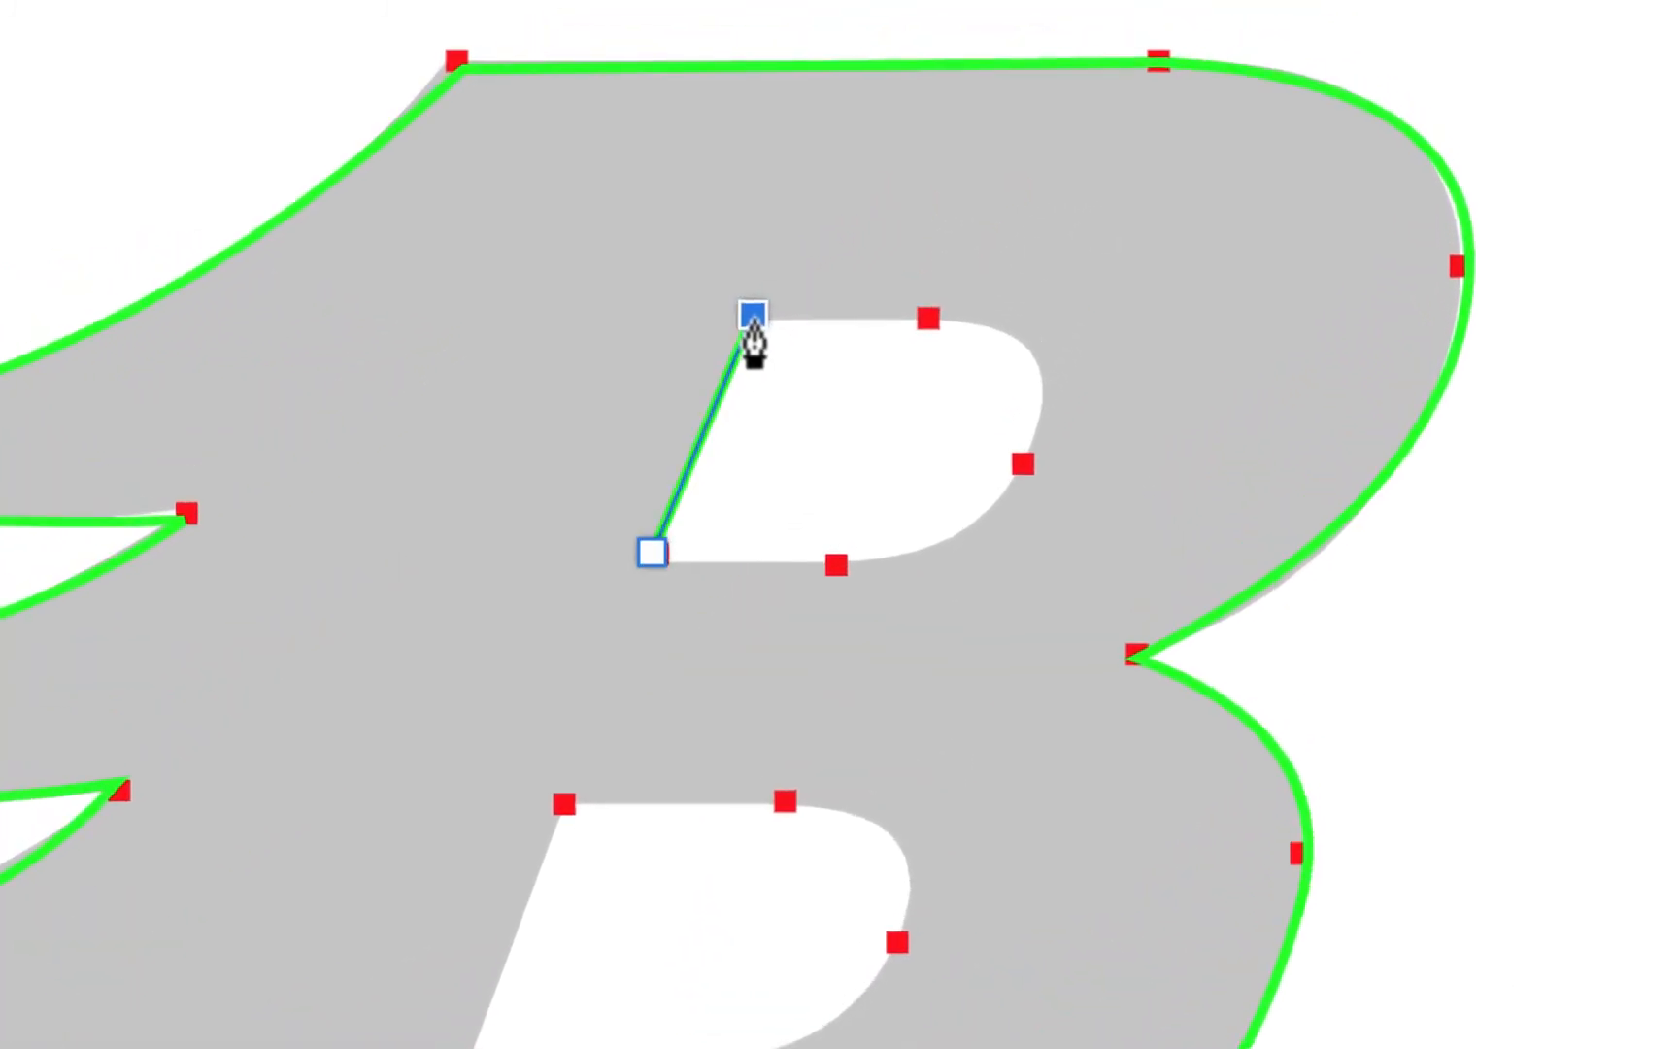
left_click(934, 315)
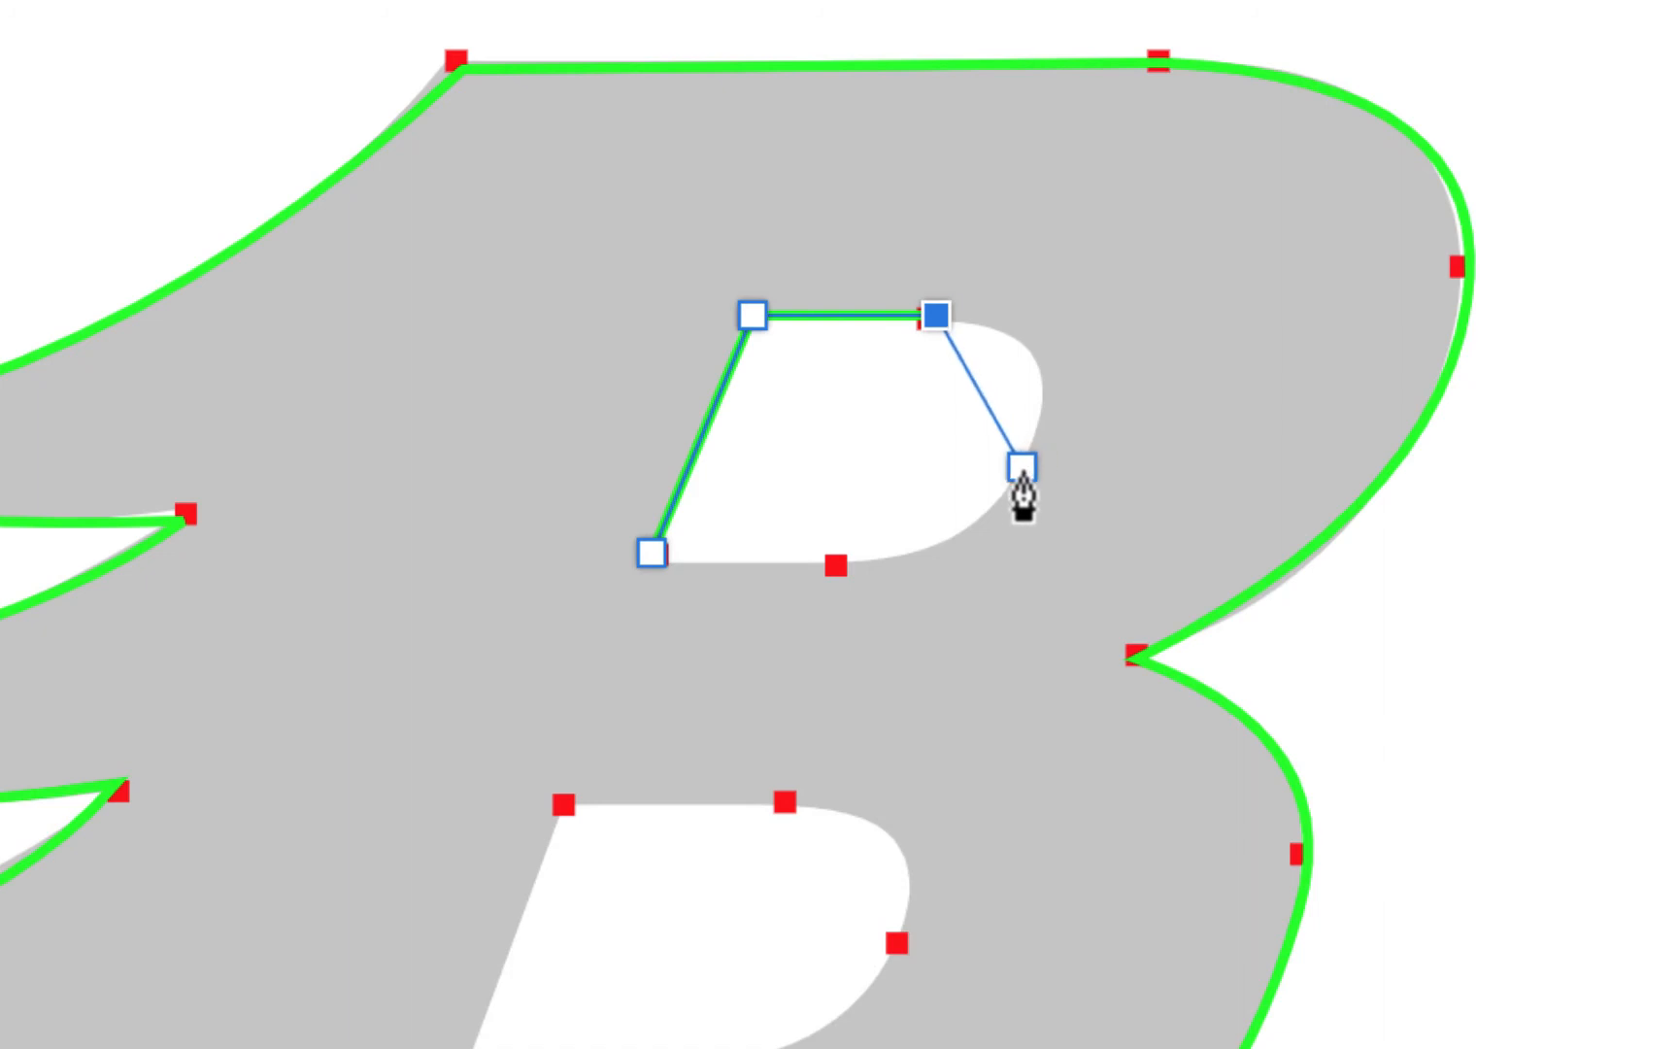
left_click_drag(1010, 486, 945, 609)
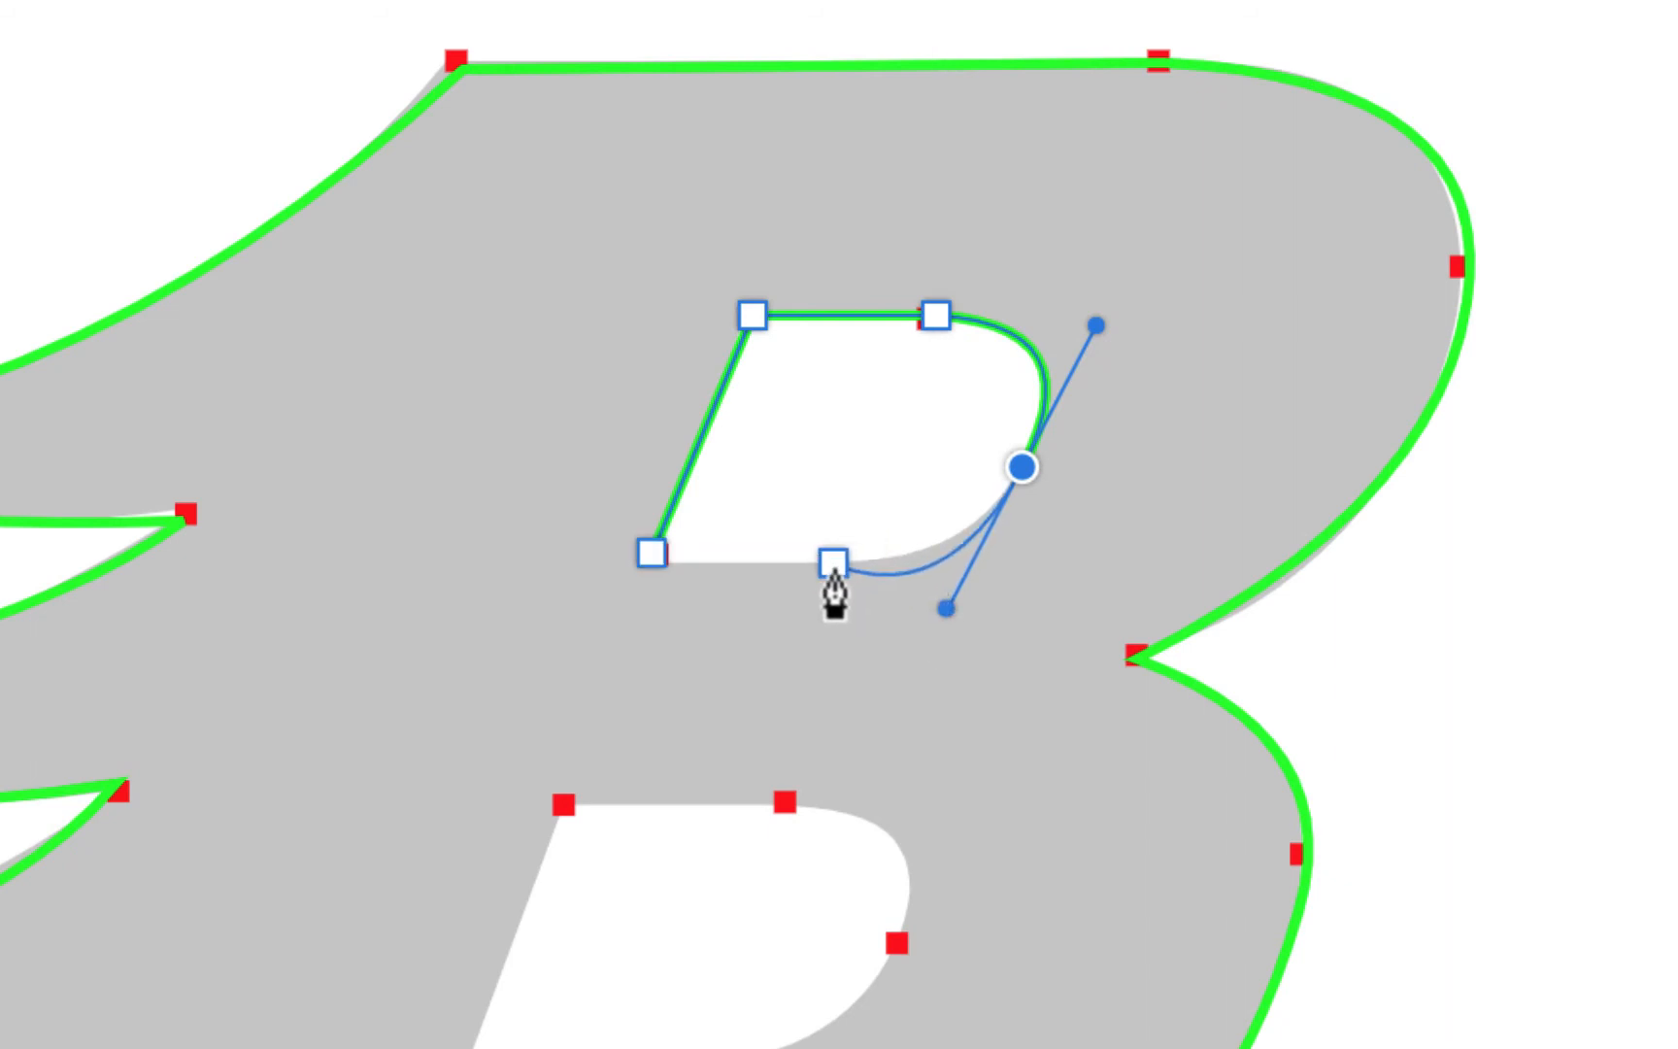
left_click(830, 568)
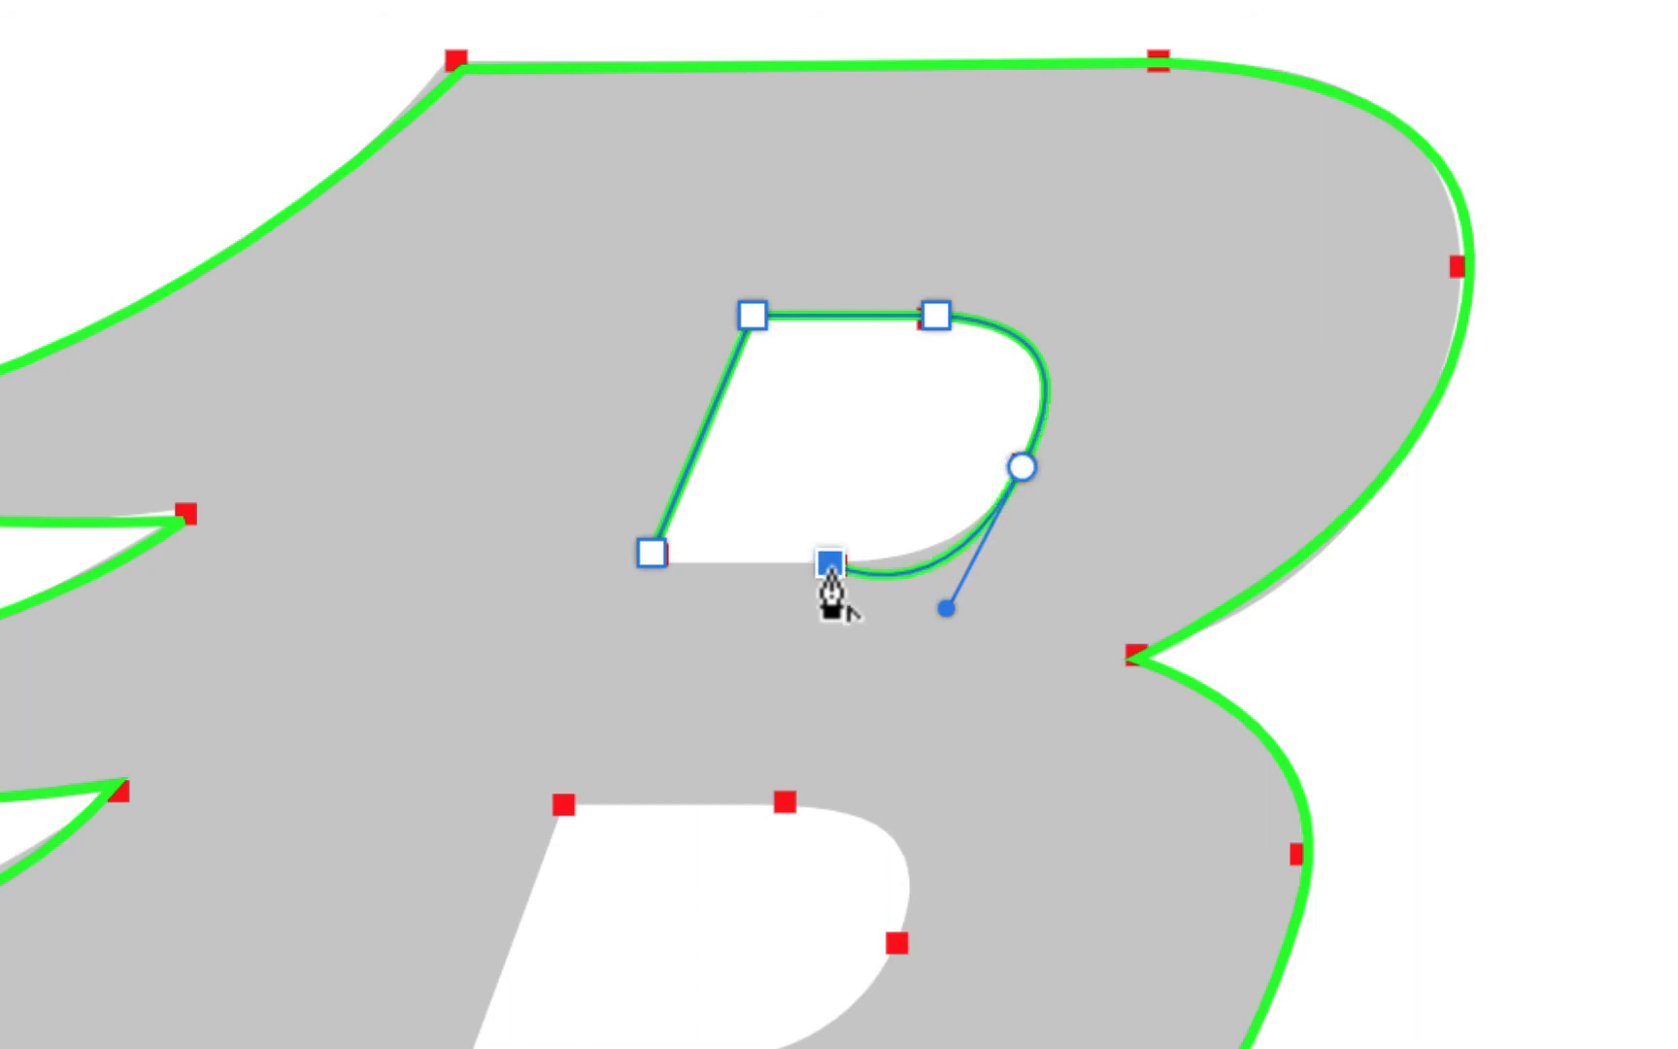
left_click(652, 559)
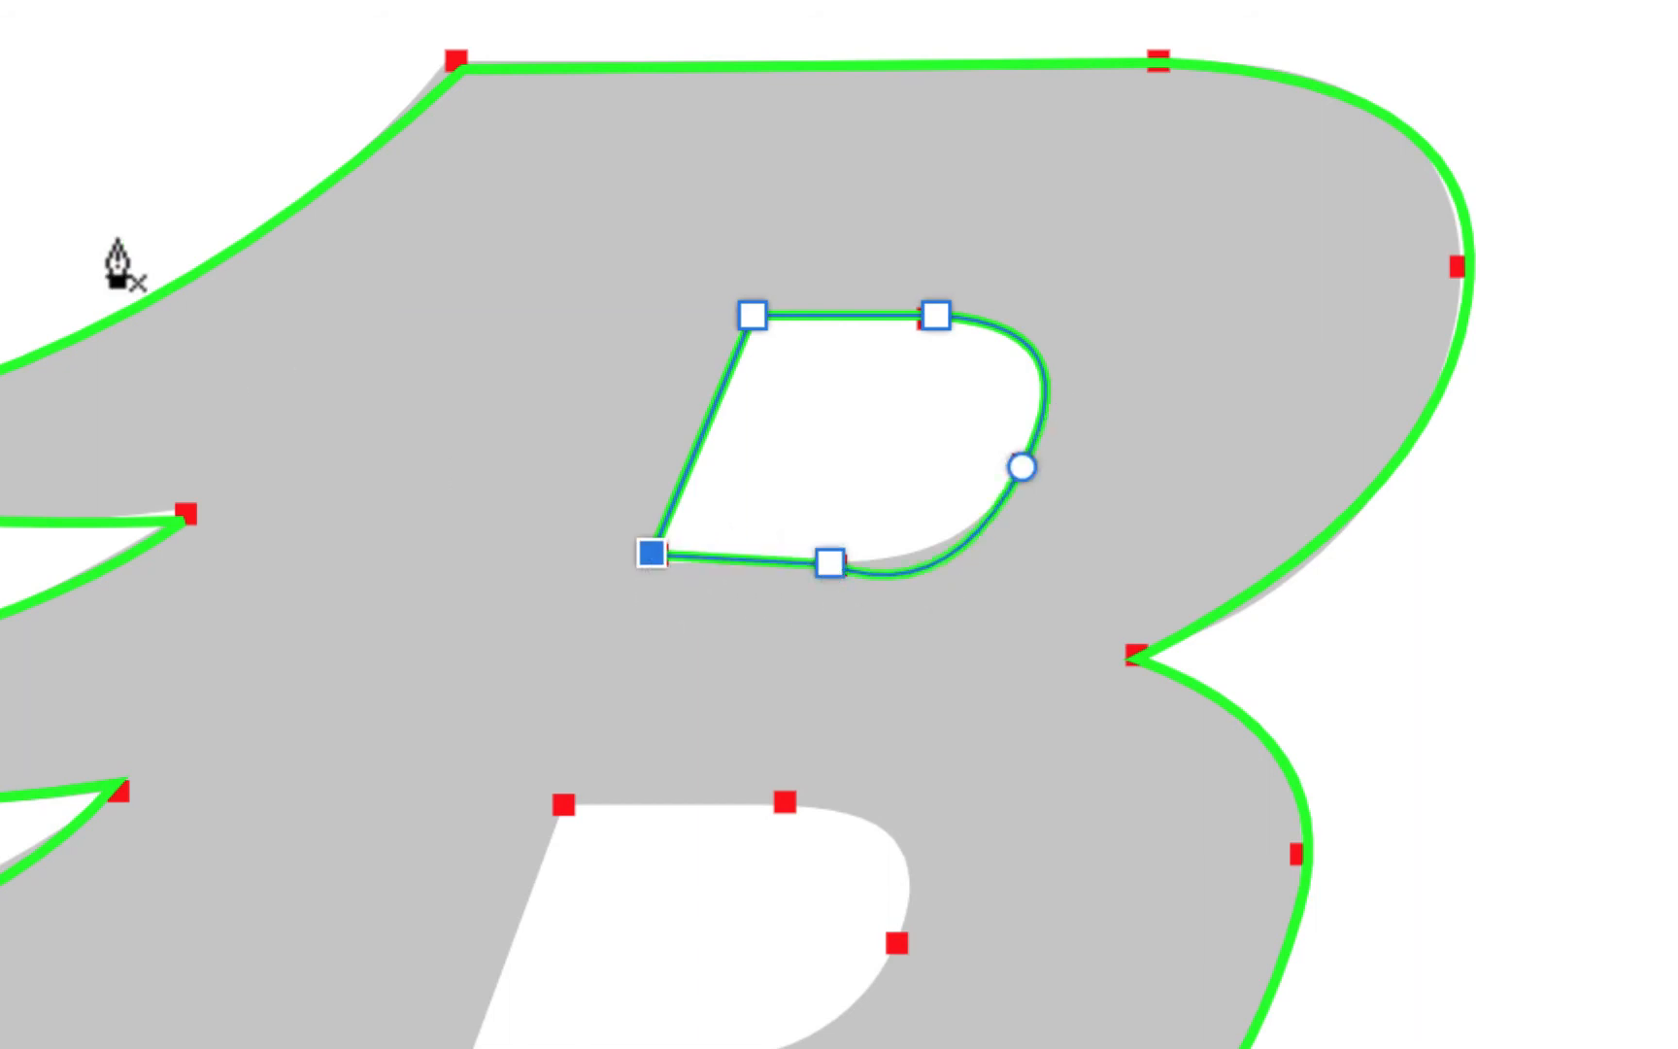
scroll(117, 262, "up", 5)
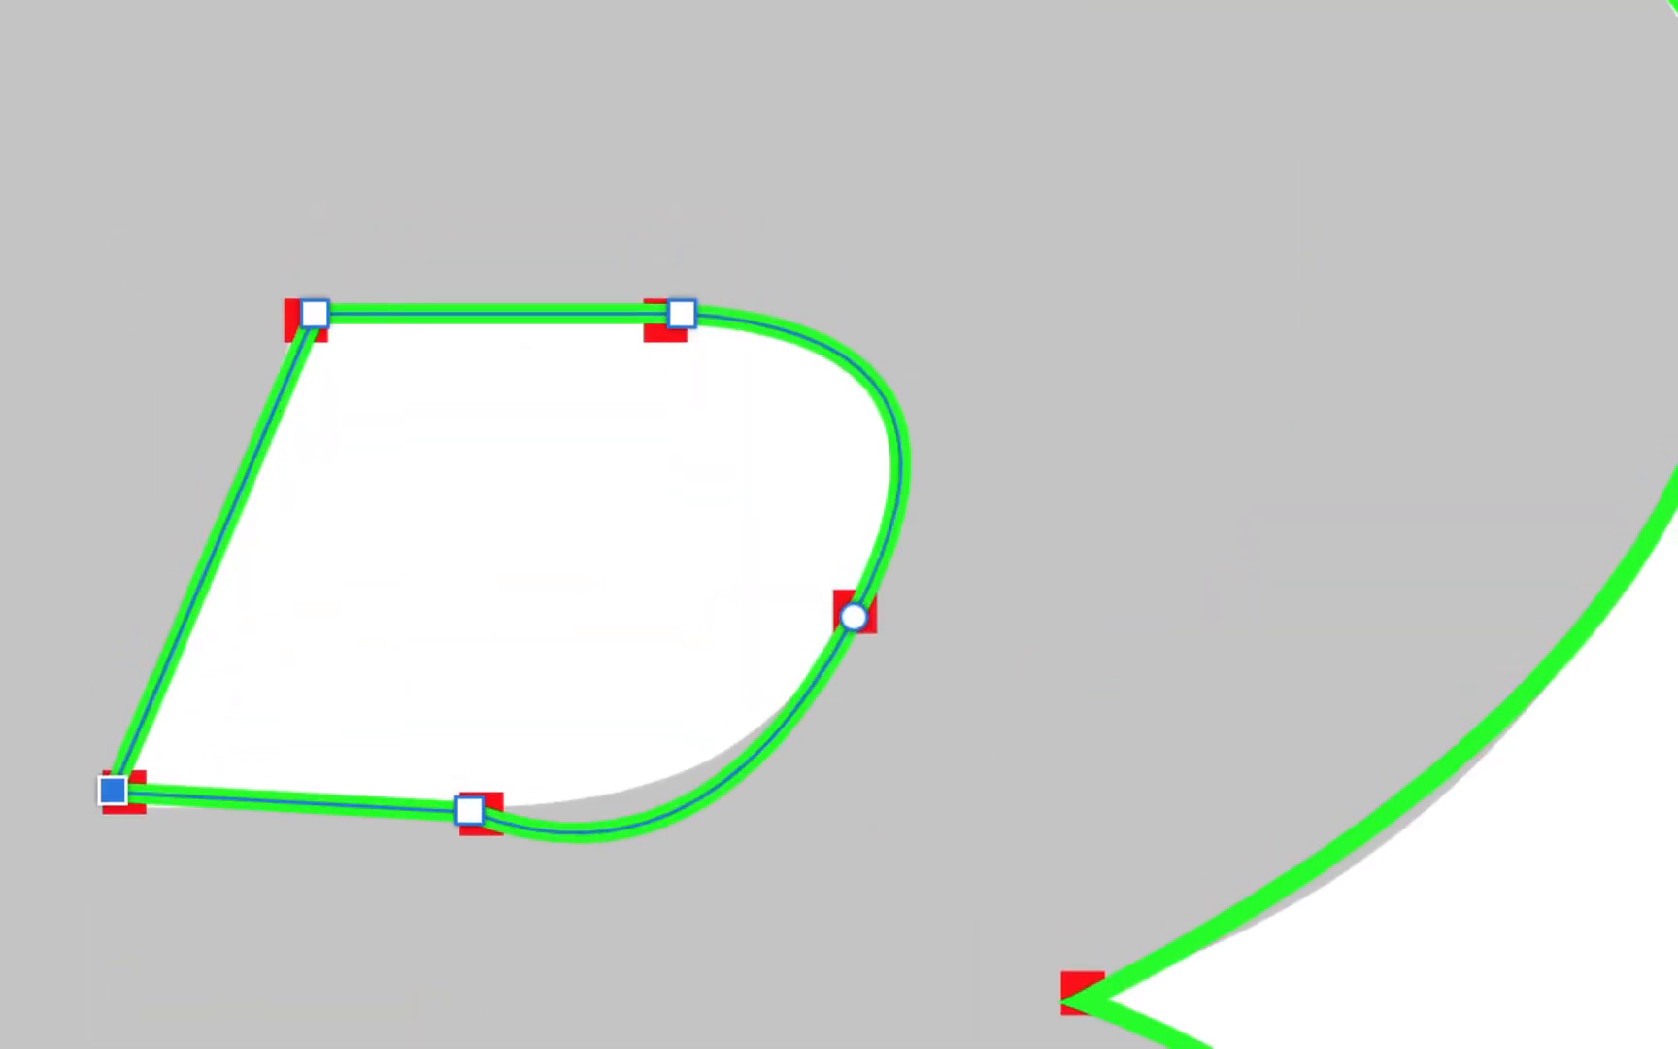
Adjust the upper counter's right-side curve handle and pull its bottom edge slightly down
left_click(853, 620)
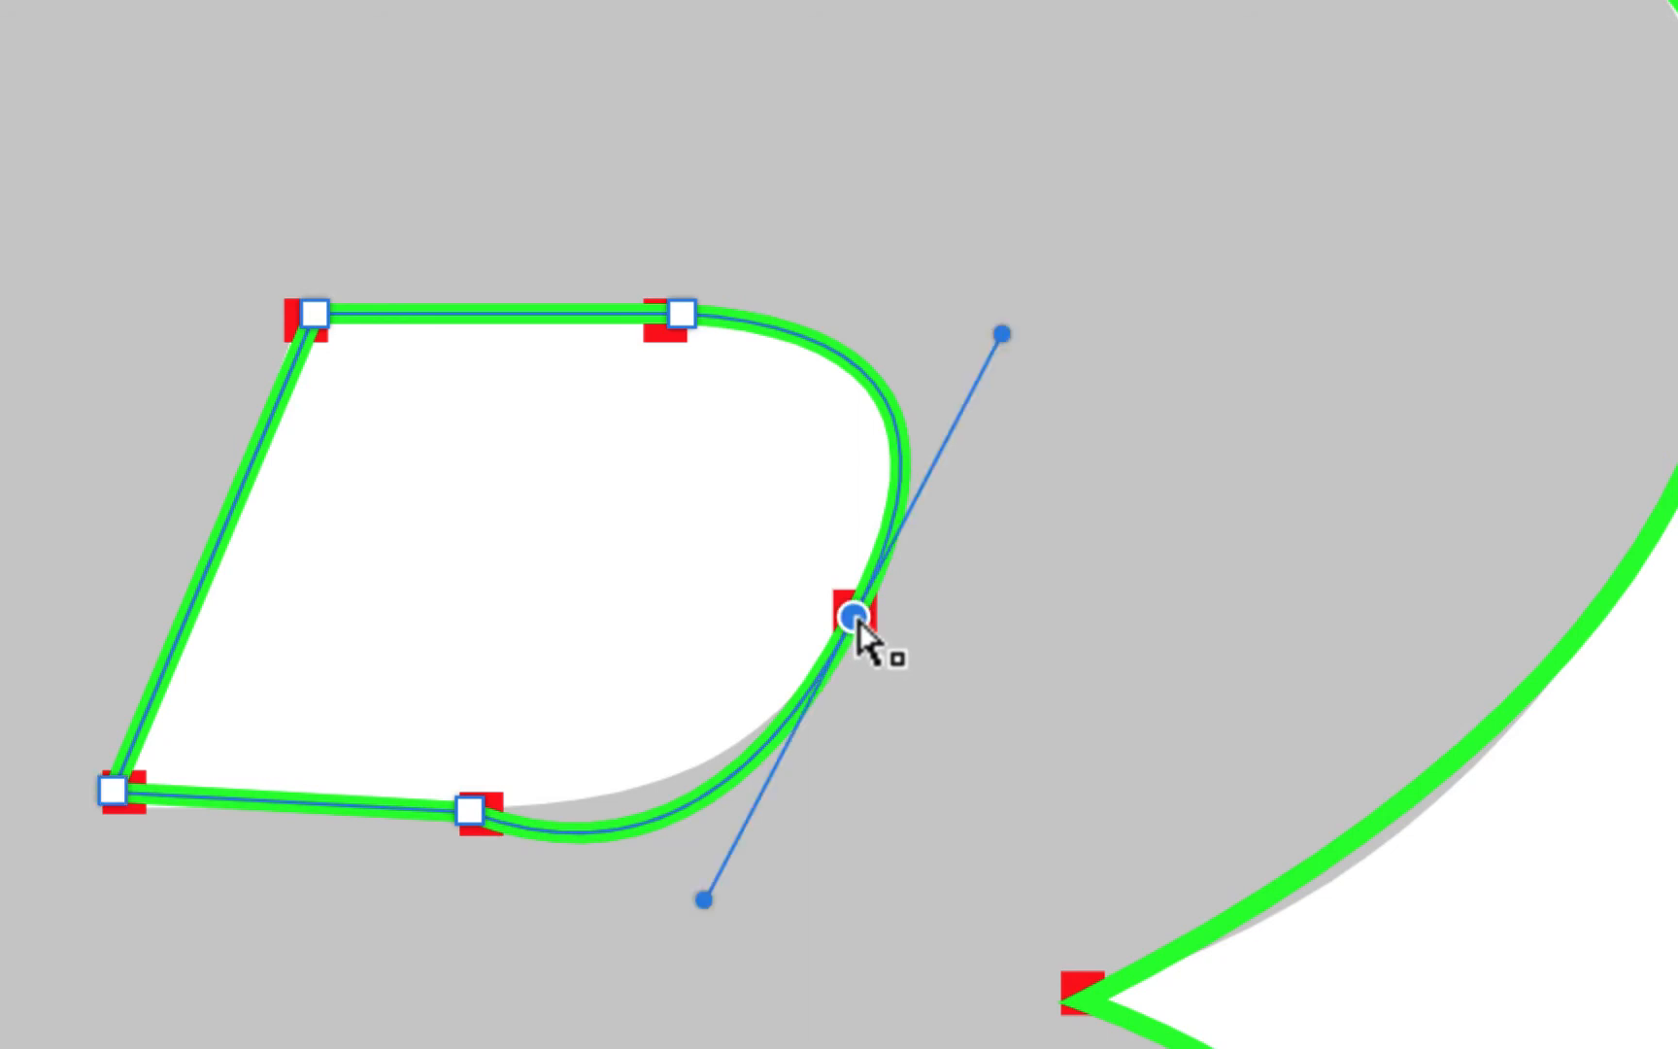
left_click_drag(706, 909, 755, 834)
left_click_drag(702, 908, 757, 821)
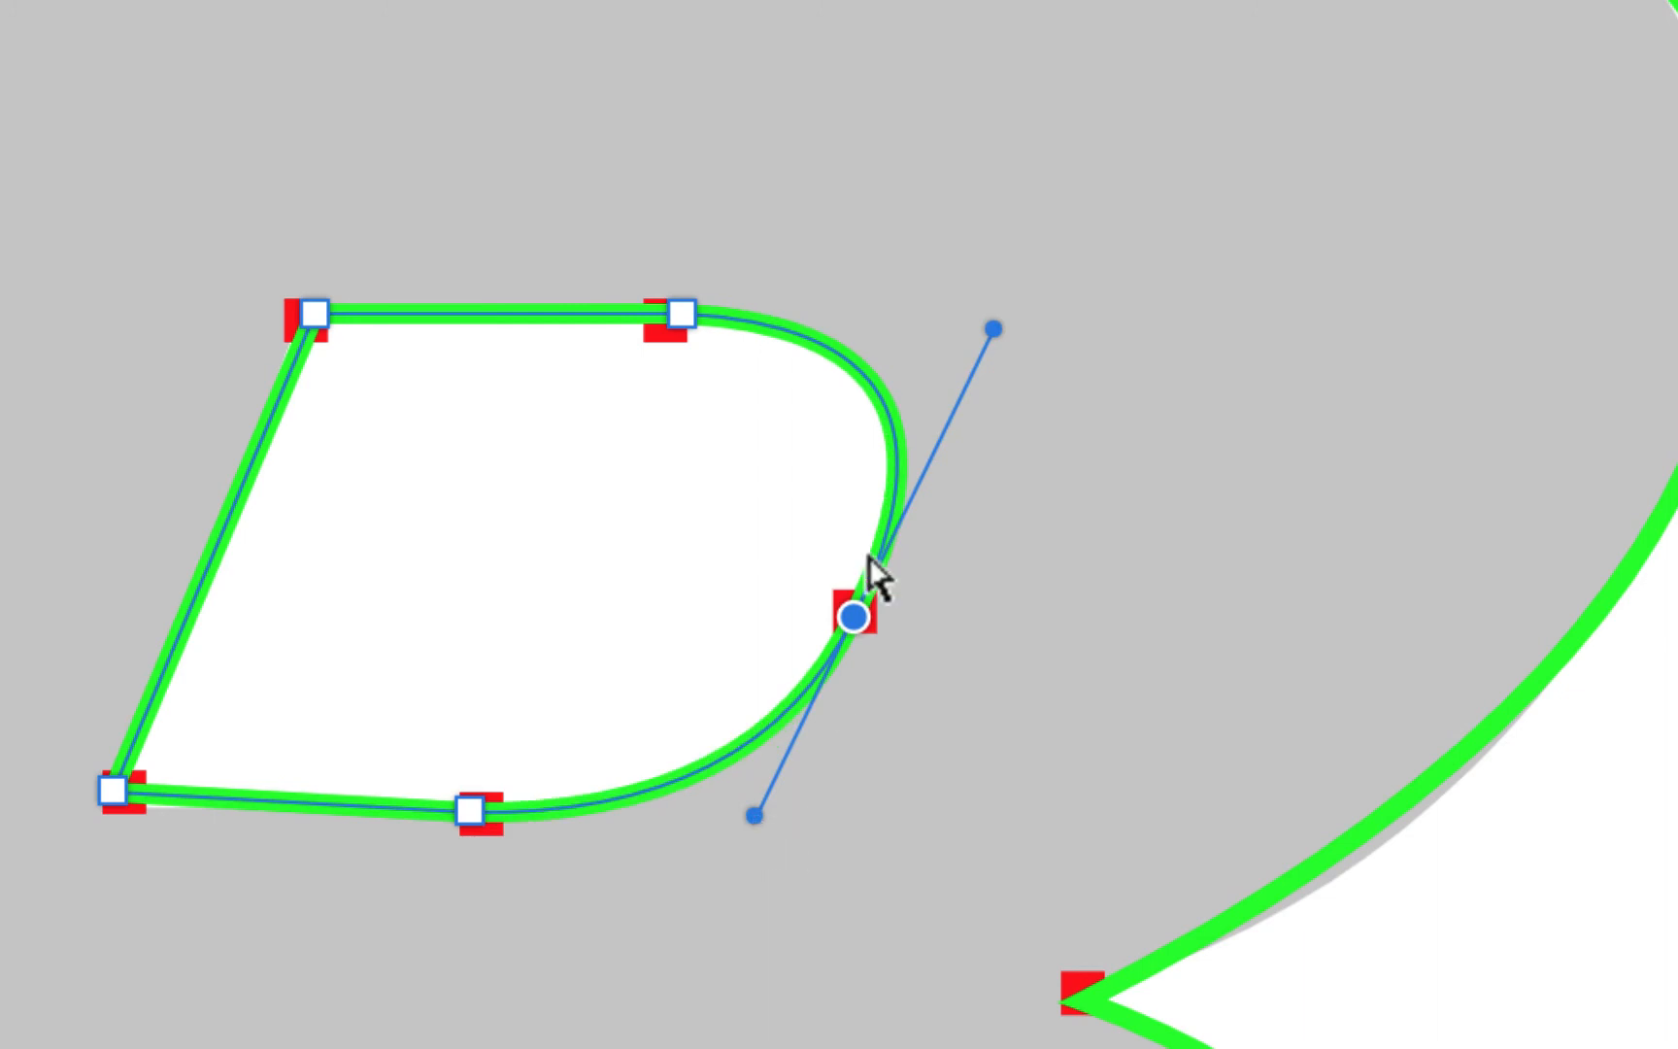
left_click(994, 367)
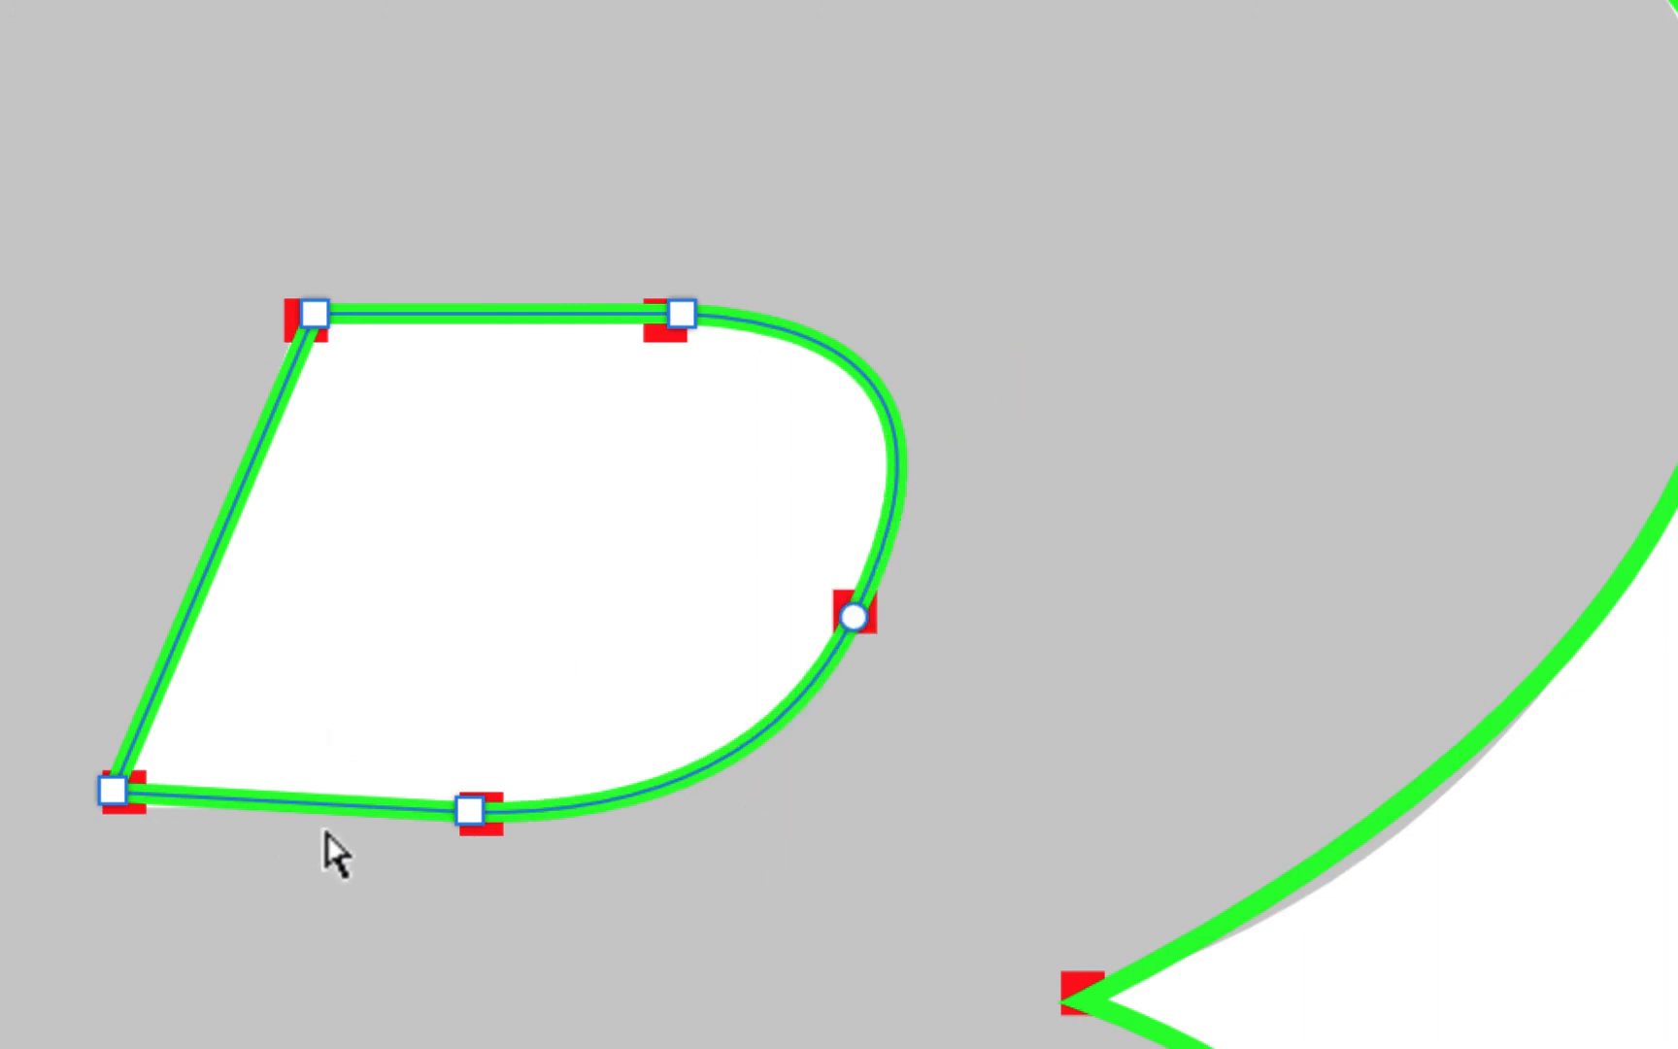
mouse_move(110, 791)
left_mouse_down()
mouse_move(108, 830)
mouse_move(112, 811)
left_mouse_up()
scroll(976, 772, "down", 10)
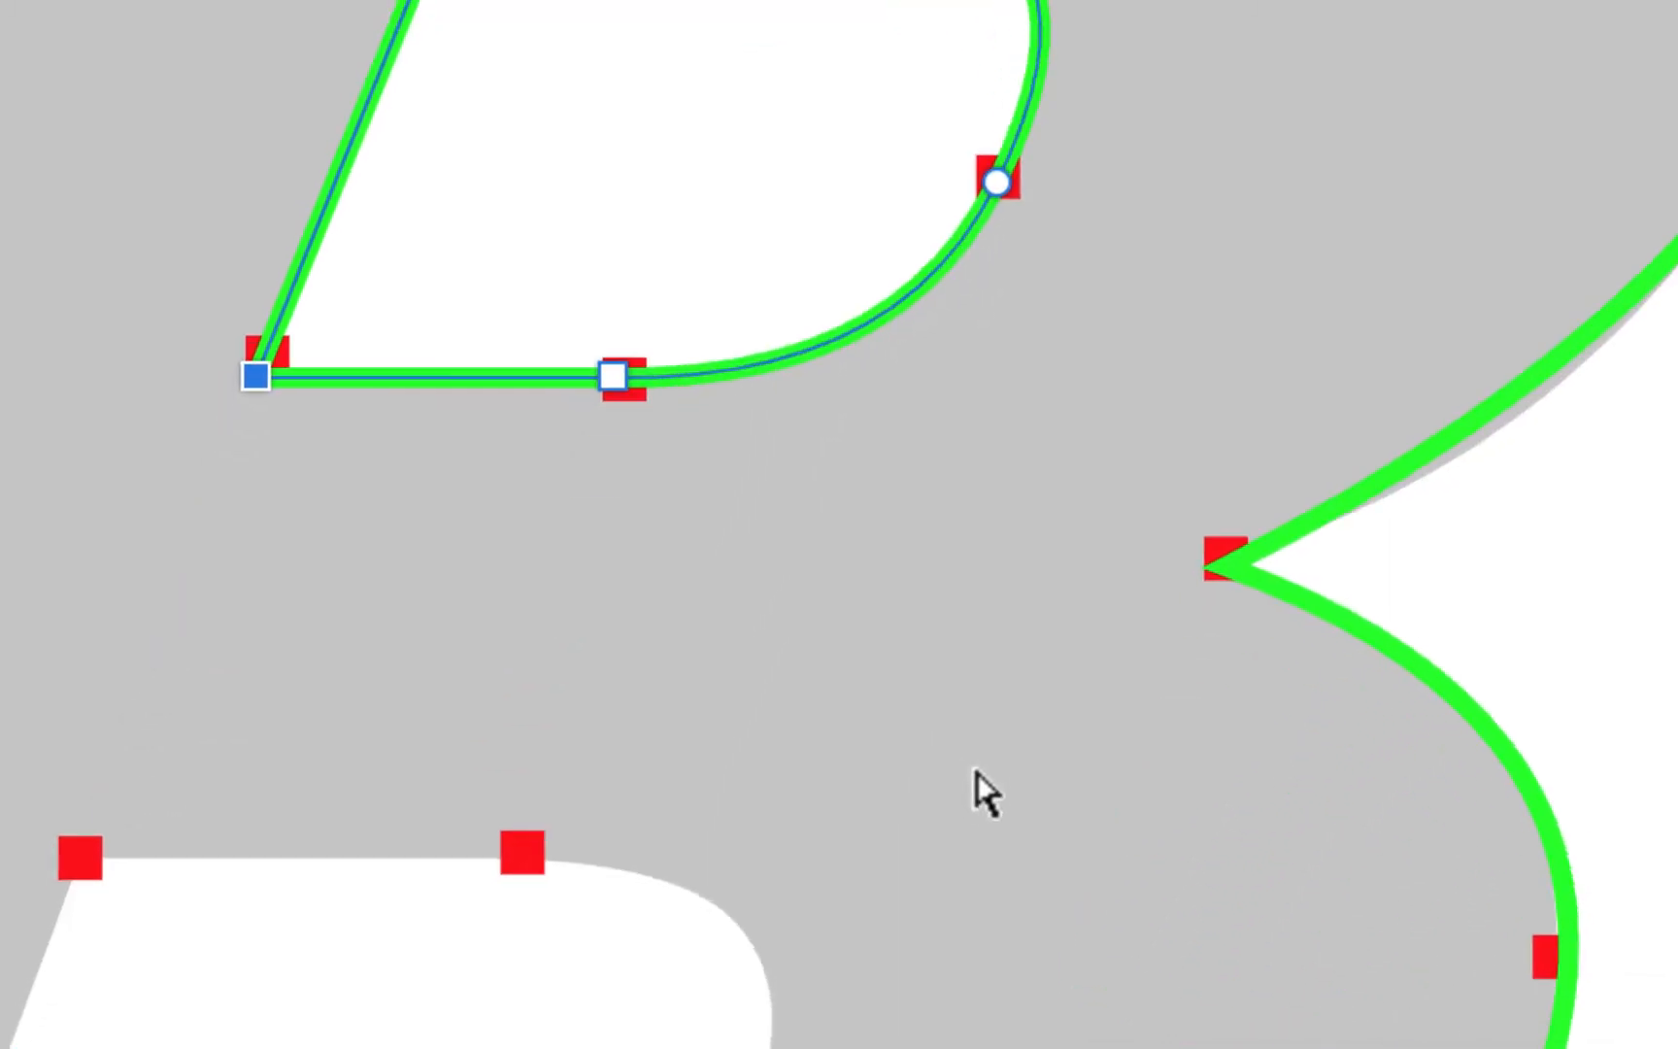
Trace the lower counter as a closed path with a curved point on its right side
scroll(977, 772, "down", 5)
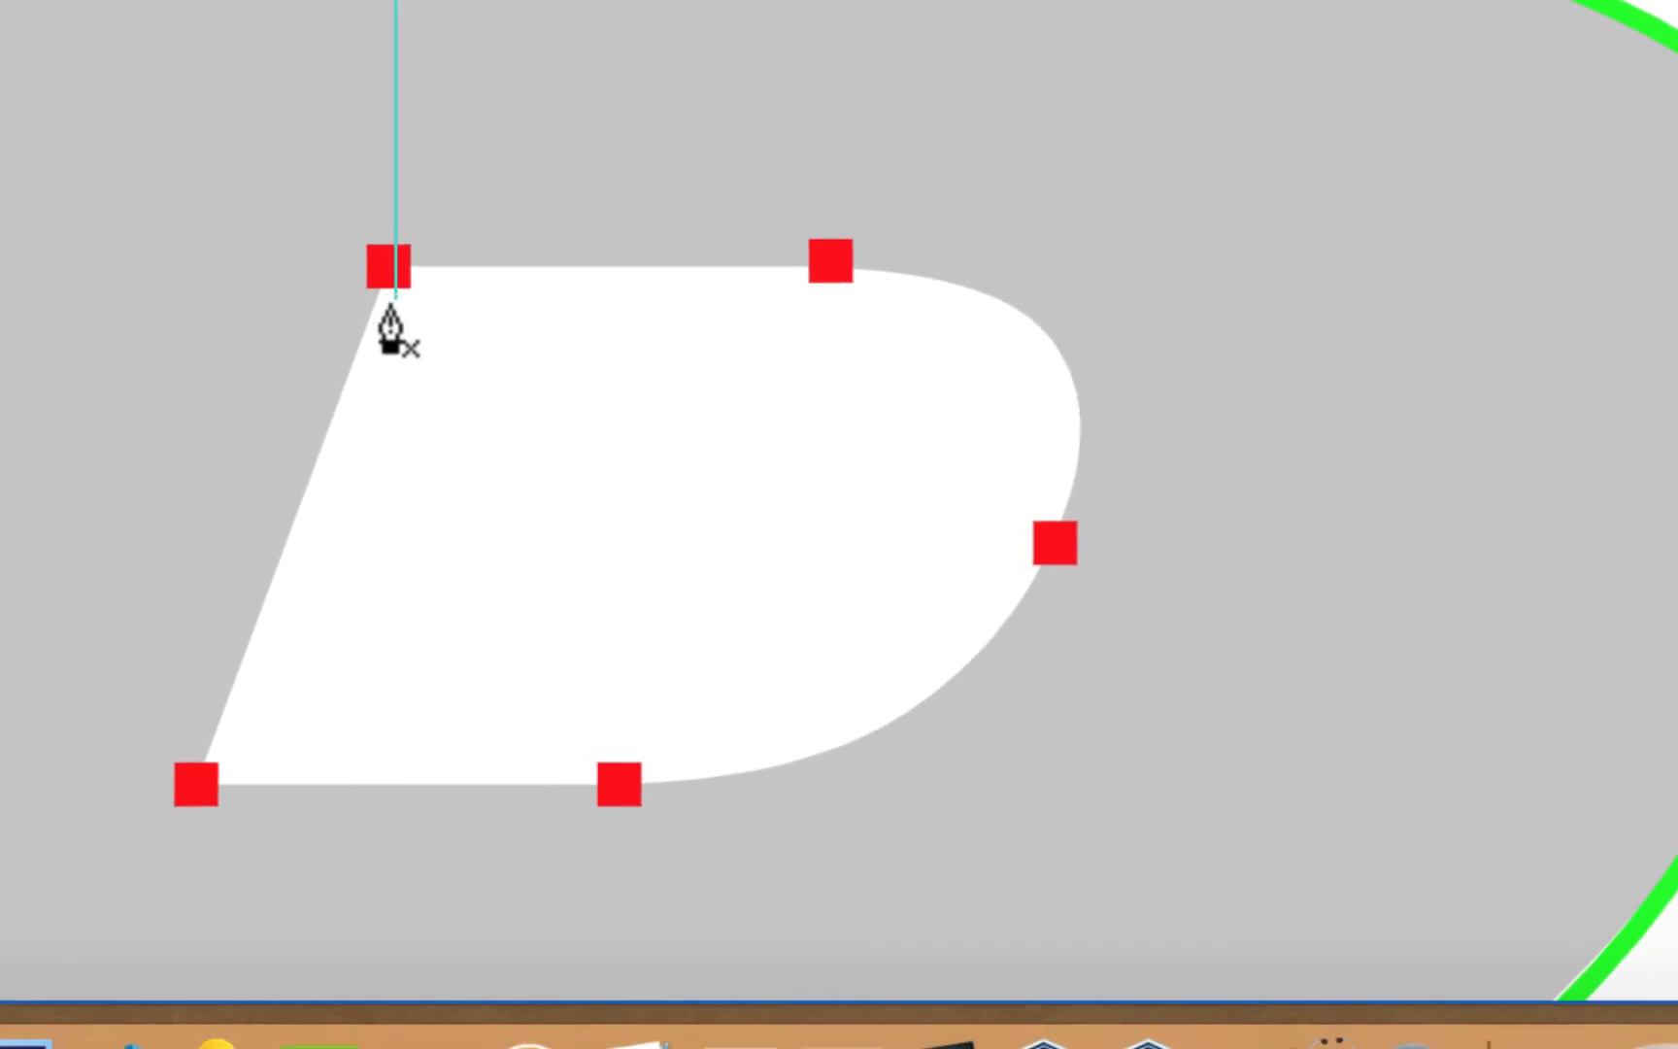
left_click(391, 270)
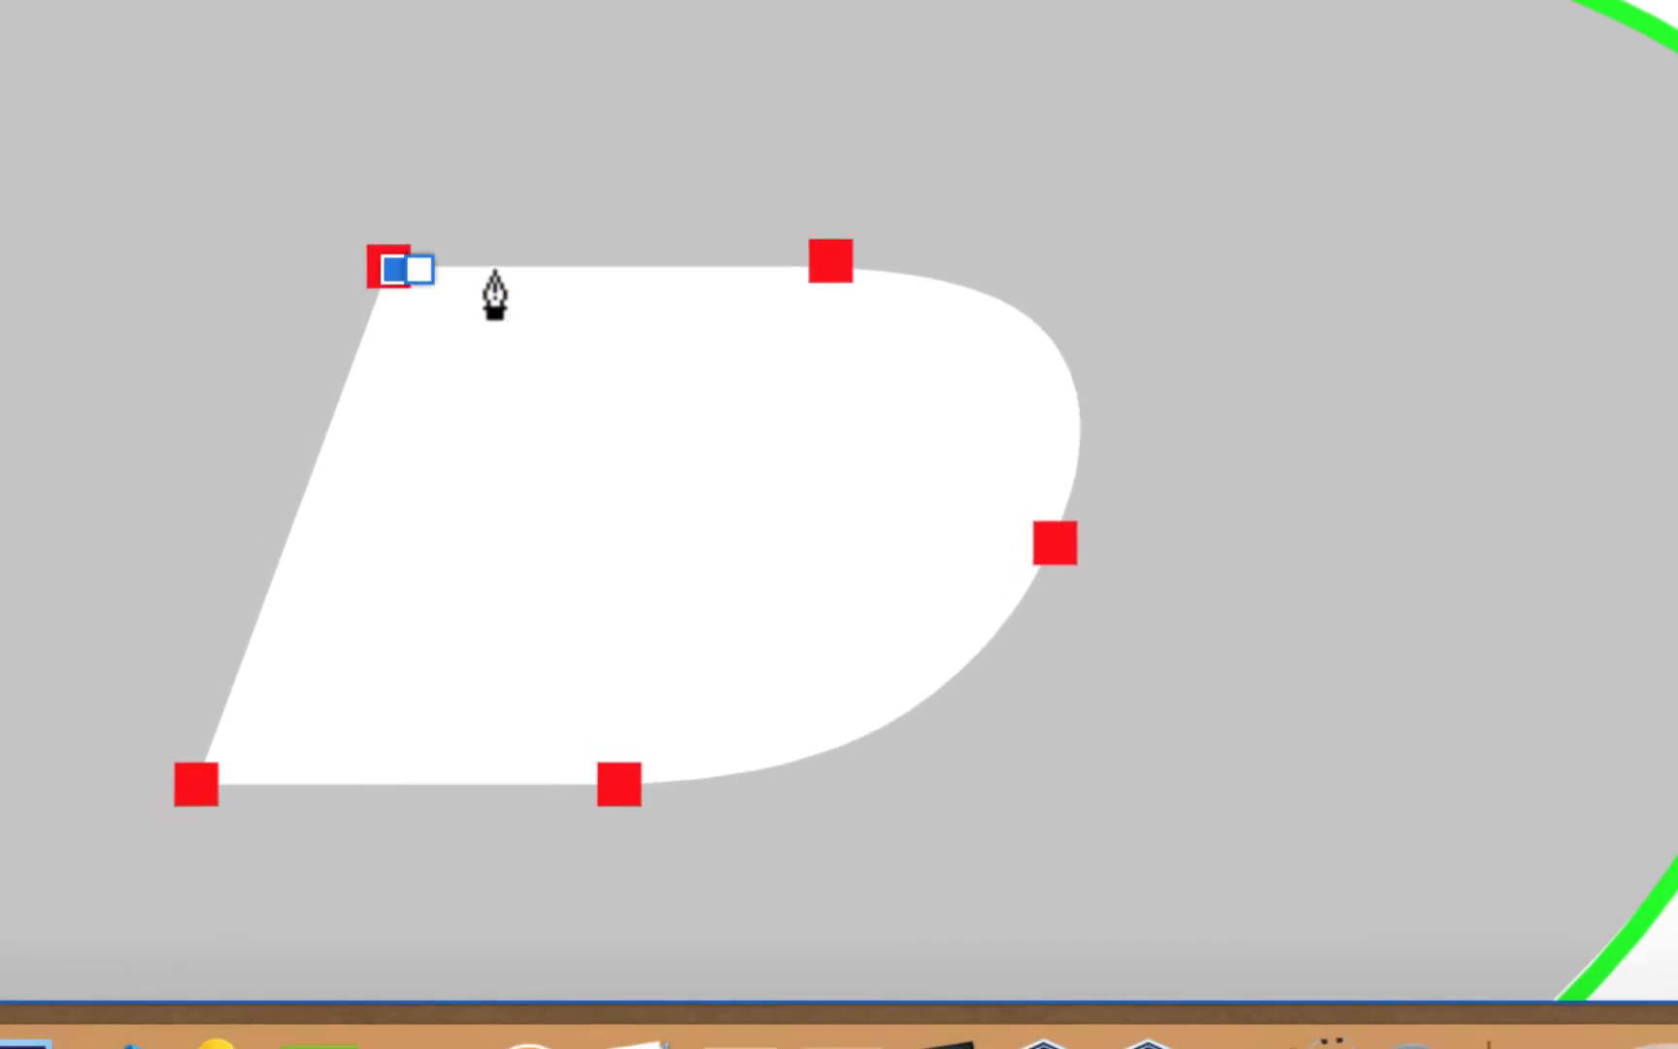
left_click(840, 273)
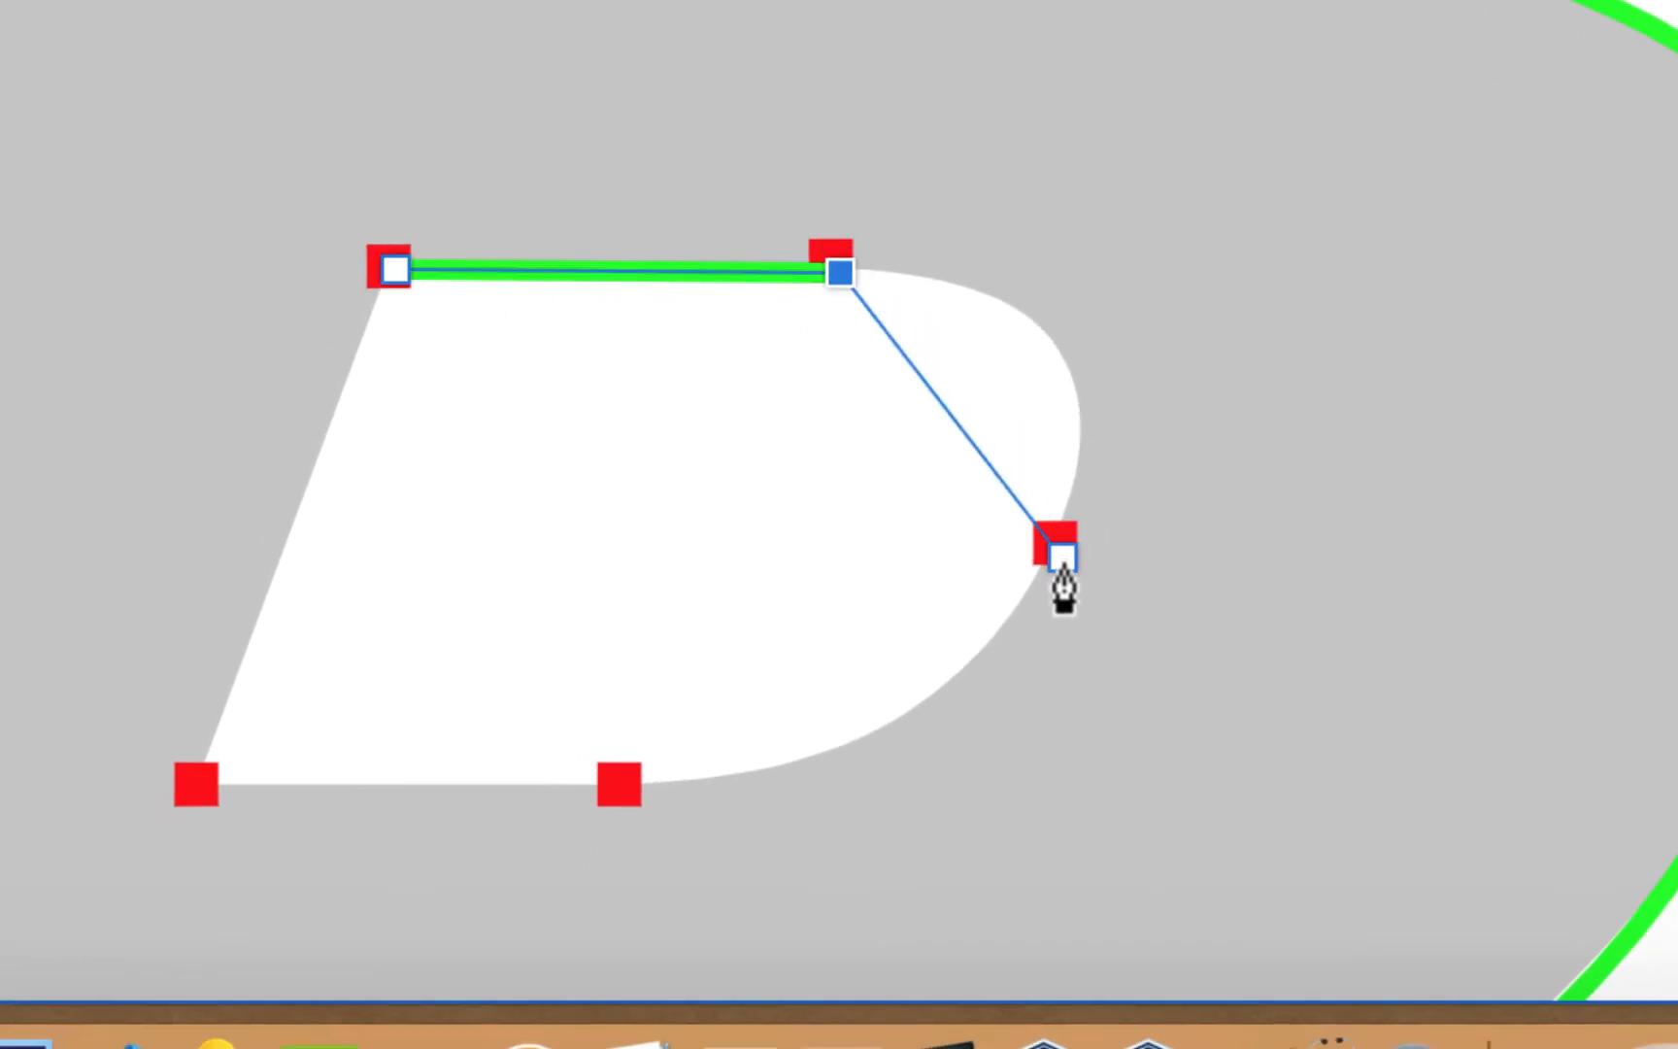
left_click_drag(1062, 557, 954, 833)
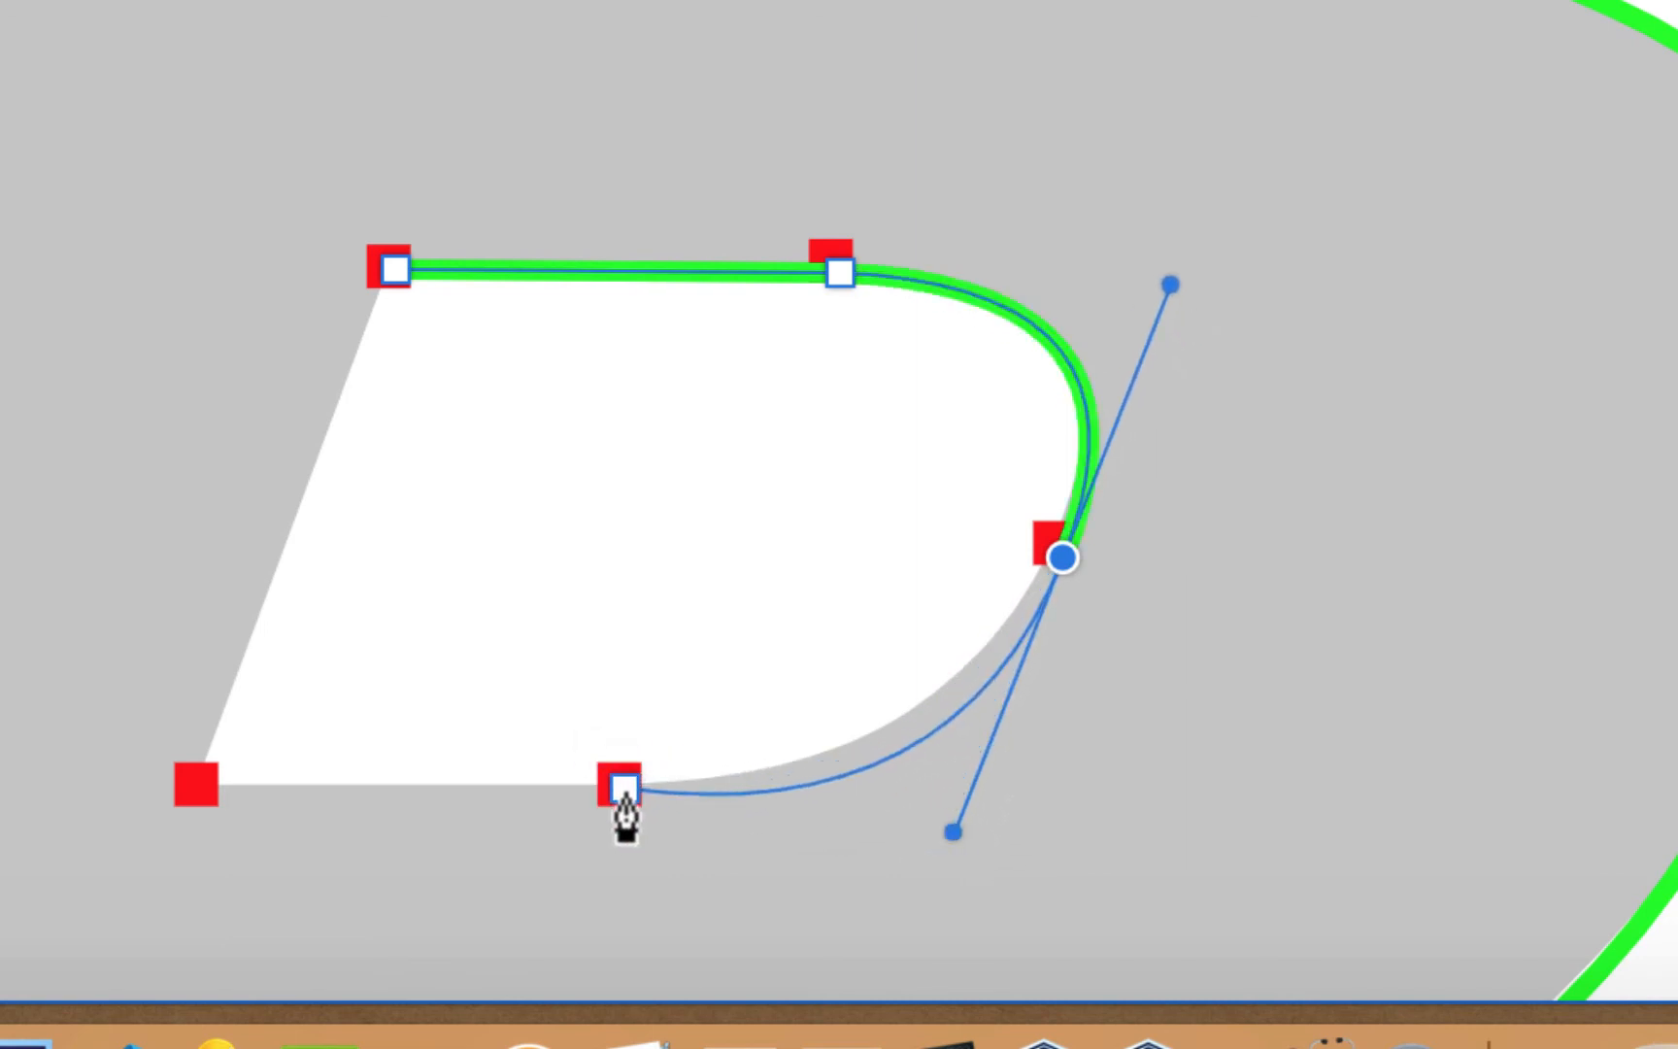
scroll(626, 817, "down", 4)
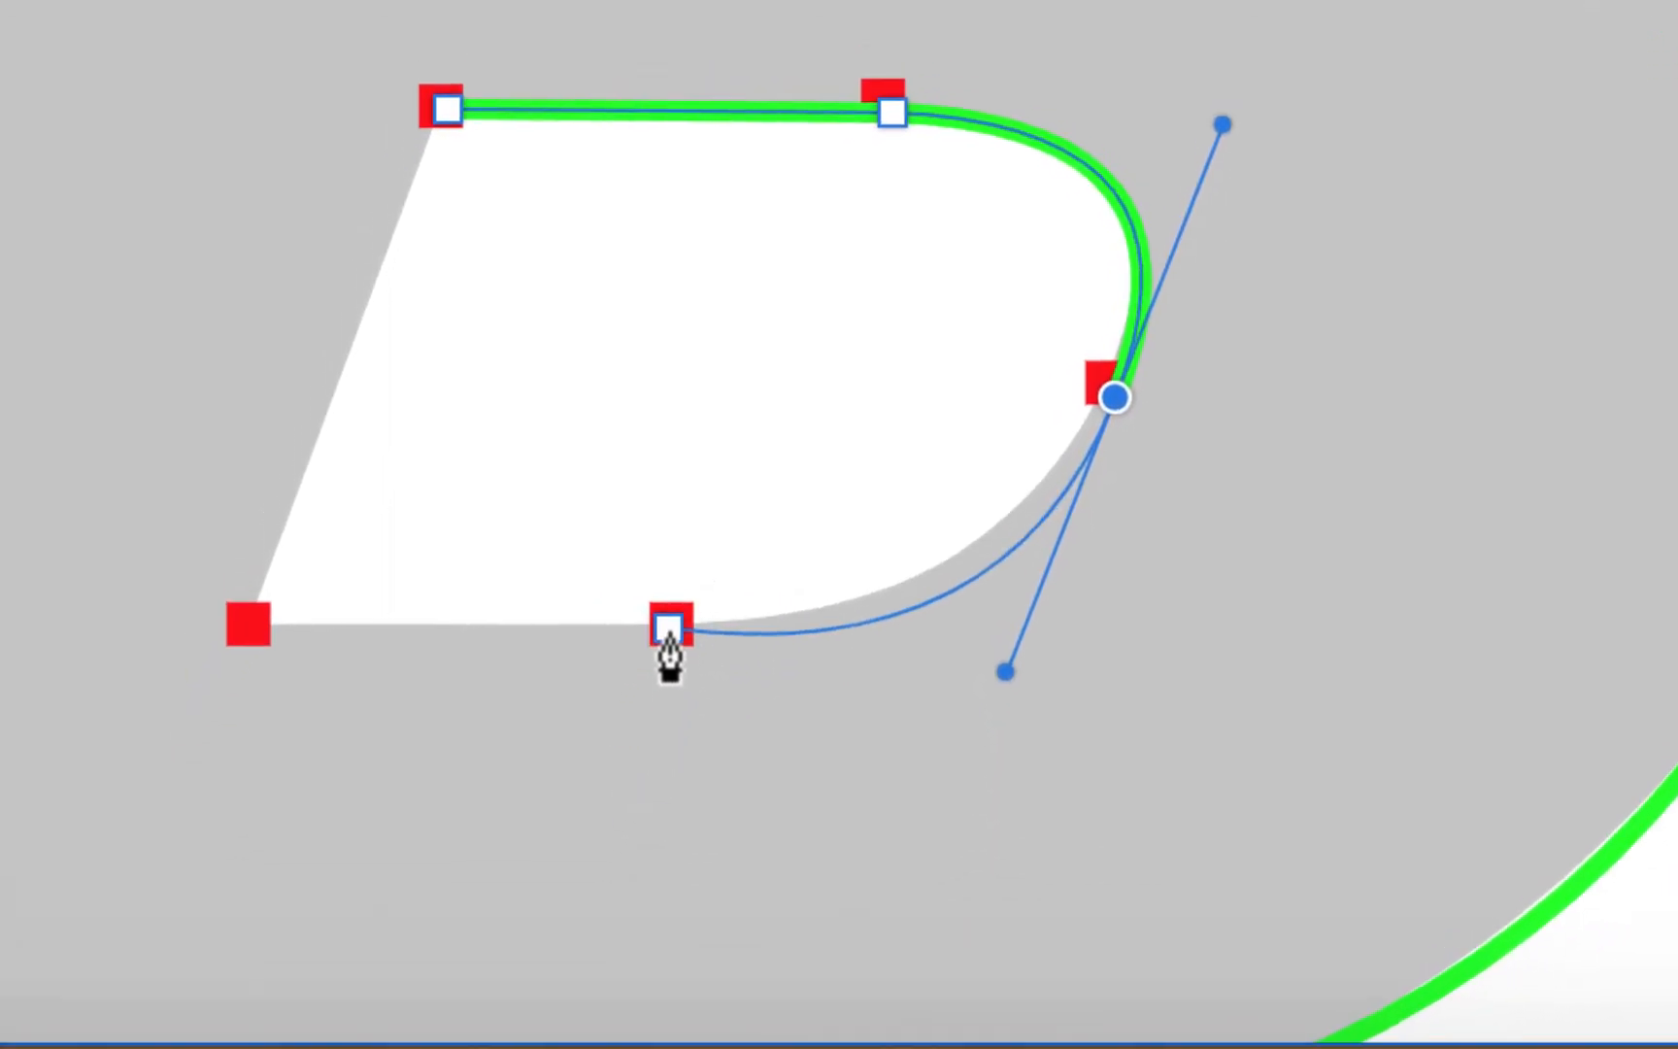
left_click(669, 586)
left_click(252, 776)
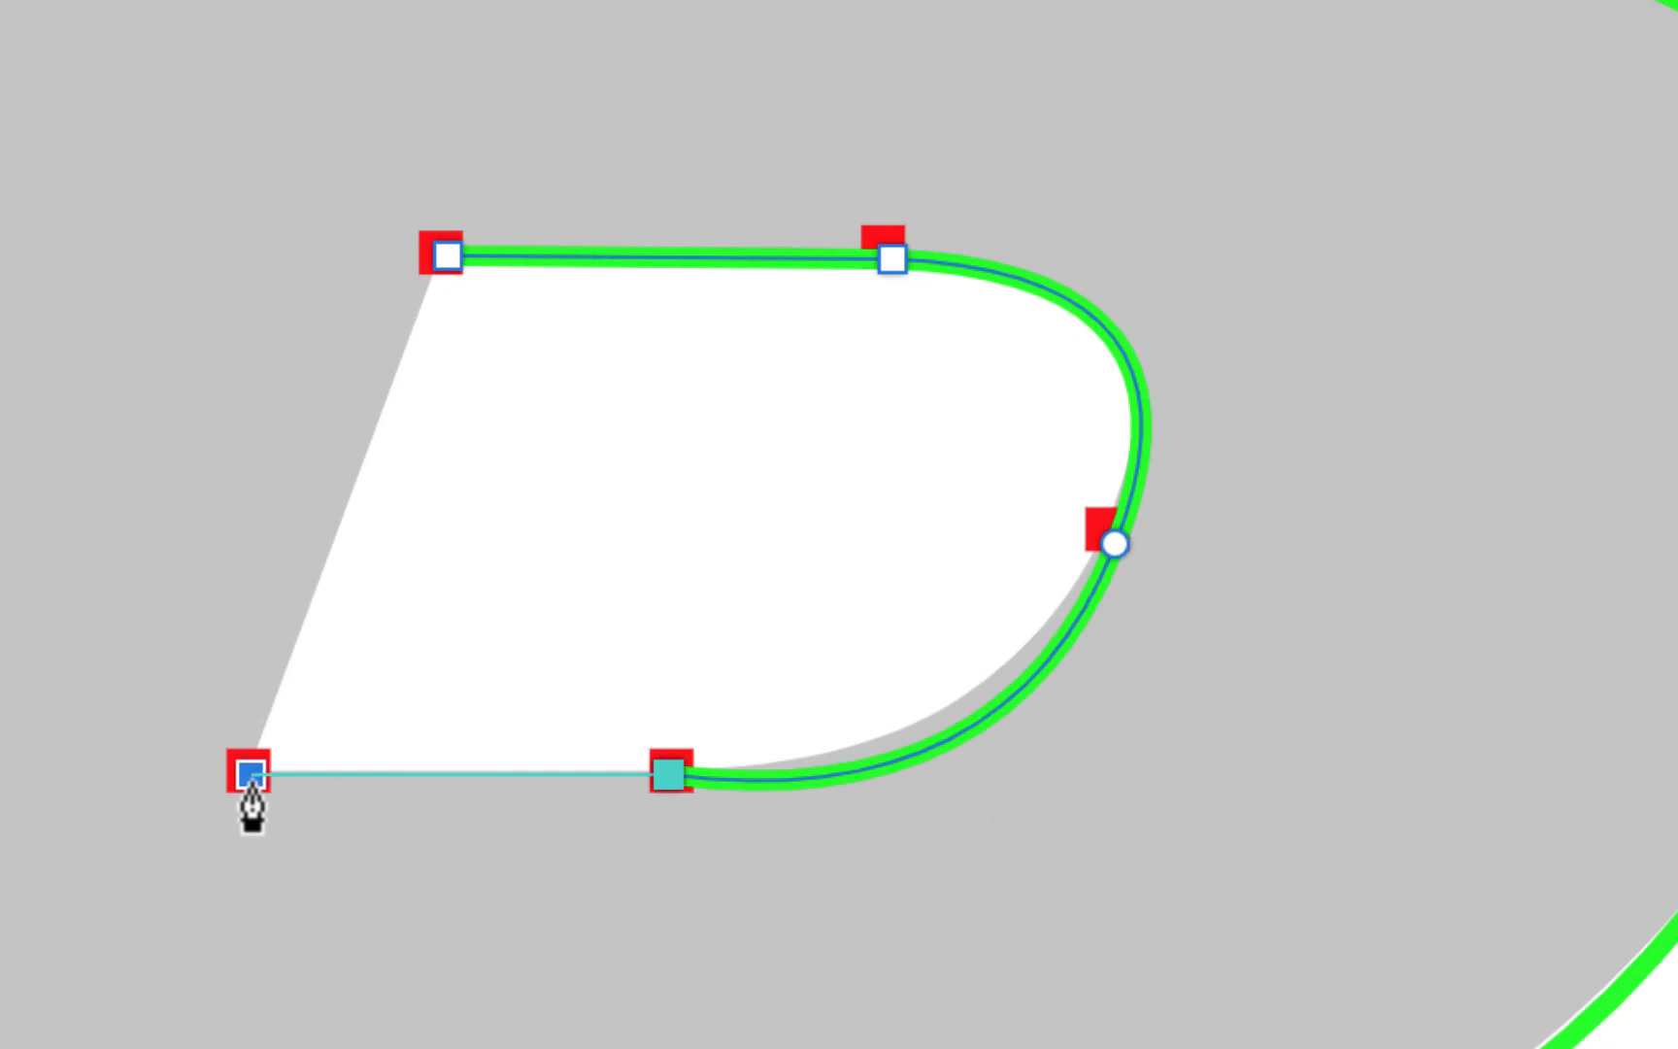
left_click(445, 257)
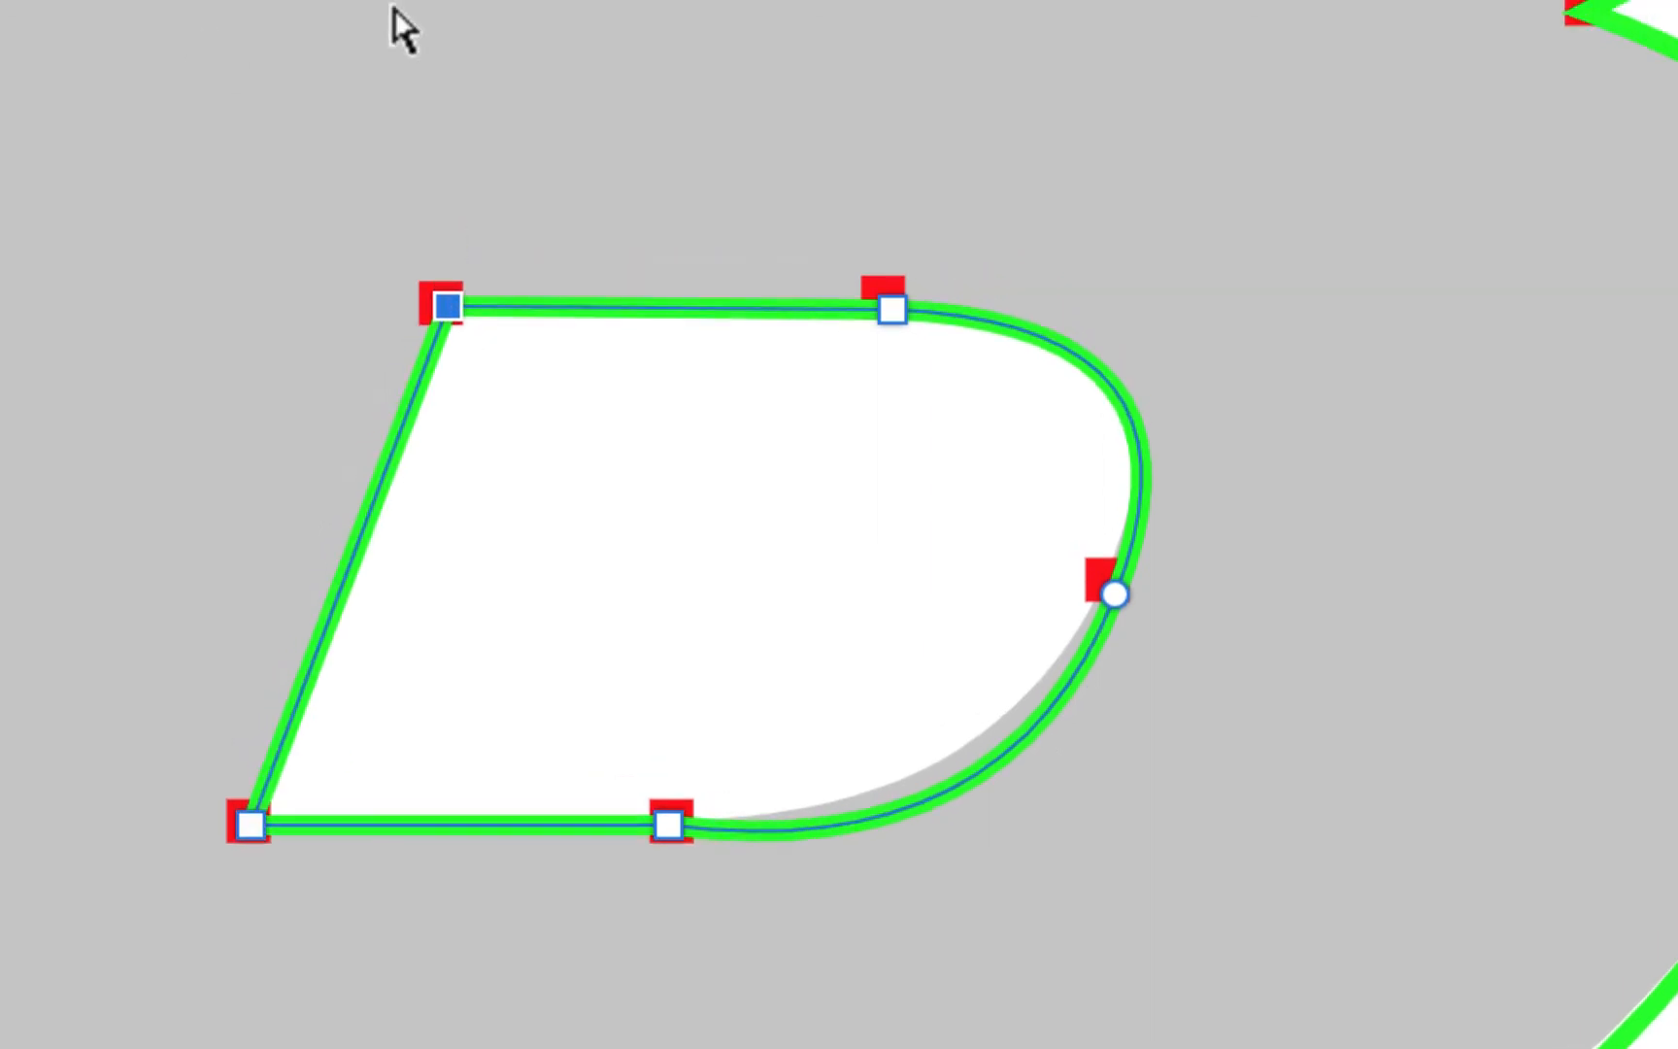
Fit the lower counter's rounded right side by adjusting its anchor and lower handle
left_click(1117, 596)
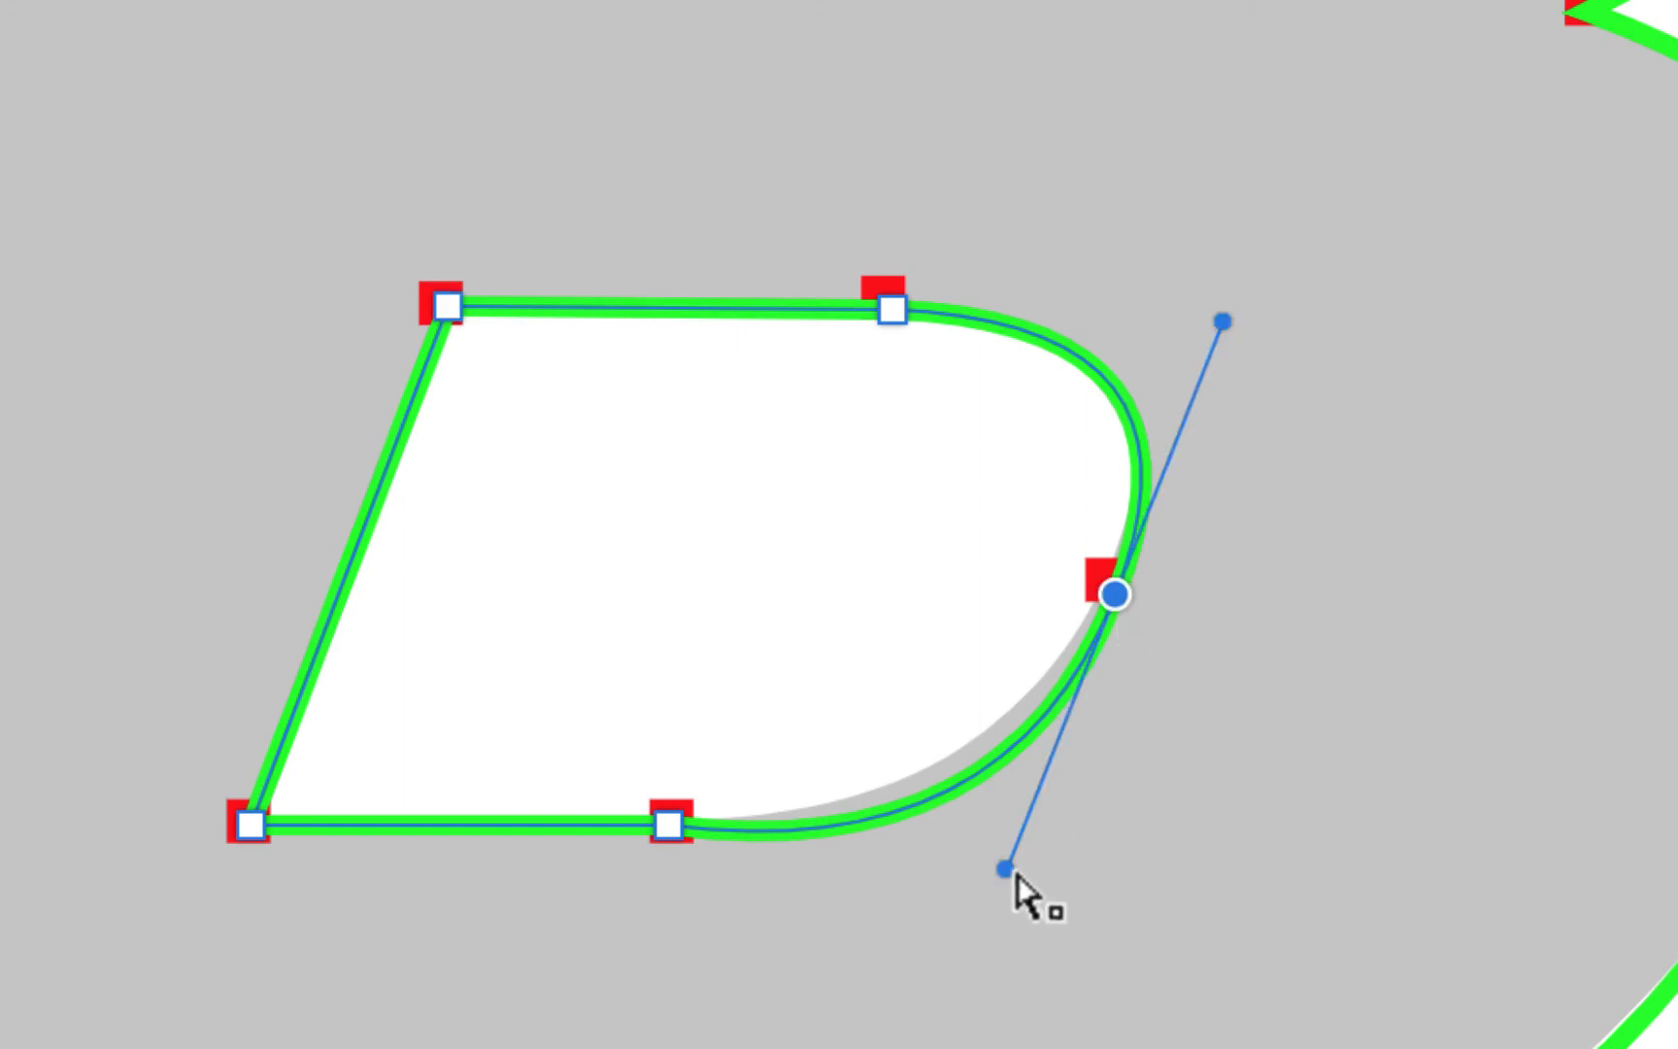
left_click_drag(1004, 869, 1033, 821)
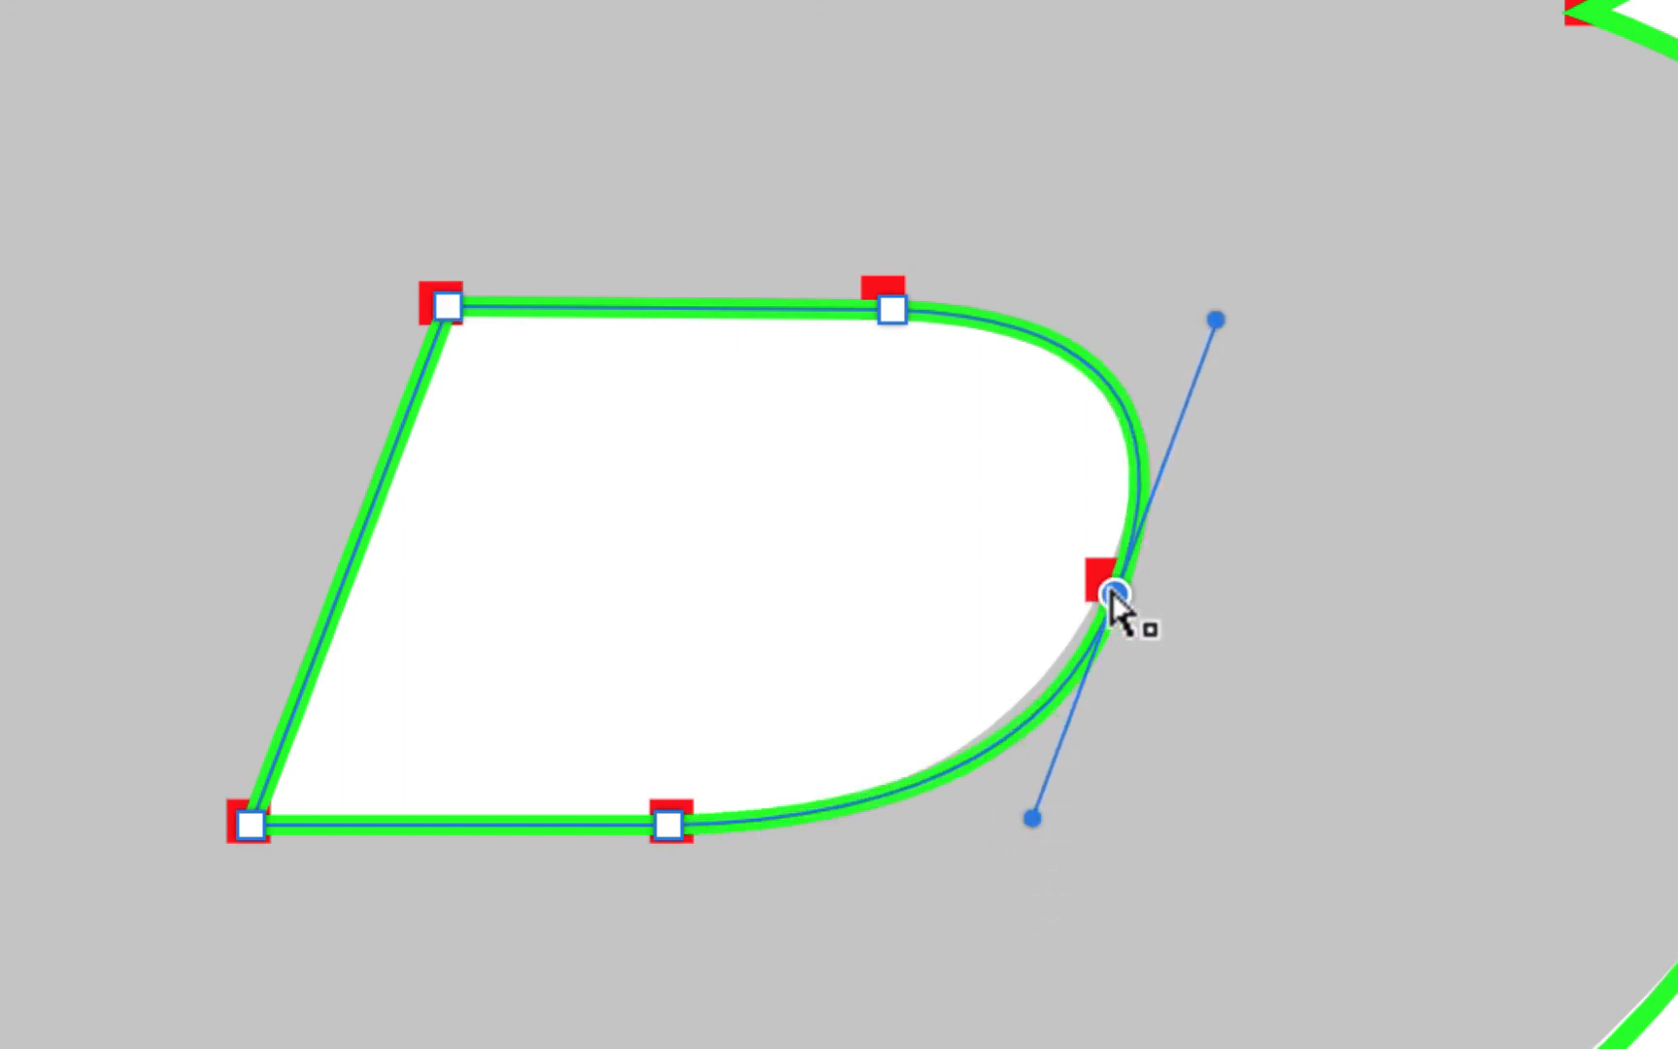
left_click_drag(1112, 596, 1101, 598)
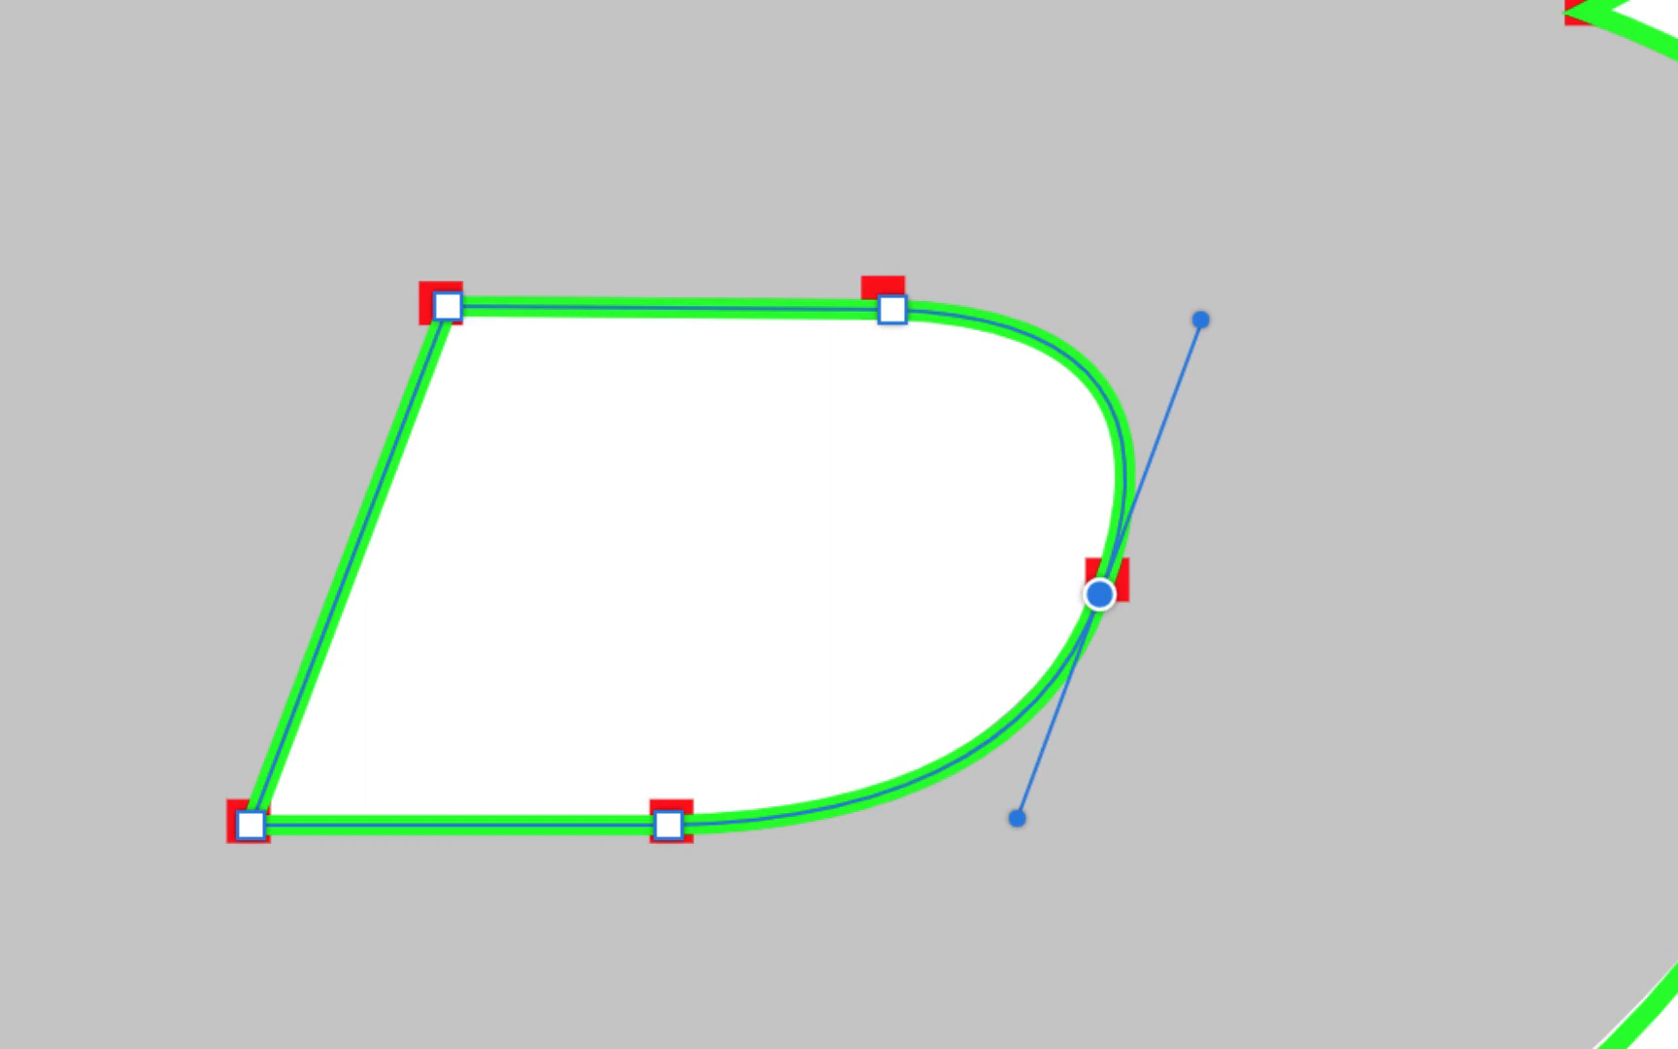
scroll(839, 525, "down", 5)
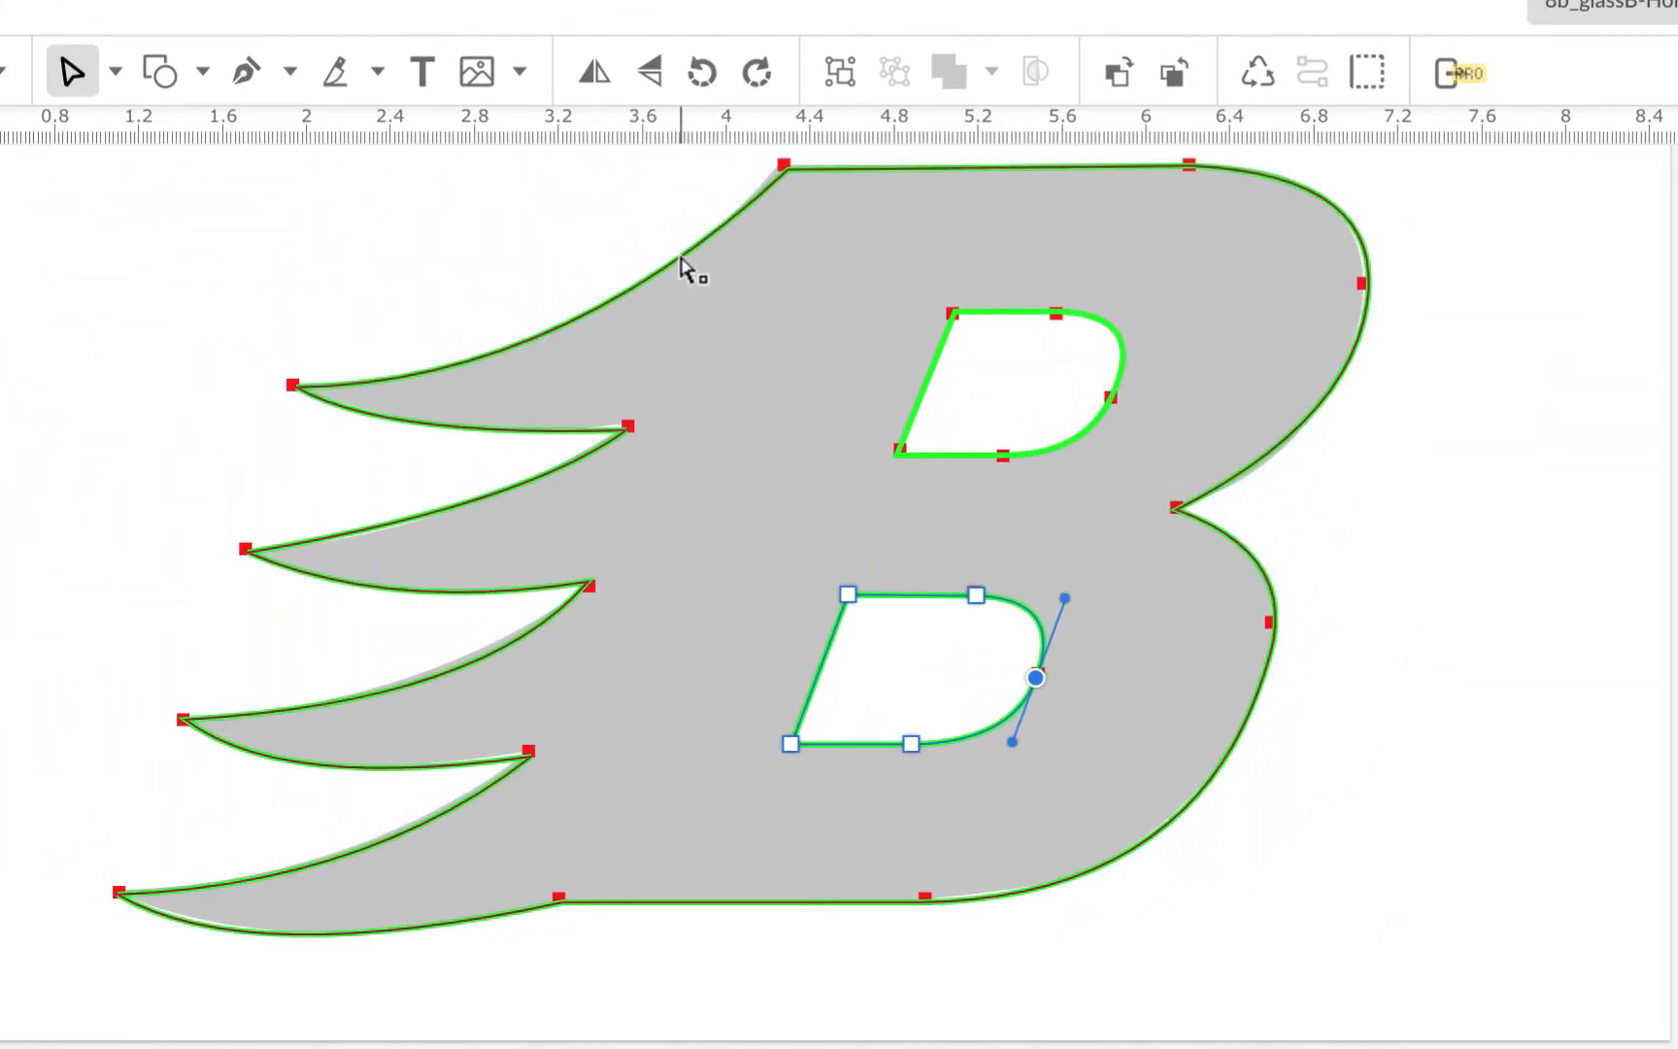
left_click(688, 262)
Switch to the Pointer tool for selecting whole objects
left_click(114, 71)
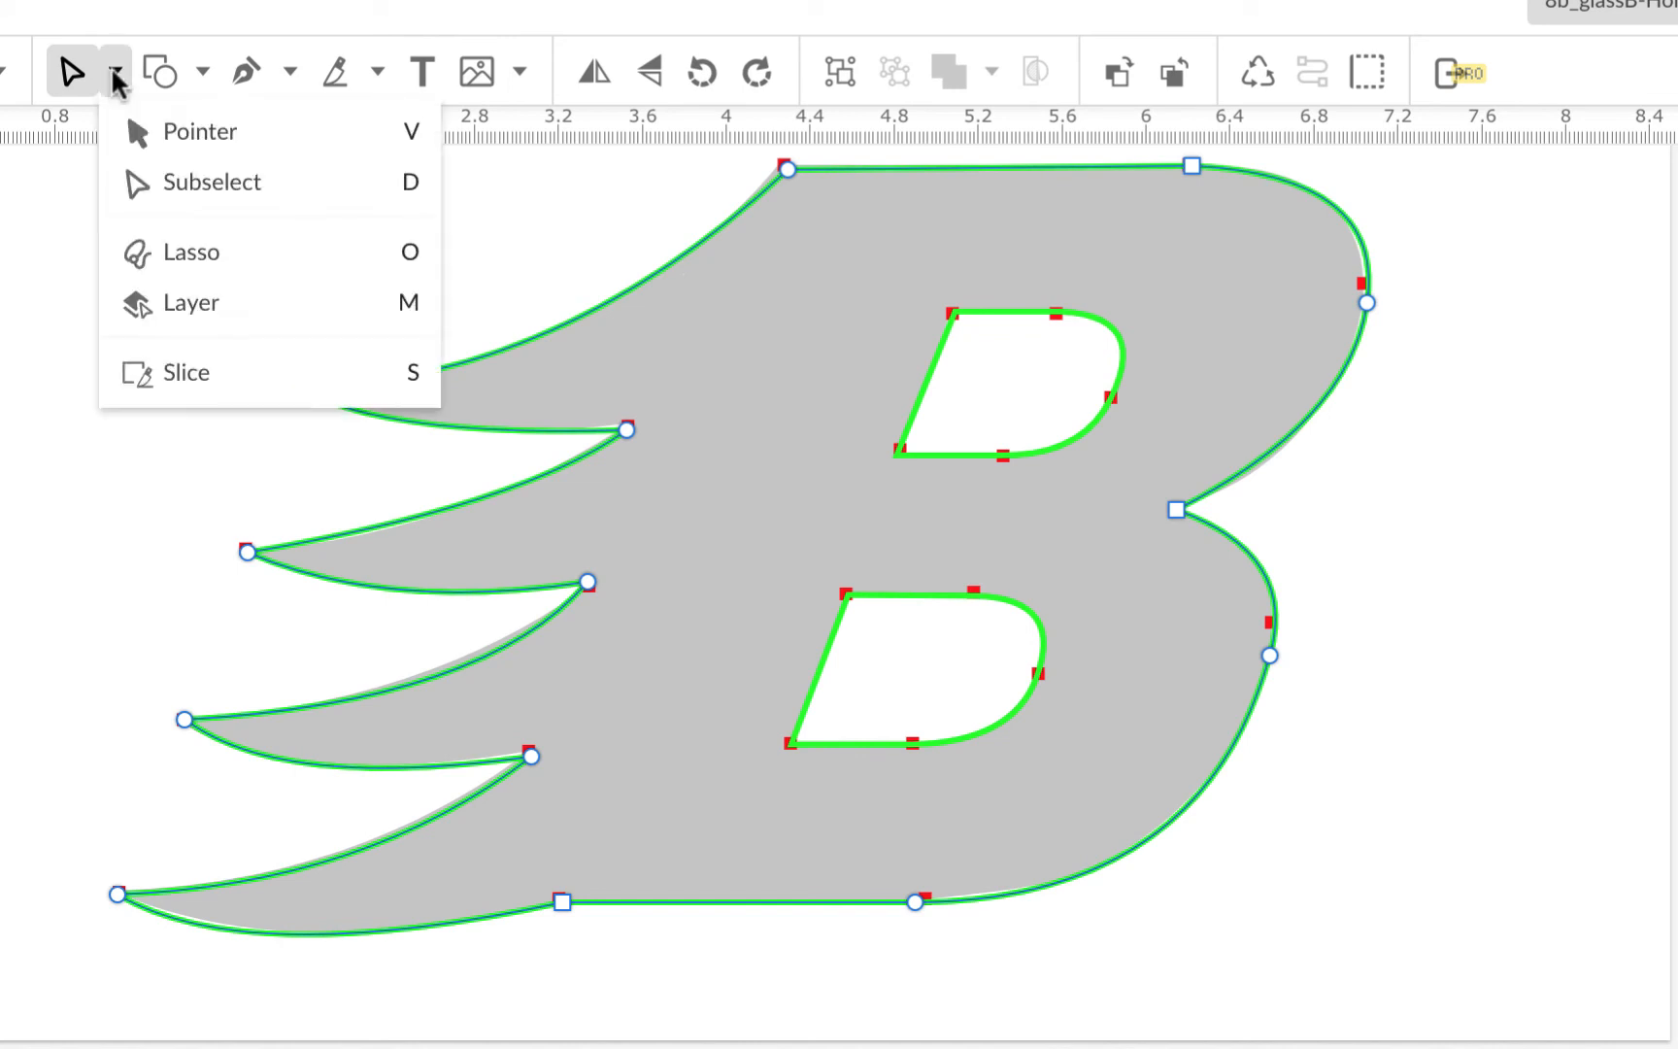
left_click(169, 130)
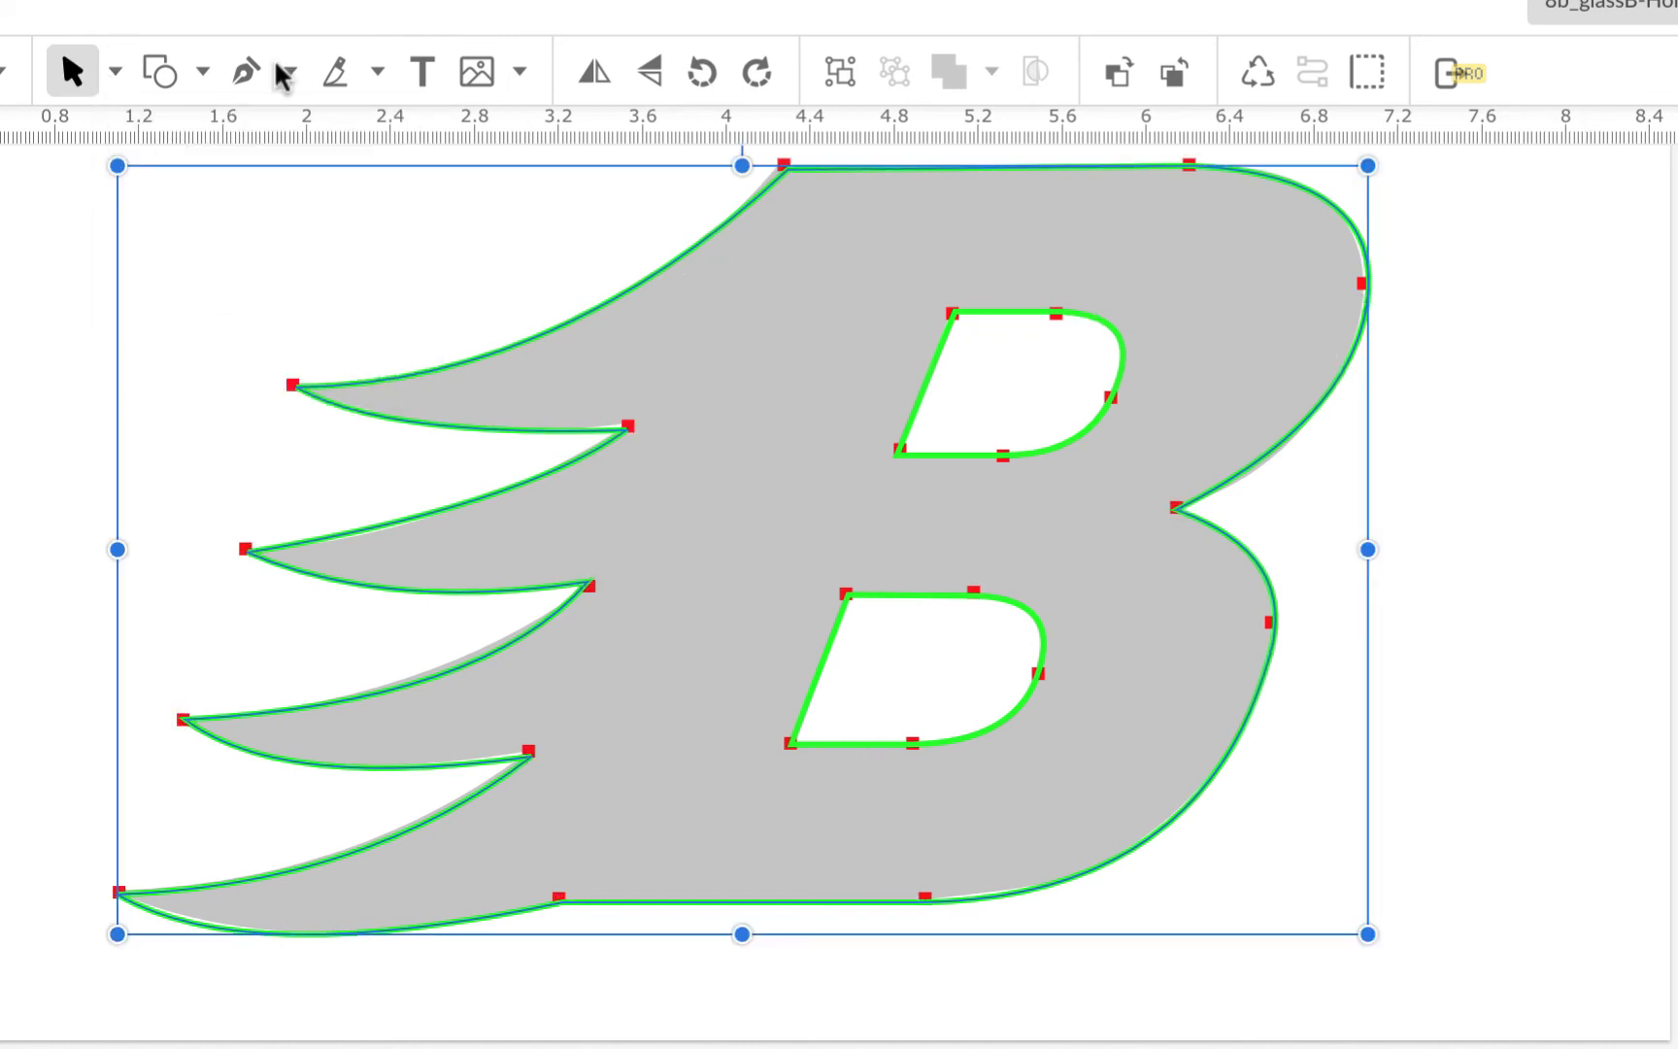
left_click(4, 29)
mouse_move(39, 457)
key("Escape")
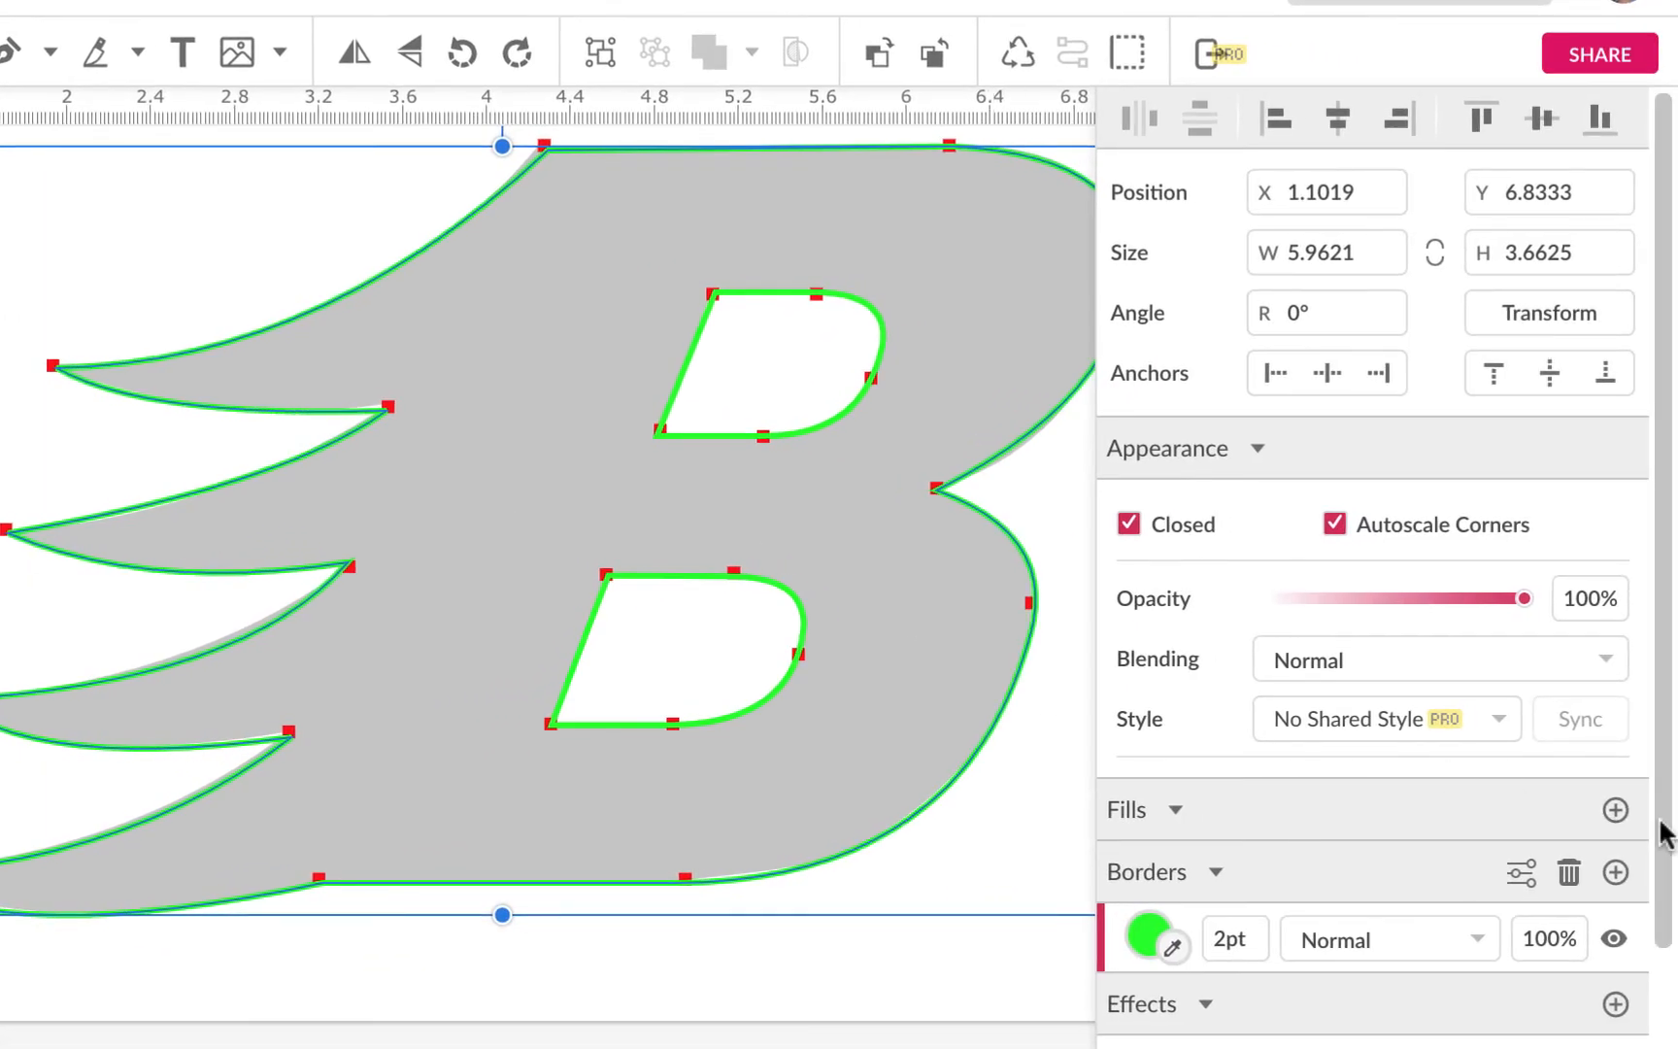
Give the B an orange #FF9900 fill, then select it together with both hole paths
left_click(1615, 810)
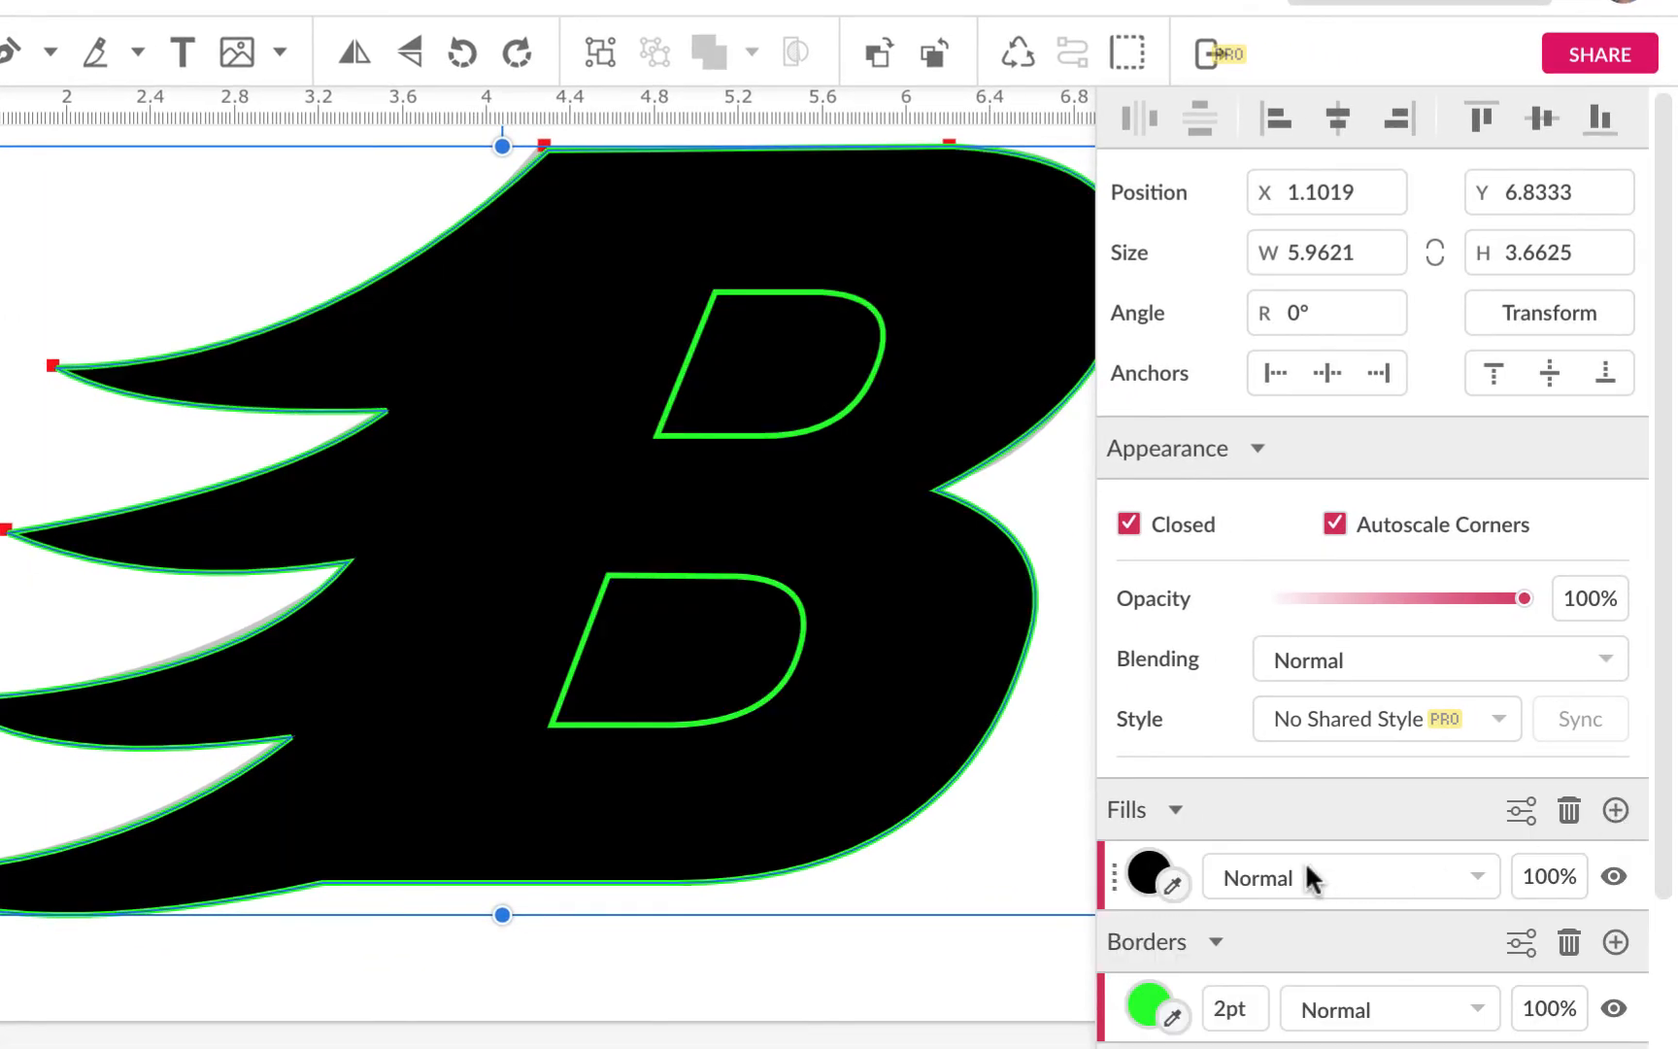
left_click(1144, 874)
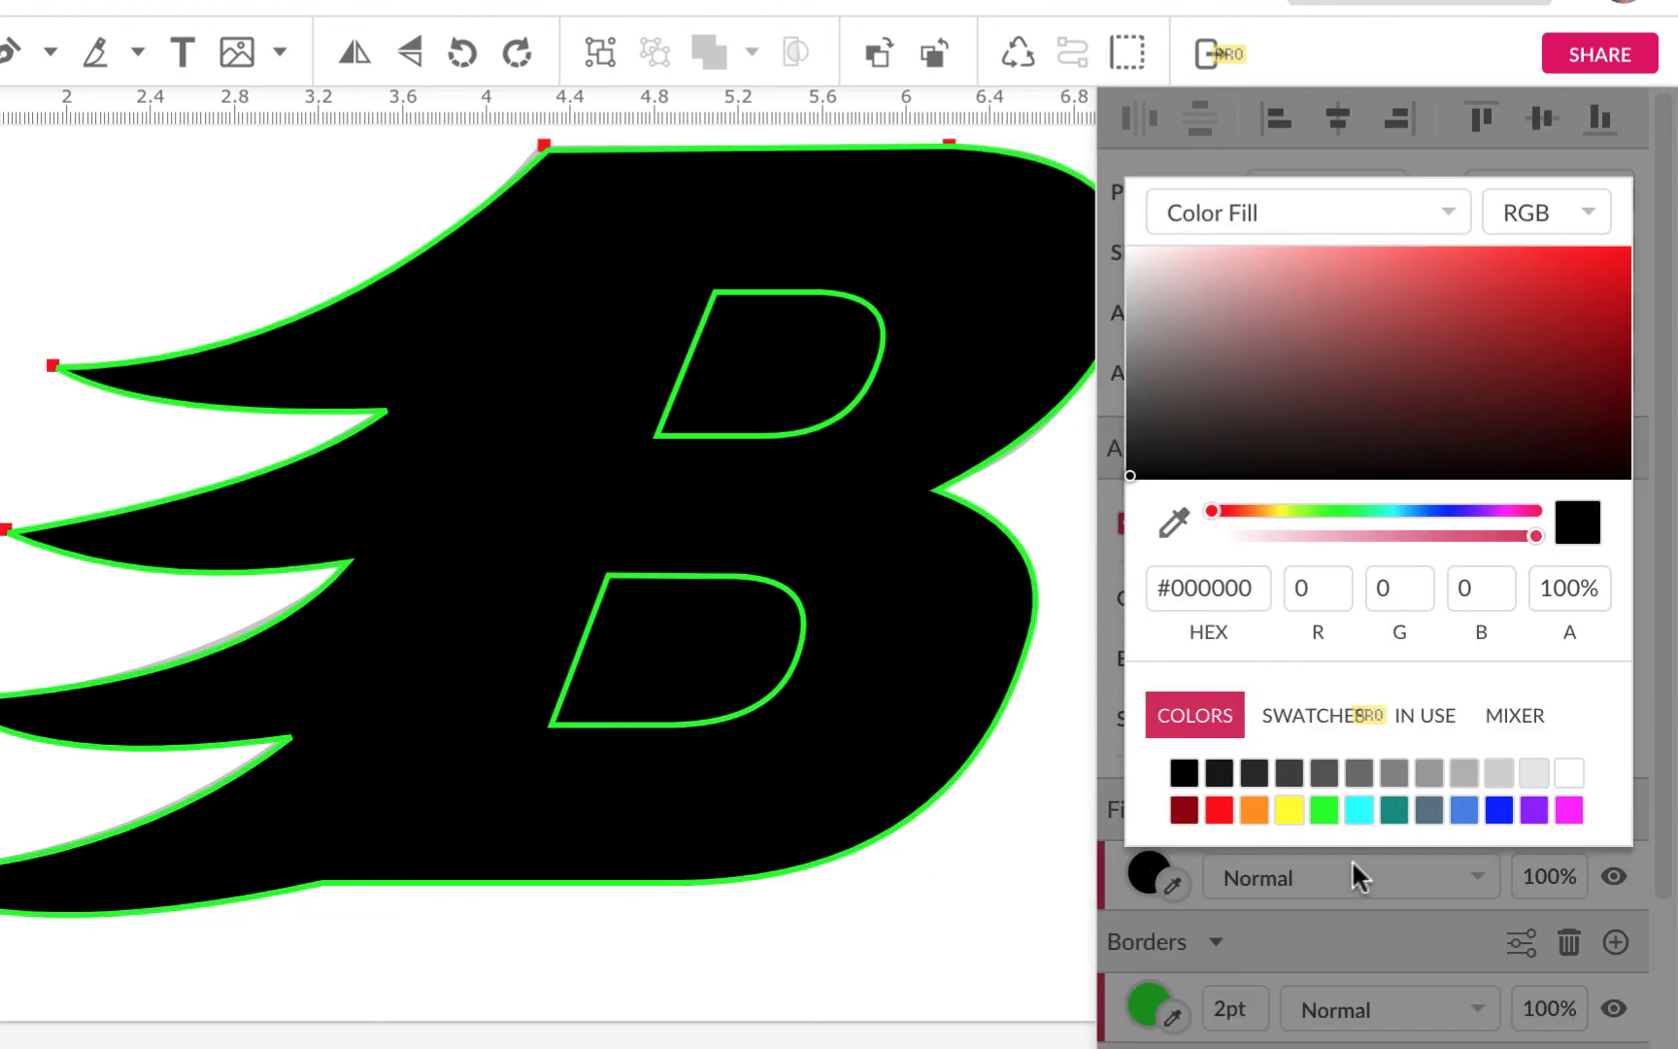
left_click(1322, 810)
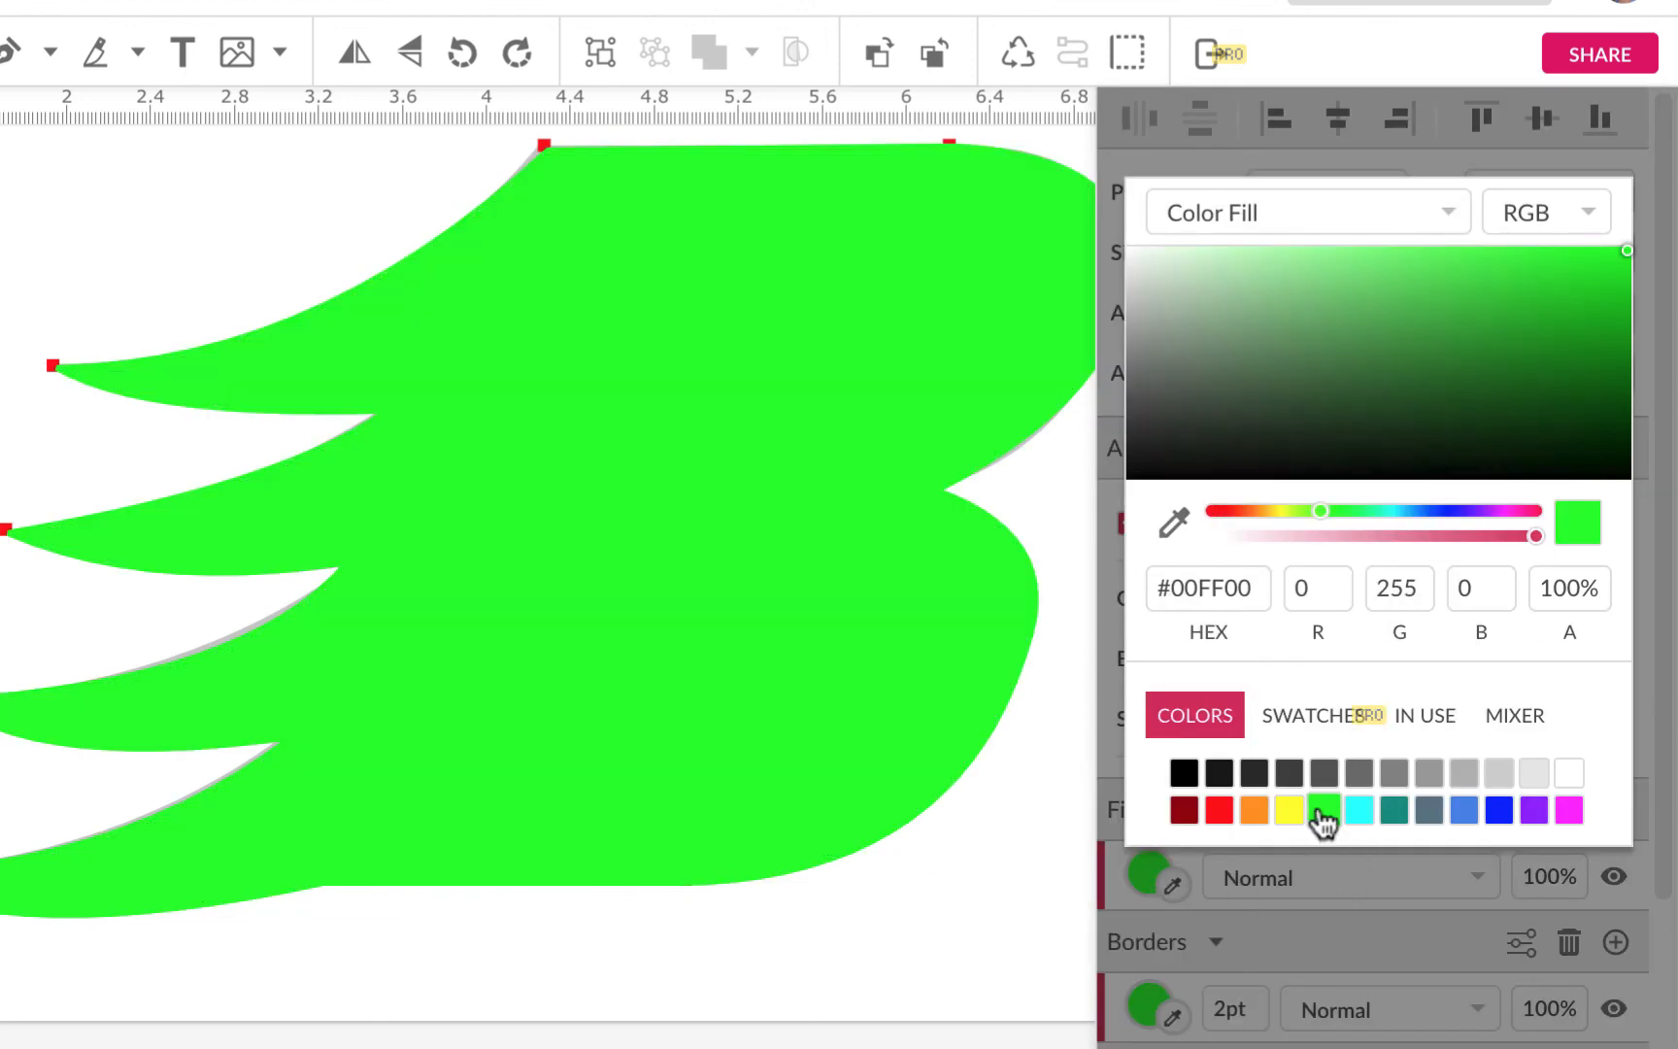
left_click(1254, 810)
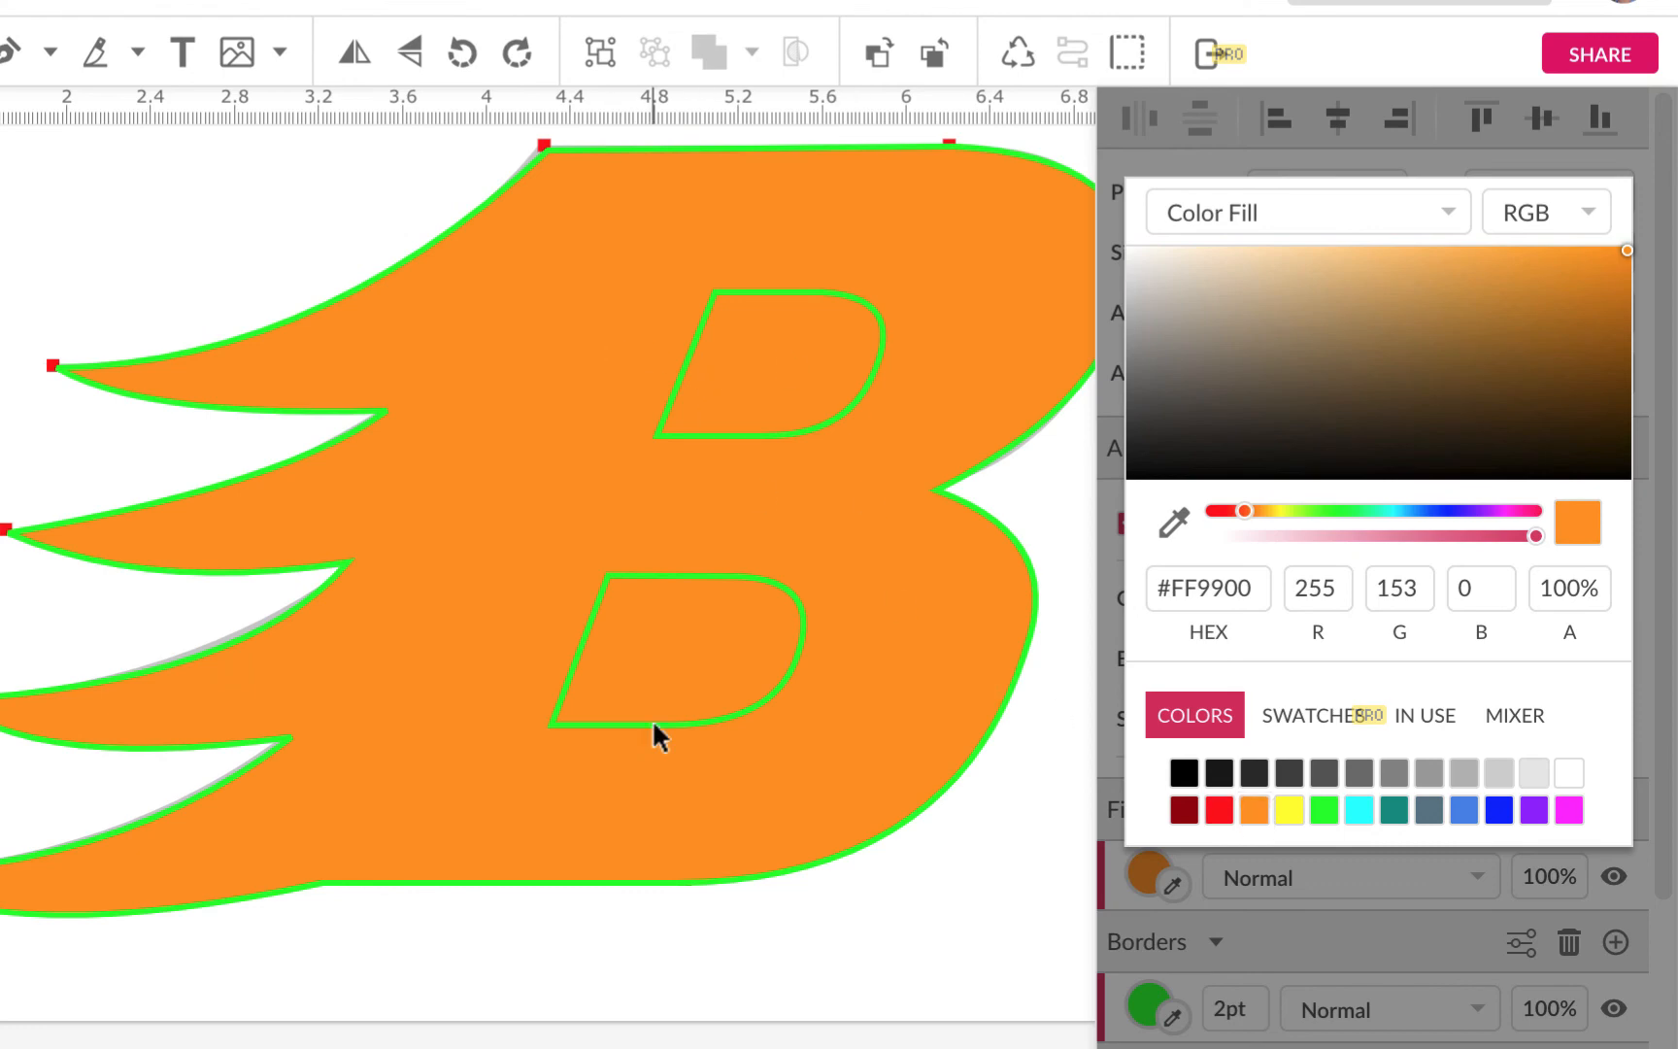
scroll(654, 788, "right", 5)
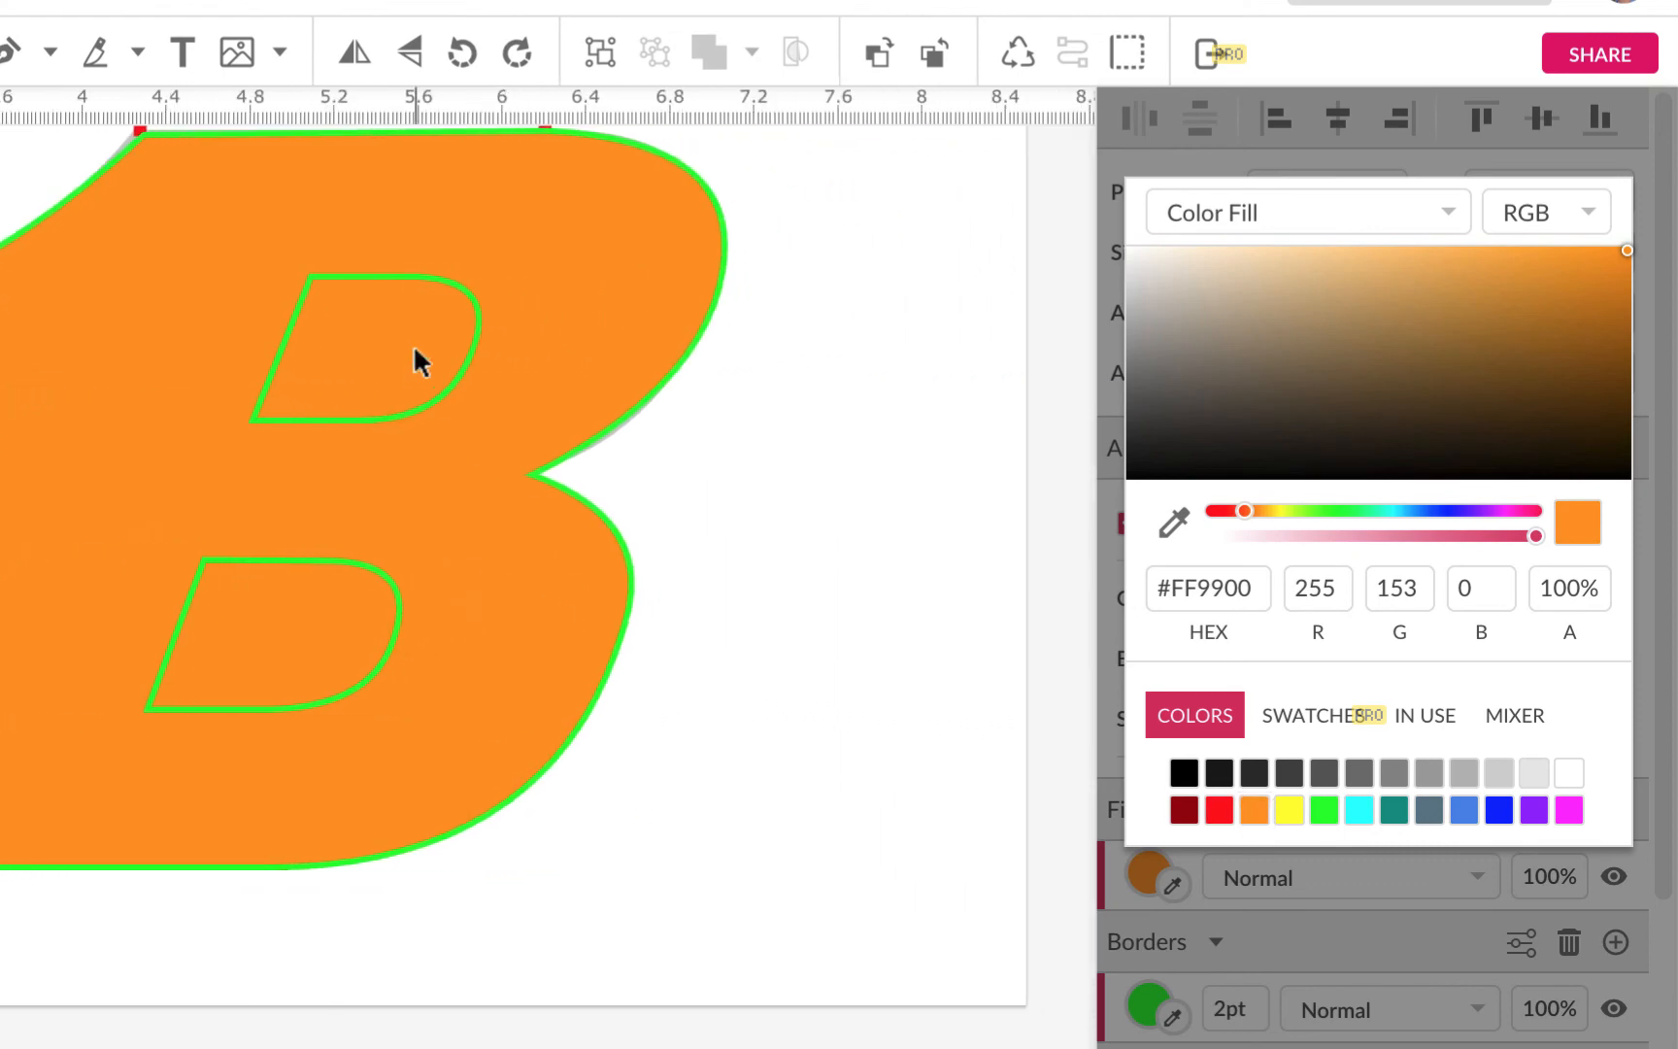
left_click(419, 272)
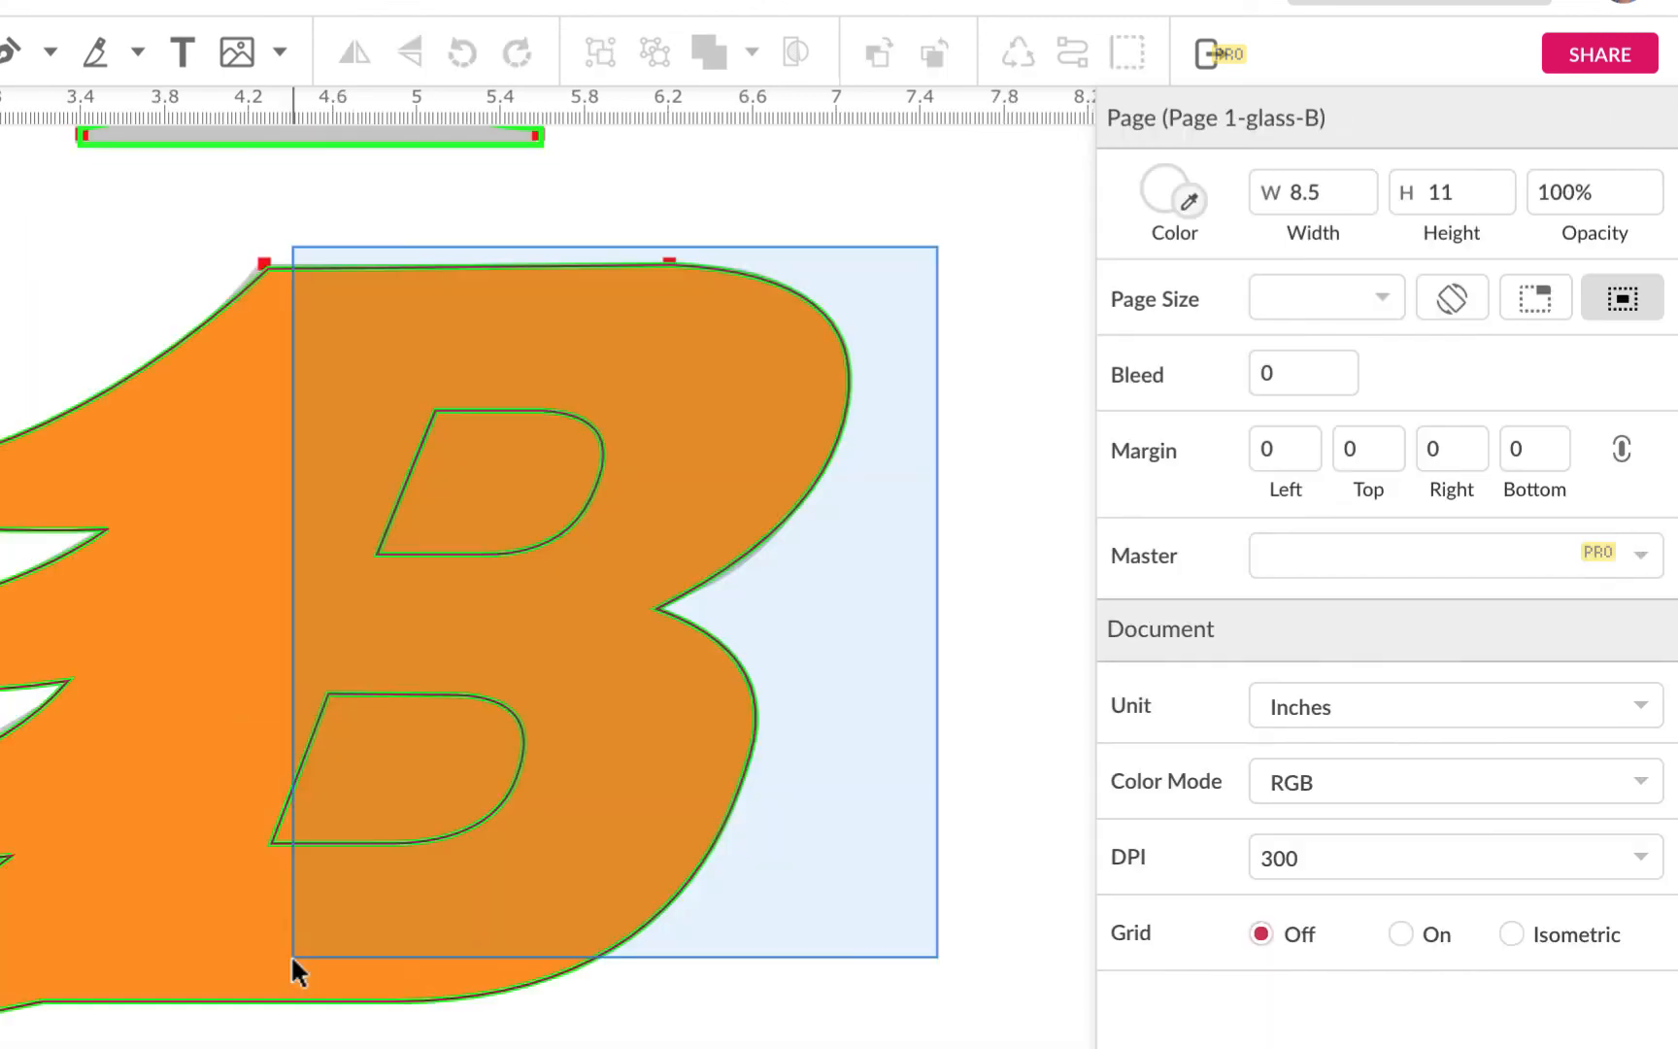
left_click_drag(289, 952, 204, 963)
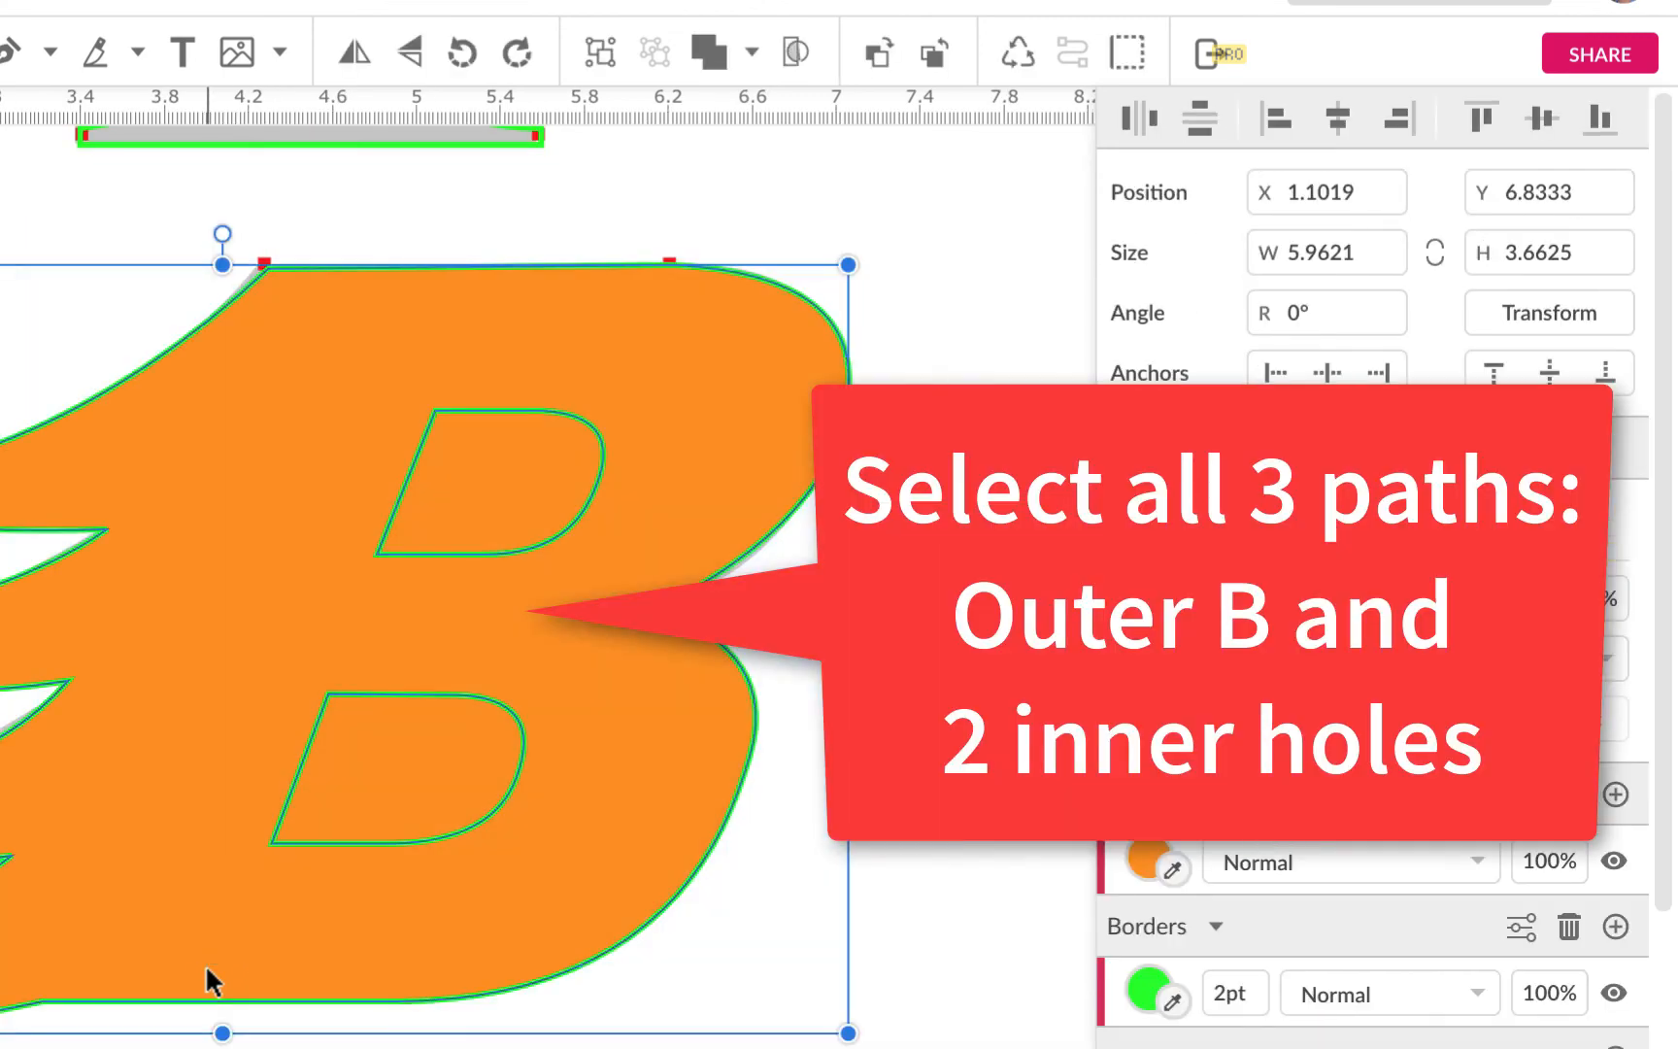
Apply the Subtract boolean to cut both counters out of the B, then deselect
left_click(750, 53)
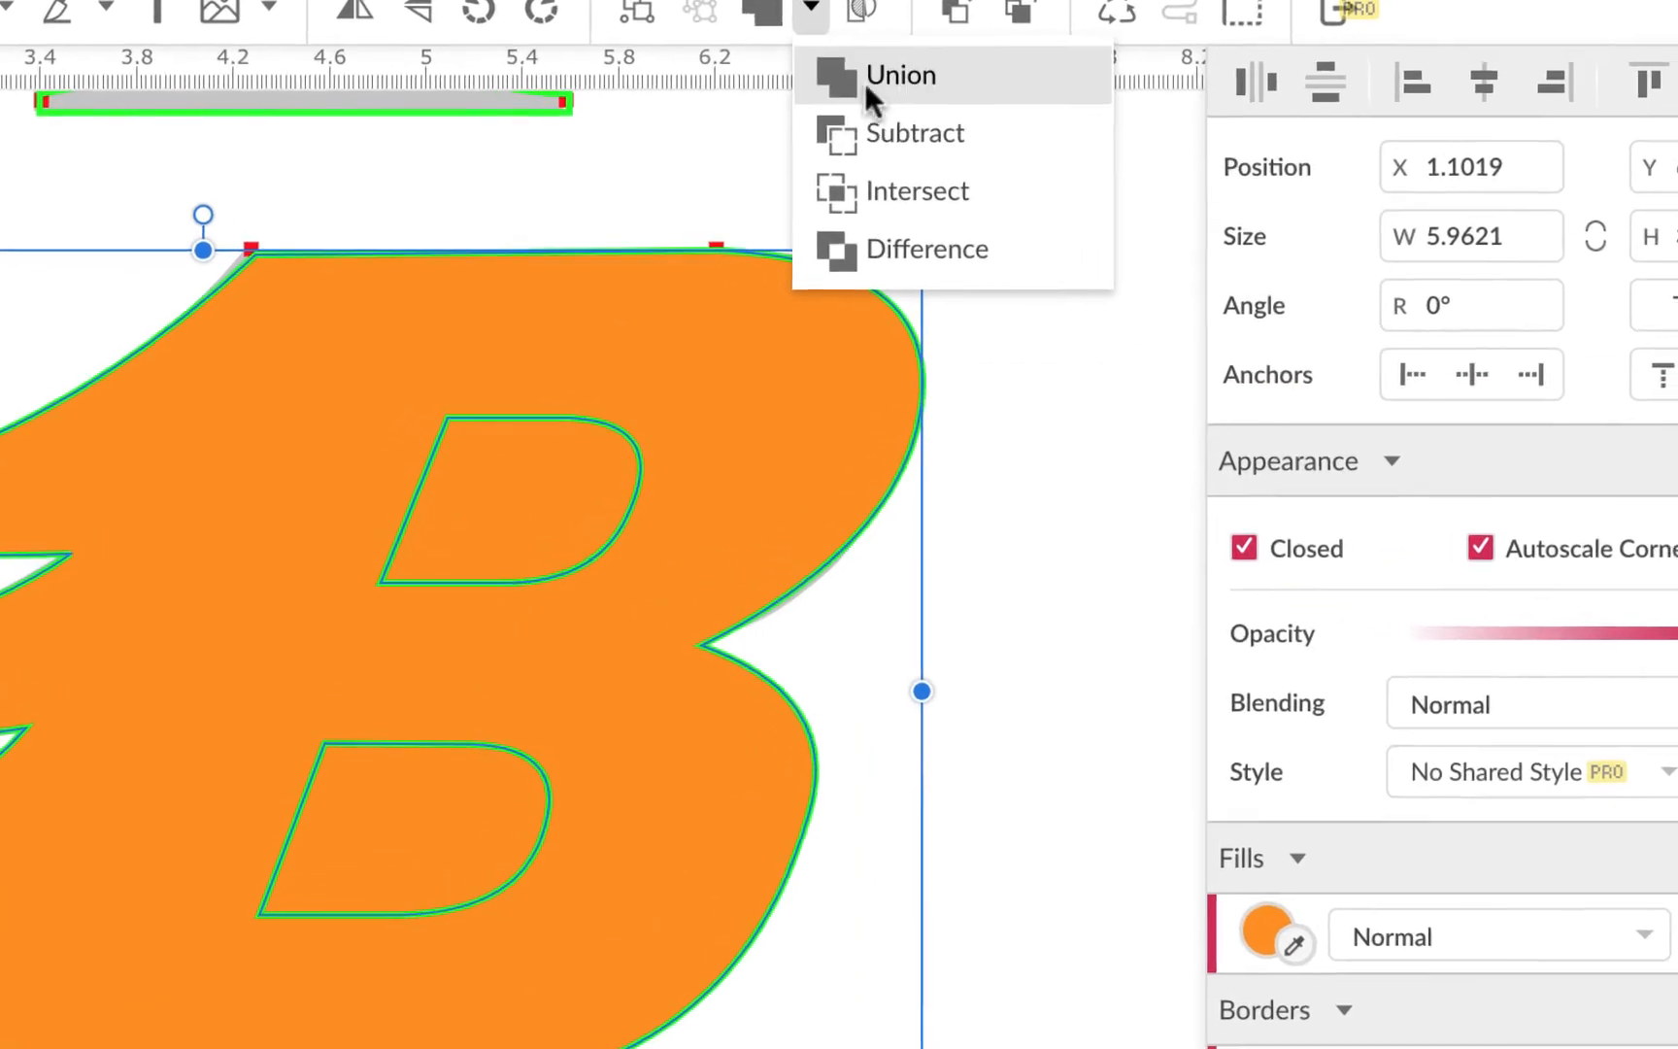
left_click(876, 130)
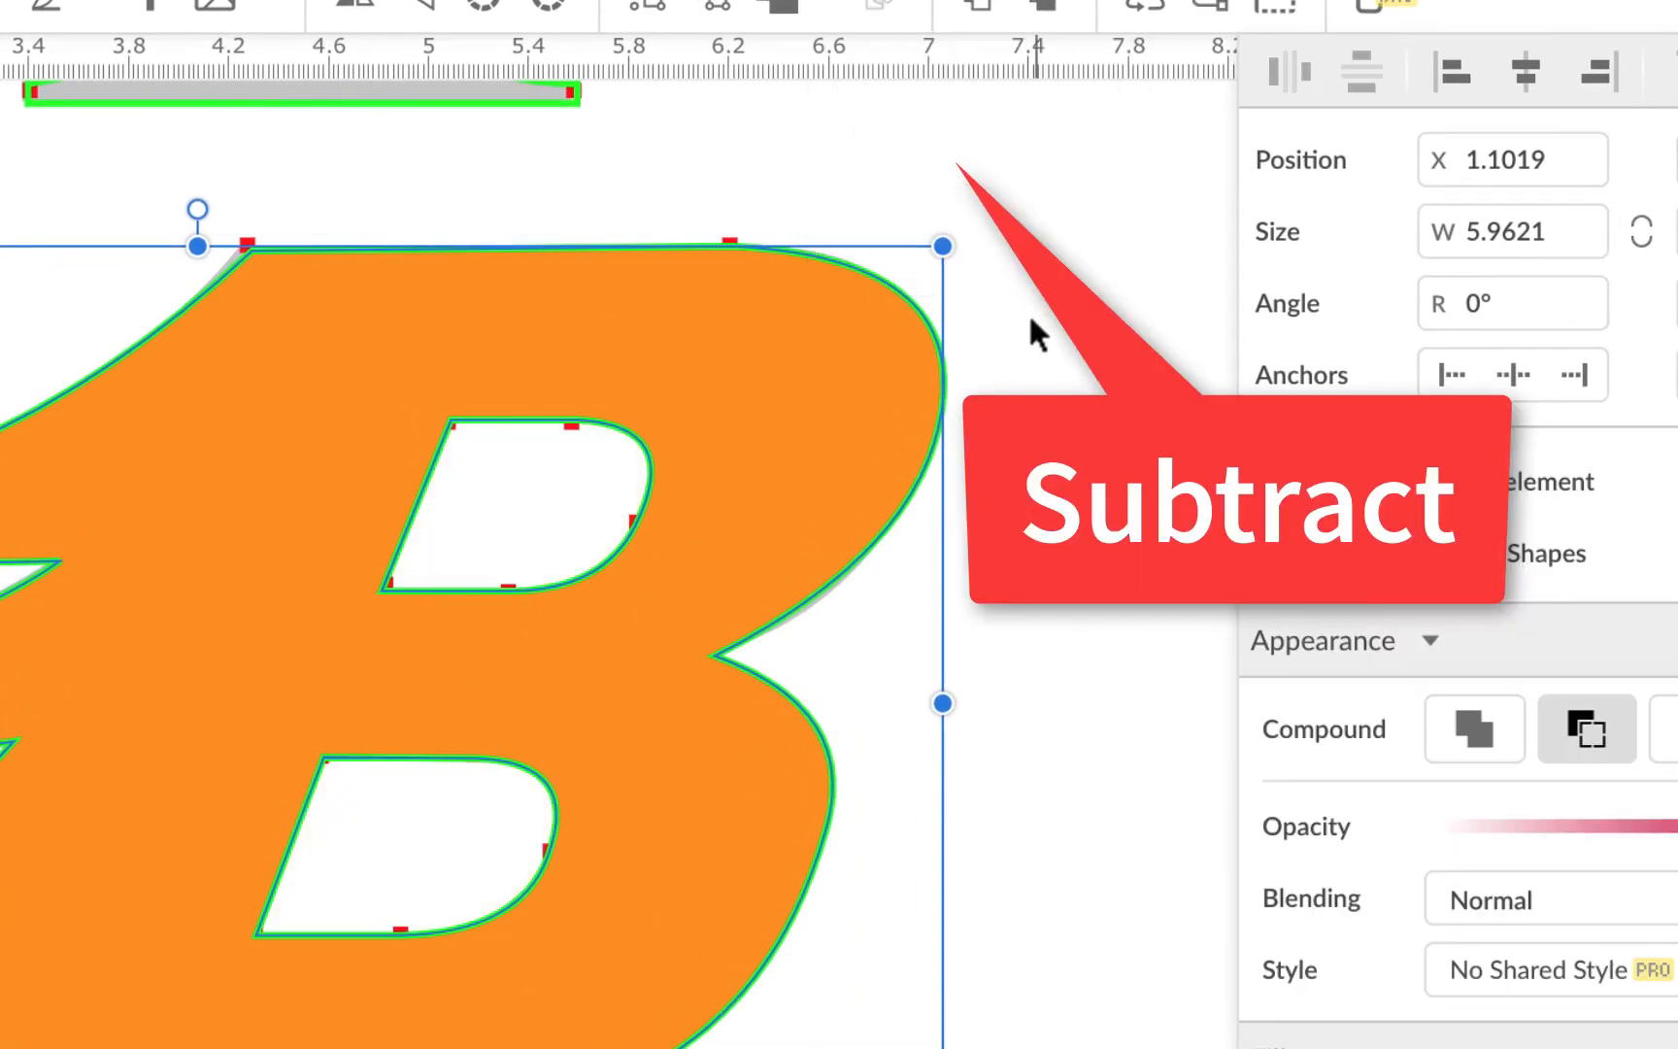
left_click(1053, 347)
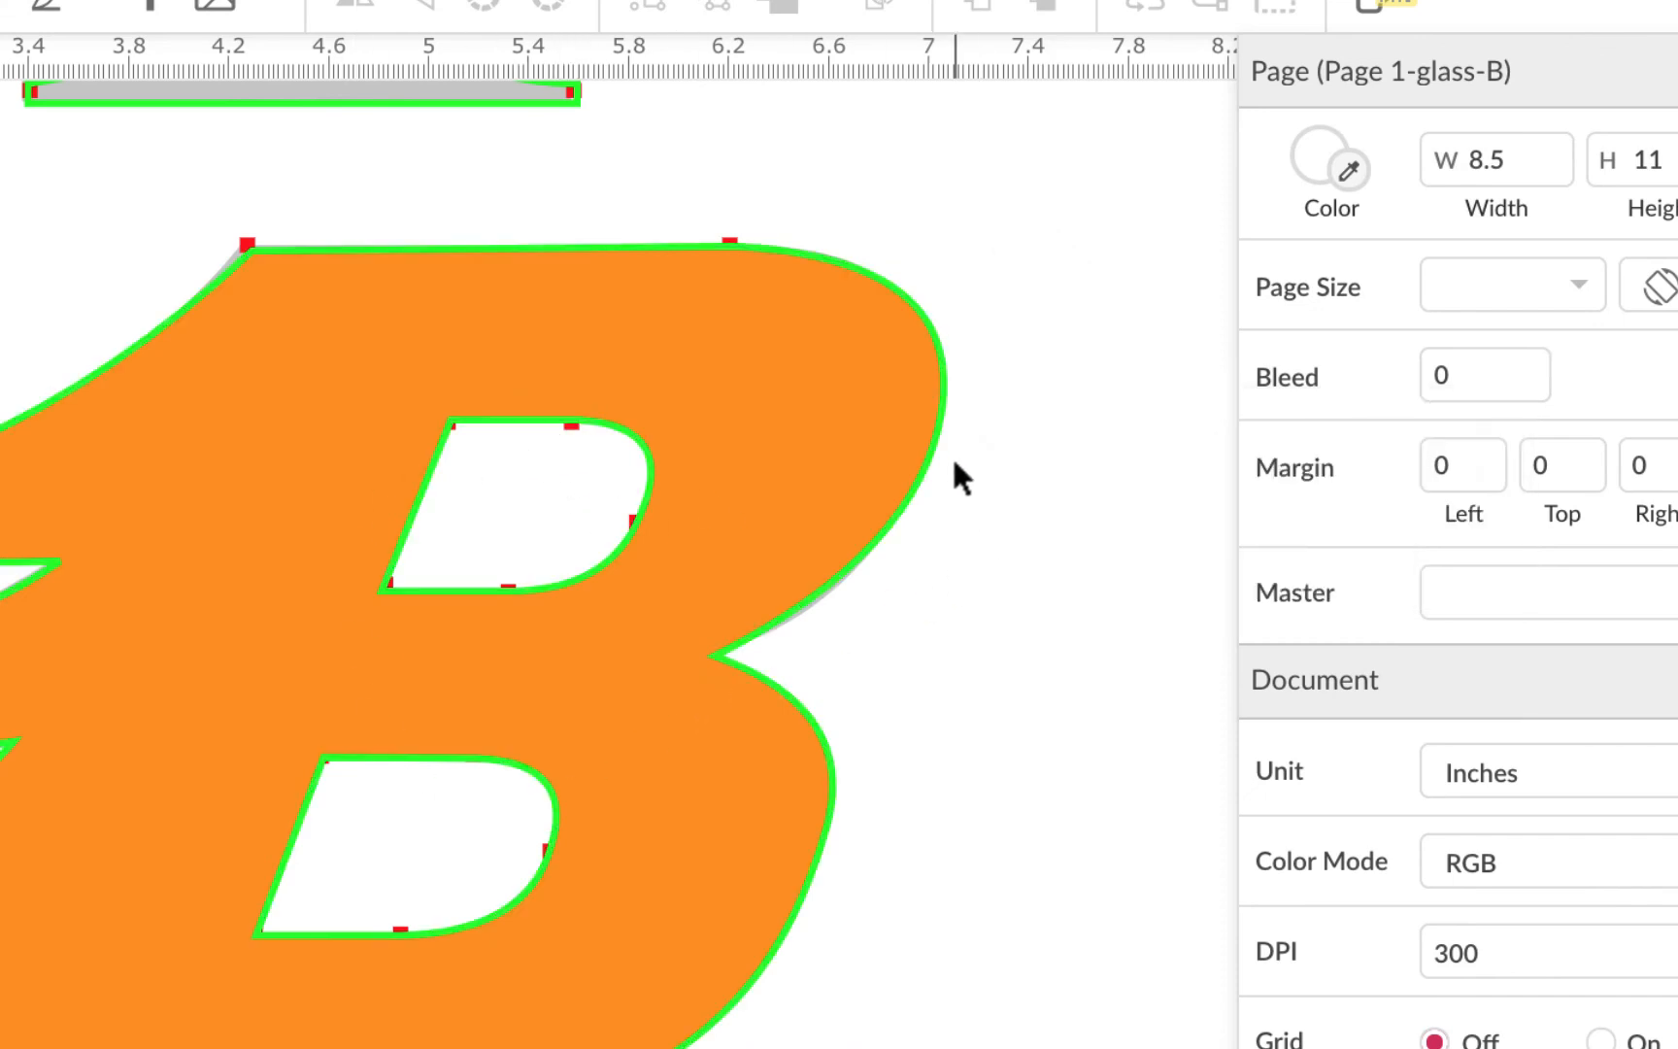
Fill the compound B with magenta #FF00FF after briefly trying cyan
left_click(933, 416)
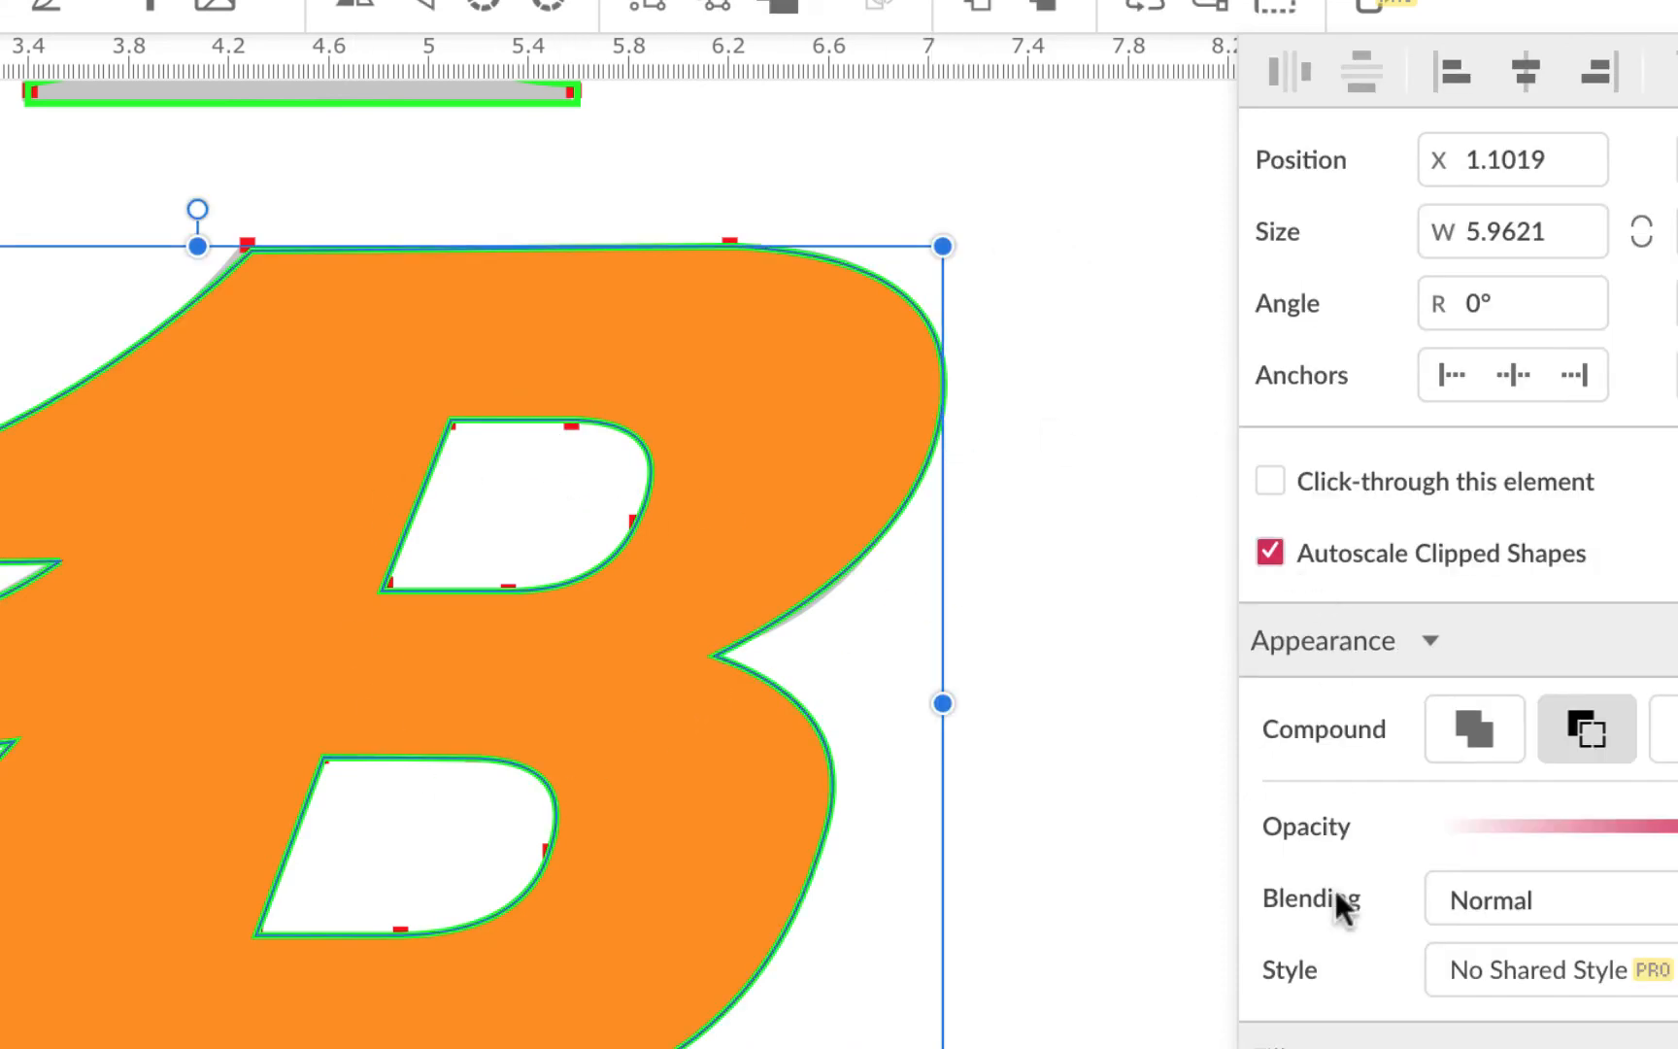
scroll(1336, 891, "down", 5)
left_click(1295, 677)
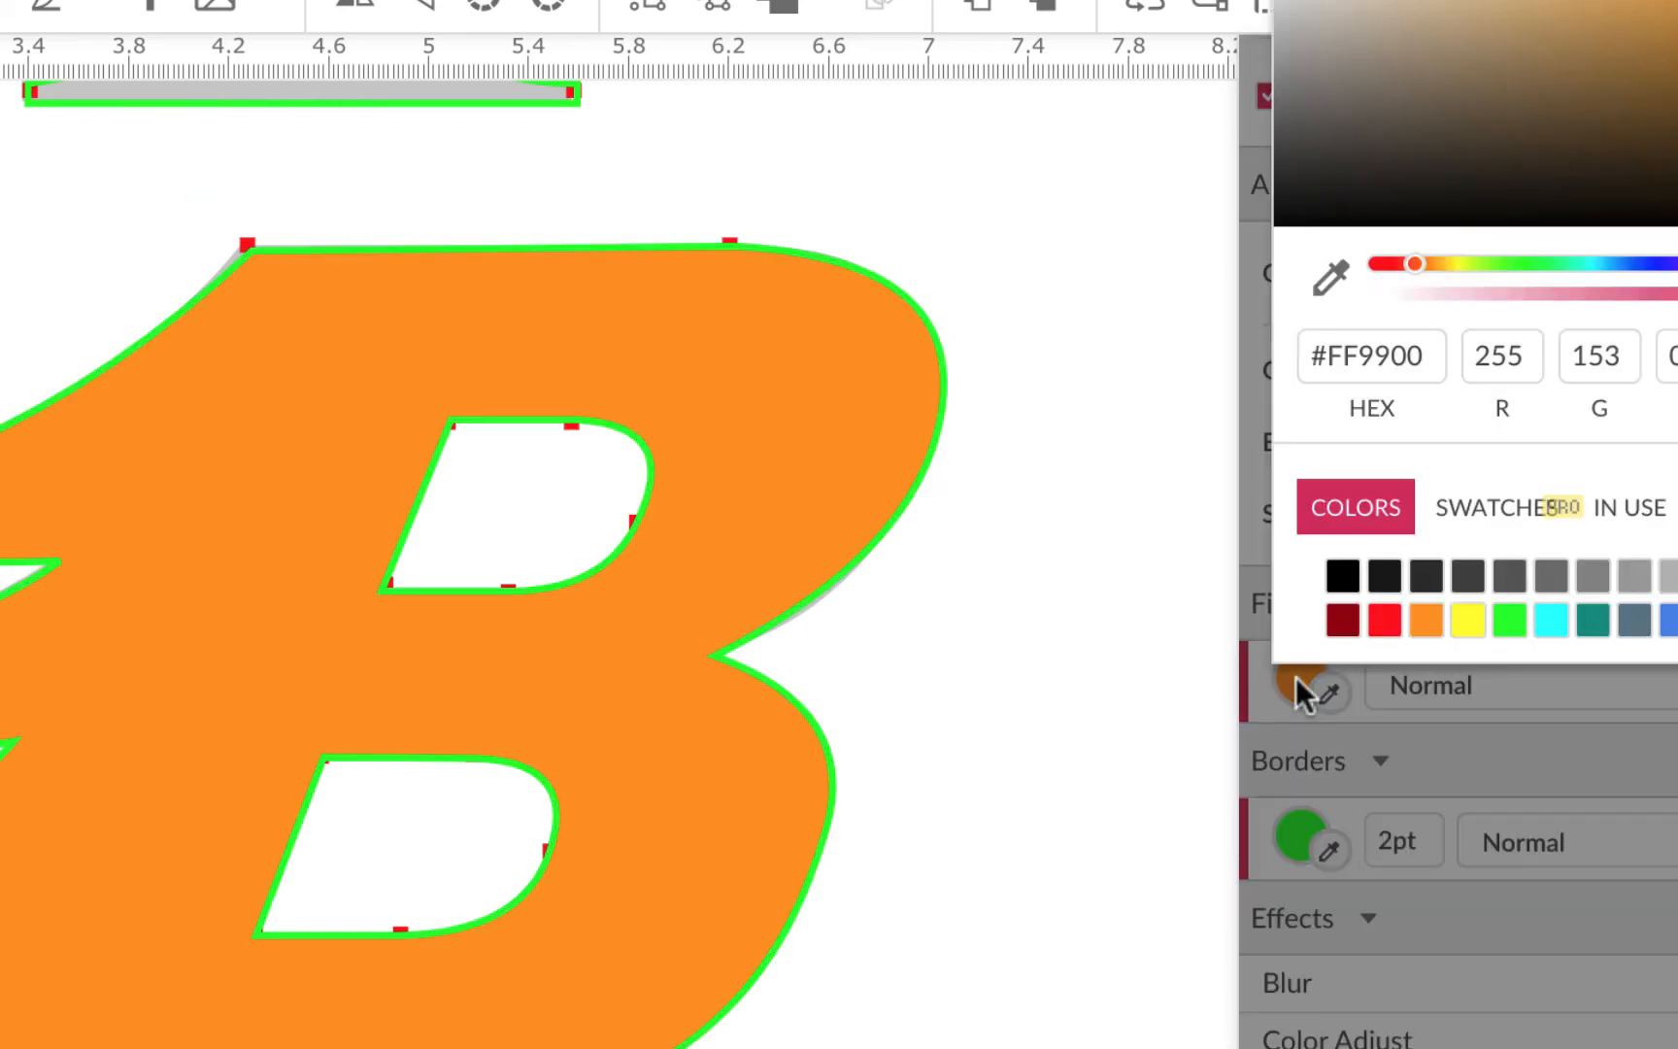
left_click(1556, 621)
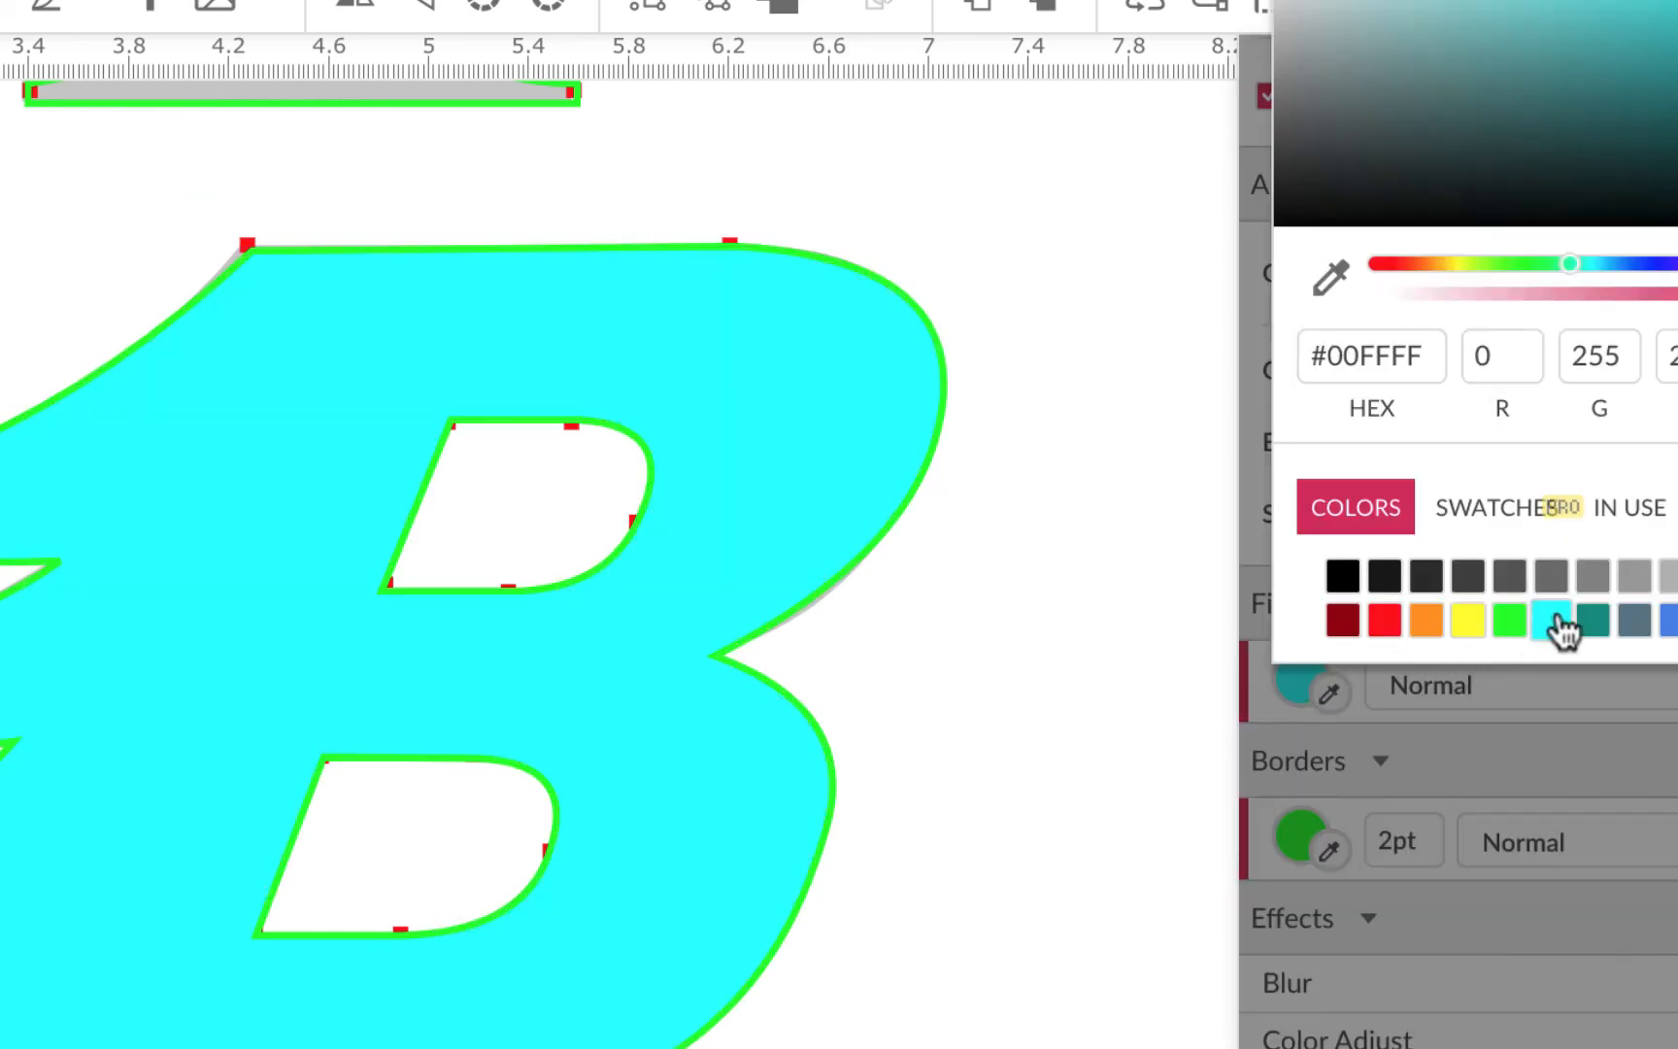
left_click(1672, 620)
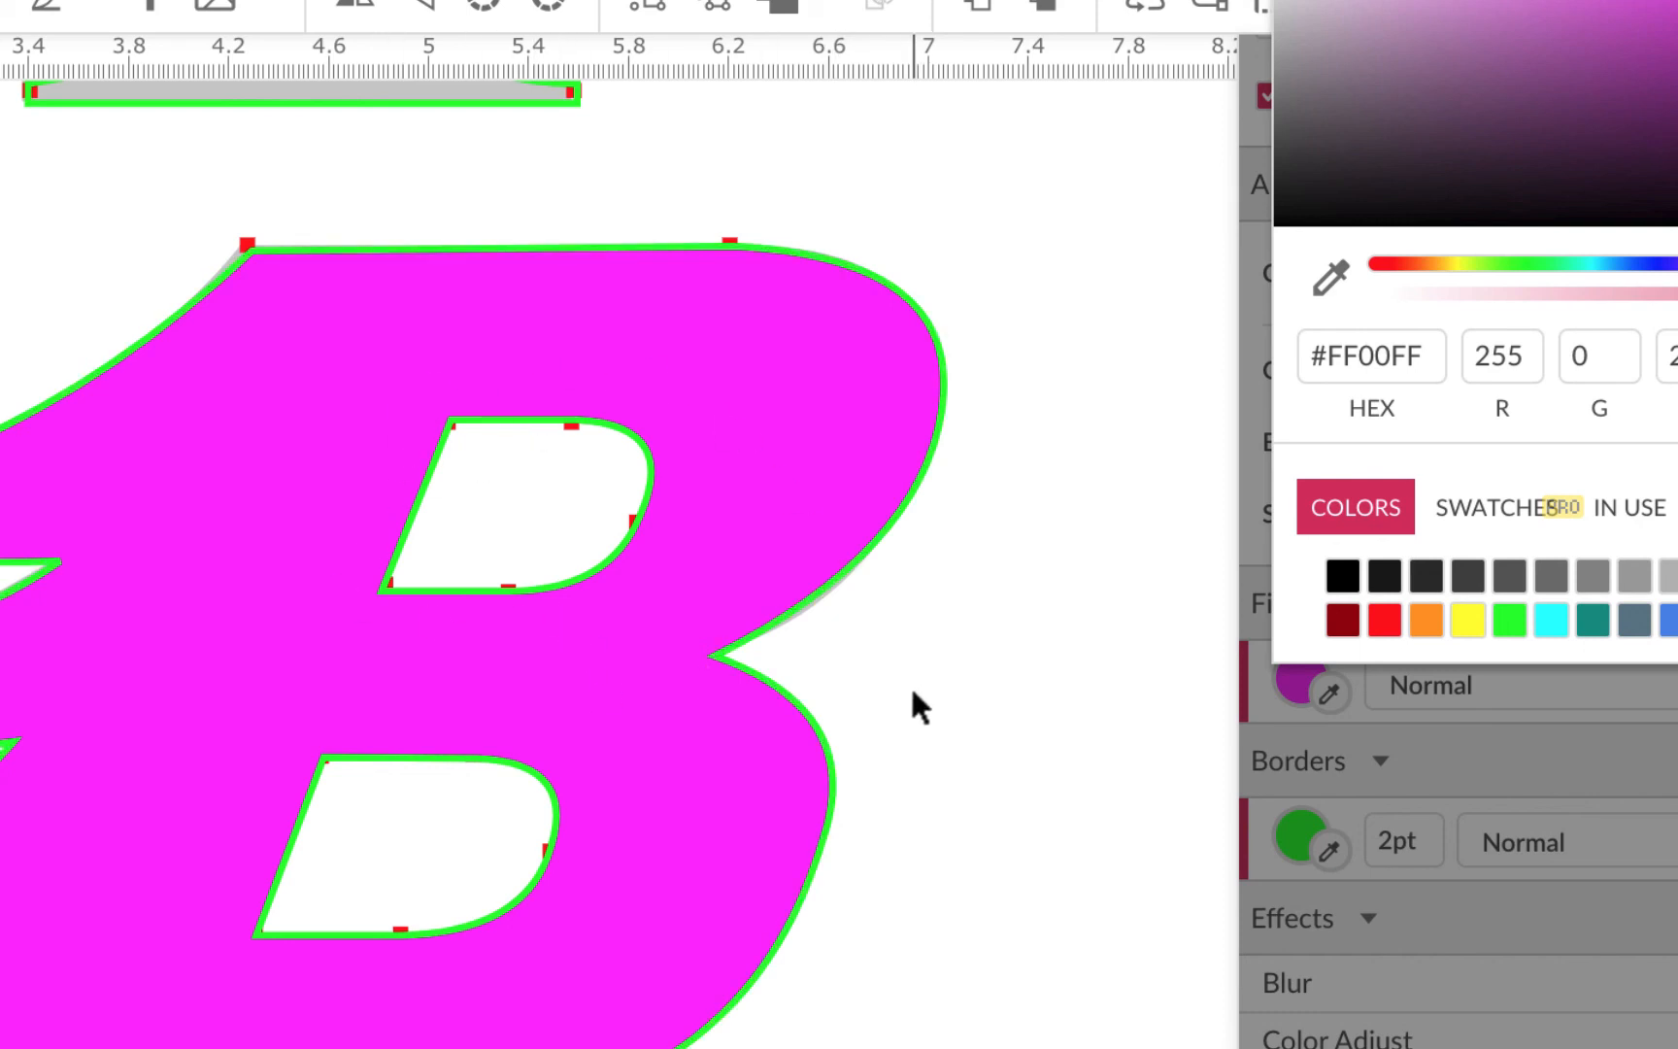
scroll(909, 684, "up", 2)
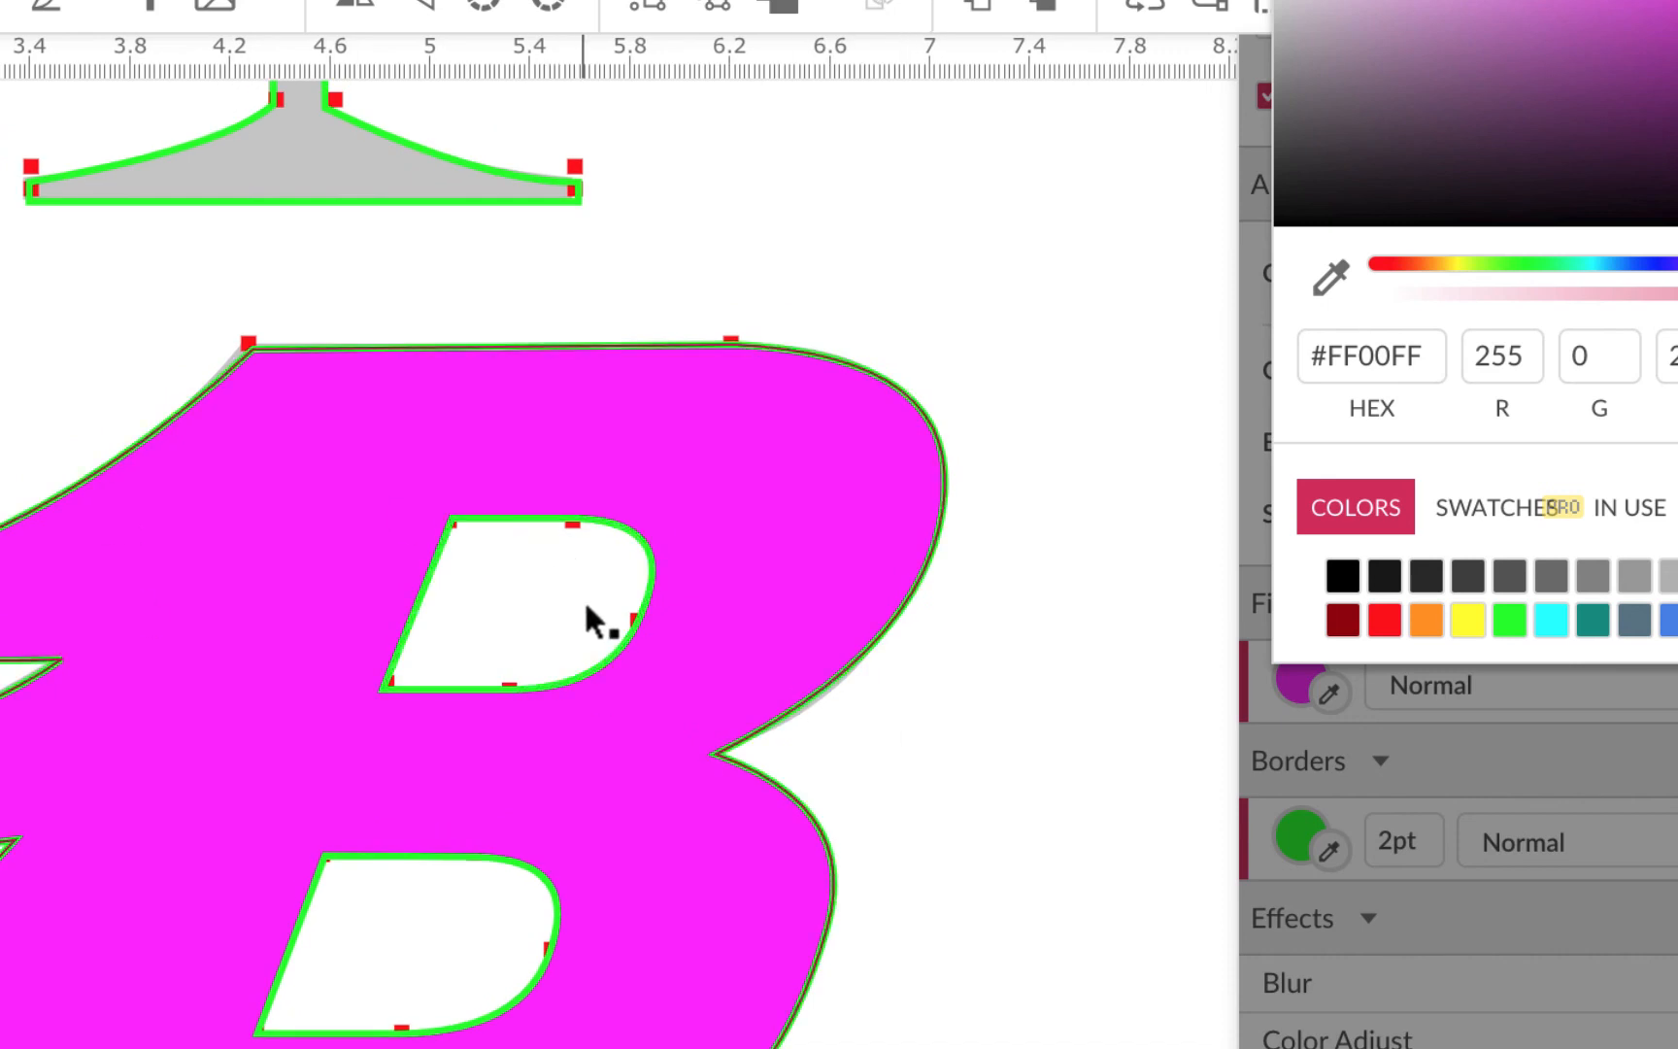
Look over the traced green goblet and magenta B, then dismiss the Color Fill picker
scroll(947, 658, "up", 10)
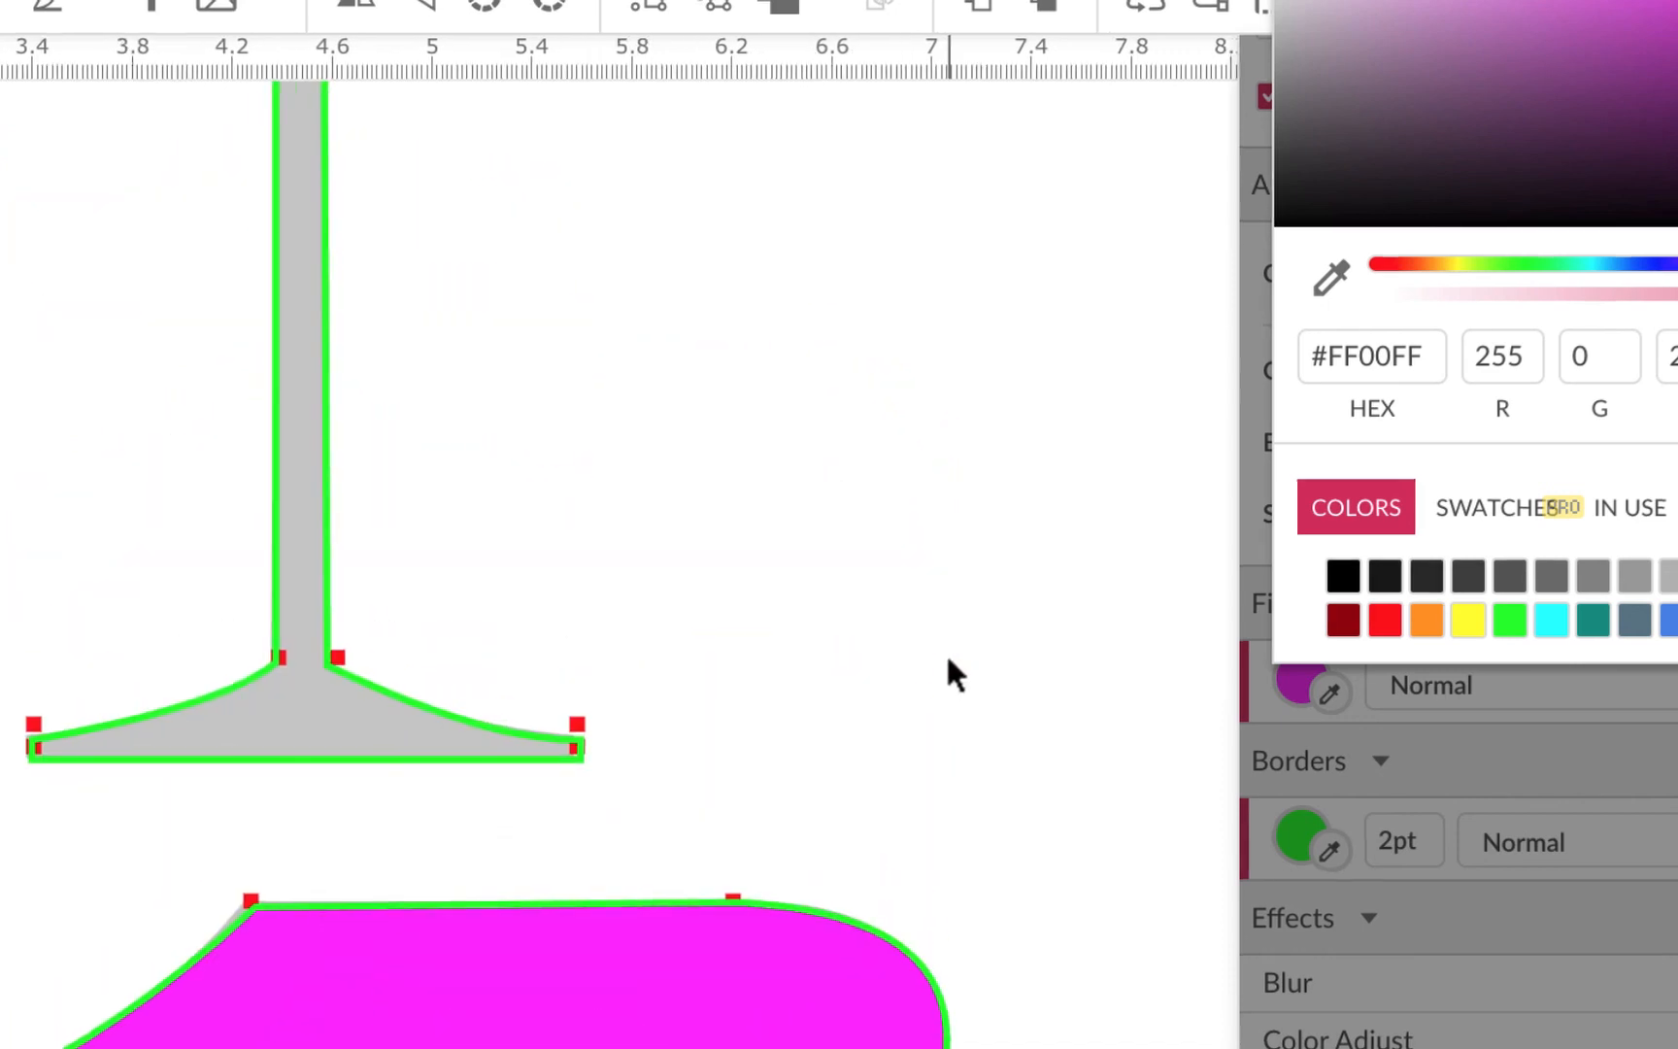
scroll(1290, 674, "up", 3)
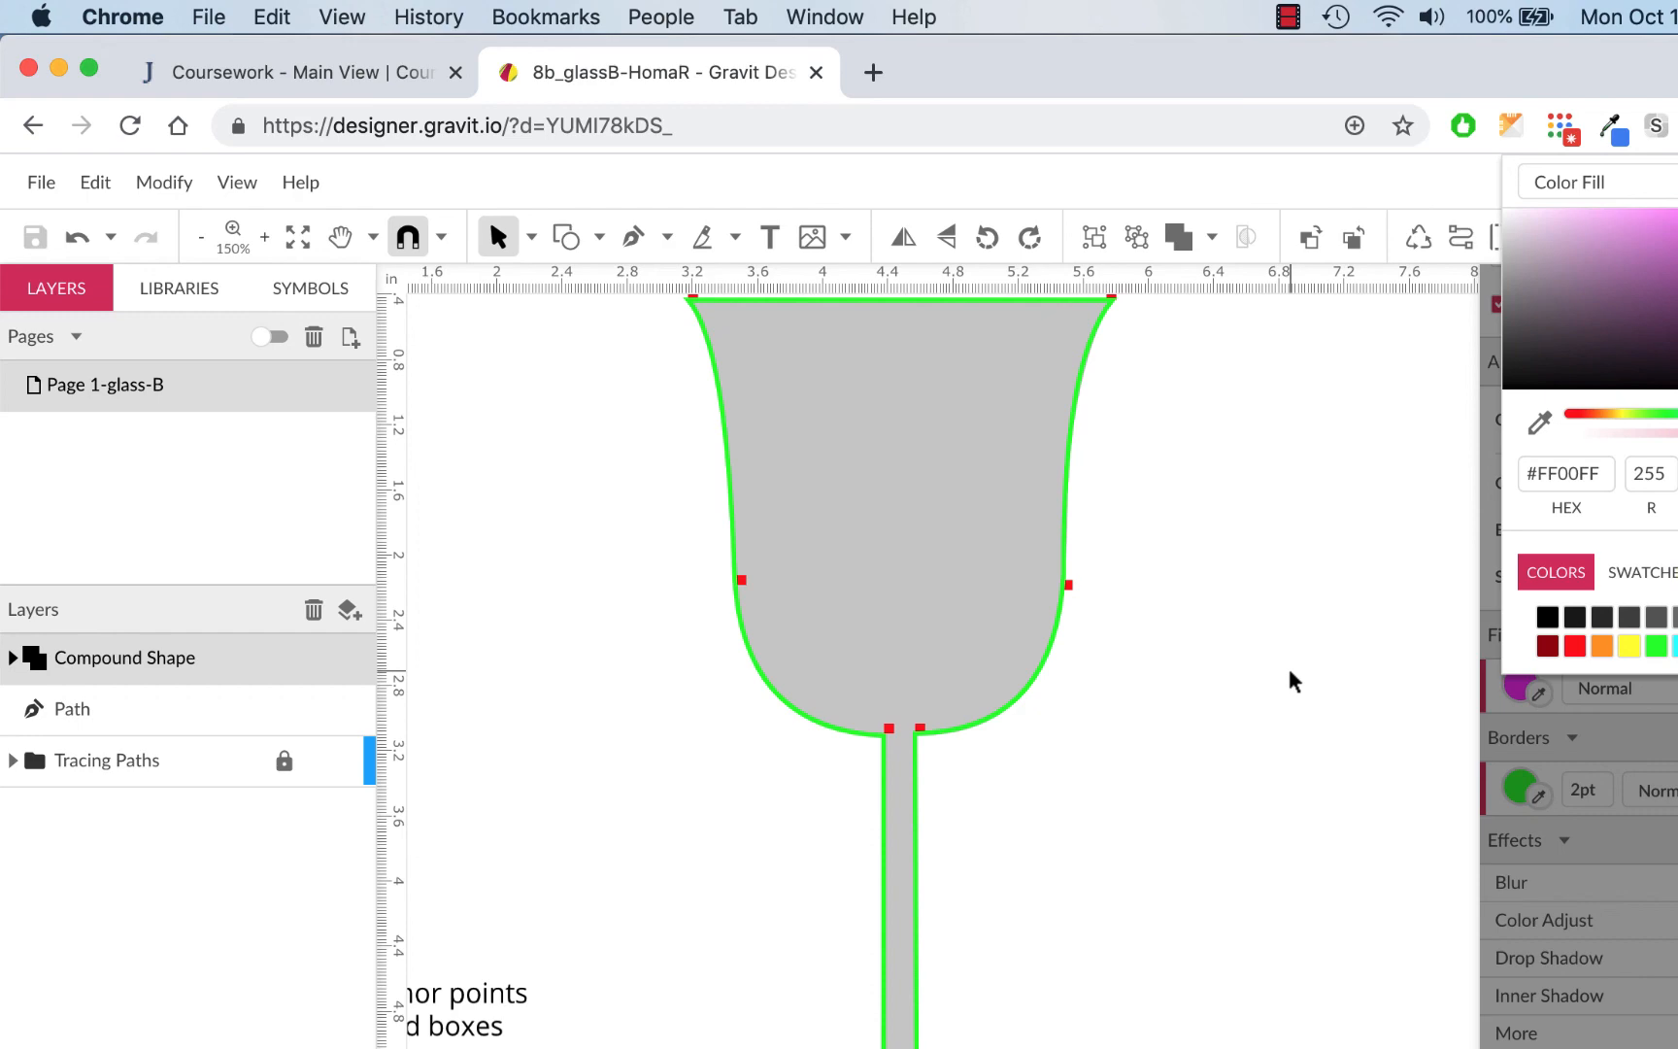
scroll(1286, 663, "down", 5)
scroll(1286, 663, "up", 6)
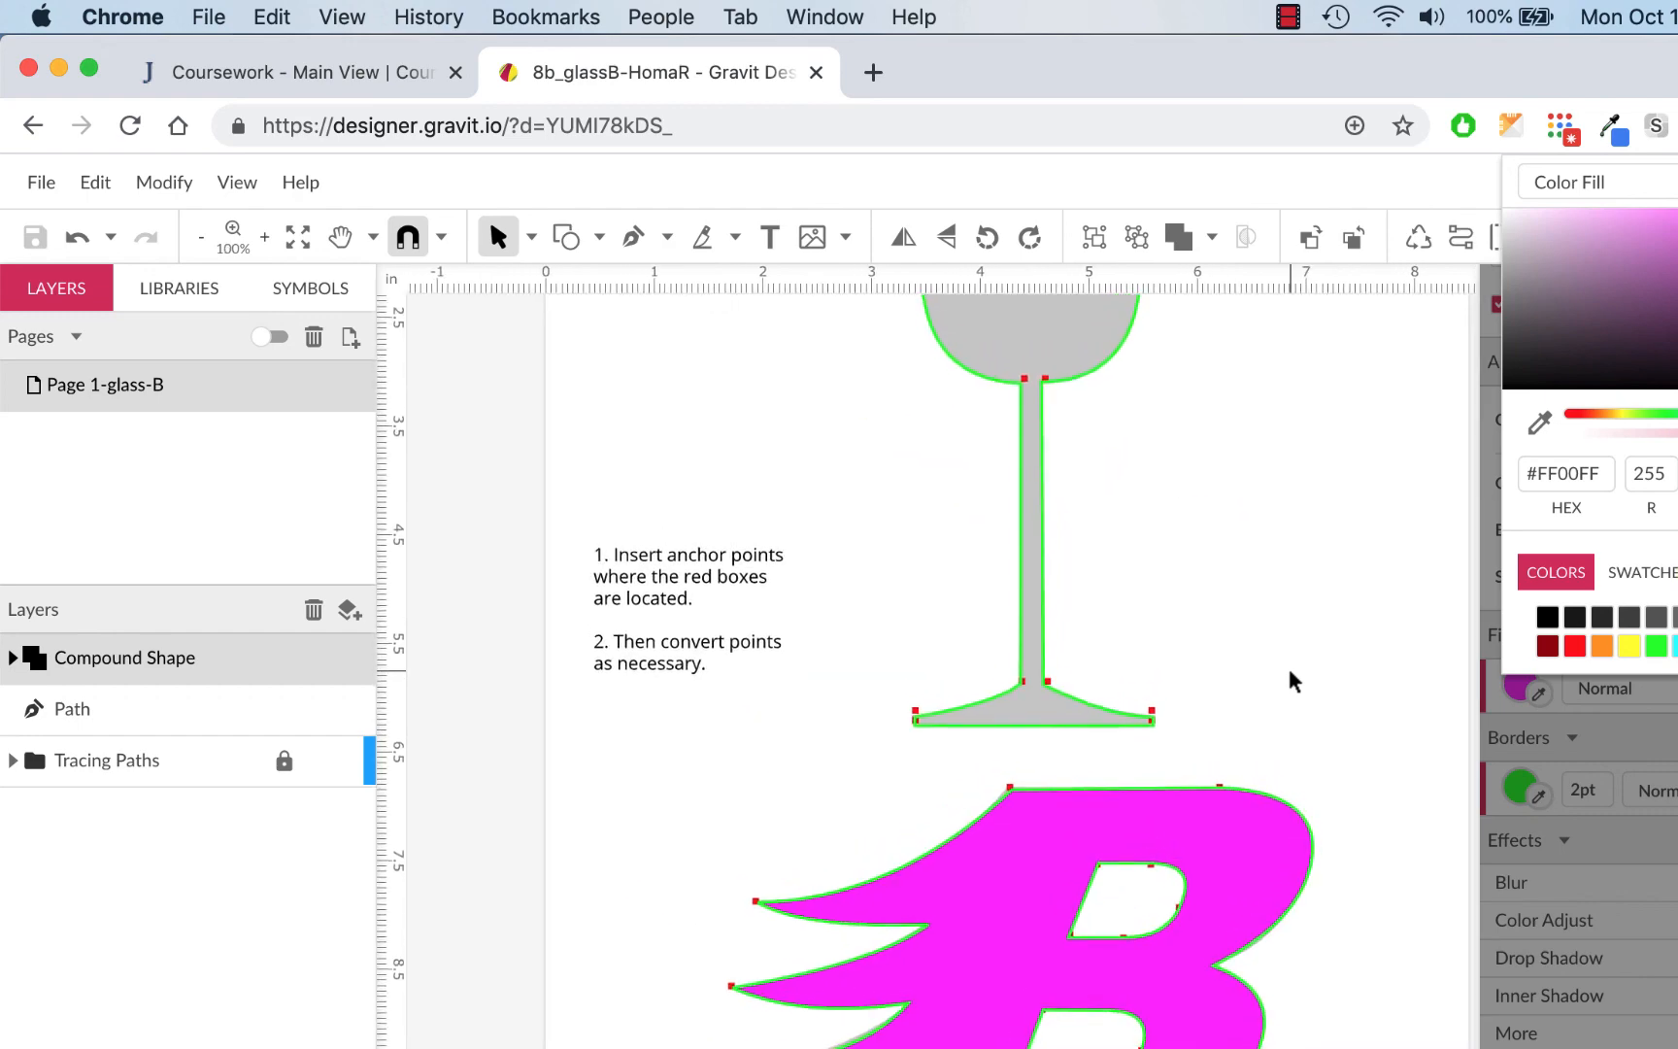
scroll(1289, 671, "up", 5)
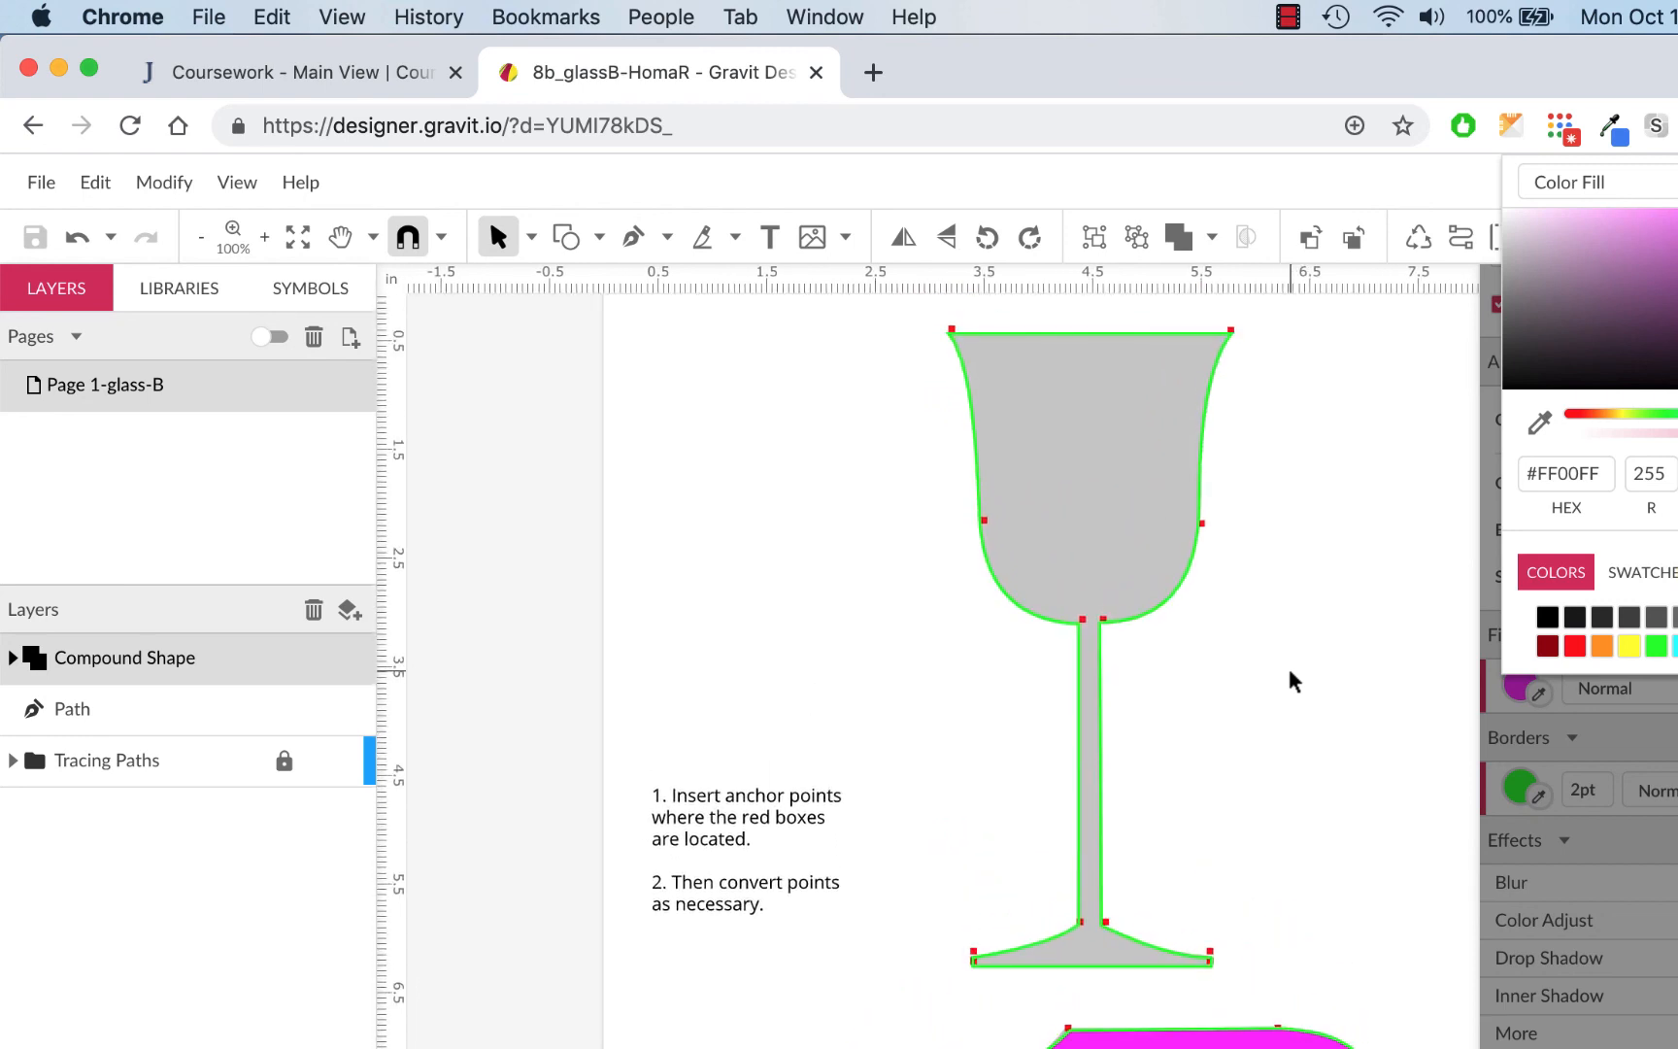
scroll(1290, 672, "down", 2)
scroll(1289, 672, "right", 1)
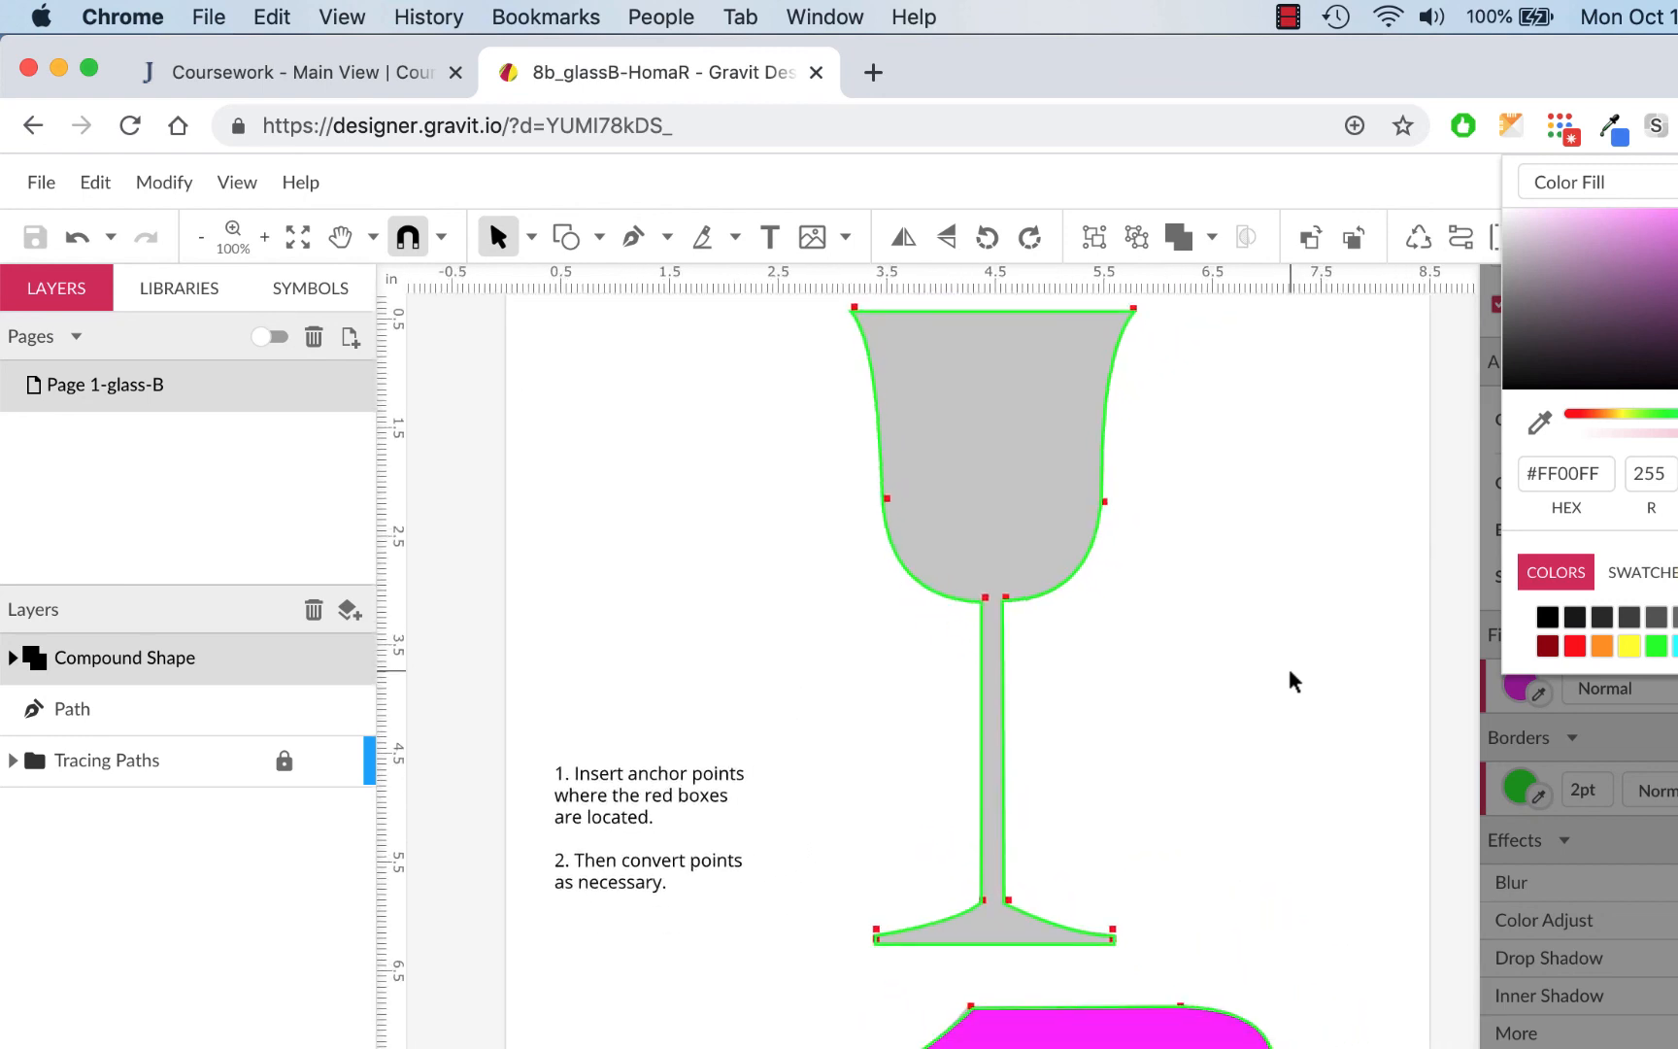
scroll(1285, 663, "down", 2)
scroll(1285, 663, "up", 2)
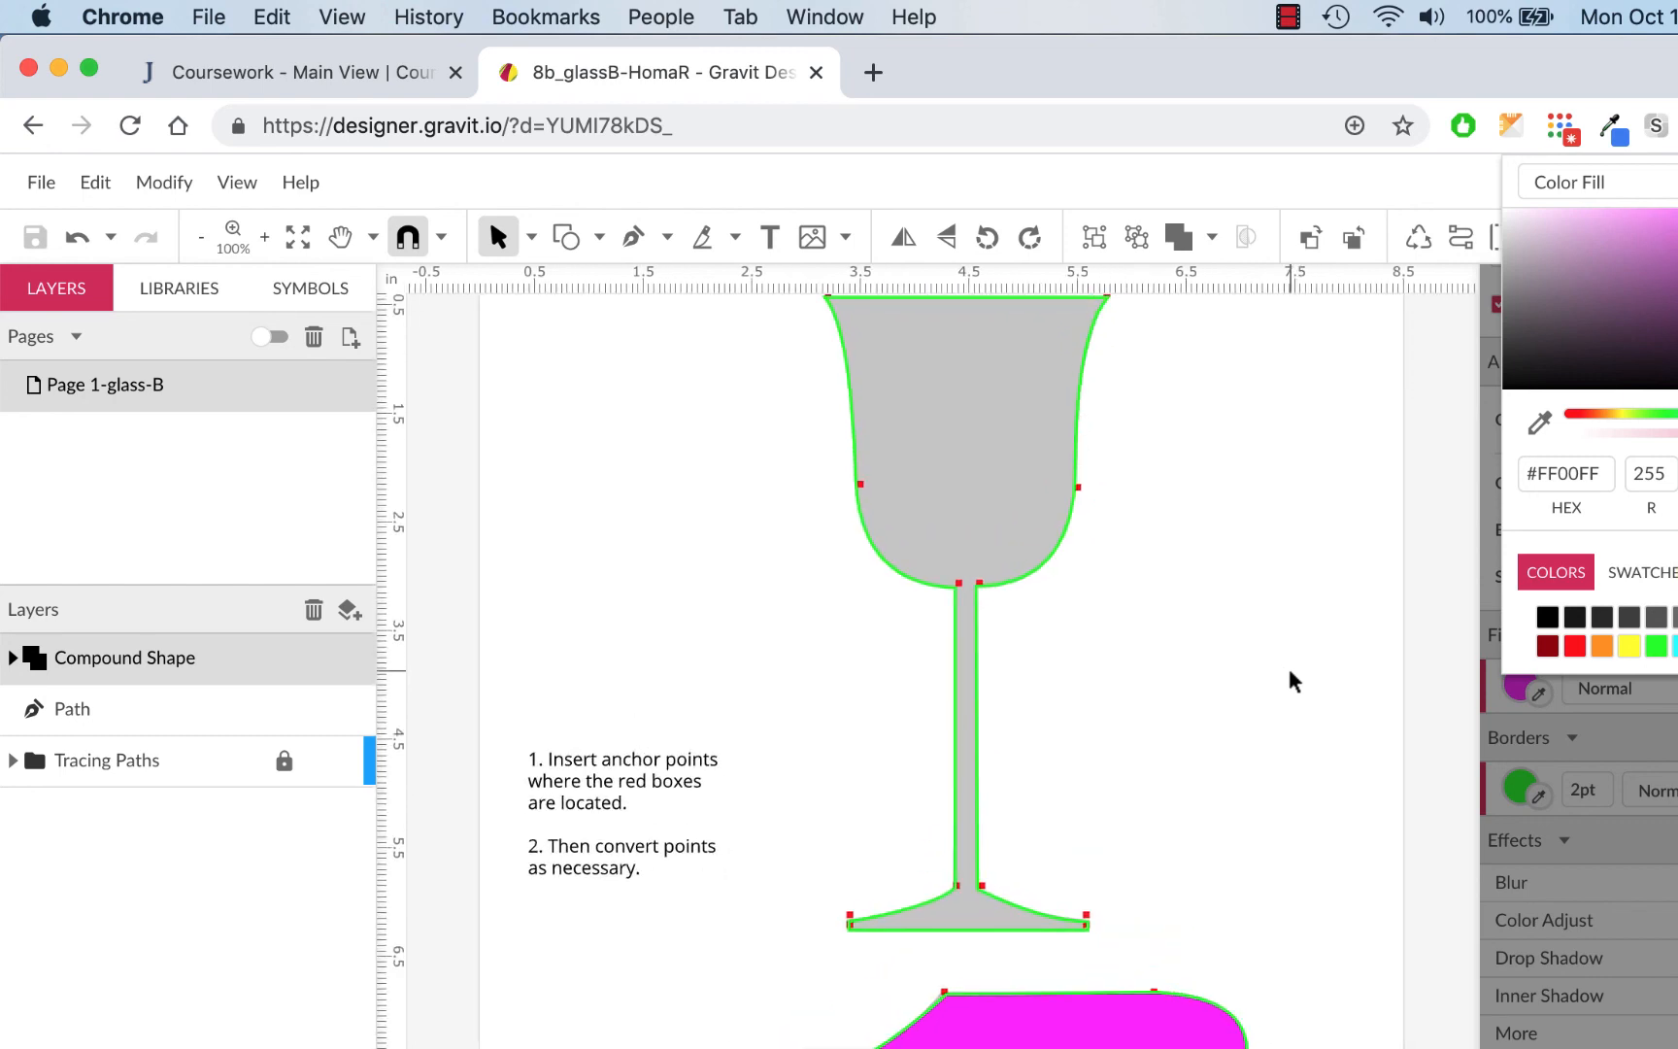
scroll(1285, 663, "right", 1)
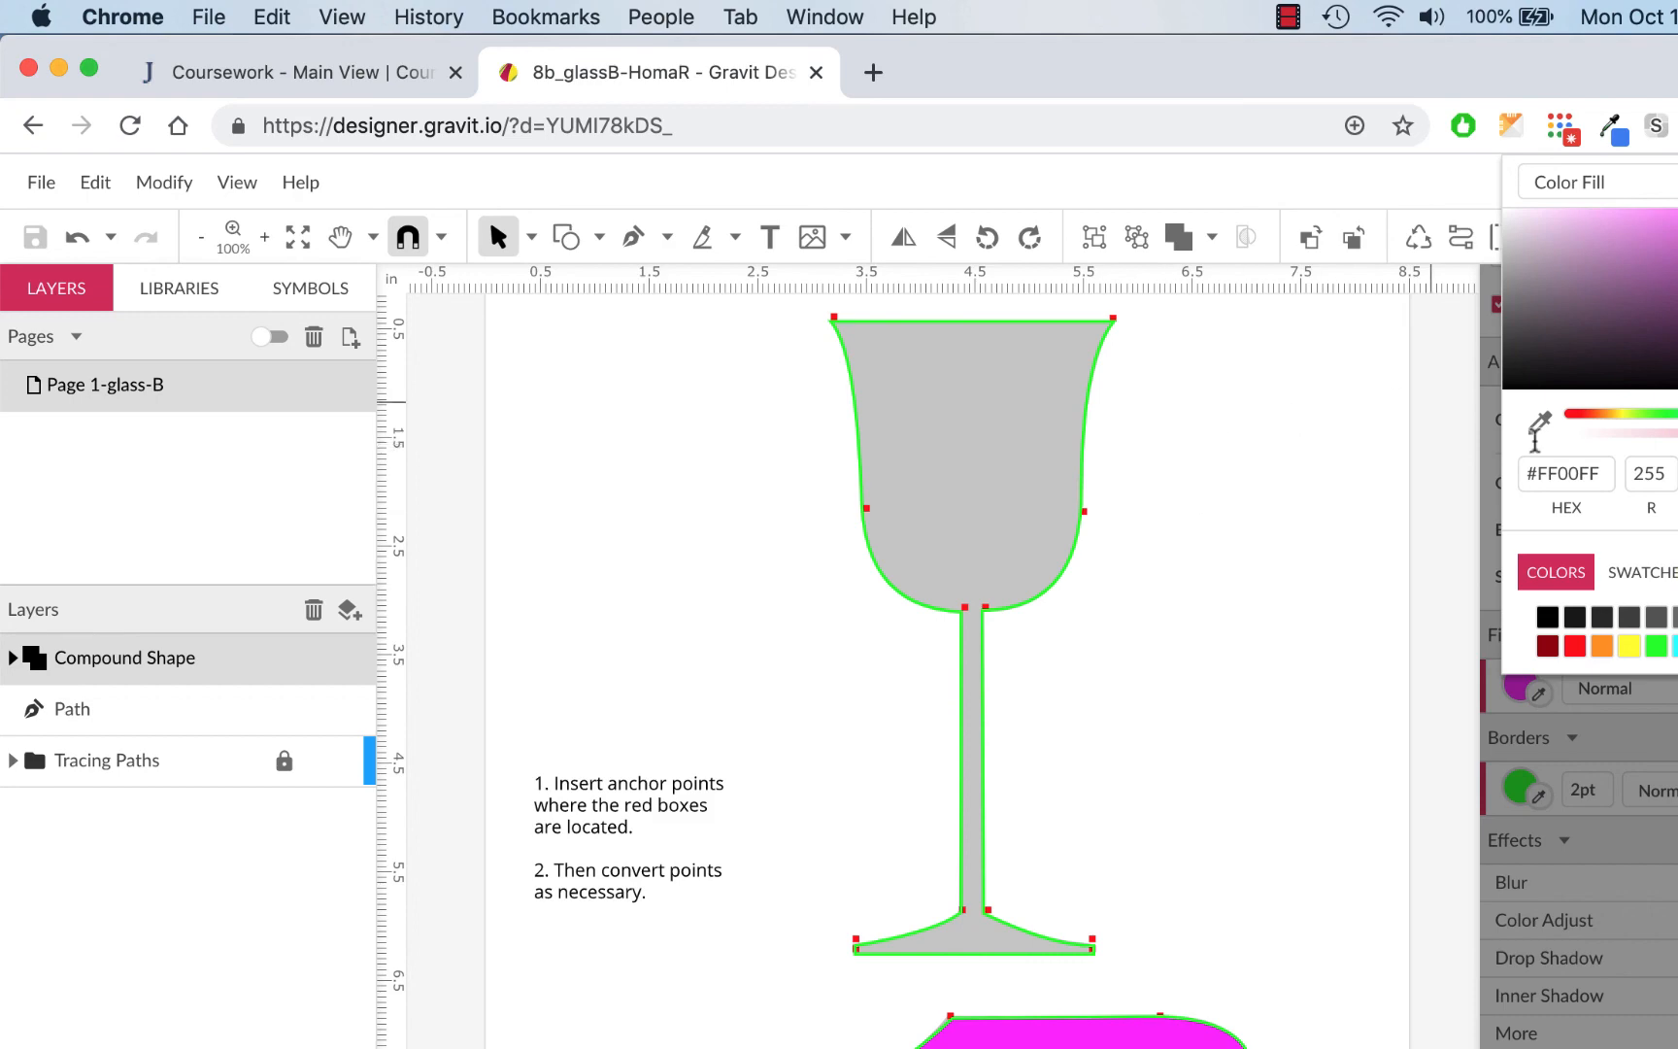
left_click(1602, 694)
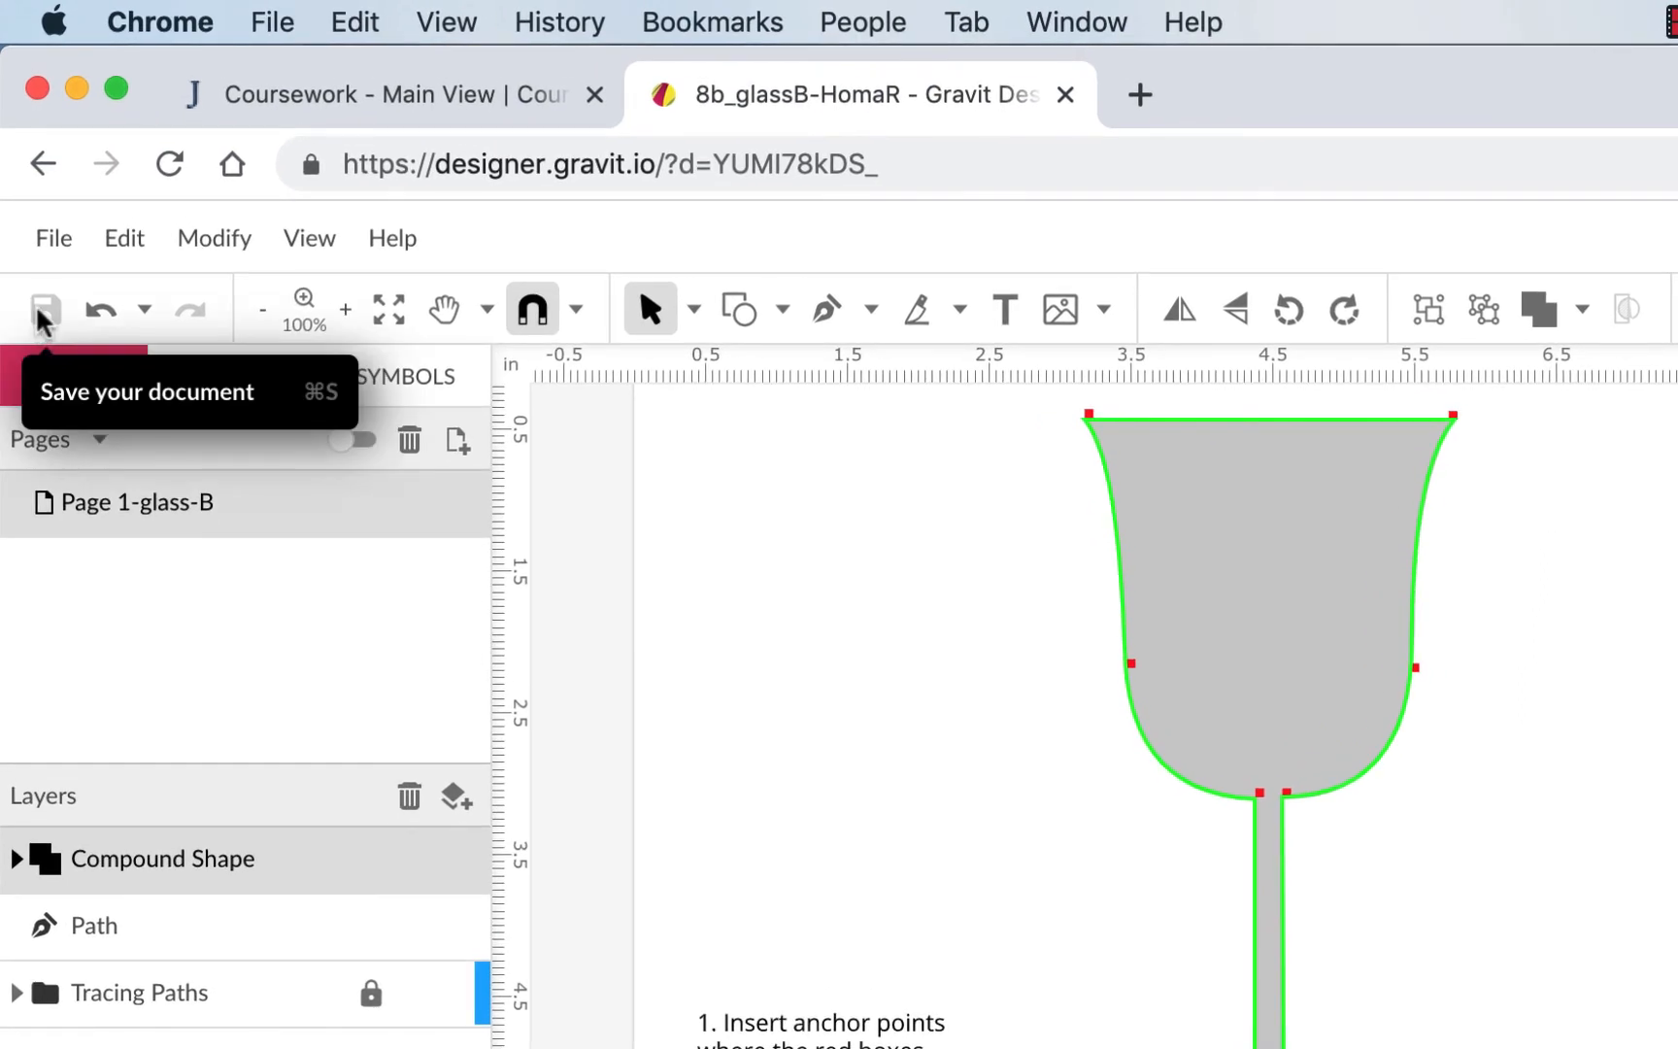
Save the drawing and copy its share link
left_click(40, 310)
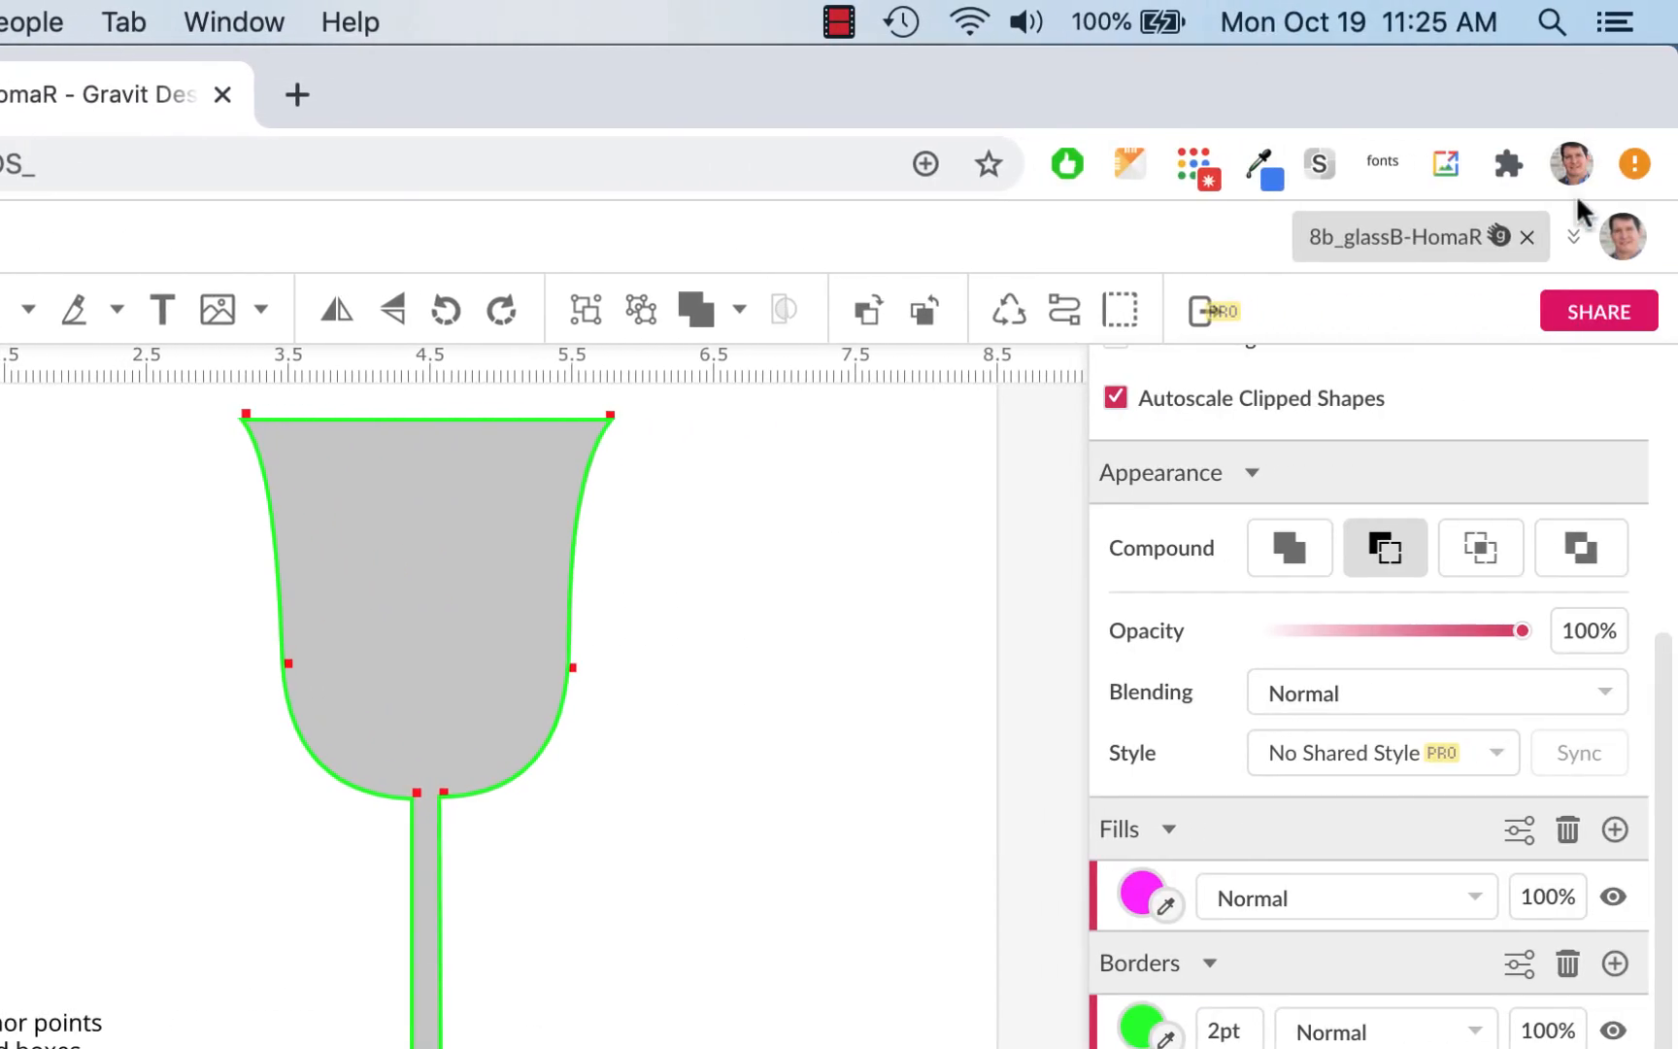
left_click(1574, 318)
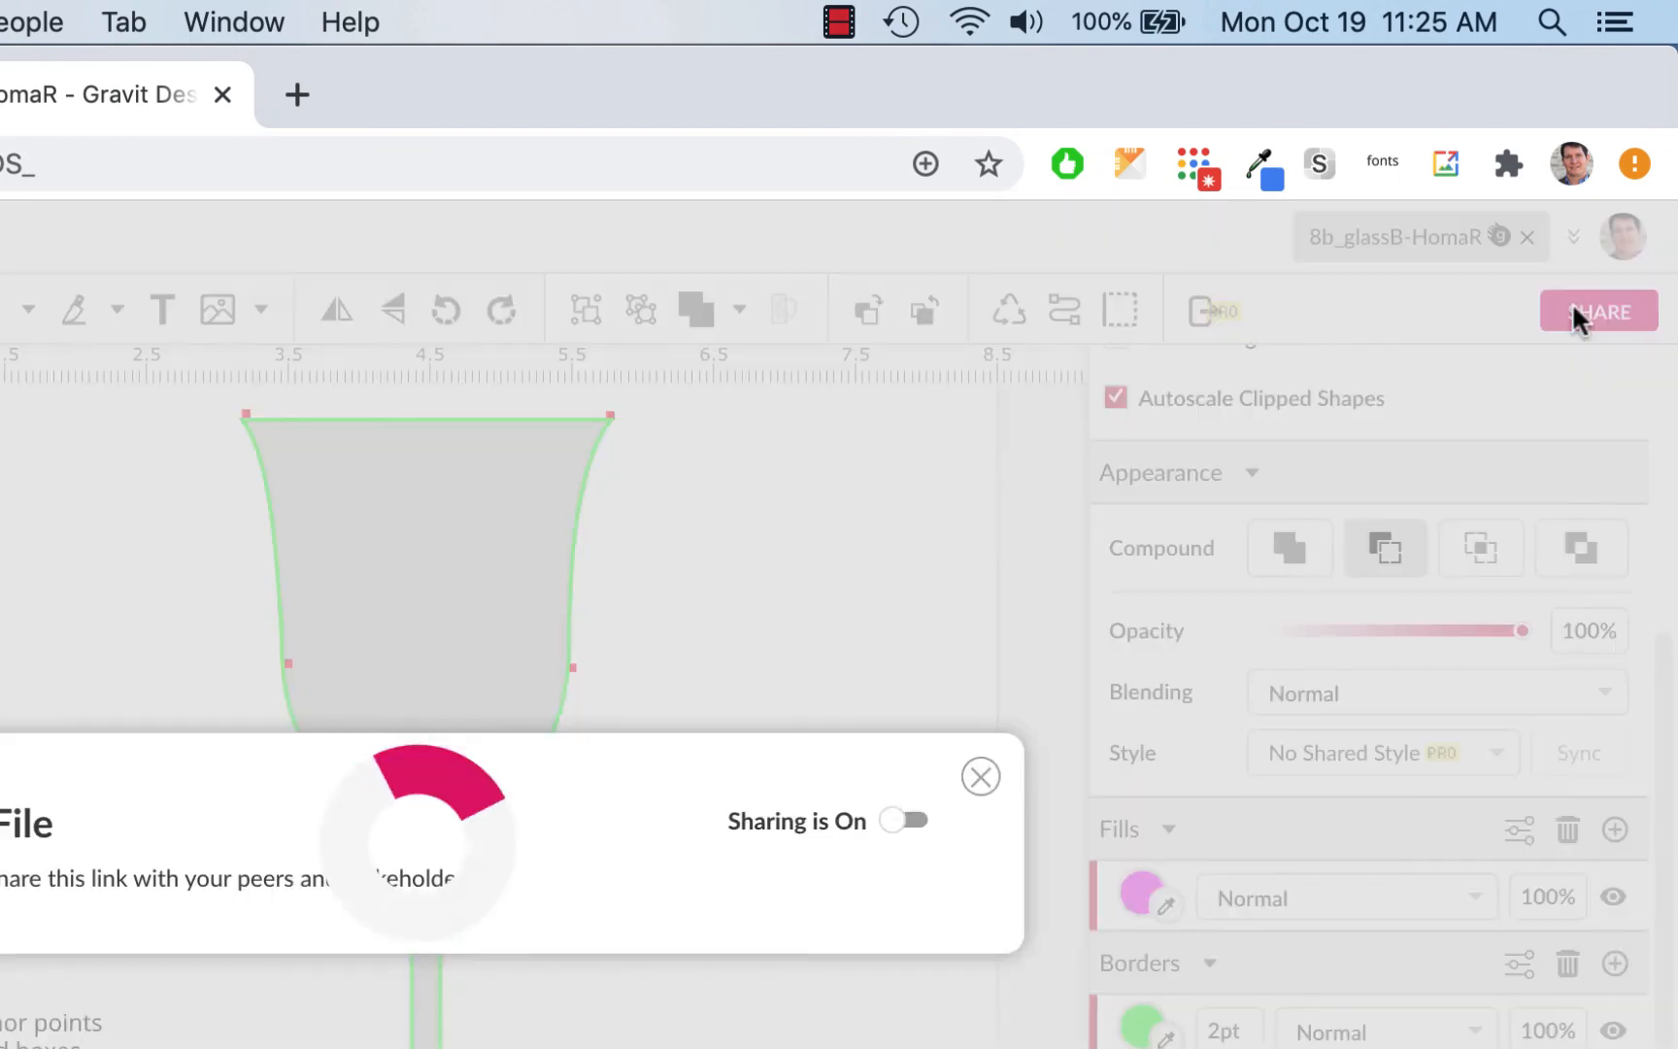
left_click(988, 794)
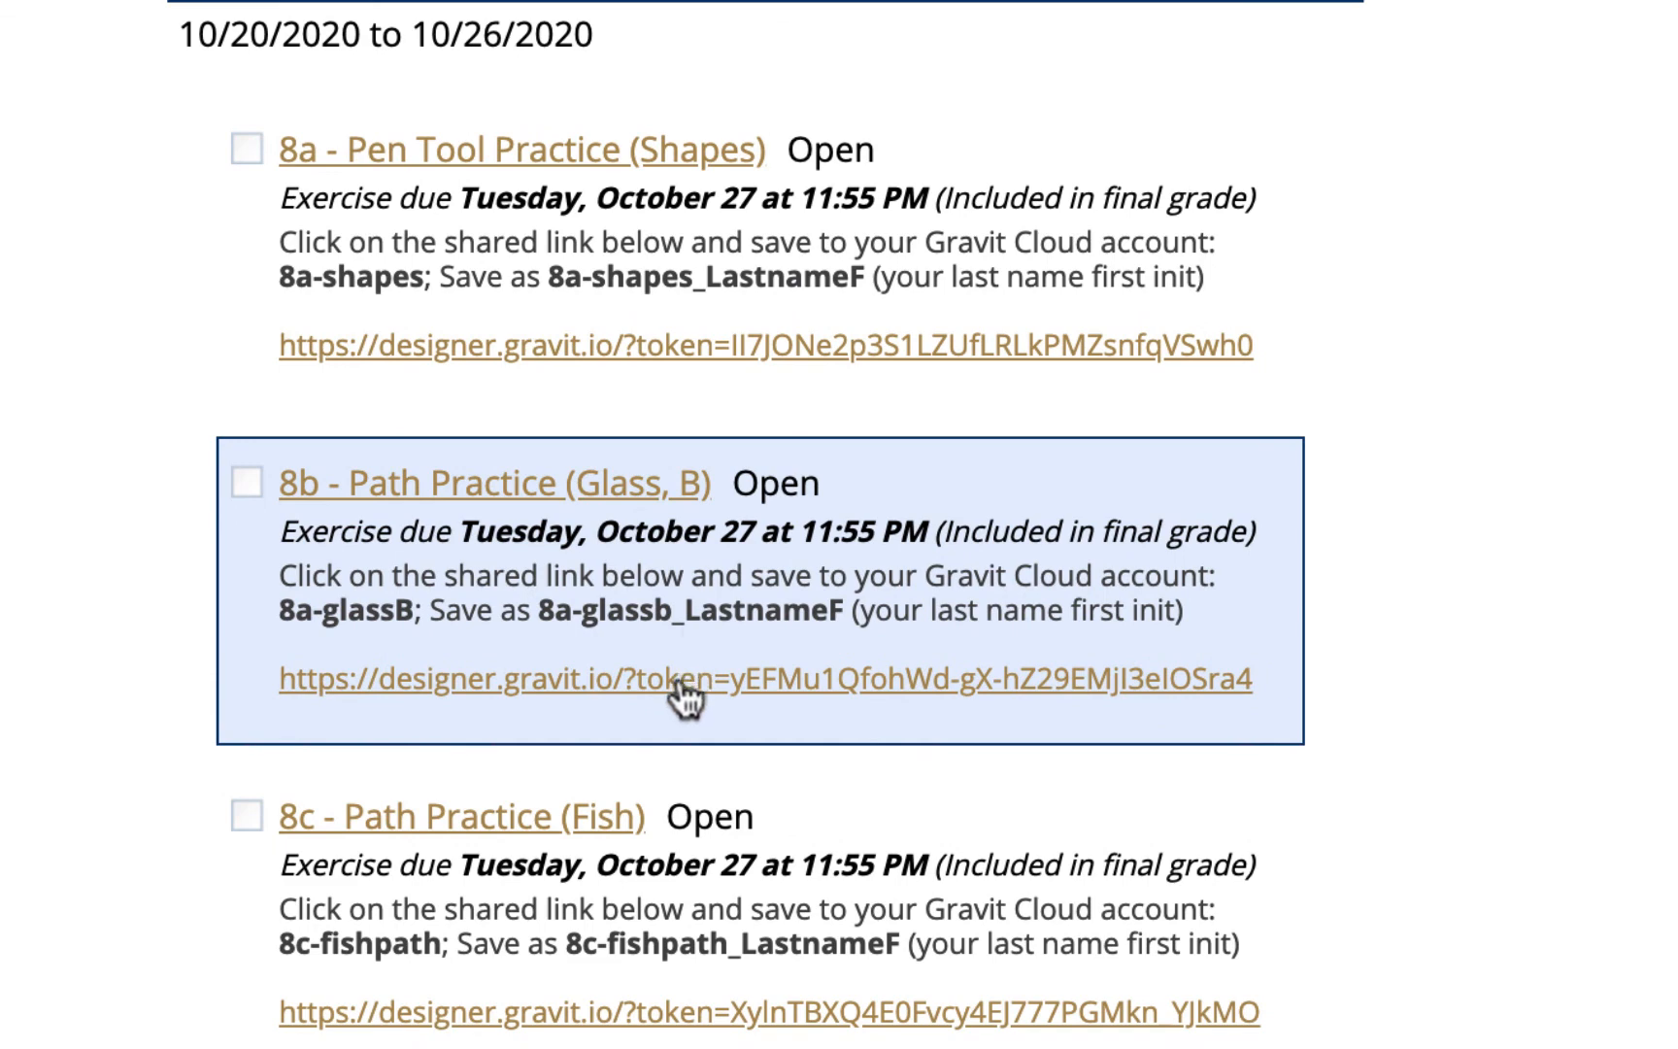
Comment on the 8b Path Practice assignment with the pasted share link, opening in a new window
left_click(632, 488)
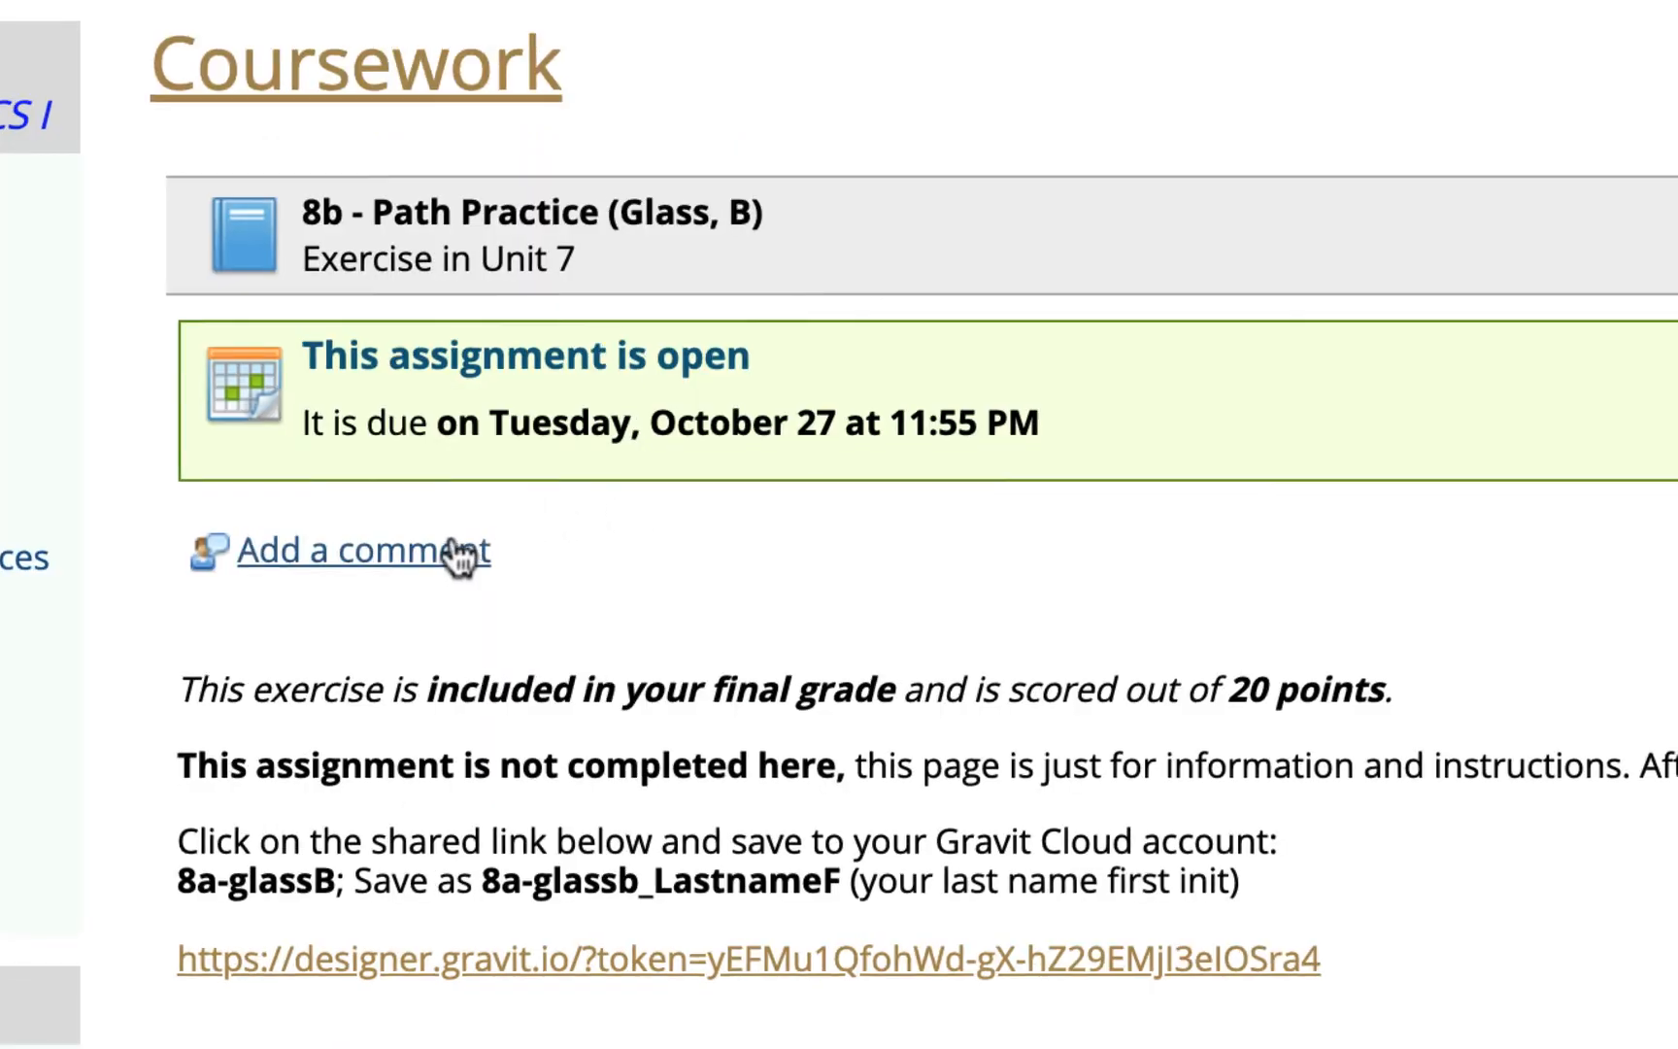
left_click(454, 555)
left_click(927, 121)
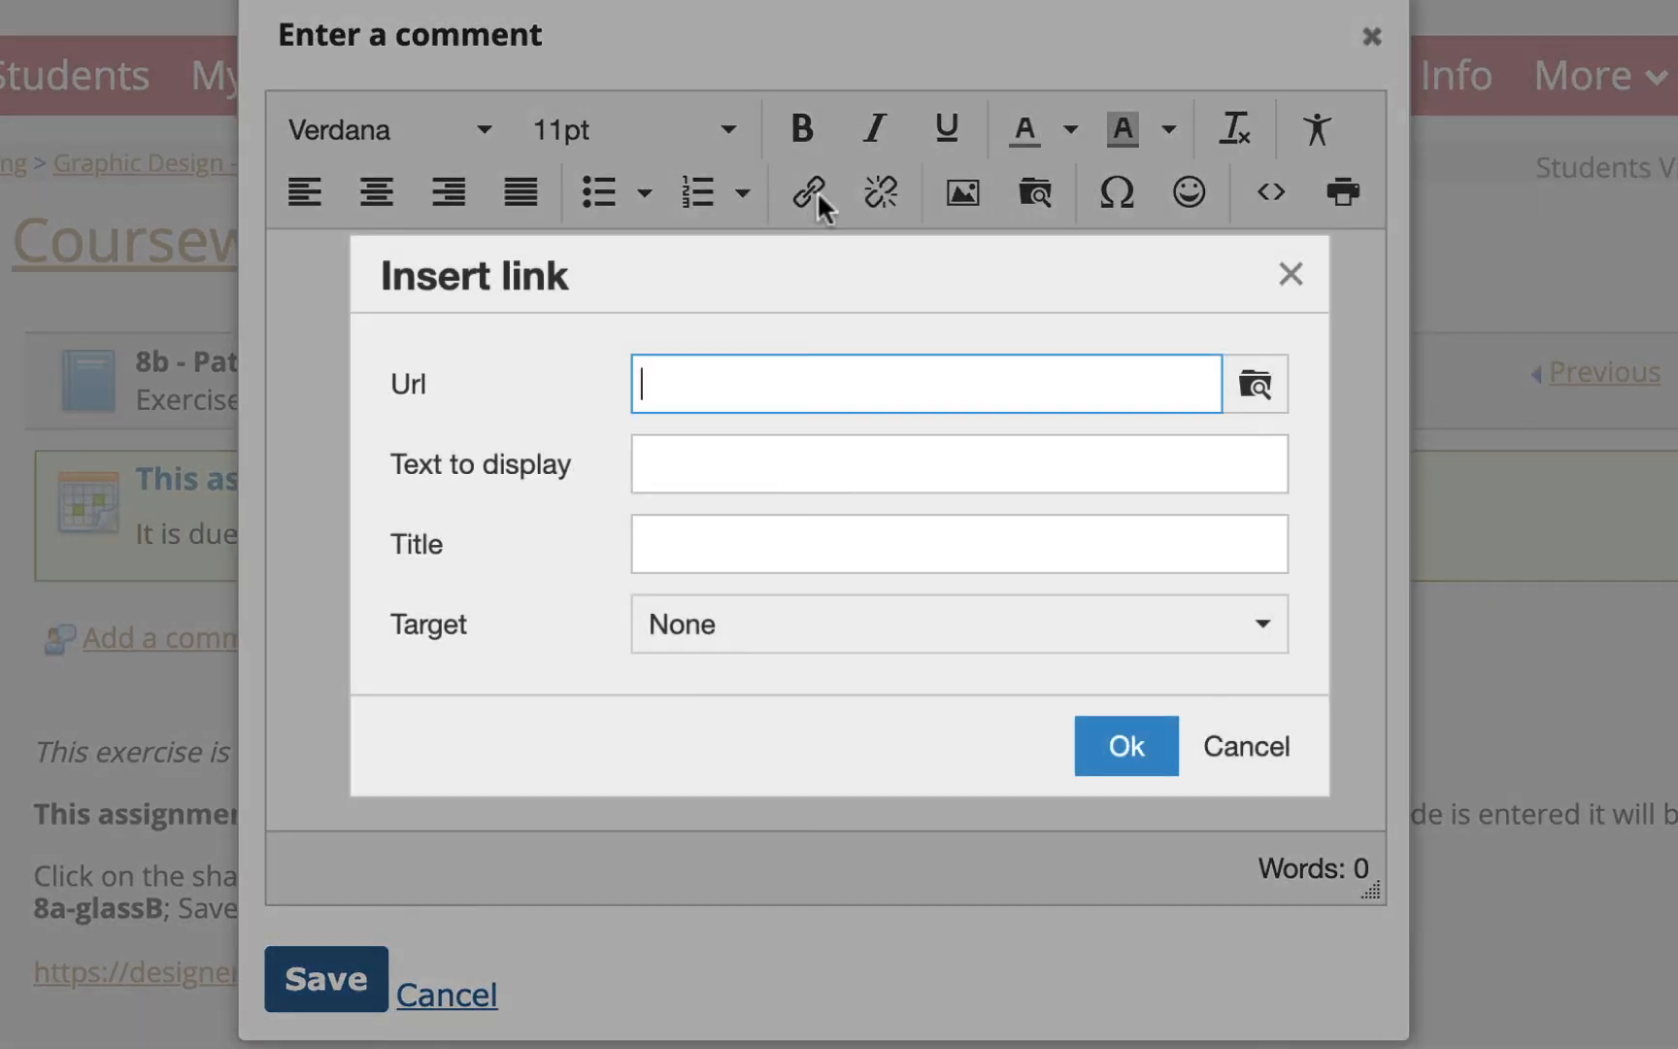
key("ctrl+v")
left_click(825, 627)
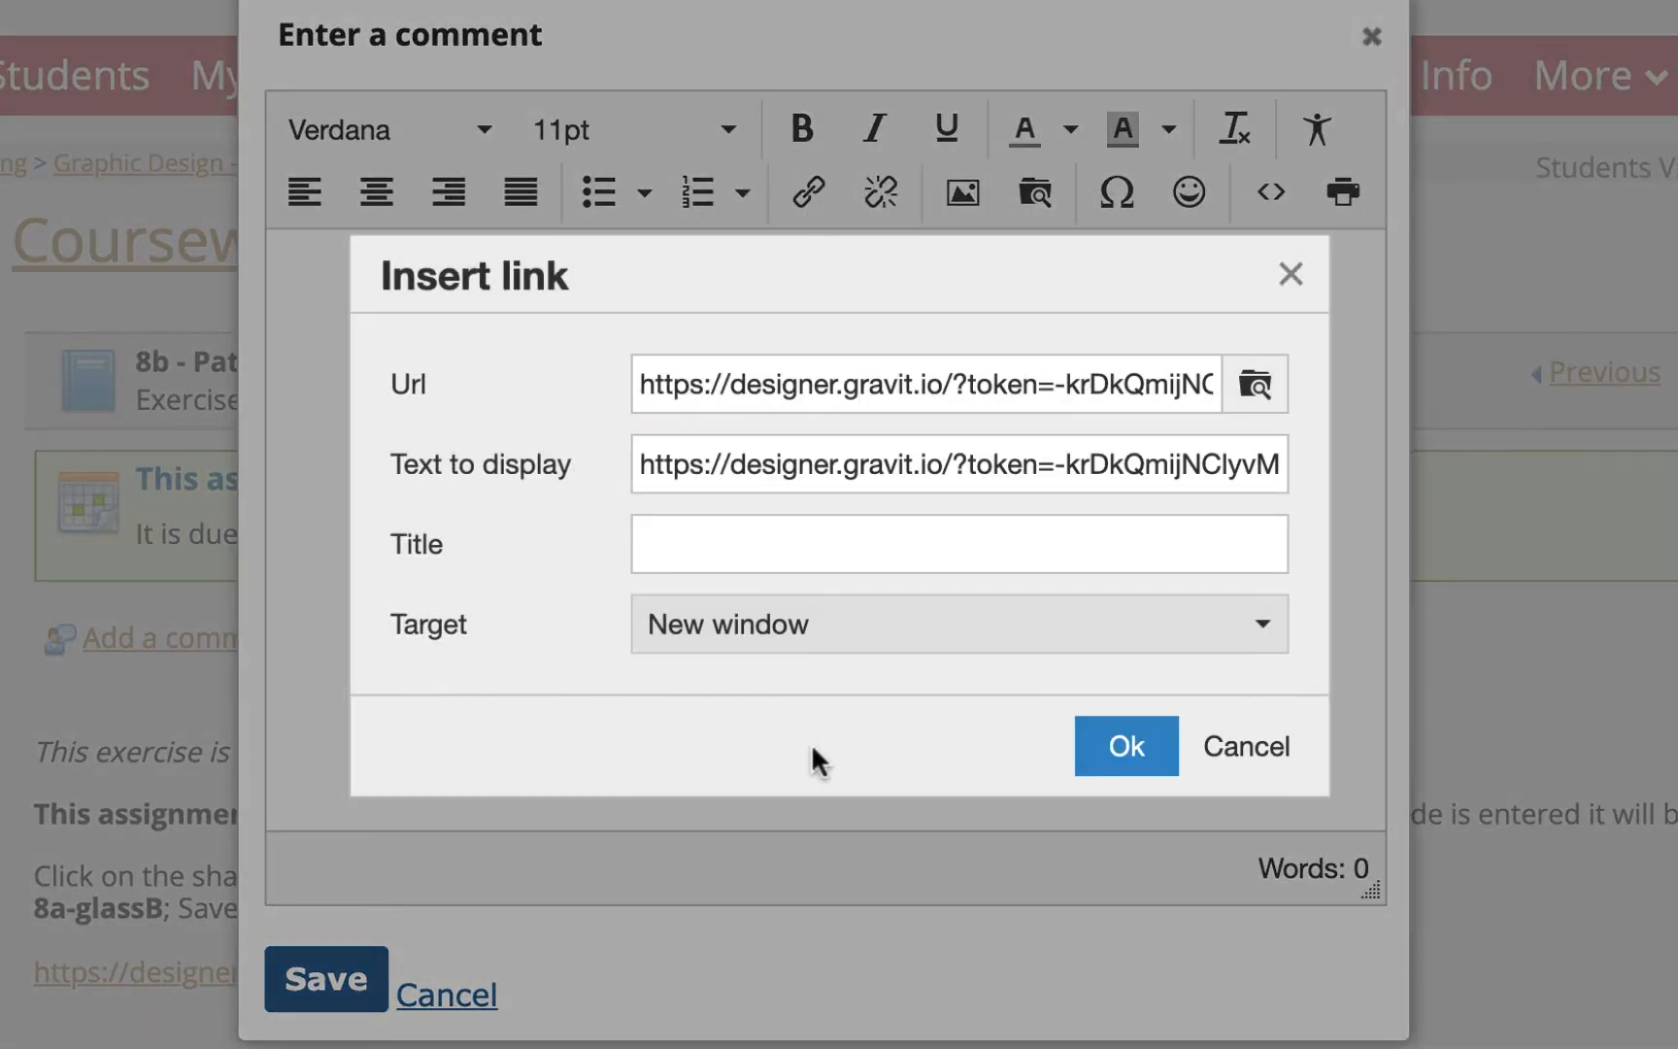
left_click(814, 748)
left_click(1117, 733)
left_click(328, 976)
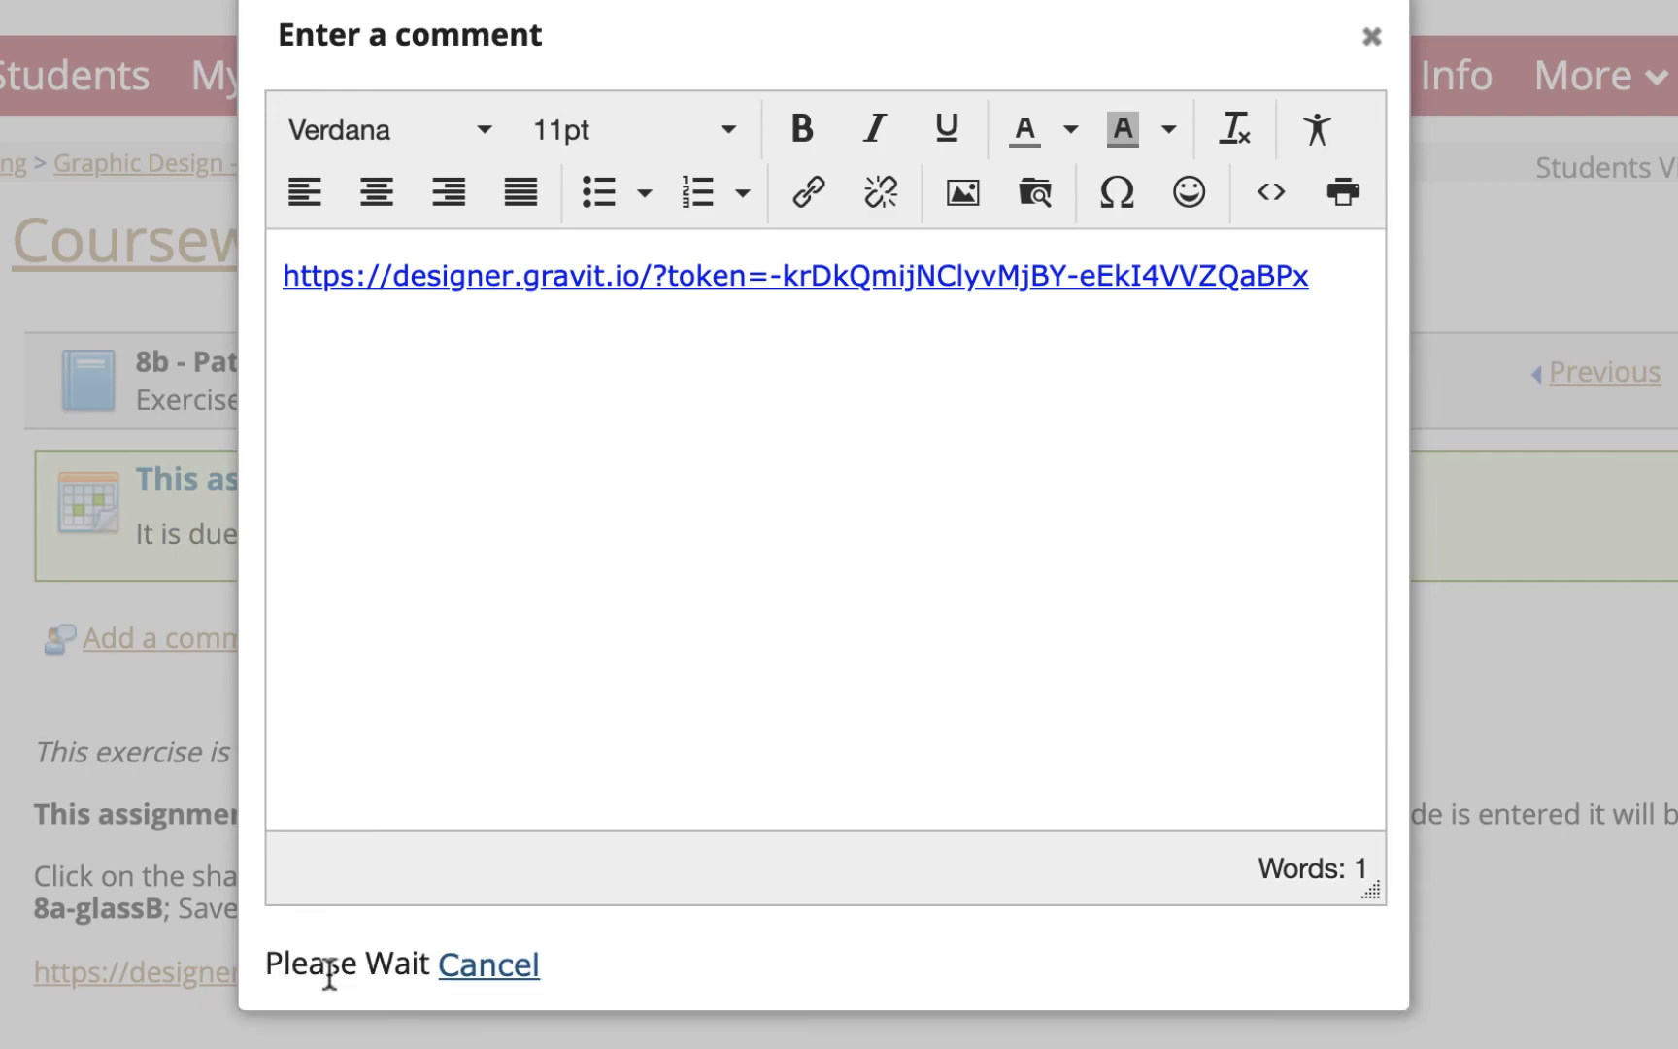